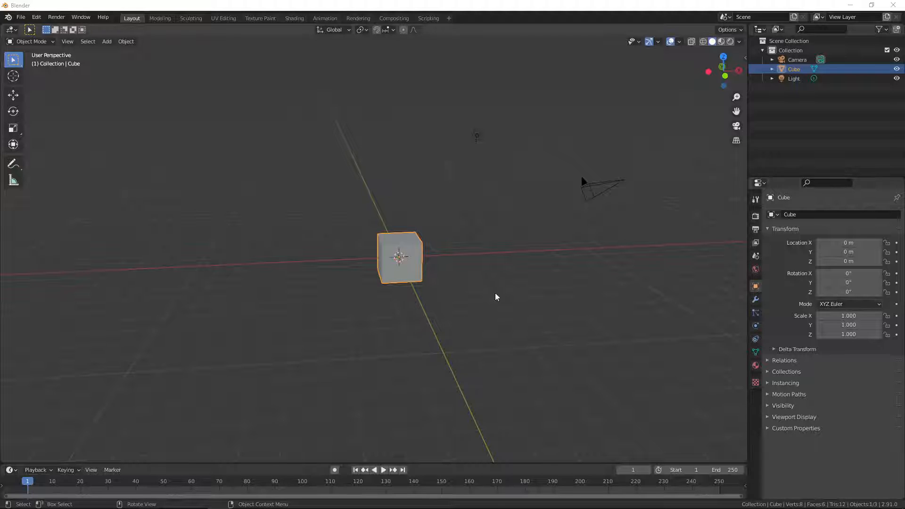
# Step: Rename the cube's material to Palette
pyautogui.moveTo(551, 309); pyautogui.dragTo(530, 283, button='middle')
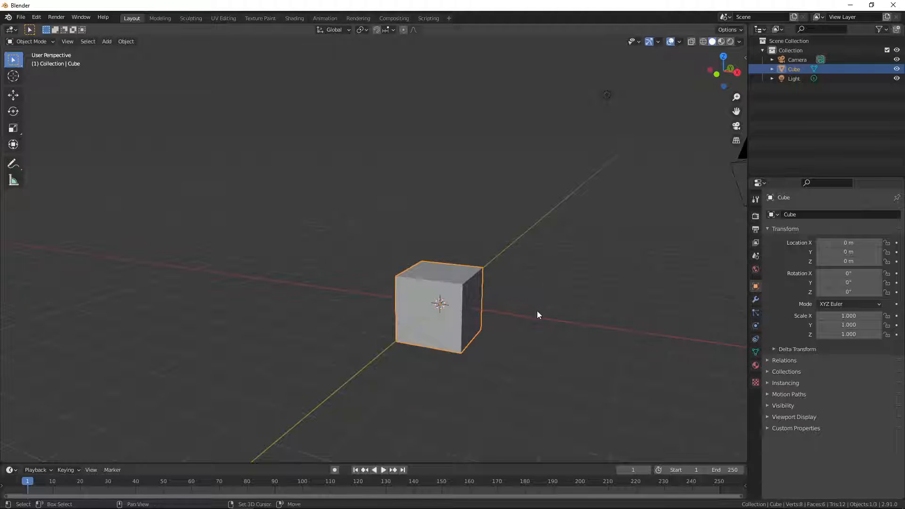
pyautogui.moveTo(539, 315); pyautogui.dragTo(445, 328, button='middle')
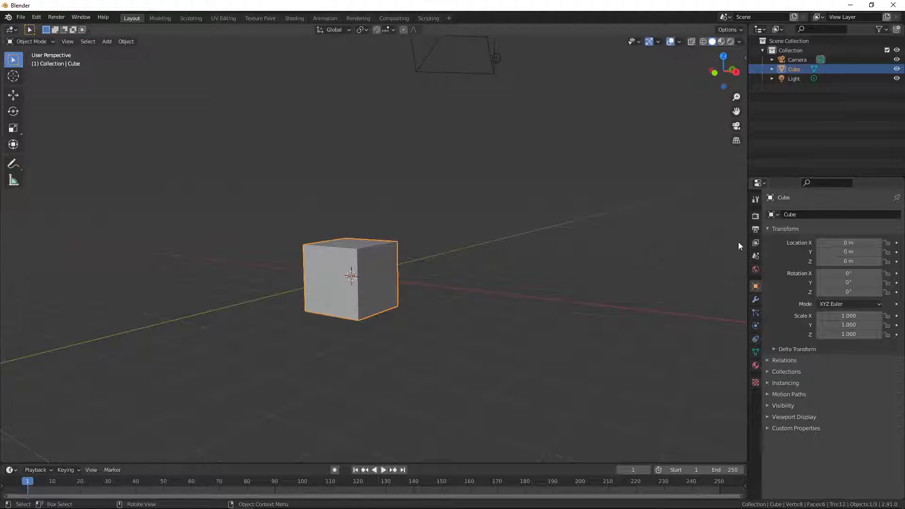
pyautogui.click(756, 365)
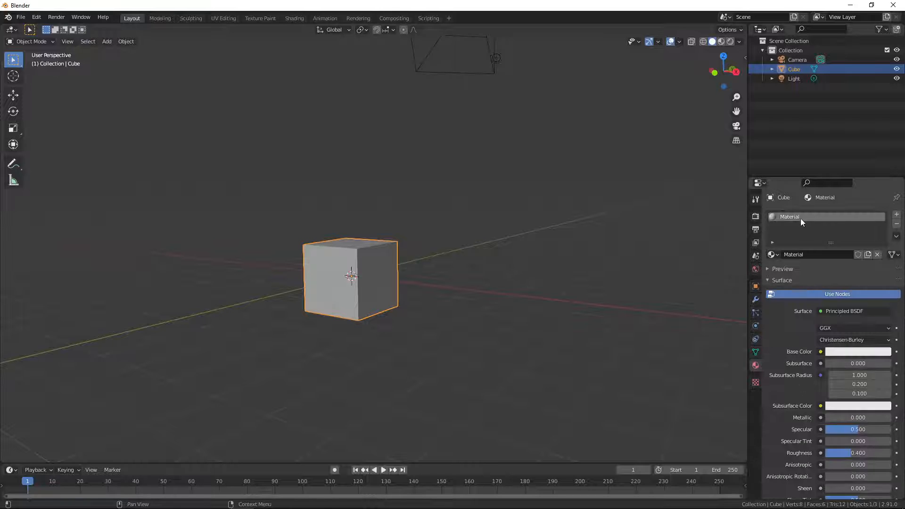
pyautogui.write('Palette')
pyautogui.press('Return')
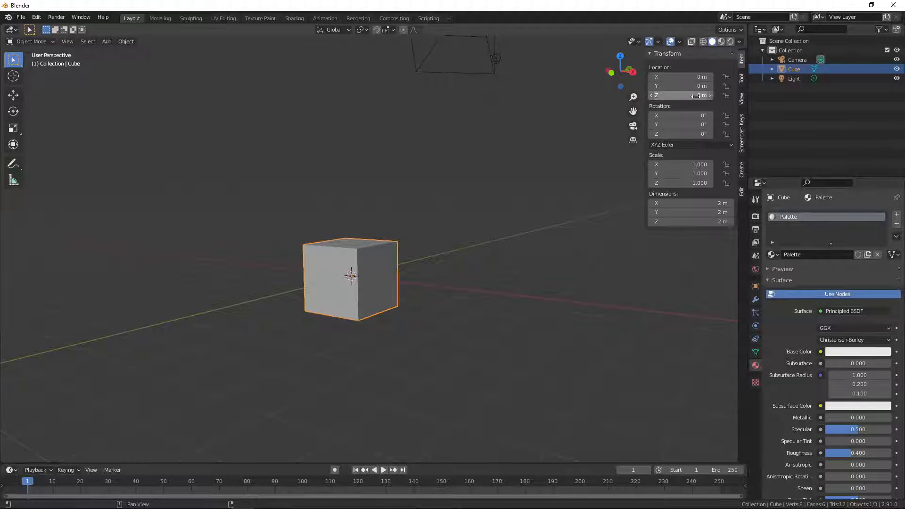
# Step: Turn on the Screencast Keys overlay and hide the viewport's sidebar
pyautogui.press('n')
pyautogui.click(742, 129)
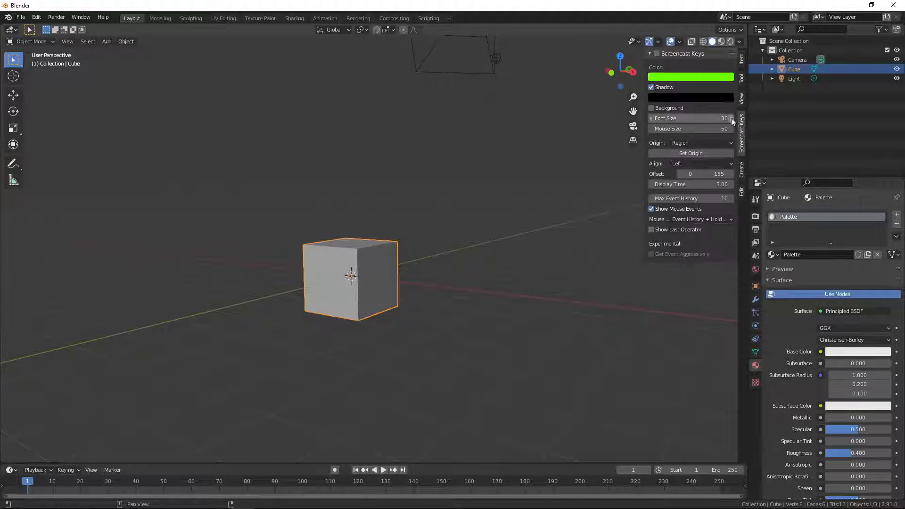
pyautogui.click(657, 53)
pyautogui.press('n')
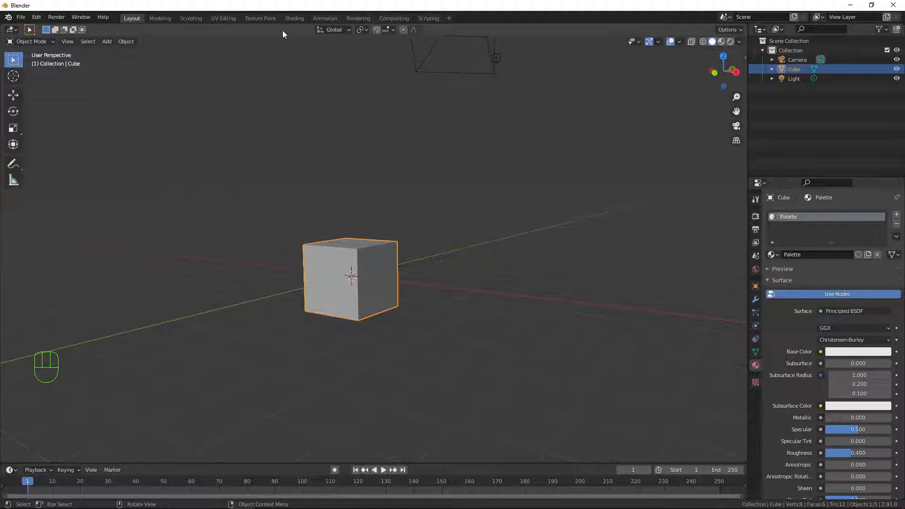
# Step: Switch to the Shading workspace and start Principled Texture Setup on the Principled BSDF node
pyautogui.click(293, 19)
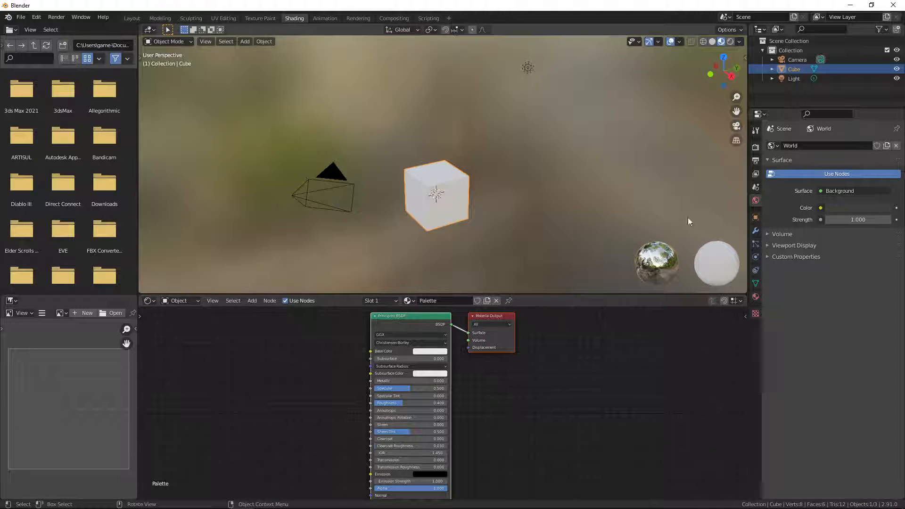
pyautogui.click(410, 316)
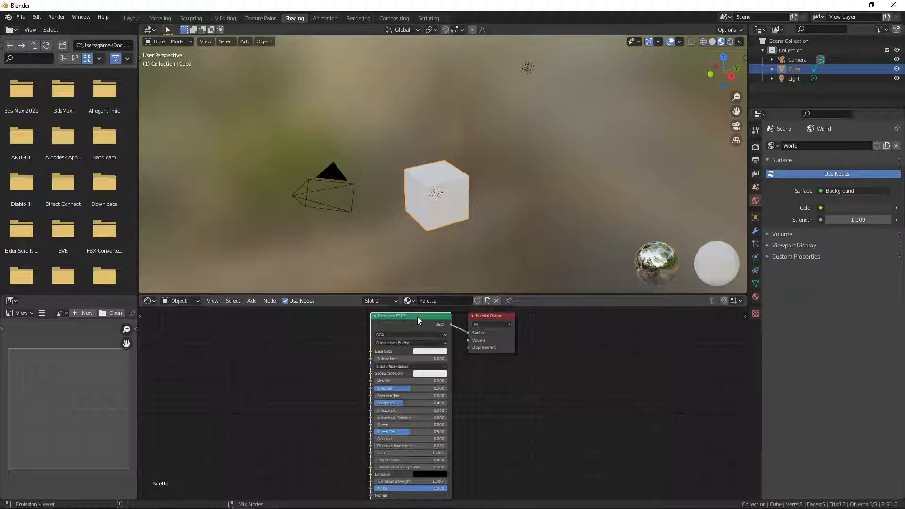
pyautogui.hotkey('ctrl', 'shift', 't')
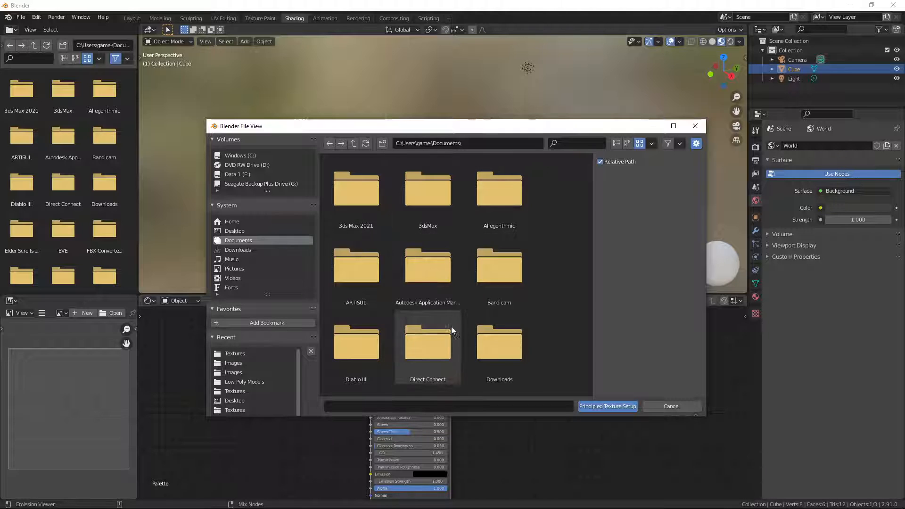
# Step: Browse to the texture folder E:\Belidos3D Files\B3D Videos\Low Poly\Textures
pyautogui.click(238, 175)
pyautogui.doubleClick(427, 198)
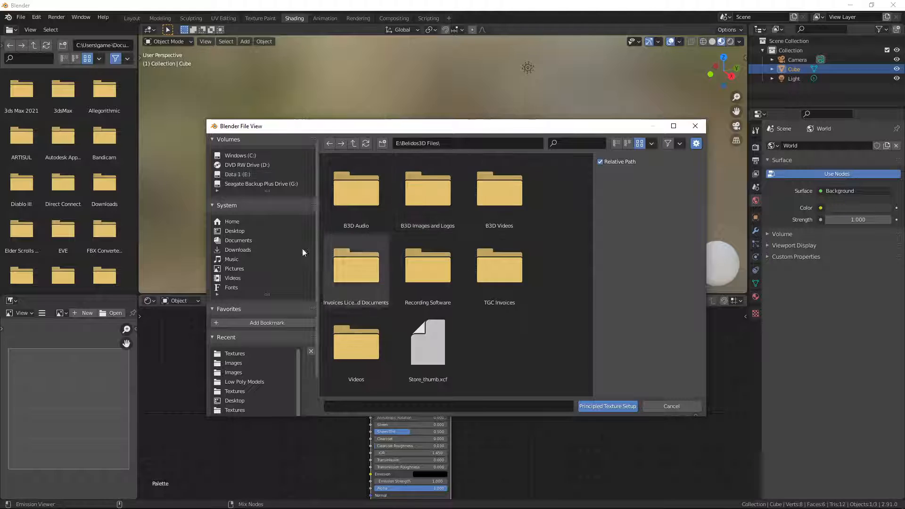
pyautogui.doubleClick(352, 349)
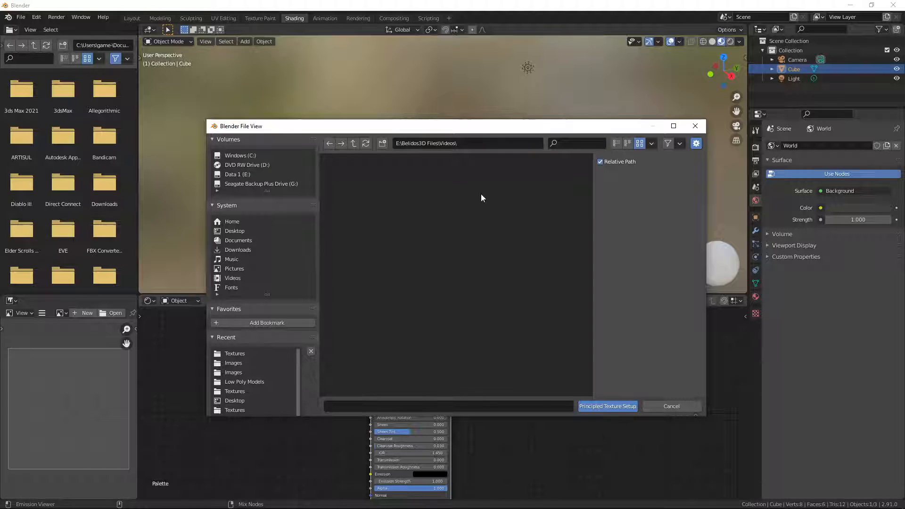
pyautogui.click(353, 143)
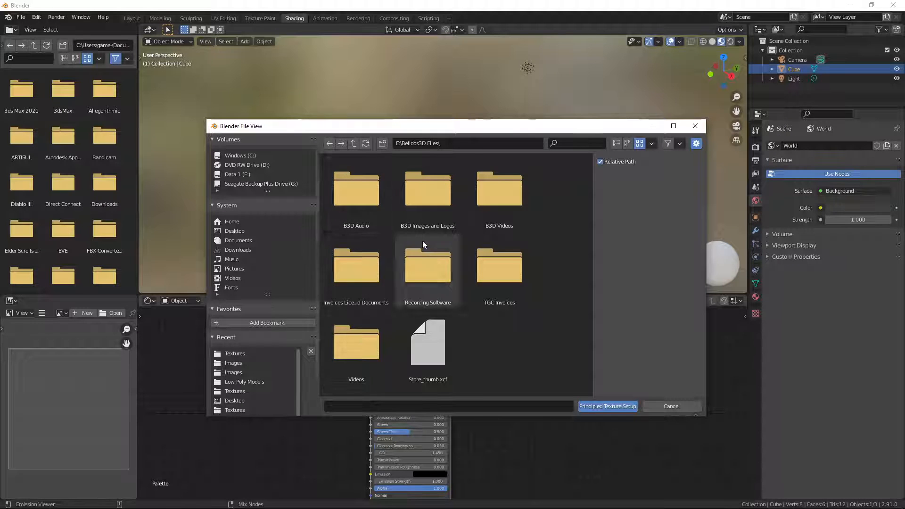
pyautogui.doubleClick(501, 207)
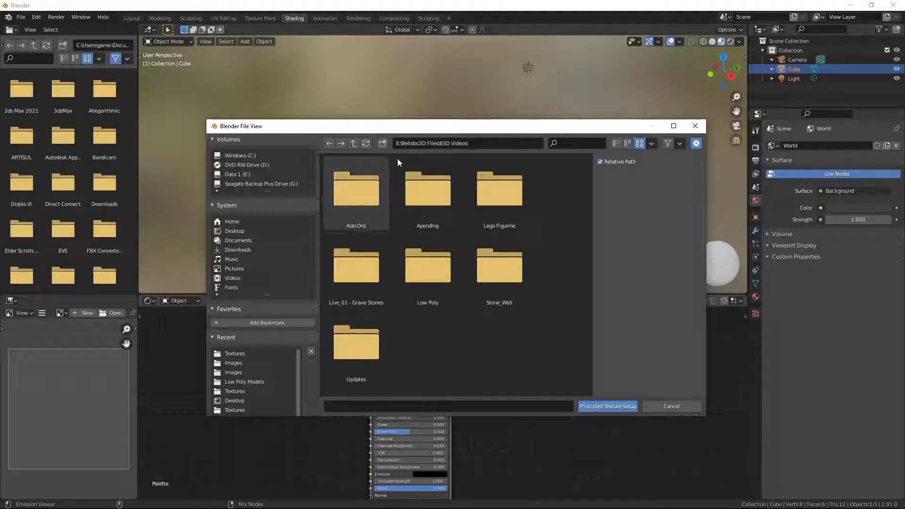
pyautogui.doubleClick(438, 288)
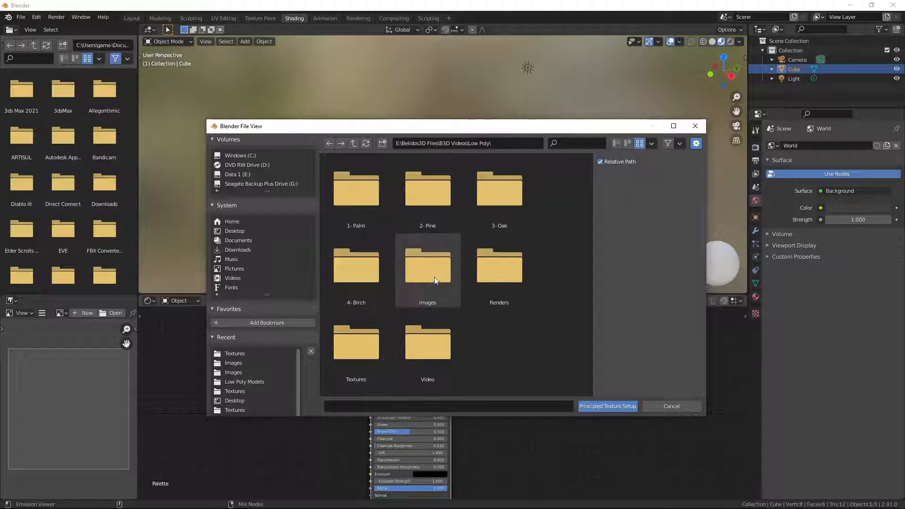
pyautogui.doubleClick(356, 190)
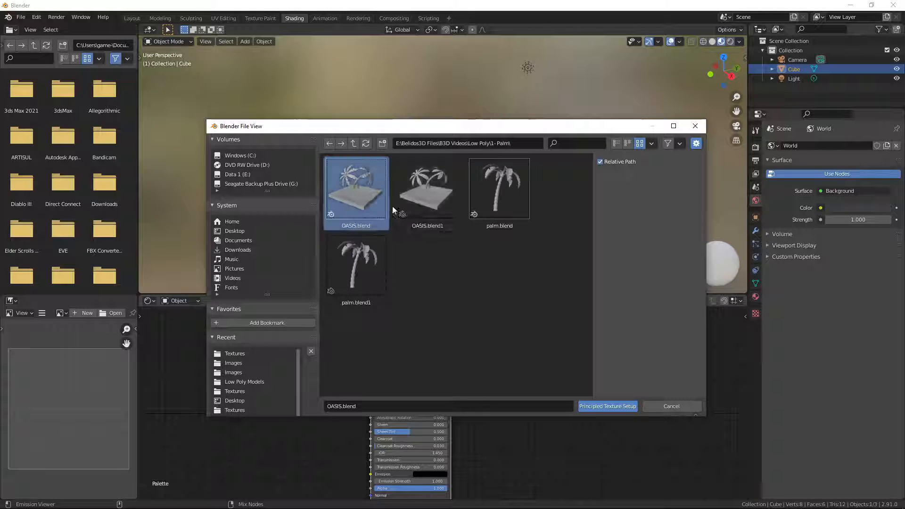
pyautogui.click(353, 143)
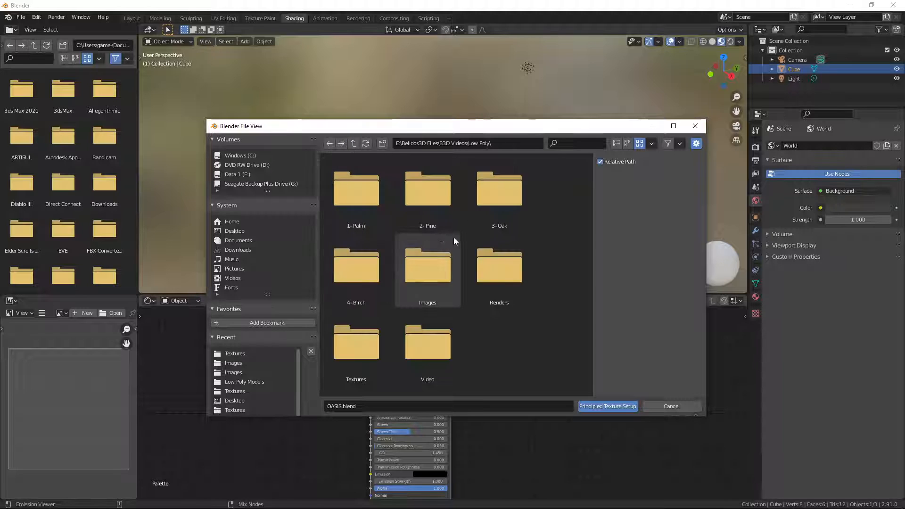
pyautogui.click(343, 351)
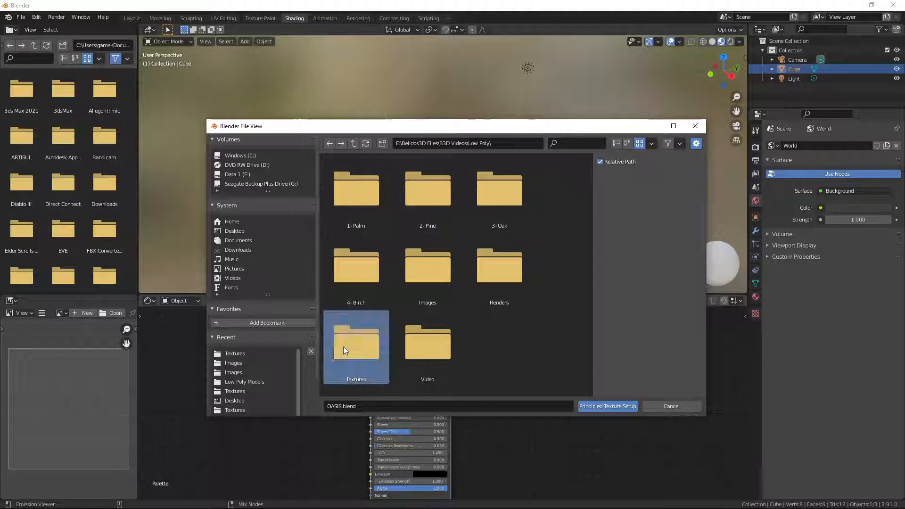
pyautogui.doubleClick(343, 346)
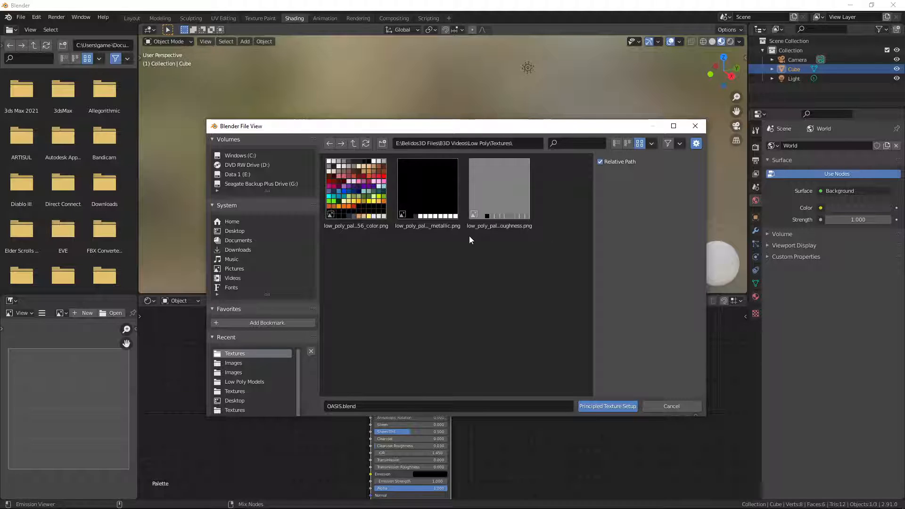
# Step: Load the low-poly palette's color, metallic and roughness images into the Palette material with Principled Texture Setup
pyautogui.moveTo(564, 248); pyautogui.dragTo(324, 157)
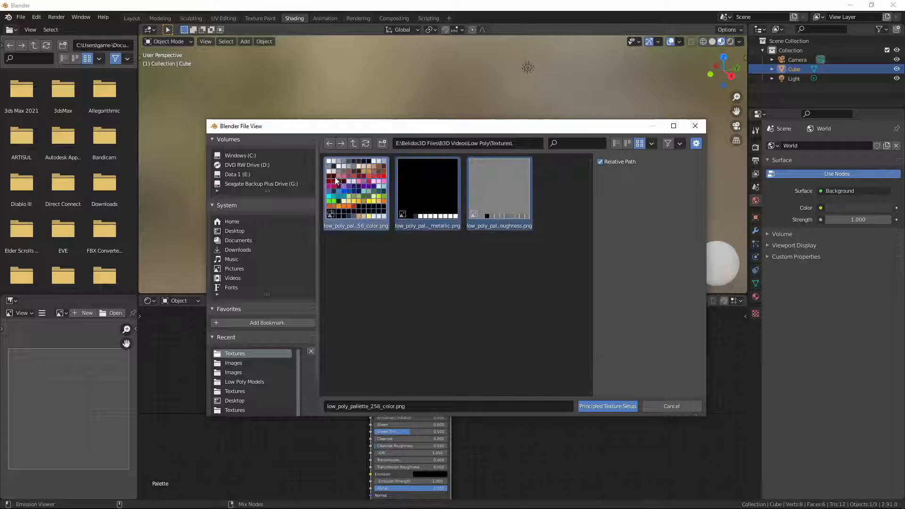
pyautogui.click(616, 407)
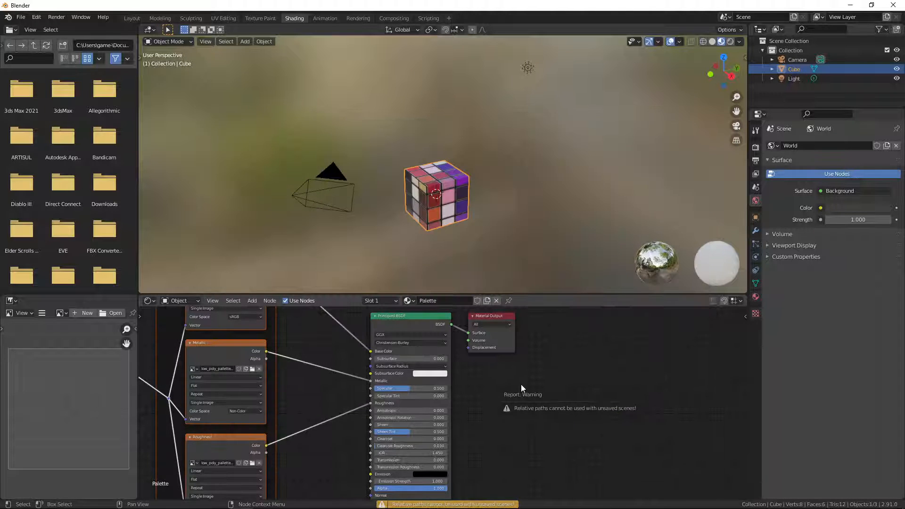
pyautogui.scroll(-4, 359, 396)
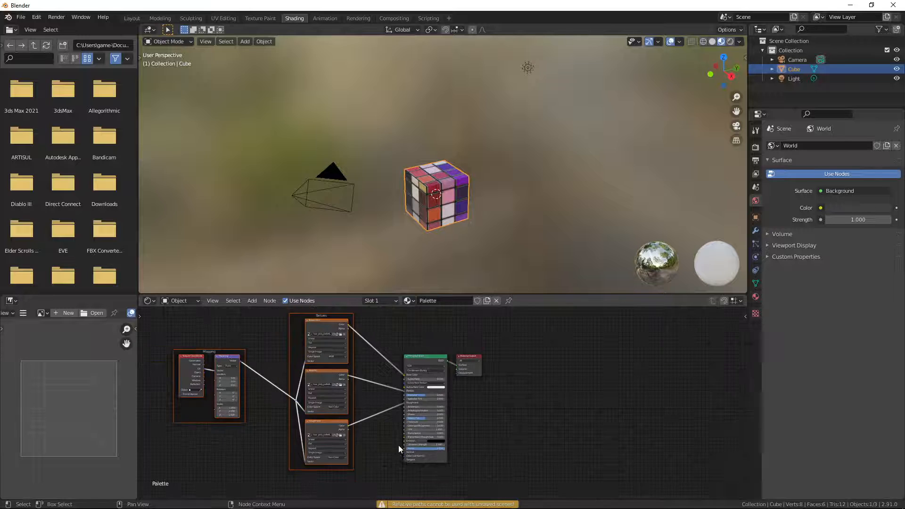
pyautogui.scroll(-1, 398, 445)
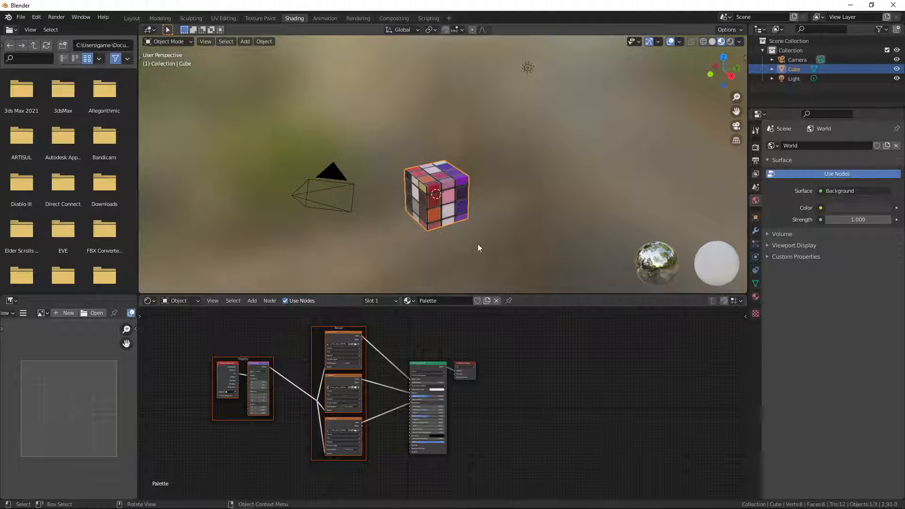
pyautogui.scroll(3, 397, 202)
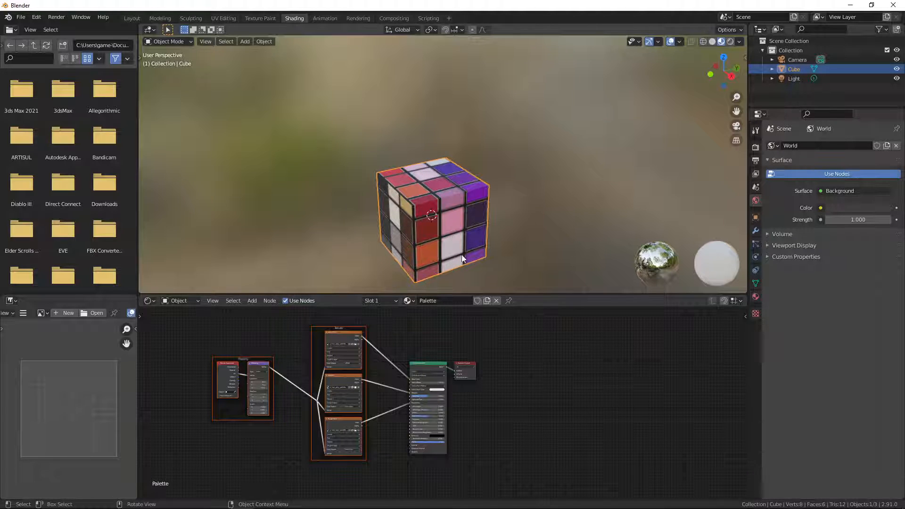
# Step: Switch to the UV Editing workspace and set the 3D viewport to Material Preview shading
pyautogui.click(218, 17)
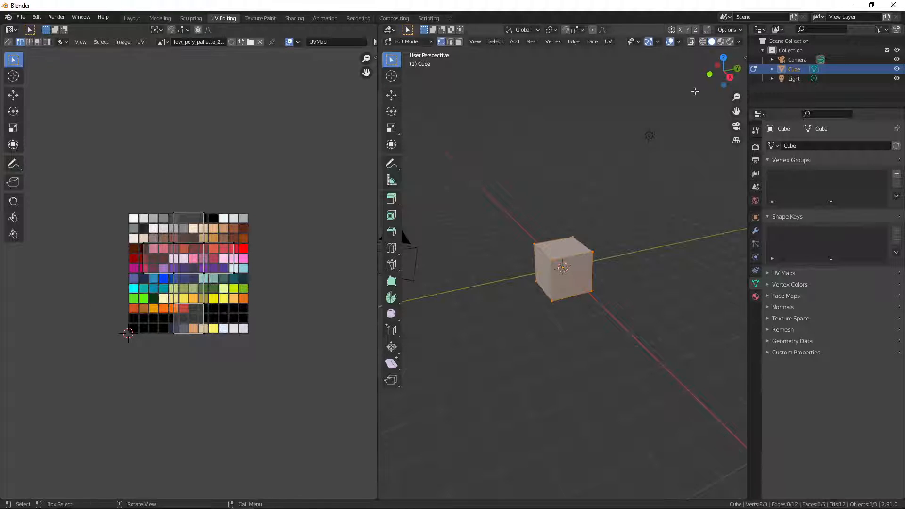
pyautogui.click(721, 43)
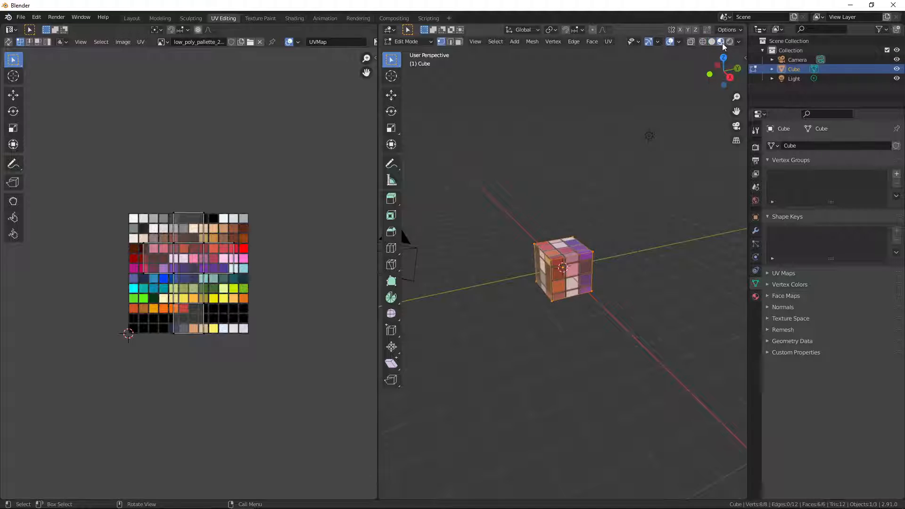
pyautogui.scroll(4, 584, 282)
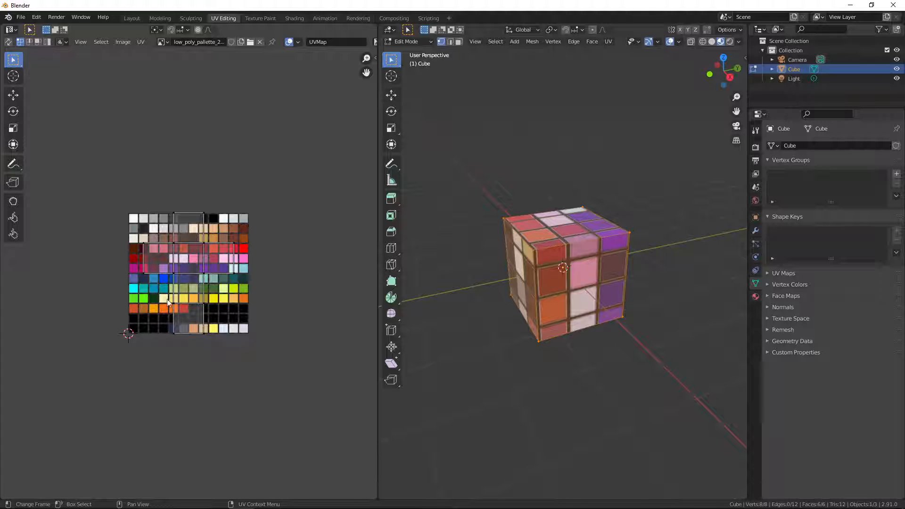
# Step: Reset the UVs of all cube faces to fill the palette image, and scale them all to 0
pyautogui.press('u')
pyautogui.click(543, 255)
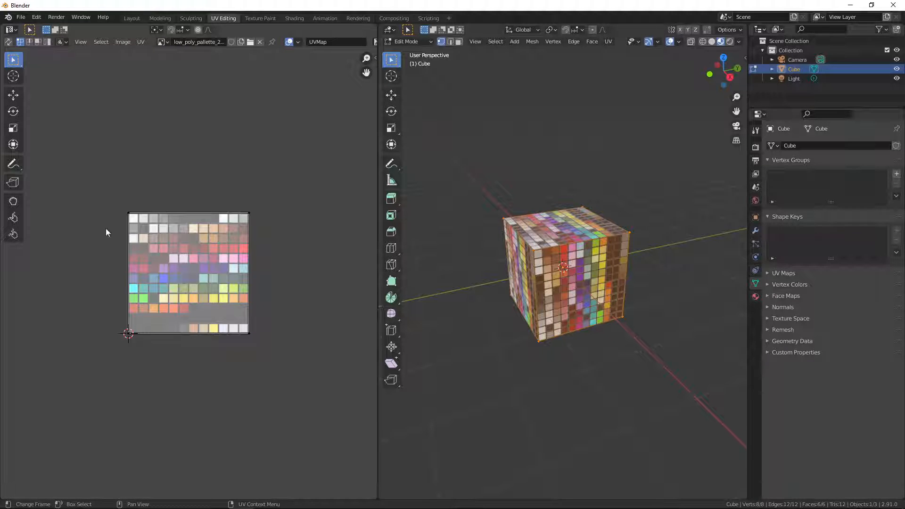
pyautogui.press('a')
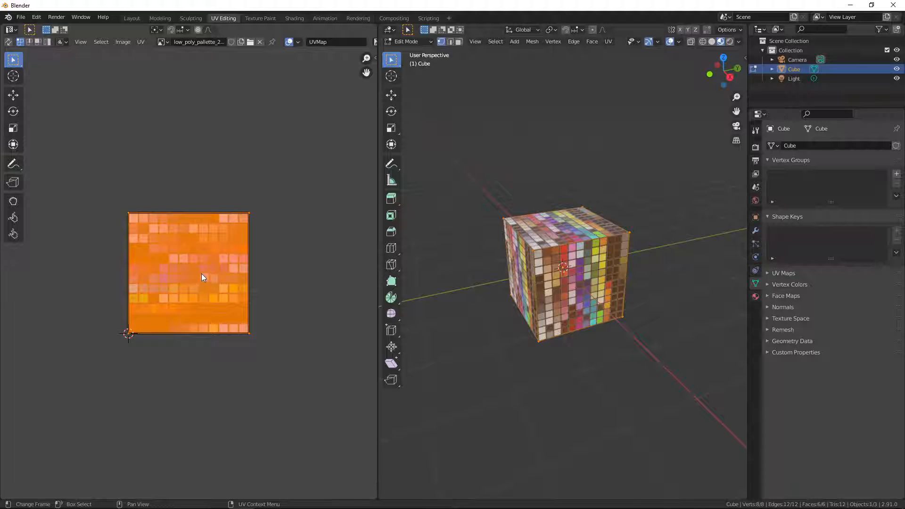
pyautogui.write('s')
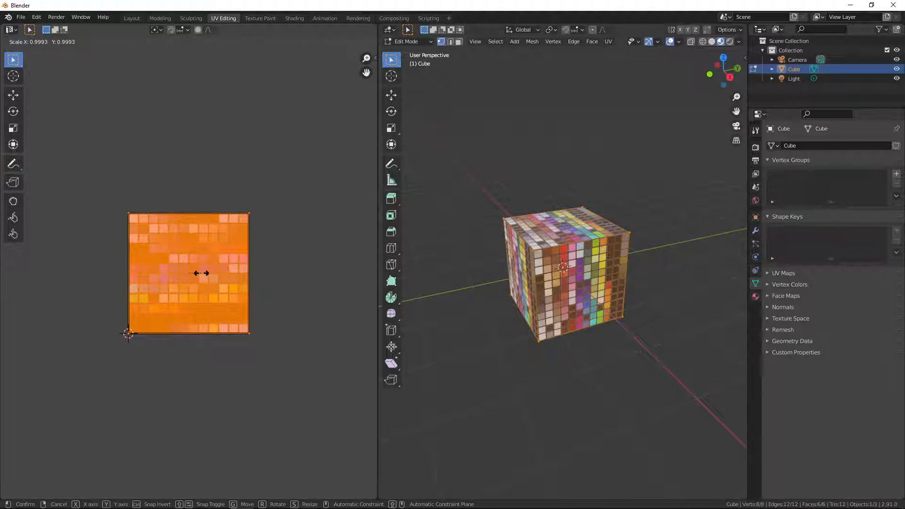
pyautogui.write('0')
pyautogui.press('Return')
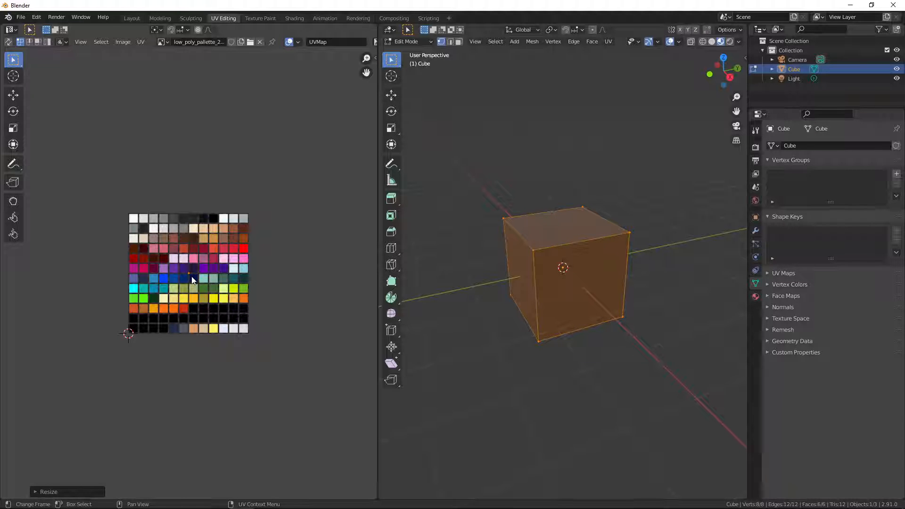
# Step: Move the collapsed UVs onto a light brown swatch in the palette's third row and return the cube to Object Mode
pyautogui.press('g')
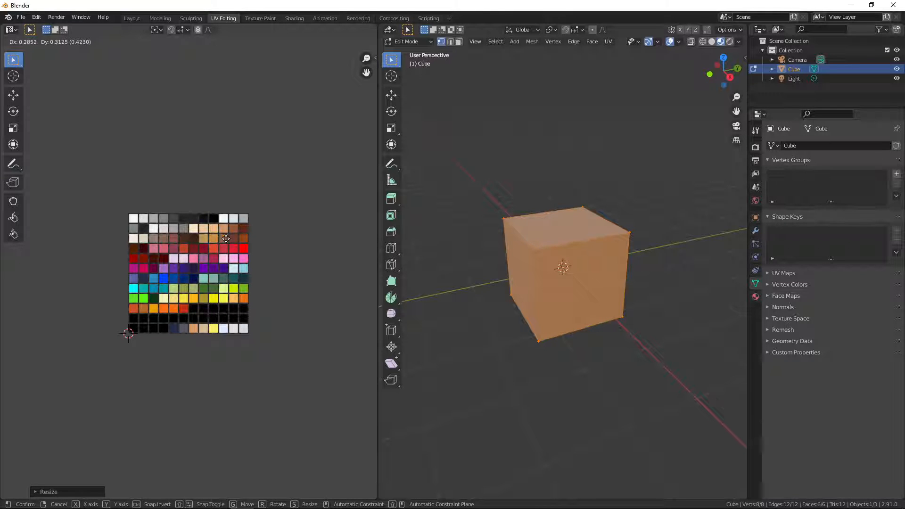
pyautogui.click(227, 241)
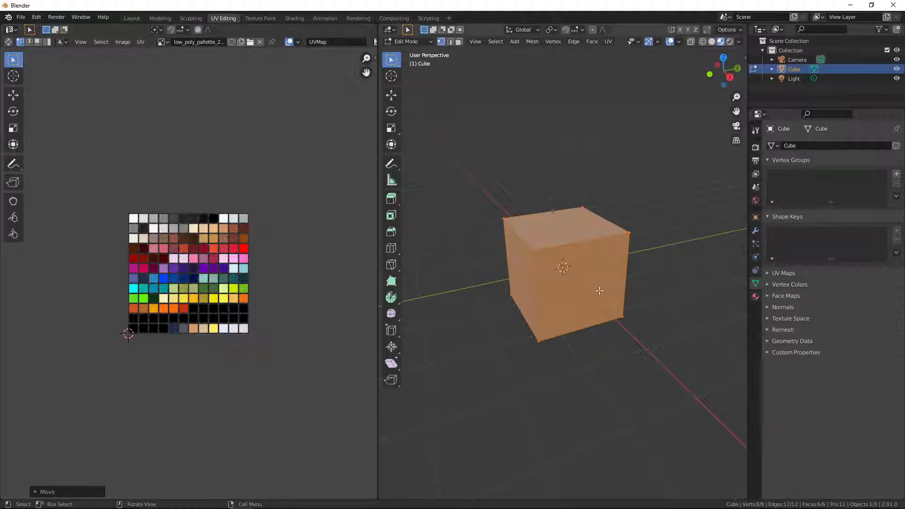
pyautogui.press('Tab')
pyautogui.moveTo(596, 290); pyautogui.dragTo(428, 300, button='middle')
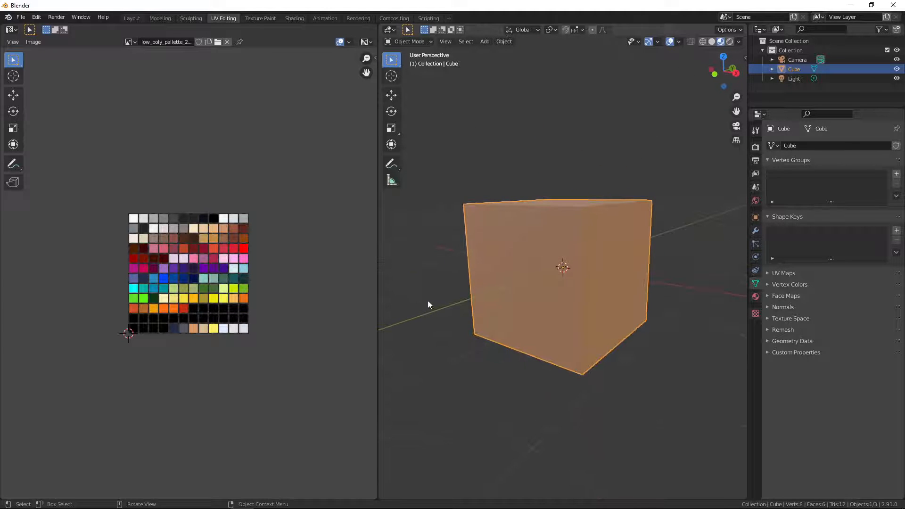
# Step: Enlarge the 3D viewport by narrowing the image editor beside it, and leave the cube deselected
pyautogui.click(380, 290)
pyautogui.moveTo(377, 289); pyautogui.dragTo(153, 297)
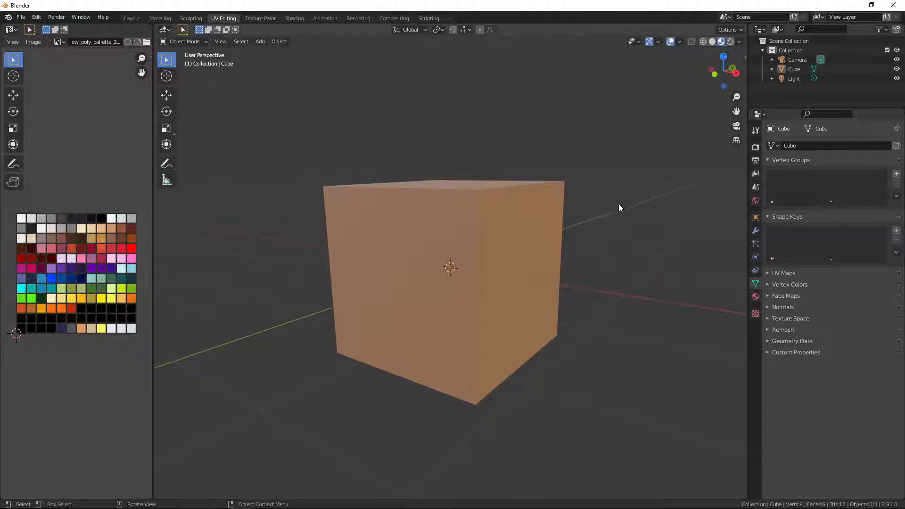
pyautogui.scroll(-2, 570, 236)
pyautogui.moveTo(570, 236); pyautogui.dragTo(594, 215, button='middle')
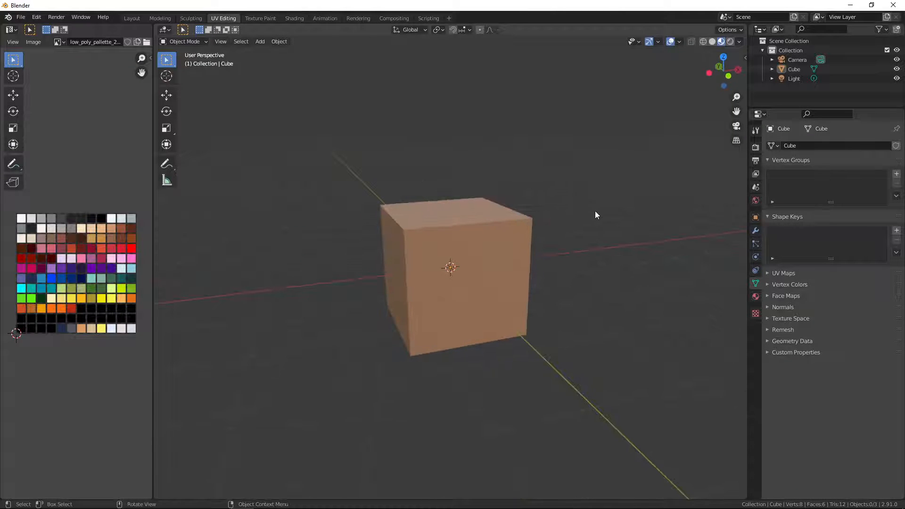
# Step: Delete the light brown cube from the scene
pyautogui.click(470, 243)
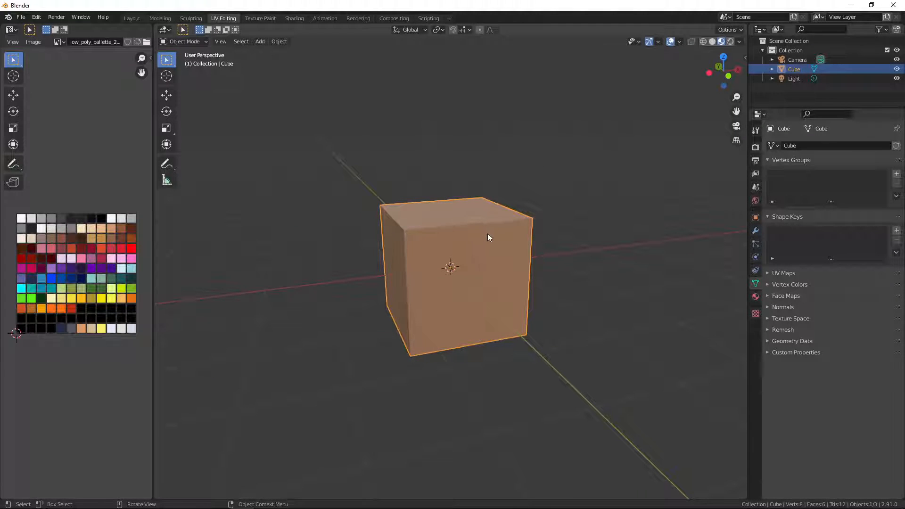
pyautogui.press('x')
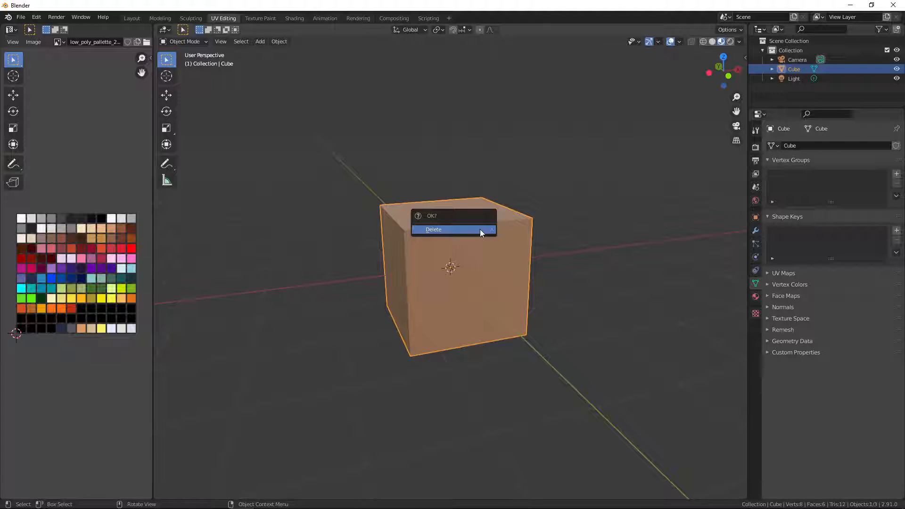
pyautogui.click(462, 230)
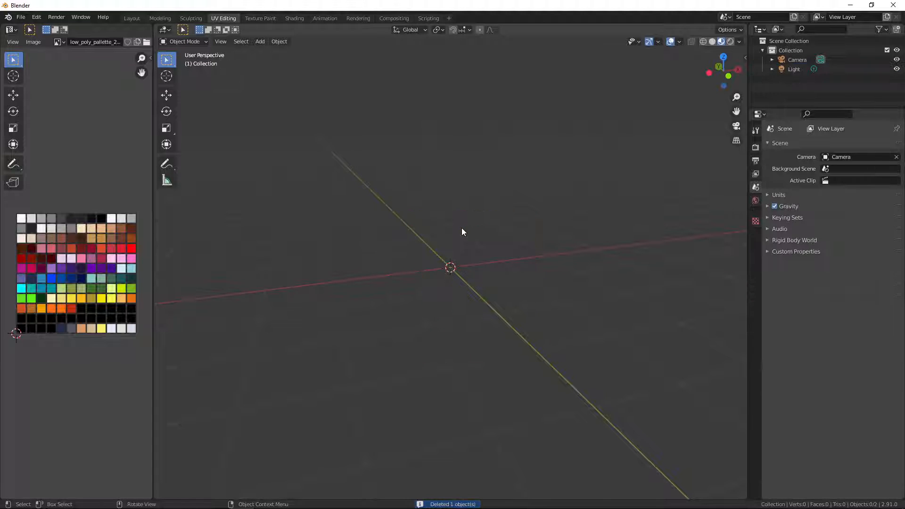
pyautogui.hotkey('shift', 'a')
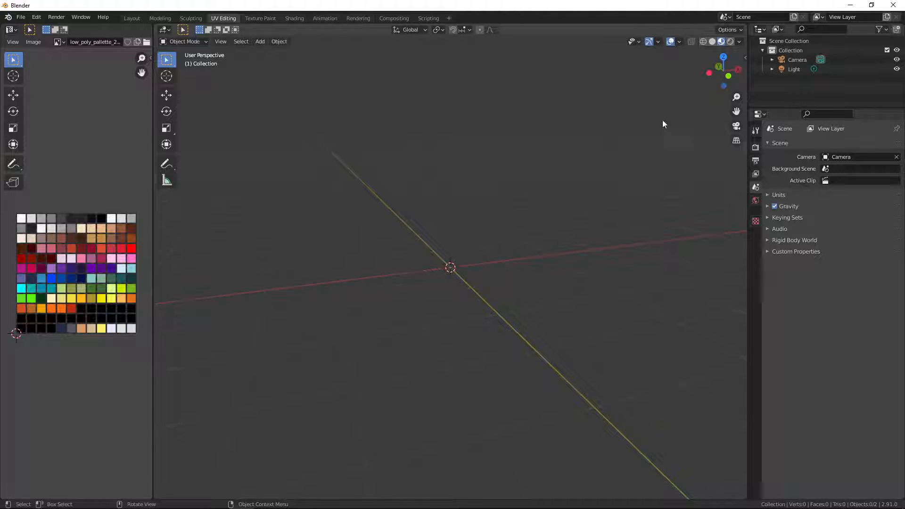
# Step: Turn on the Screencast Keys overlay for the 3D viewport and hide the sidebar again
pyautogui.press('n')
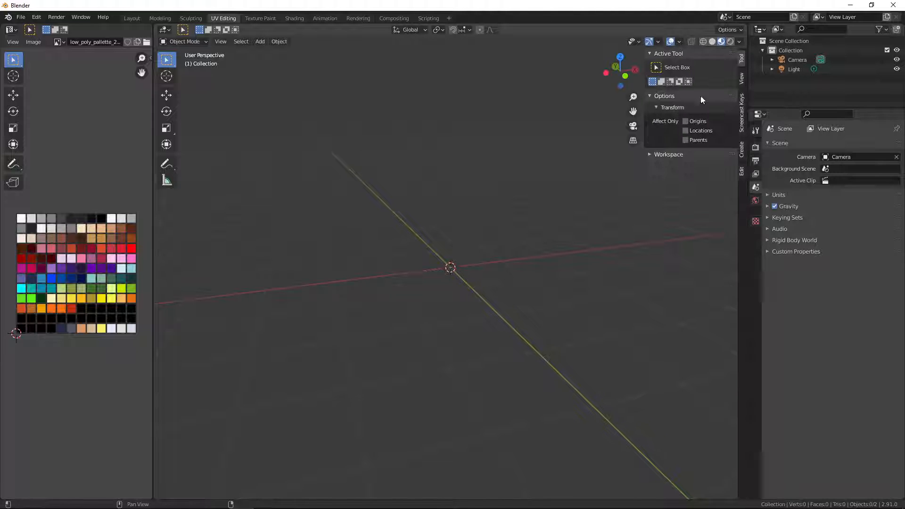
pyautogui.click(742, 117)
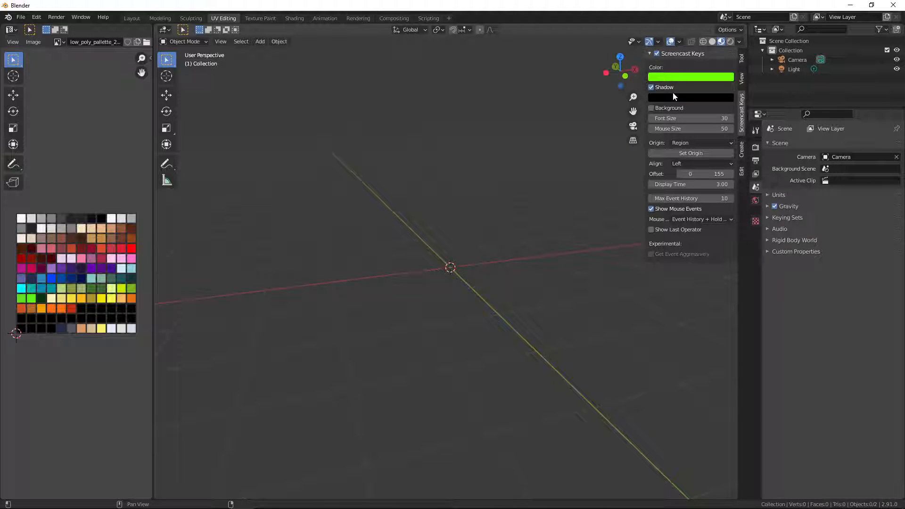
pyautogui.click(657, 54)
pyautogui.press('n')
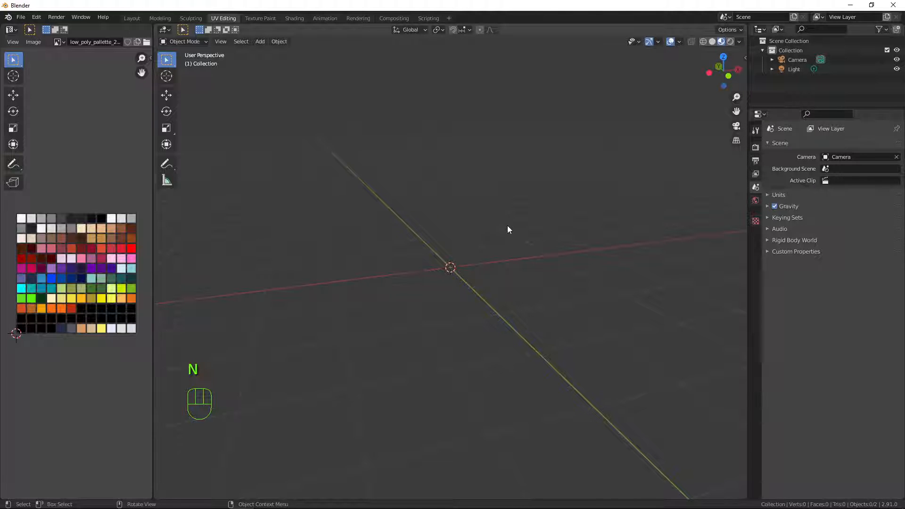
# Step: Add a mesh cylinder with 8 vertices and the cap fill type set to Nothing
pyautogui.hotkey('shift', 'a')
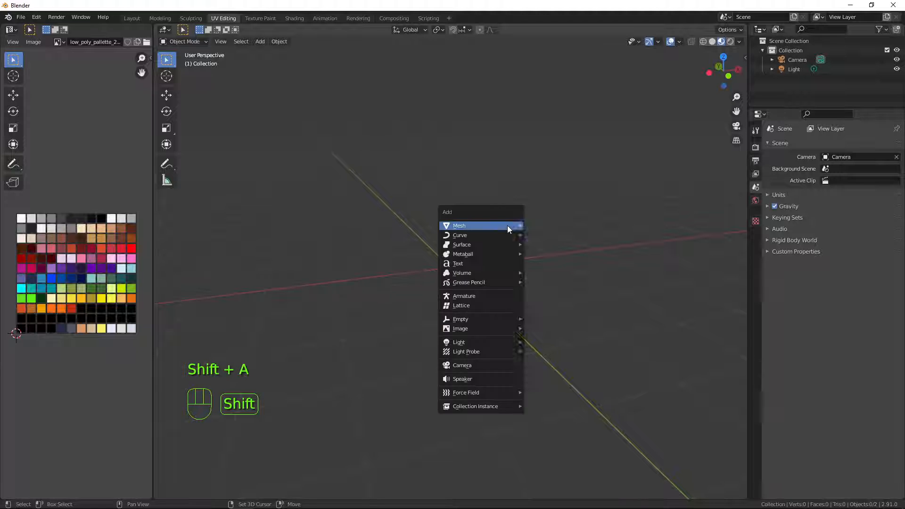
pyautogui.moveTo(508, 225)
pyautogui.click(558, 273)
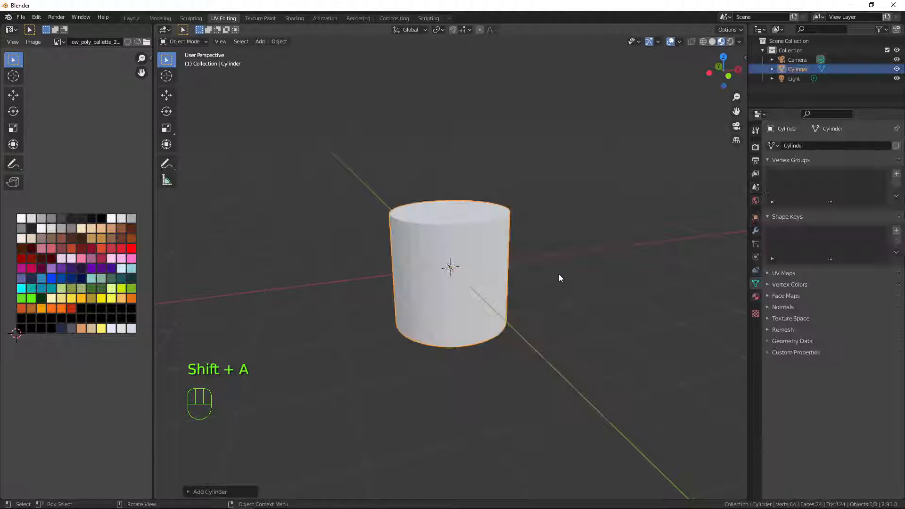
pyautogui.click(189, 491)
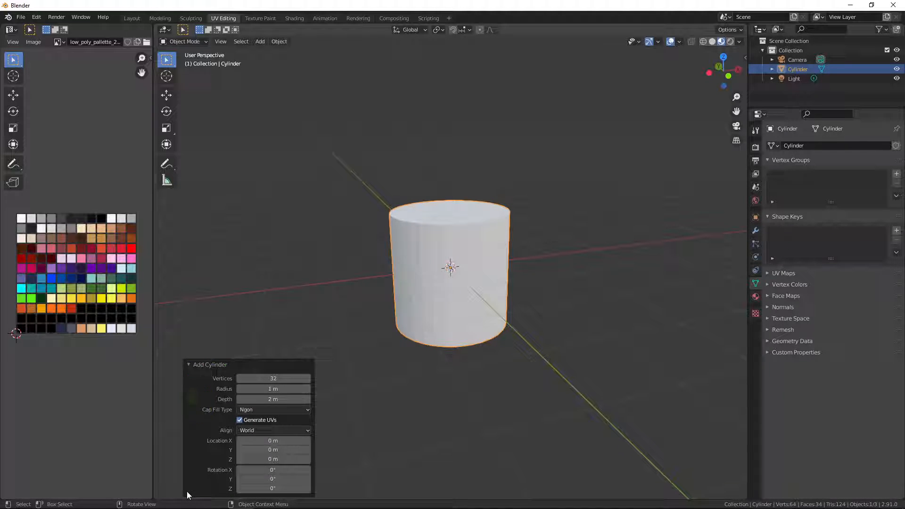
pyautogui.click(271, 379)
pyautogui.write('8')
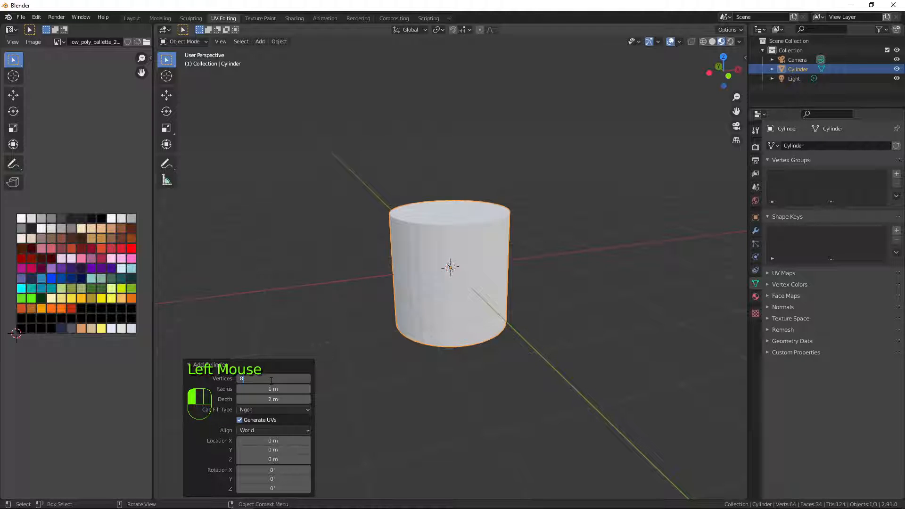
pyautogui.press('Return')
pyautogui.click(267, 410)
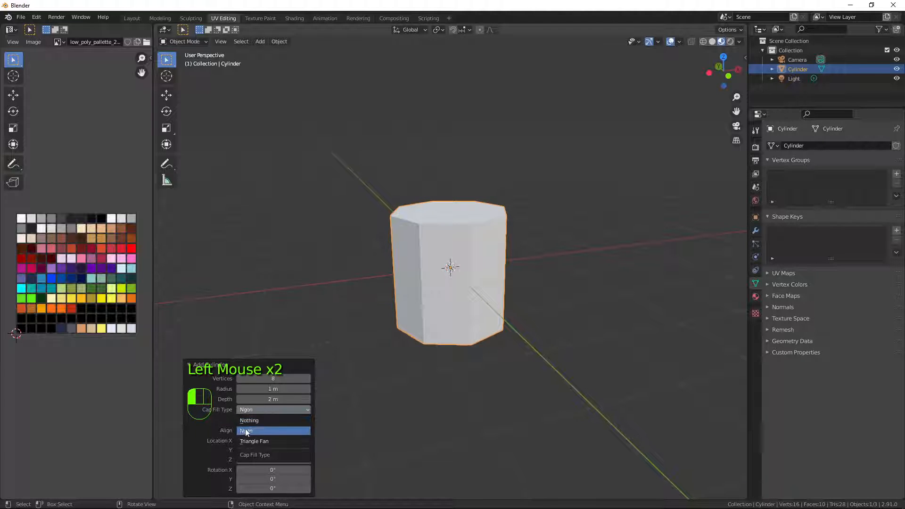
pyautogui.click(249, 420)
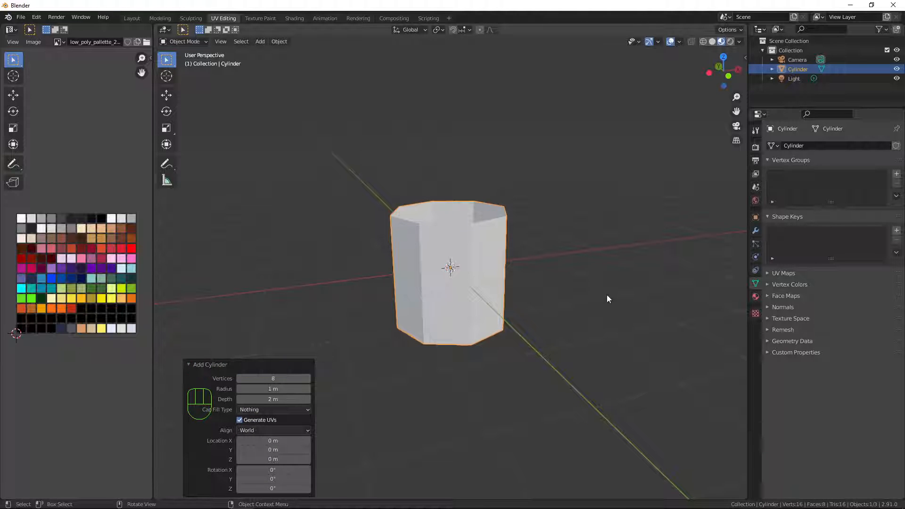
# Step: In Edit Mode from the front view, move the whole cylinder mesh up 1 m along Z
pyautogui.press('KP_1')
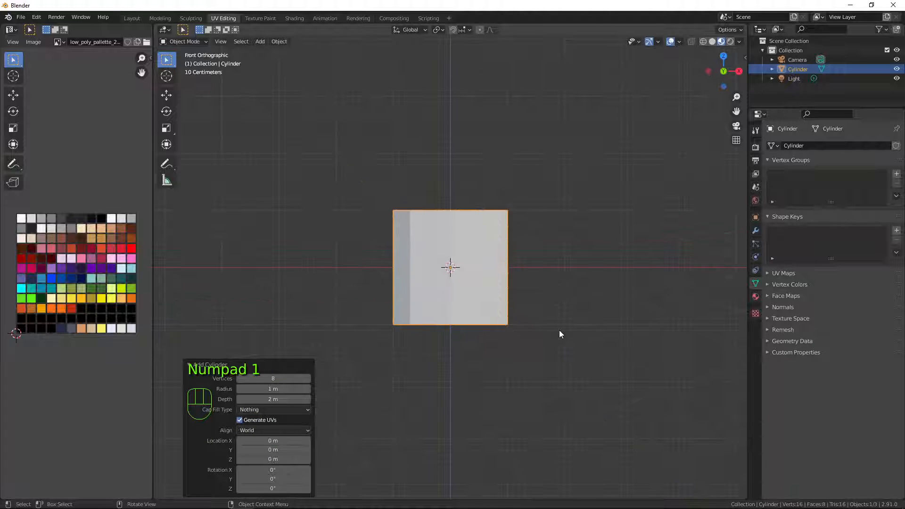
pyautogui.scroll(1, 559, 330)
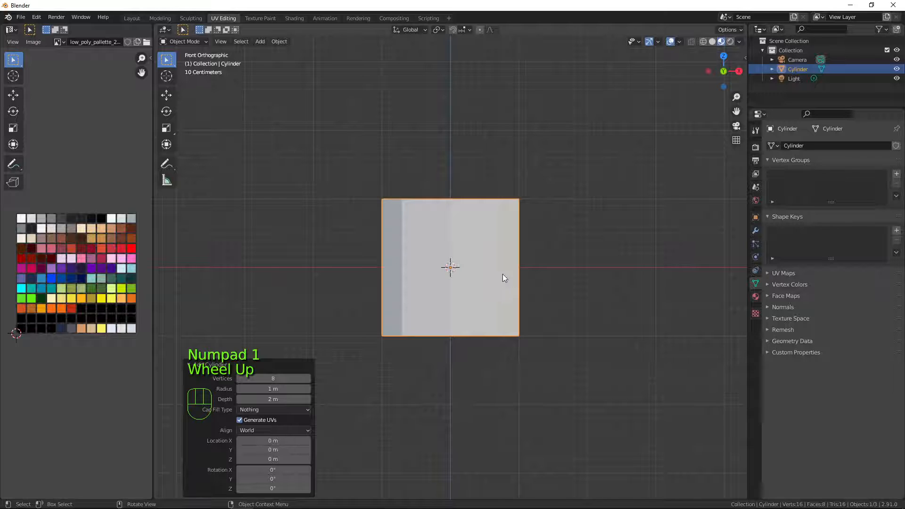
pyautogui.press('Tab')
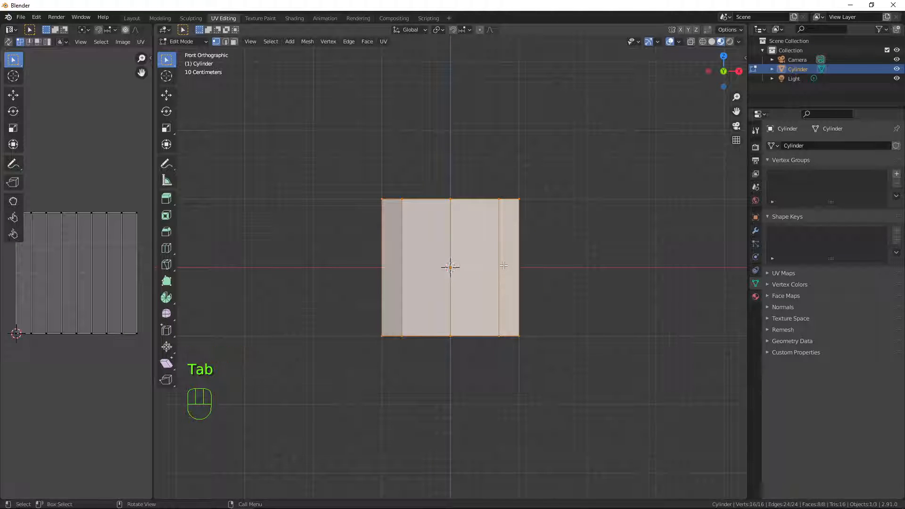
pyautogui.press('g')
pyautogui.press('z')
pyautogui.press('1')
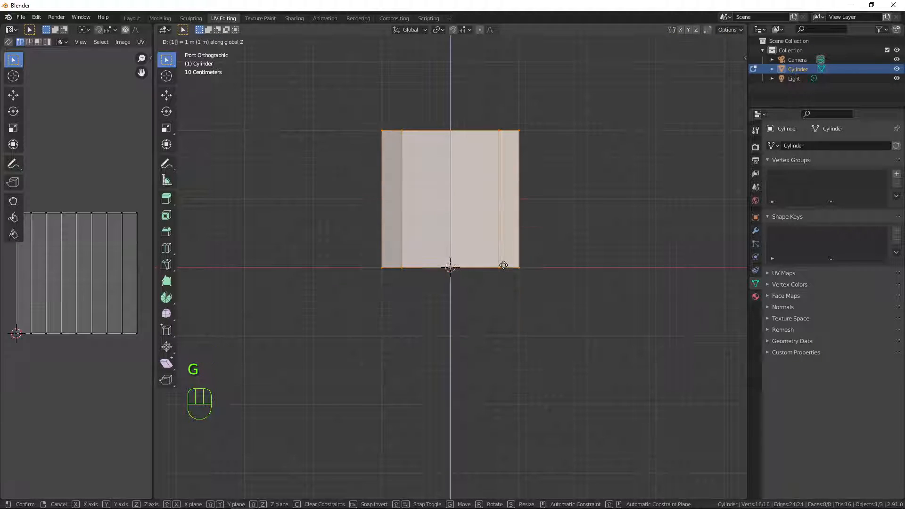
pyautogui.click(503, 265)
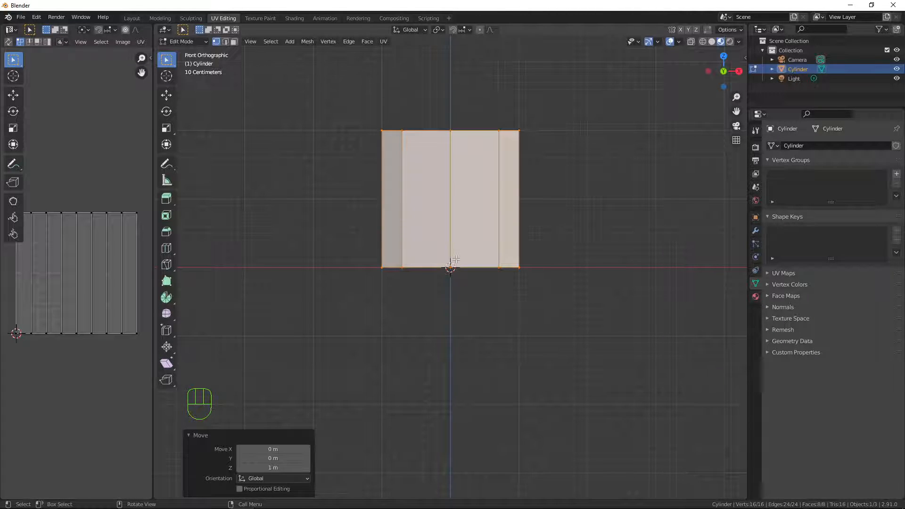
# Step: Select the cylinder's top edge loop and lower it about 0.34 m along Z
pyautogui.press('2')
pyautogui.moveTo(336, 106); pyautogui.dragTo(444, 125)
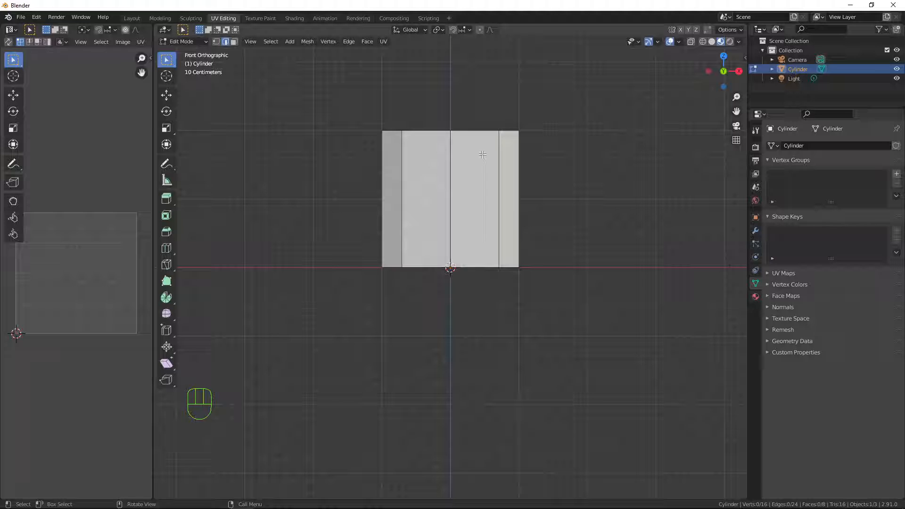
pyautogui.keyDown('alt'); pyautogui.click(422, 131); pyautogui.keyUp('alt')
pyautogui.moveTo(422, 131); pyautogui.dragTo(526, 213, button='middle')
pyautogui.press('KP_1')
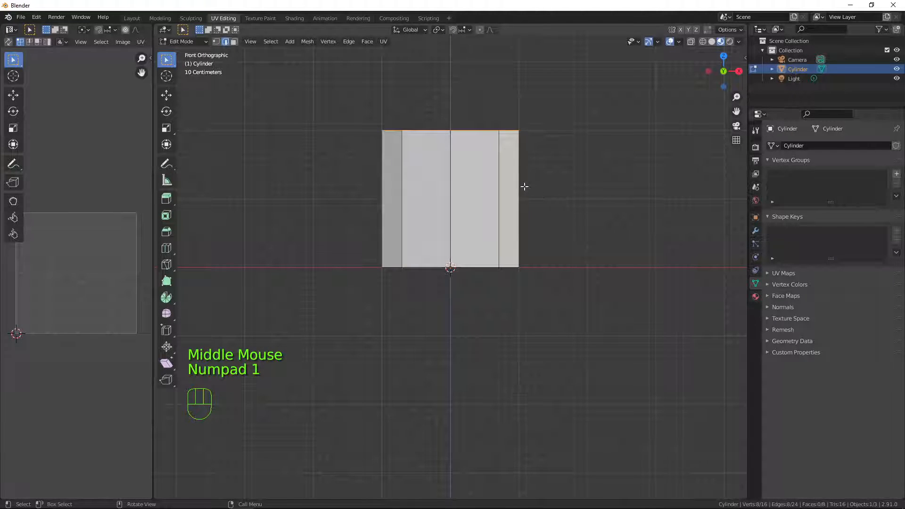
pyautogui.press('g')
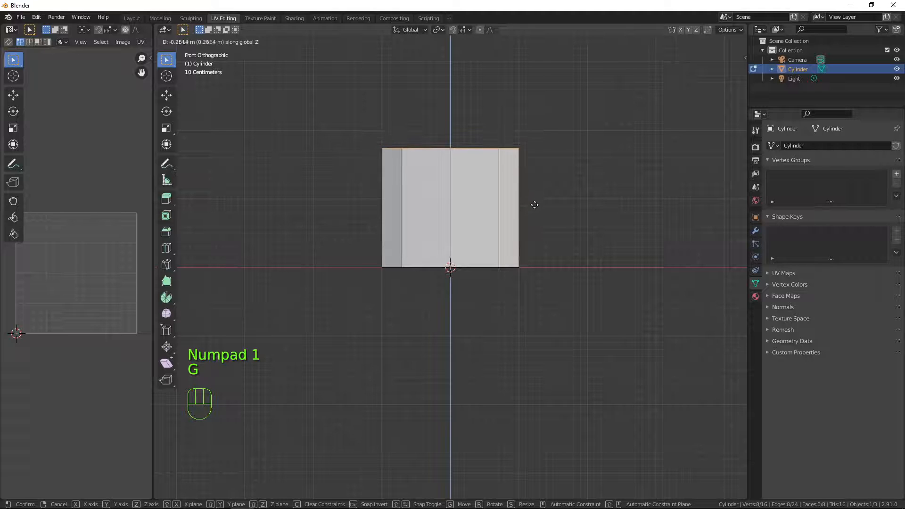
pyautogui.click(529, 209)
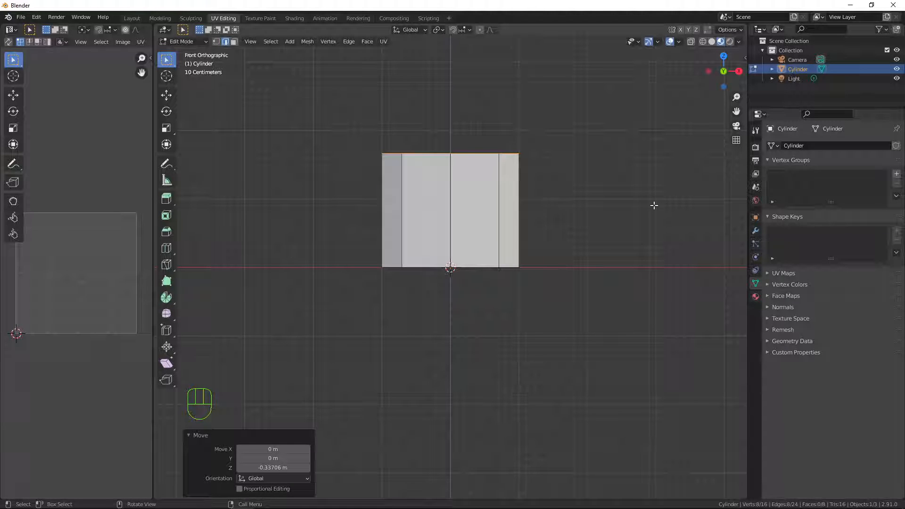
# Step: Scale the top edge loop to about 0.64 to taper the cylinder, and lower it about 0.14 m along Z
pyautogui.press('s')
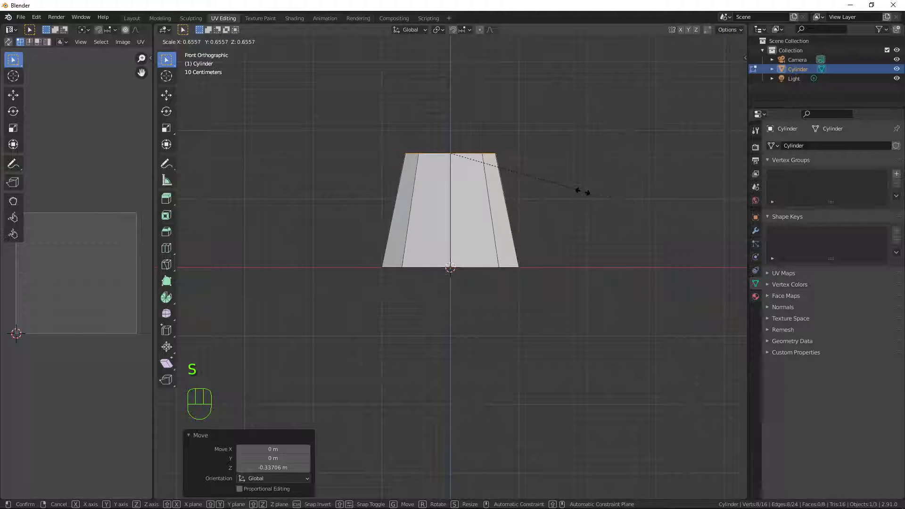
pyautogui.click(580, 191)
pyautogui.press('g')
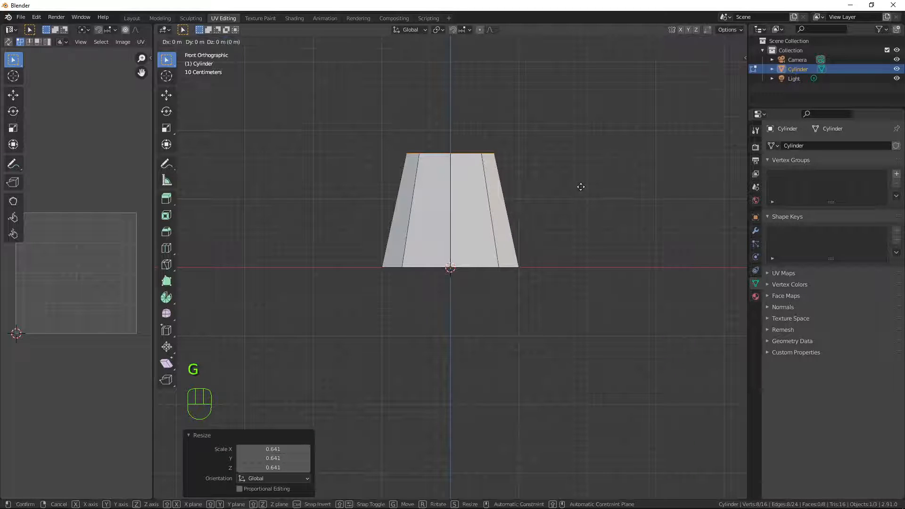
pyautogui.press('z')
pyautogui.click(581, 196)
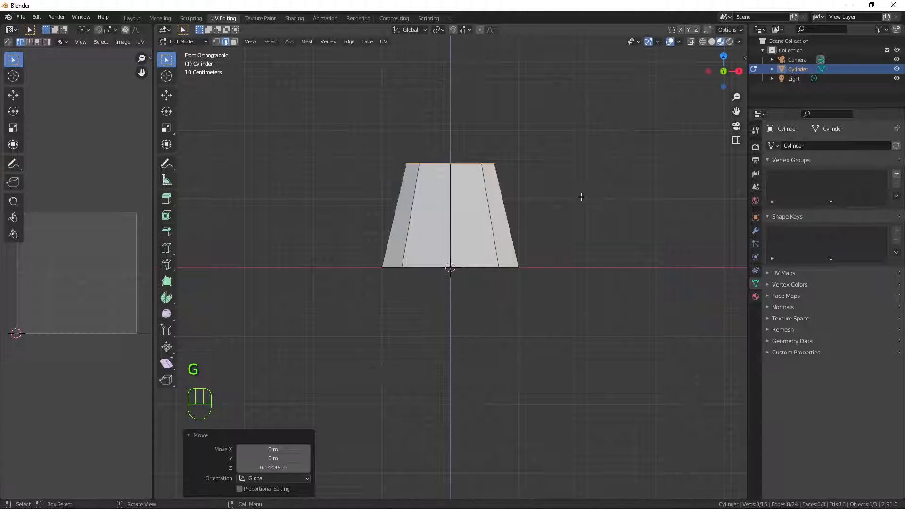
# Step: Duplicate the entire tapered mesh and move the copy about 1.75 m straight up along Z
pyautogui.moveTo(568, 197); pyautogui.dragTo(523, 228, button='middle')
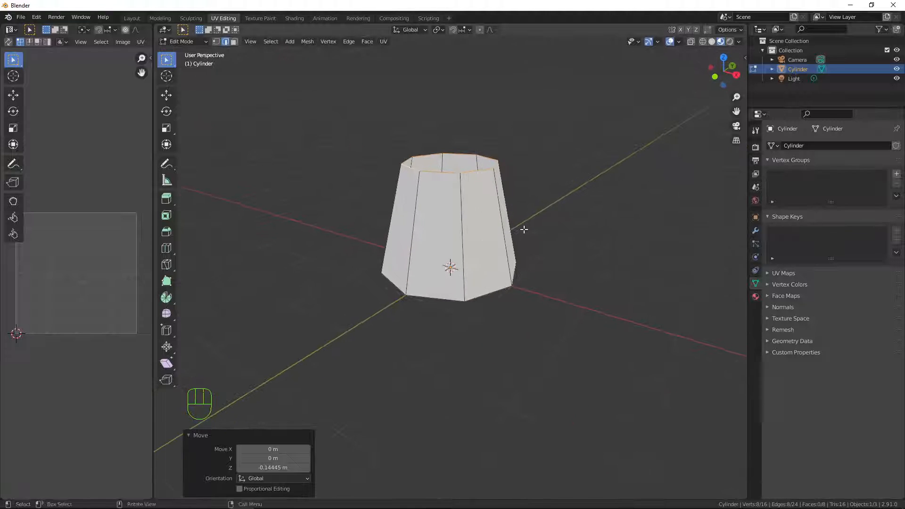
pyautogui.scroll(2, 462, 186)
pyautogui.press('KP_1')
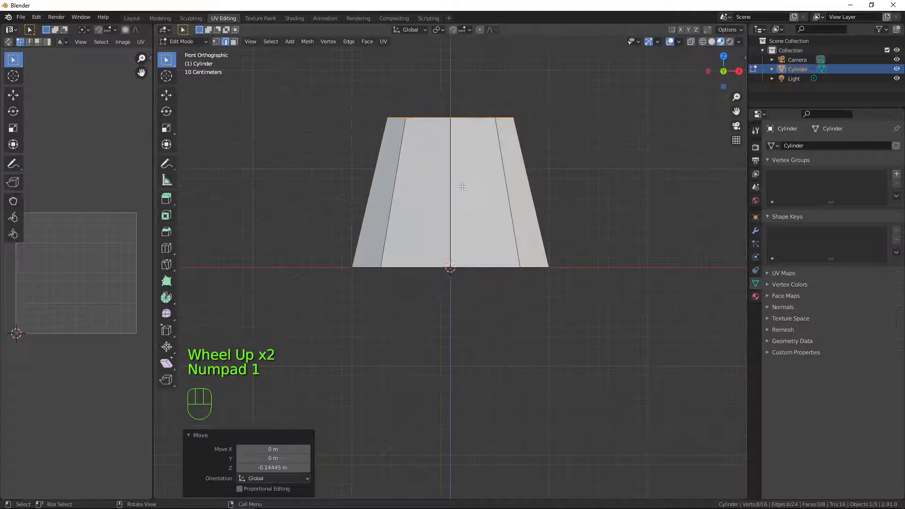
pyautogui.scroll(1, 463, 186)
pyautogui.keyDown('shift'); pyautogui.moveTo(640, 164); pyautogui.dragTo(617, 256, button='middle'); pyautogui.keyUp('shift')
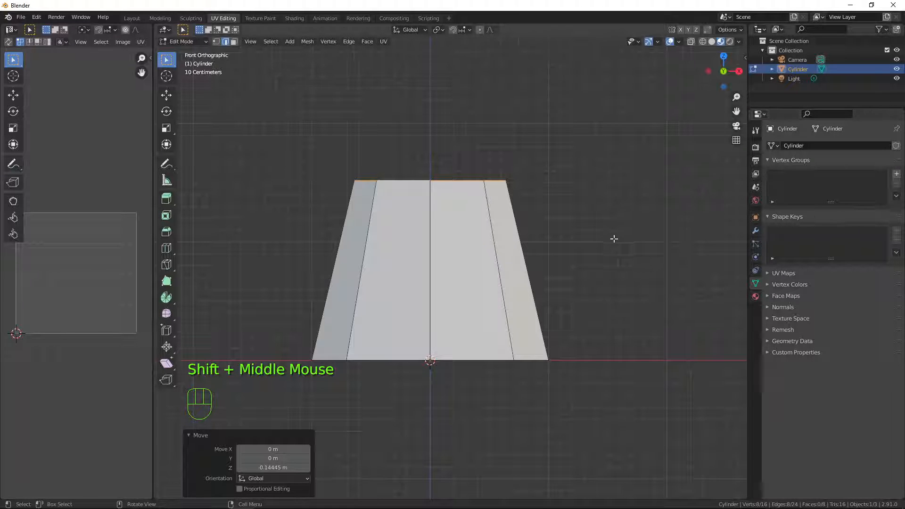
pyautogui.scroll(-2, 502, 245)
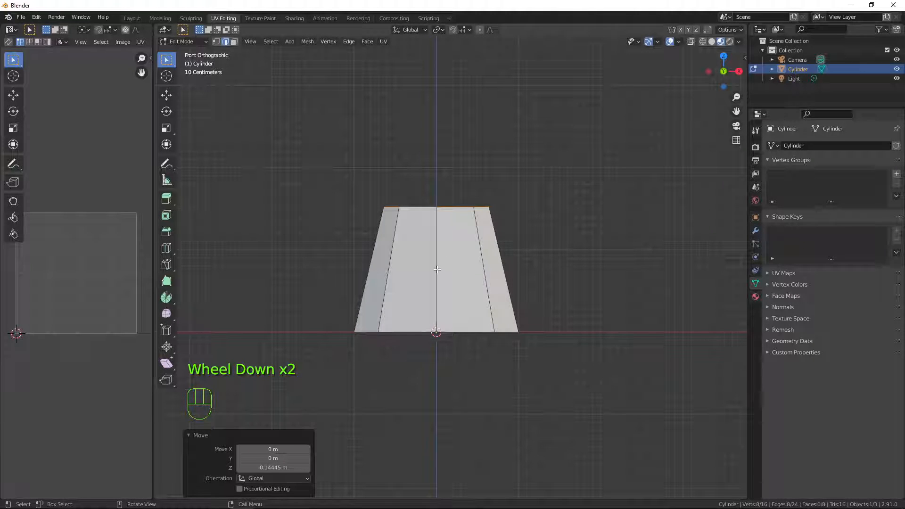
pyautogui.press('a')
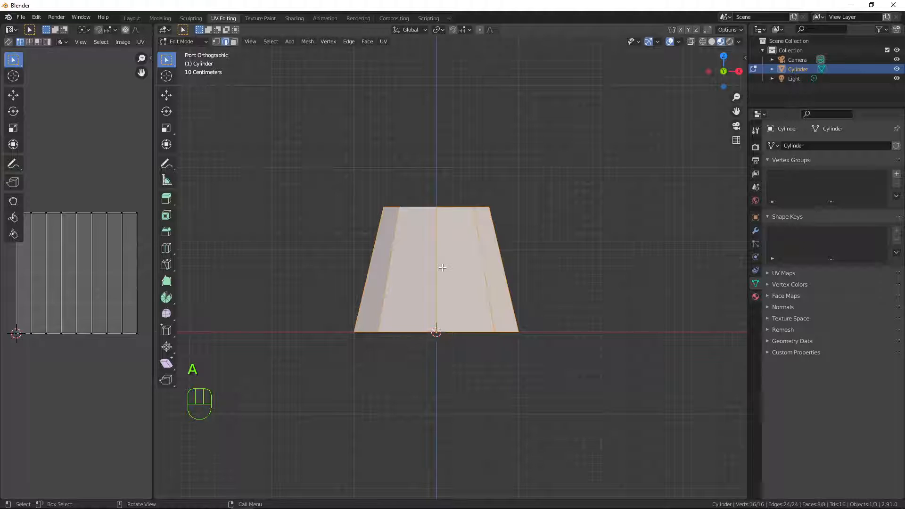
pyautogui.hotkey('shift', 'd')
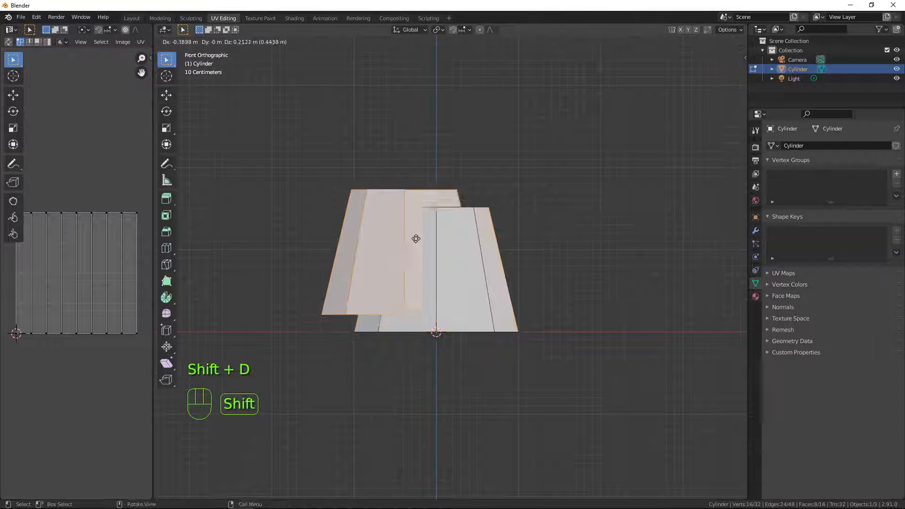
pyautogui.rightClick(432, 138)
pyautogui.press('g')
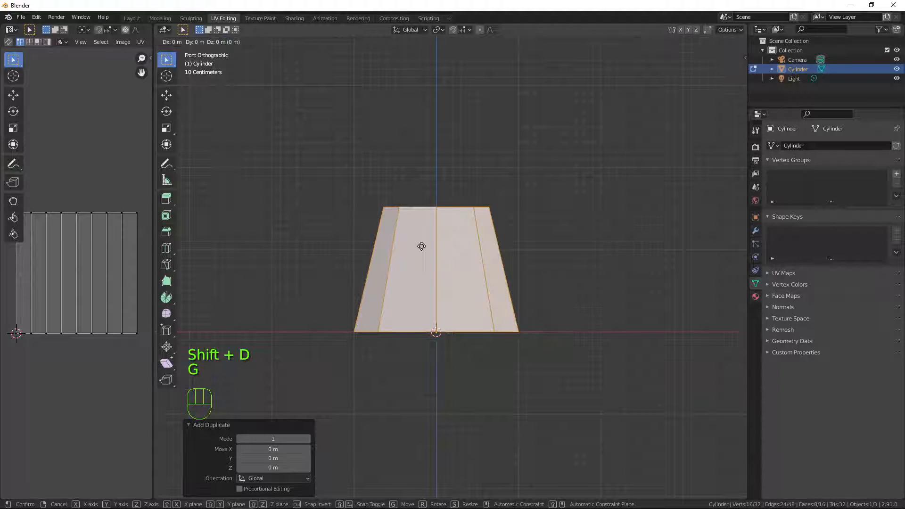
pyautogui.click(425, 99)
# Step: Set snapping to Edge and lower the copied section about 0.23 m along Z, snapping its base to the lower section's top edge
pyautogui.scroll(-2, 461, 38)
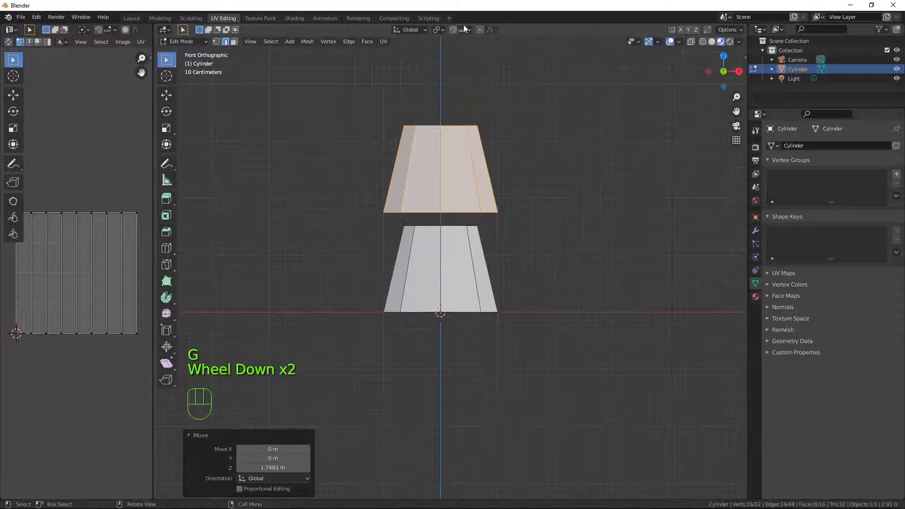
pyautogui.click(463, 30)
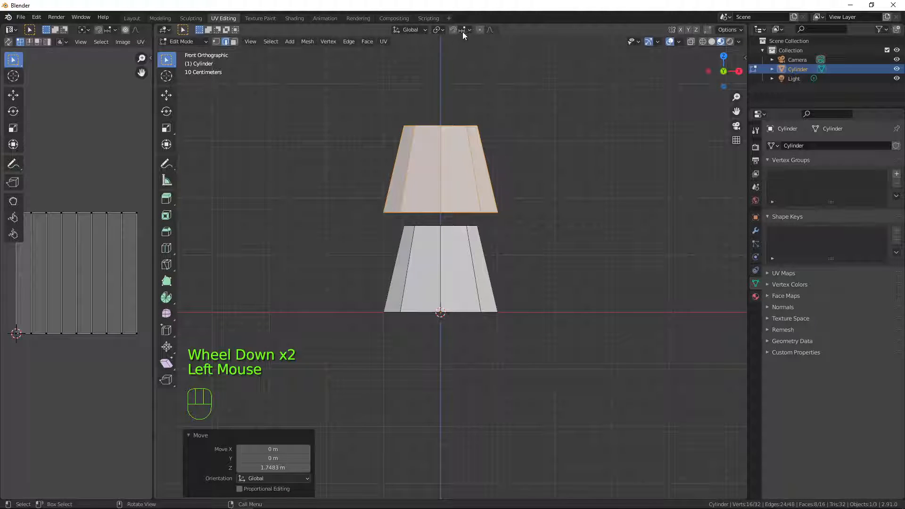
pyautogui.click(463, 31)
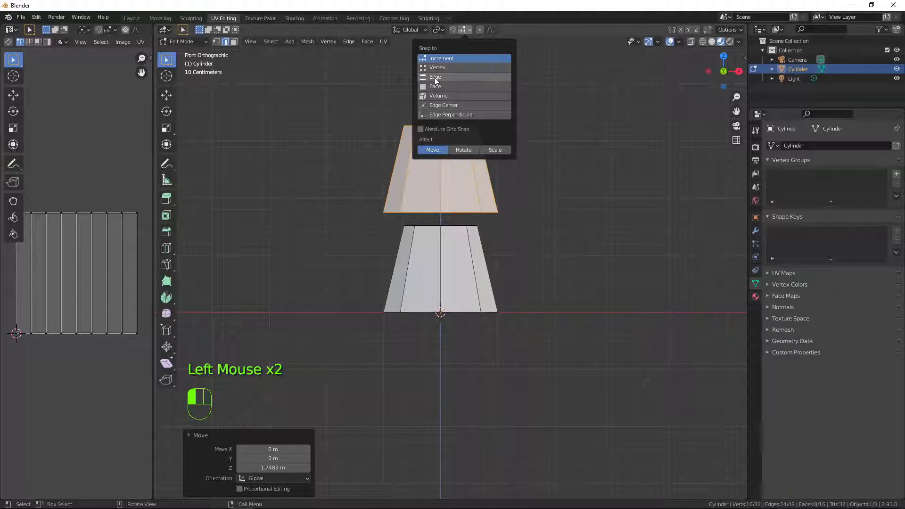
pyautogui.click(438, 77)
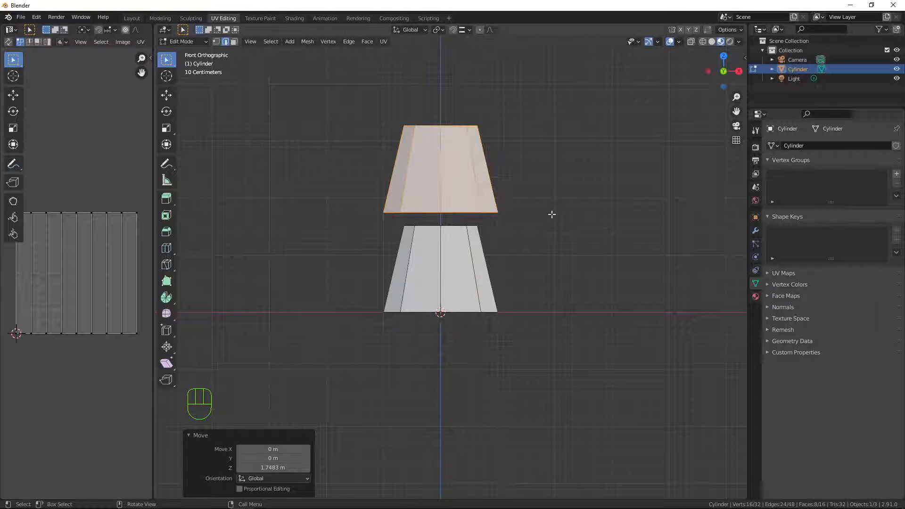
pyautogui.press('g')
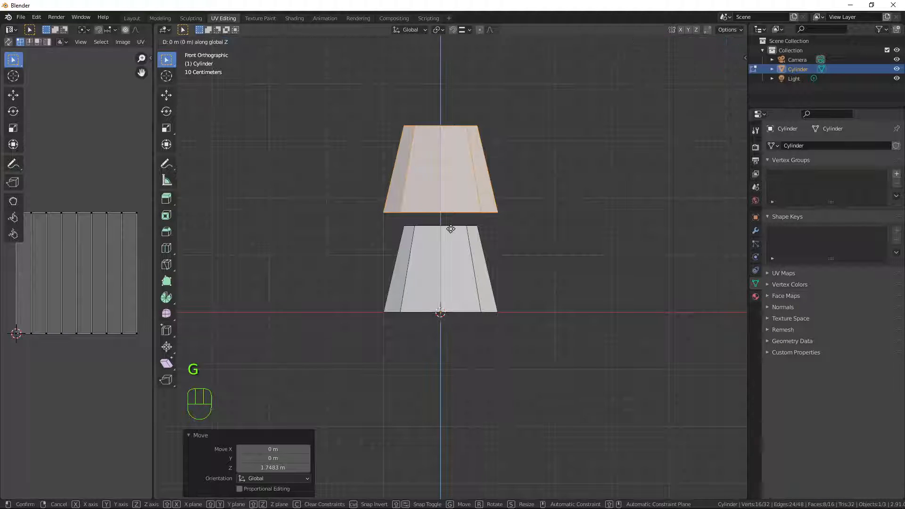
pyautogui.press('ctrl')
pyautogui.click(450, 228)
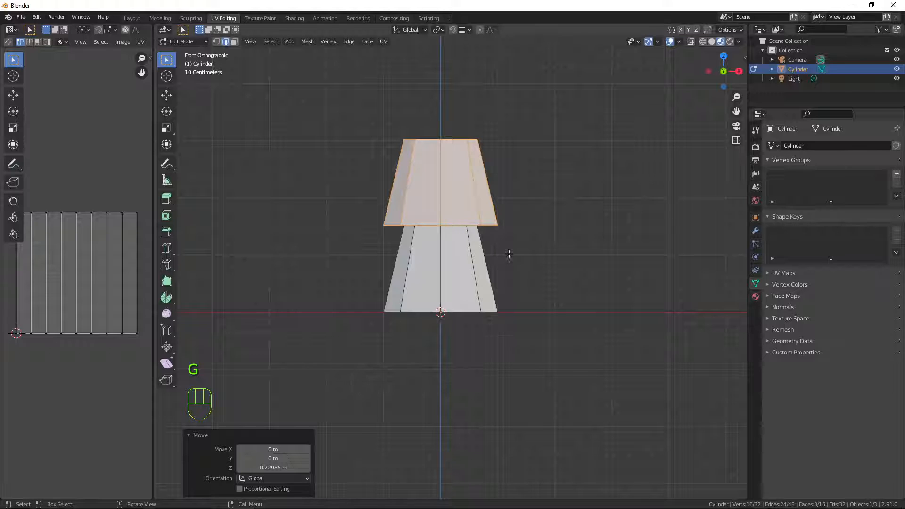
# Step: Duplicate both tapered sections, raise the copy about 3.31 m along Z, and snap its base down onto the original pair's top edge
pyautogui.keyDown('shift'); pyautogui.moveTo(578, 236); pyautogui.dragTo(580, 297, button='middle'); pyautogui.keyUp('shift')
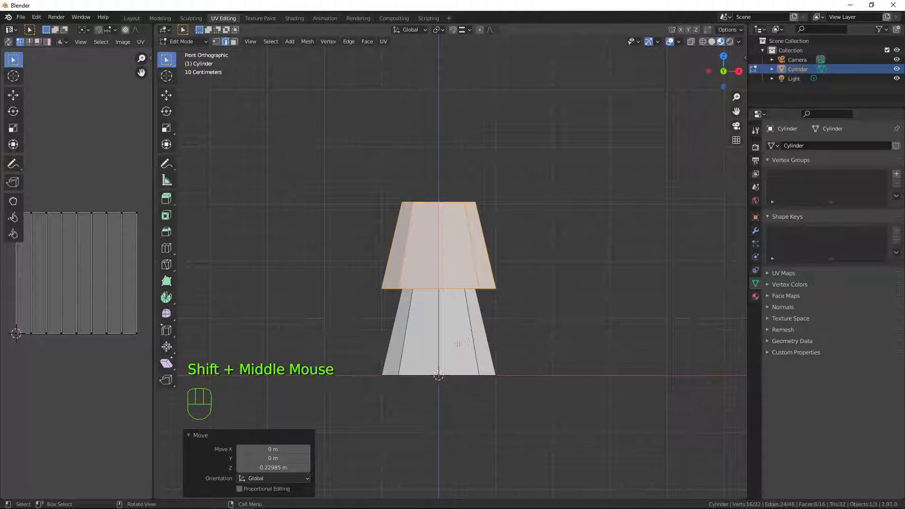
pyautogui.press('l')
pyautogui.hotkey('shift', 'd')
pyautogui.rightClick(582, 307)
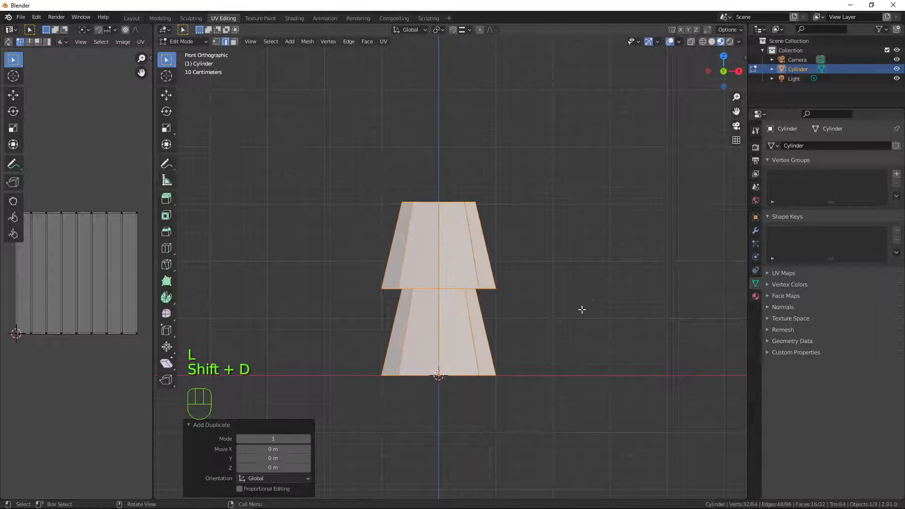
pyautogui.press('g')
pyautogui.click(604, 121)
pyautogui.scroll(-4, 579, 165)
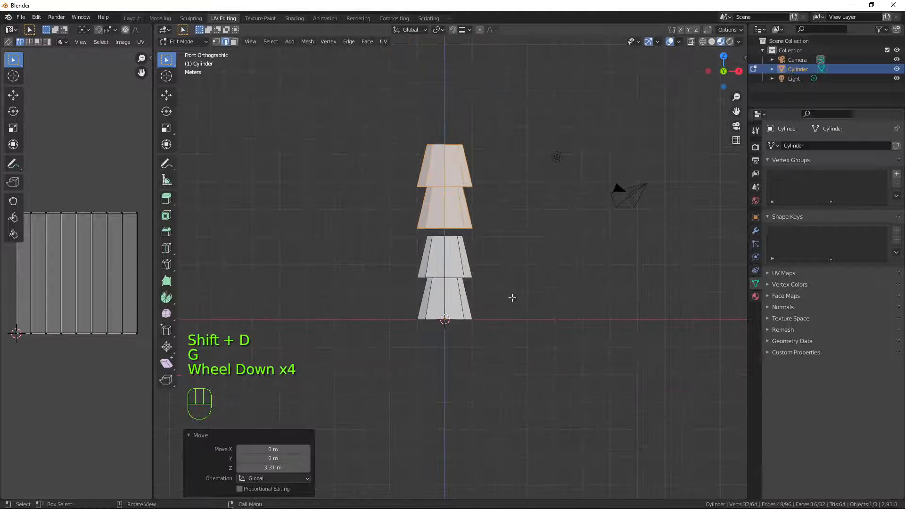
pyautogui.press('g')
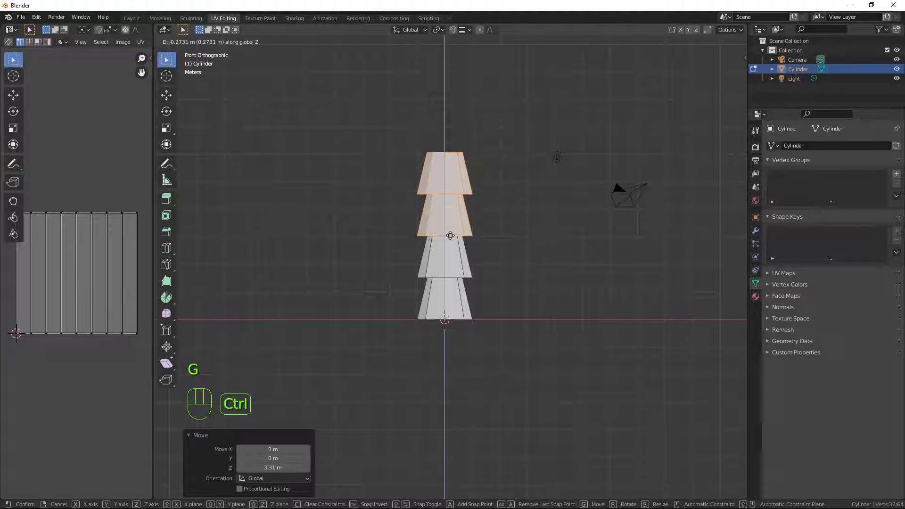
pyautogui.click(487, 223)
# Step: Duplicate all four sections, raise the copy about 6.92 m along Z, and lower it about 0.85 m to snap onto the stack's top edge
pyautogui.press('l')
pyautogui.press('l')
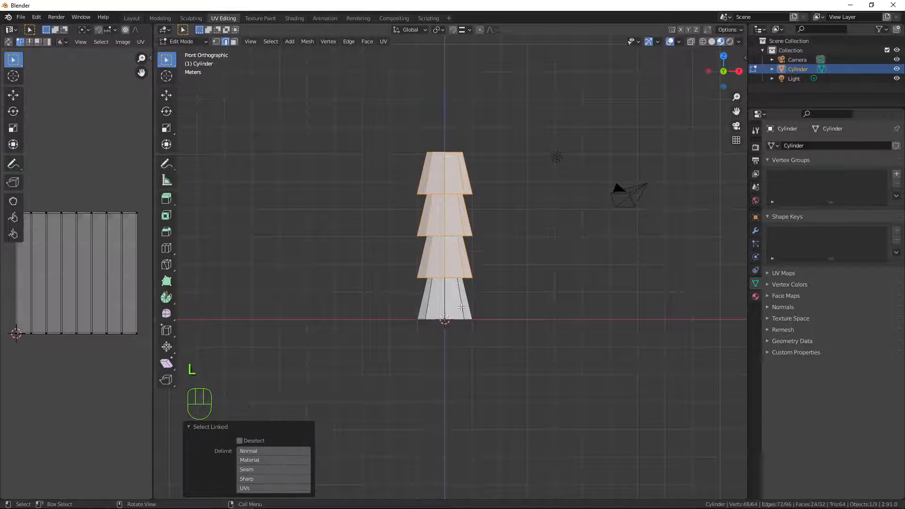
pyautogui.scroll(-3, 511, 264)
pyautogui.hotkey('shift', 'd')
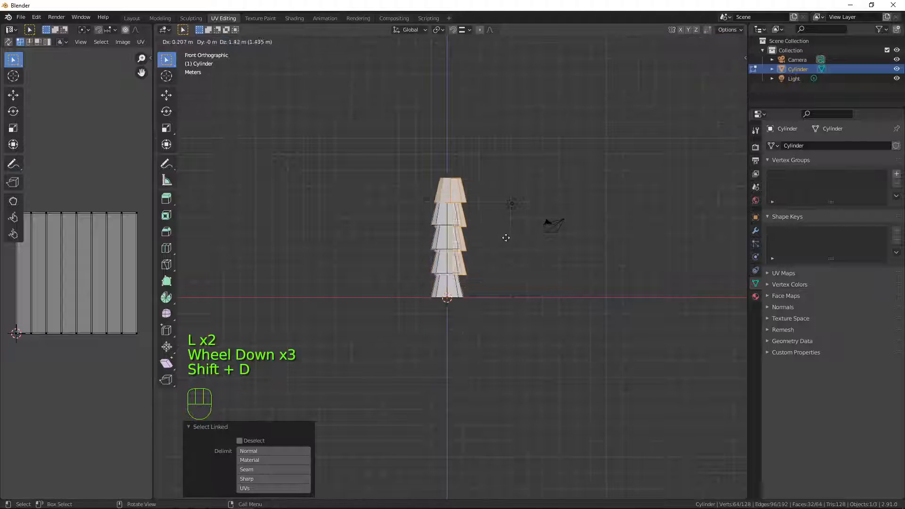
pyautogui.rightClick(507, 240)
pyautogui.press('g')
pyautogui.click(497, 164)
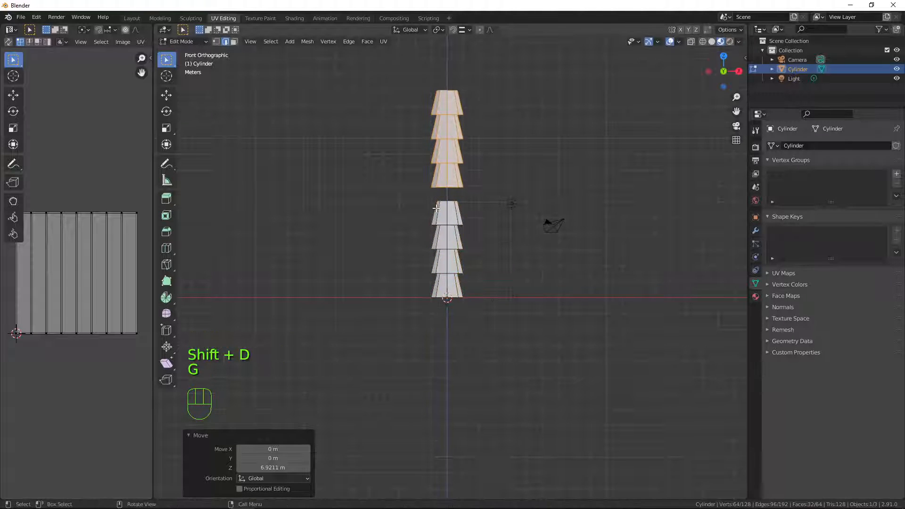
pyautogui.press('g')
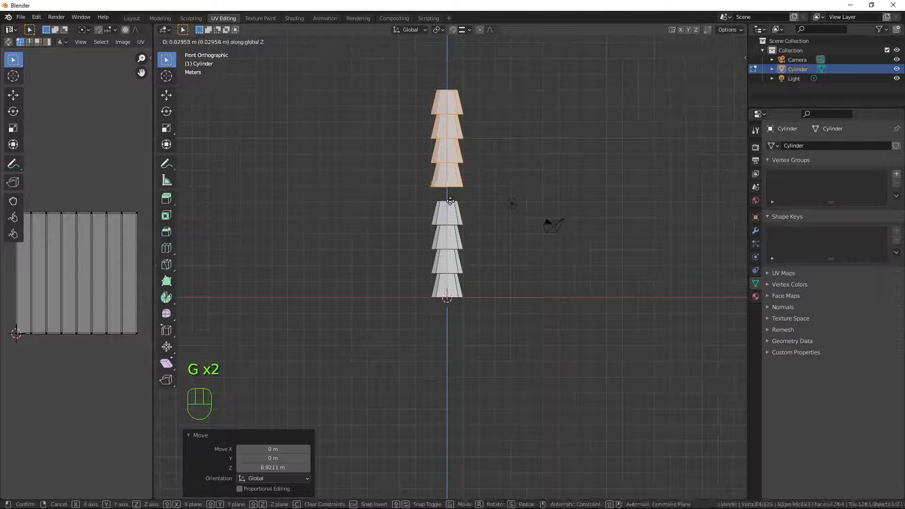
pyautogui.keyDown('ctrl'); pyautogui.click(474, 162); pyautogui.keyUp('ctrl')
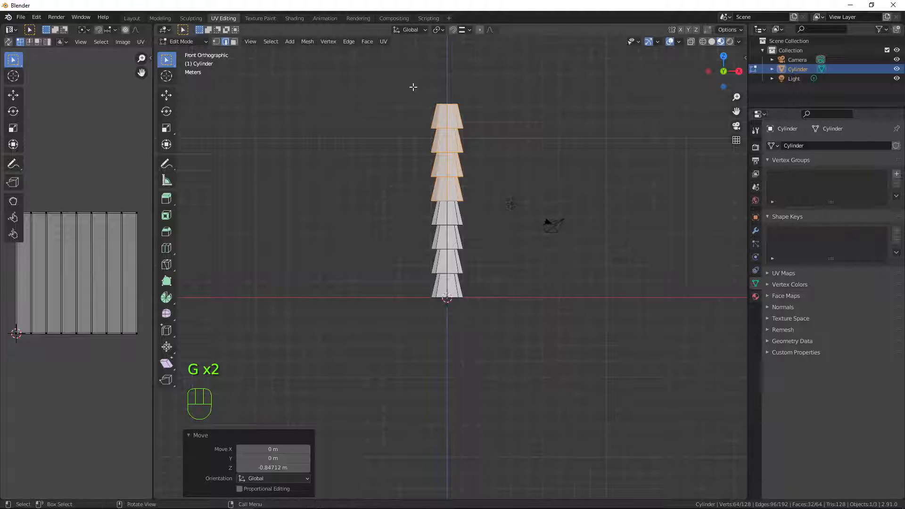
# Step: Duplicate only the top two sections, raise the copy about 3.4 m along Z, and snap its base down onto the stack's top edge
pyautogui.press('a')
pyautogui.press('a')
pyautogui.press('a')
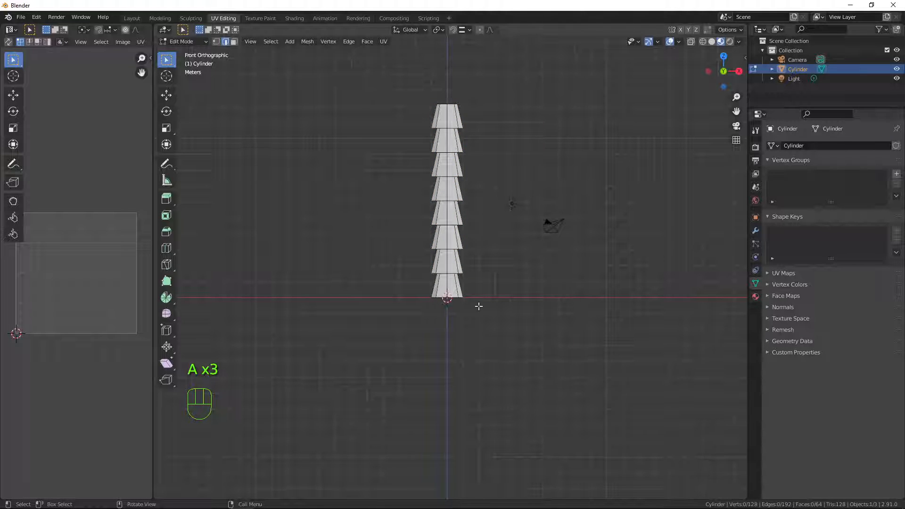
pyautogui.press('l')
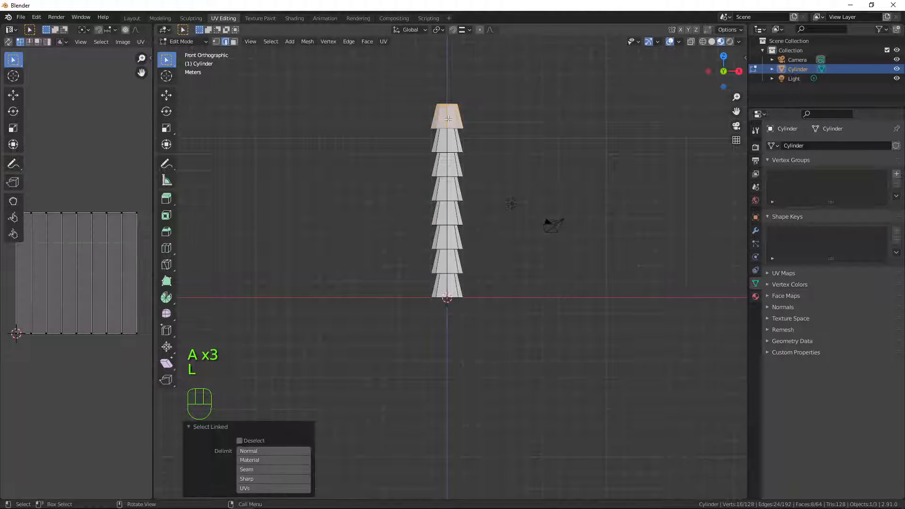
pyautogui.press('l')
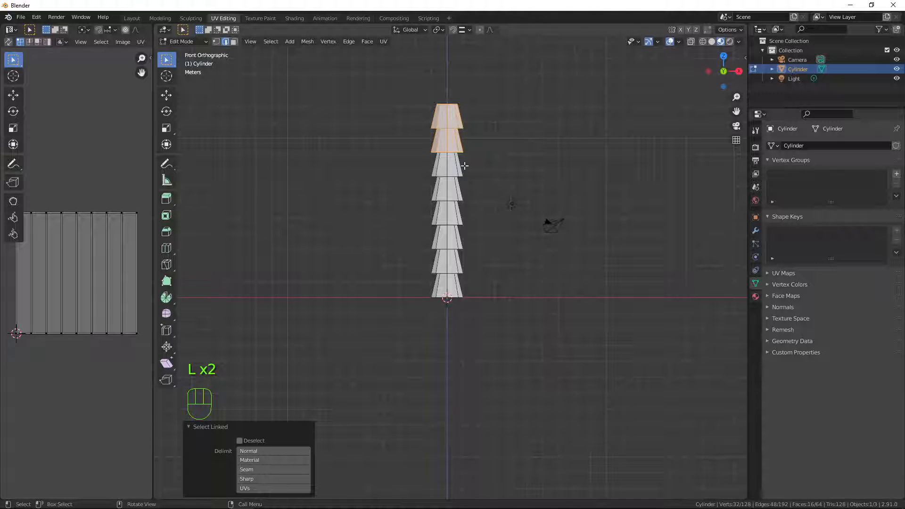
pyautogui.hotkey('shift', 'd')
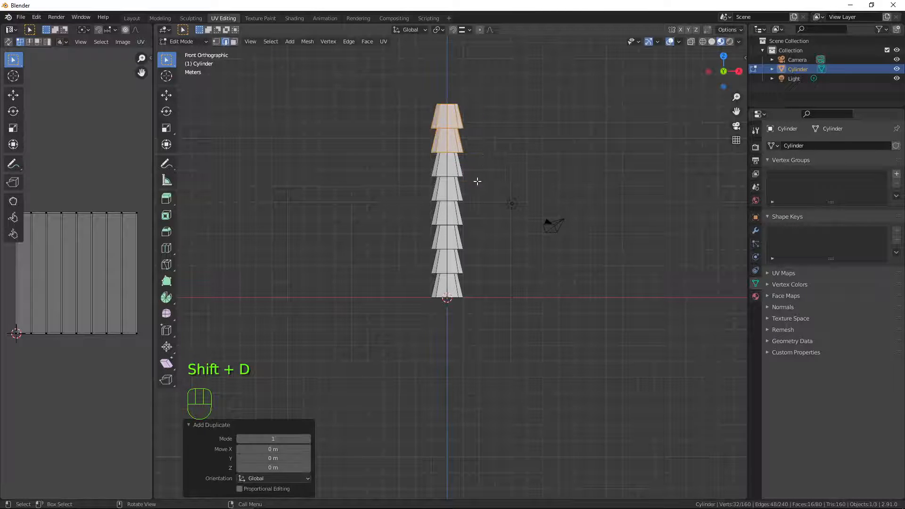
pyautogui.press('g')
pyautogui.press('z')
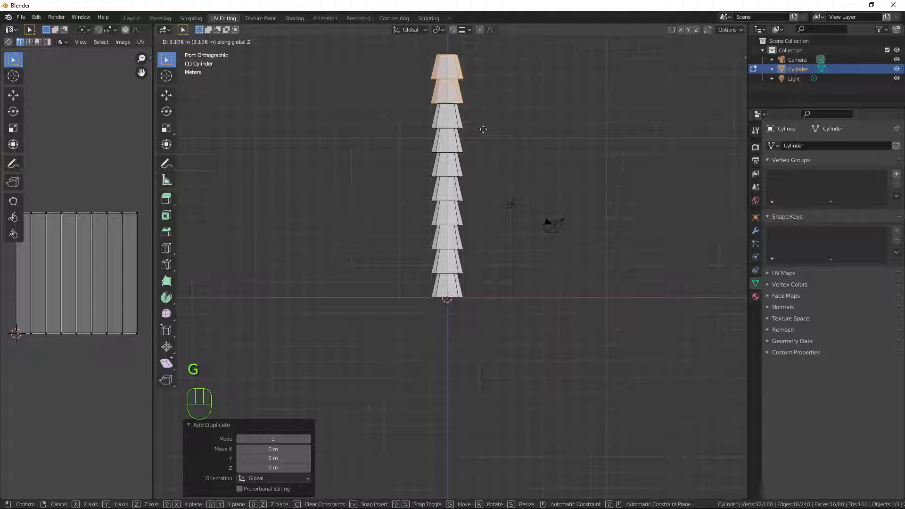
pyautogui.click(482, 126)
pyautogui.press('g')
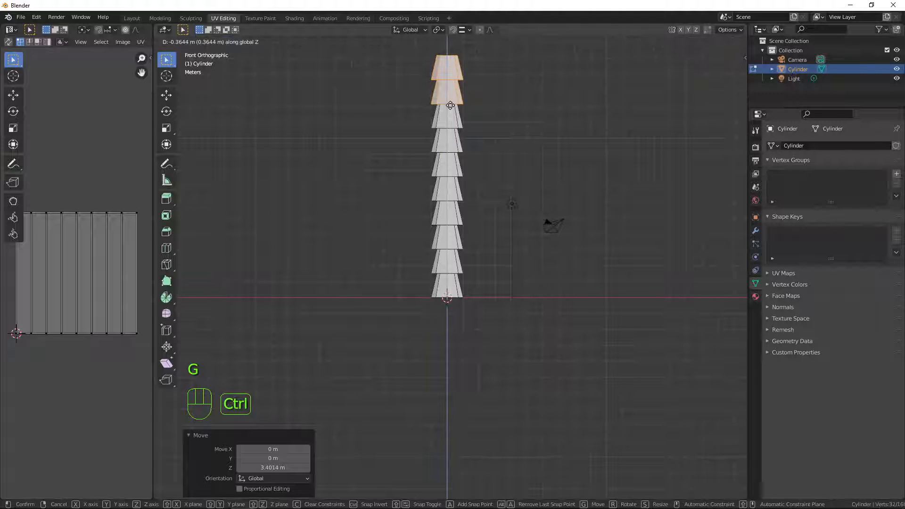
pyautogui.keyDown('ctrl'); pyautogui.click(549, 262); pyautogui.keyUp('ctrl')
# Step: Return to Object Mode and assign the existing Palette material to the ten-section stack
pyautogui.scroll(1, 549, 261)
pyautogui.scroll(-3, 549, 262)
pyautogui.press('Tab')
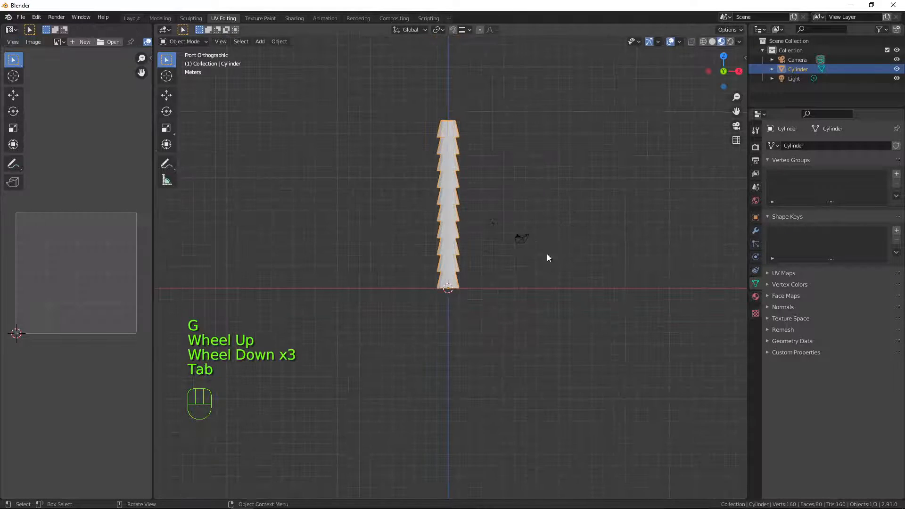
pyautogui.moveTo(547, 255); pyautogui.dragTo(546, 279, button='middle')
pyautogui.scroll(3, 584, 268)
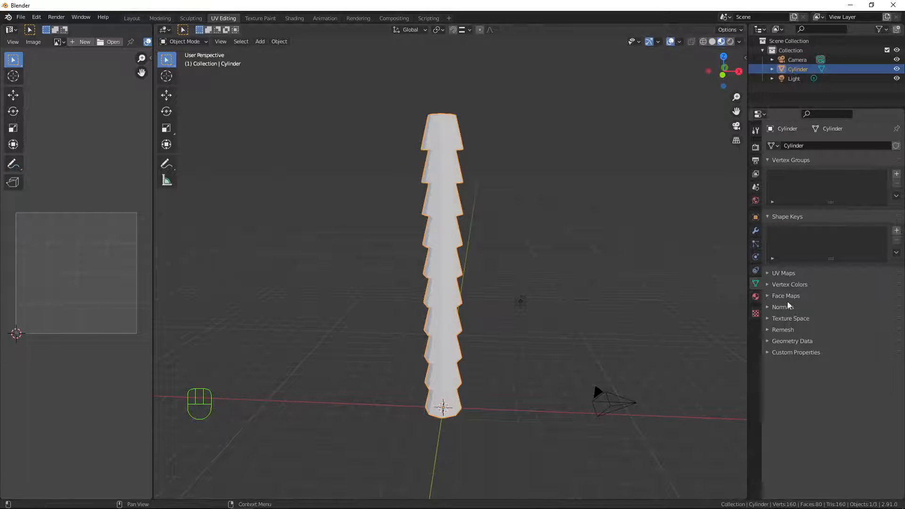
pyautogui.click(756, 296)
pyautogui.click(771, 185)
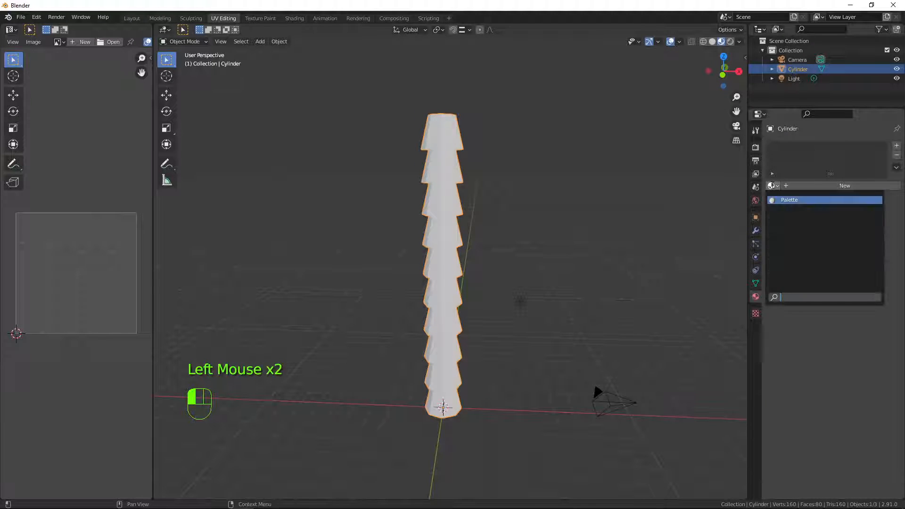
pyautogui.click(783, 199)
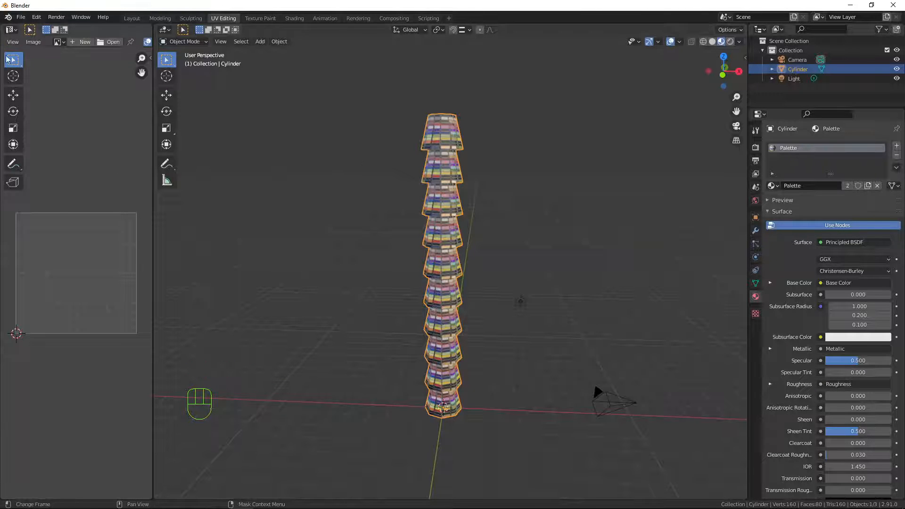
# Step: Display low_poly_pallette_256_color.png in the UV editor and reset the UVs of the entire mesh in Edit Mode
pyautogui.click(57, 42)
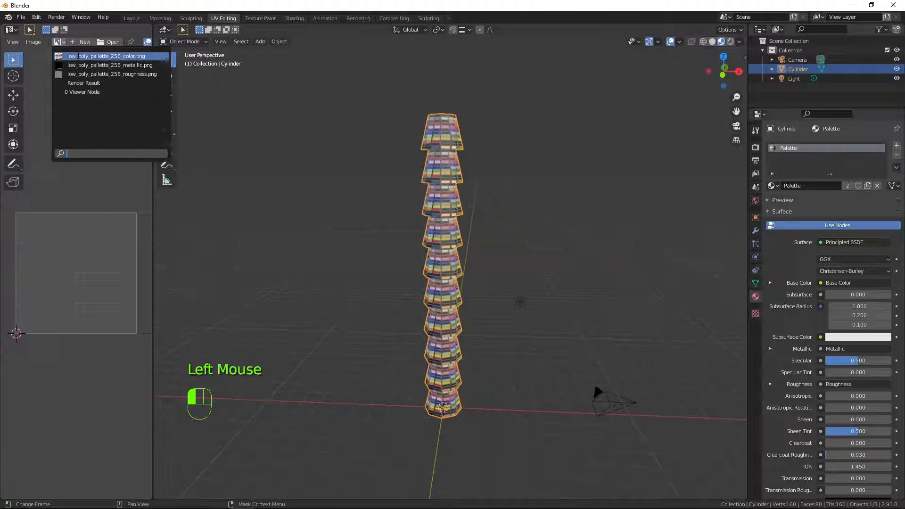
pyautogui.click(77, 57)
pyautogui.press('Tab')
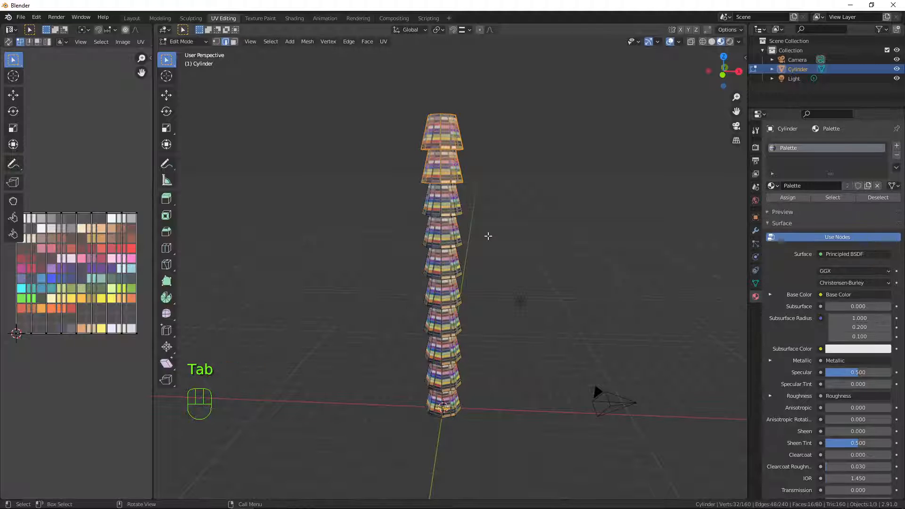
pyautogui.press('a')
pyautogui.press('u')
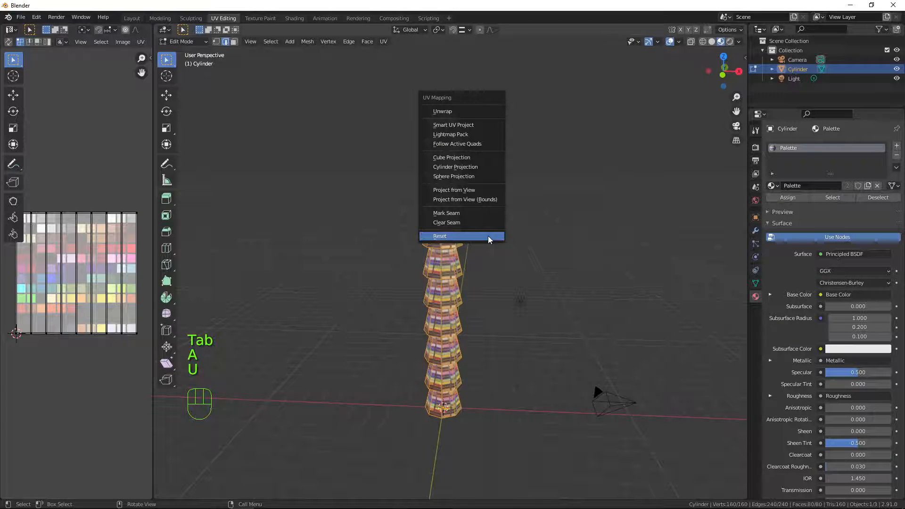
pyautogui.click(488, 235)
# Step: Shrink all the UVs to fit within a single palette swatch and move them onto a light brown swatch
pyautogui.press('a')
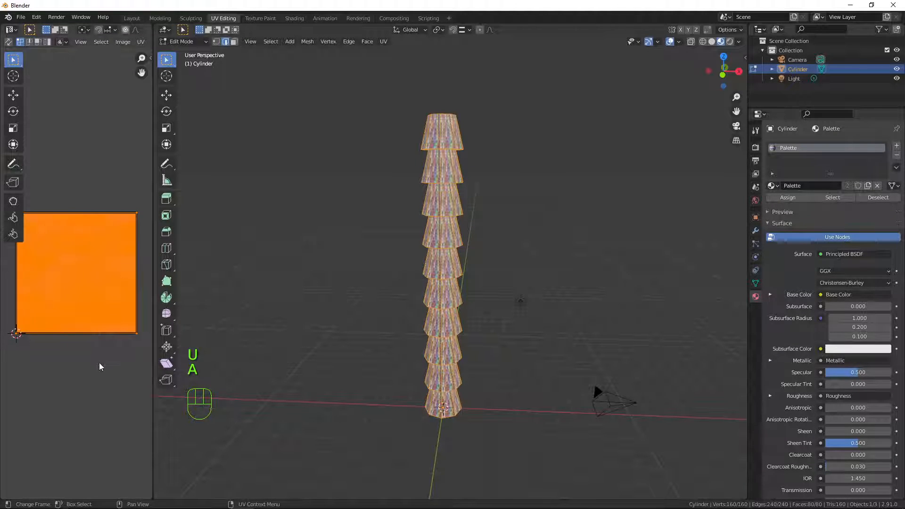
pyautogui.press('s')
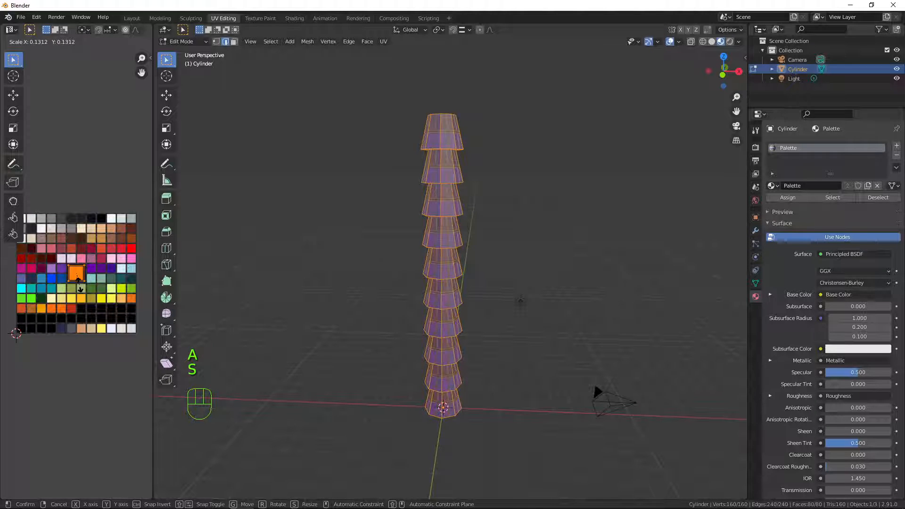
pyautogui.click(81, 288)
pyautogui.press('g')
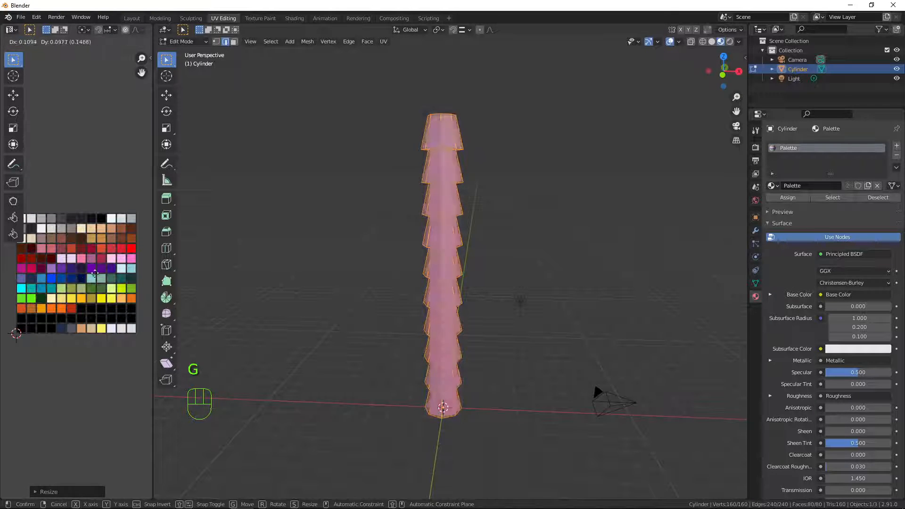
pyautogui.click(111, 257)
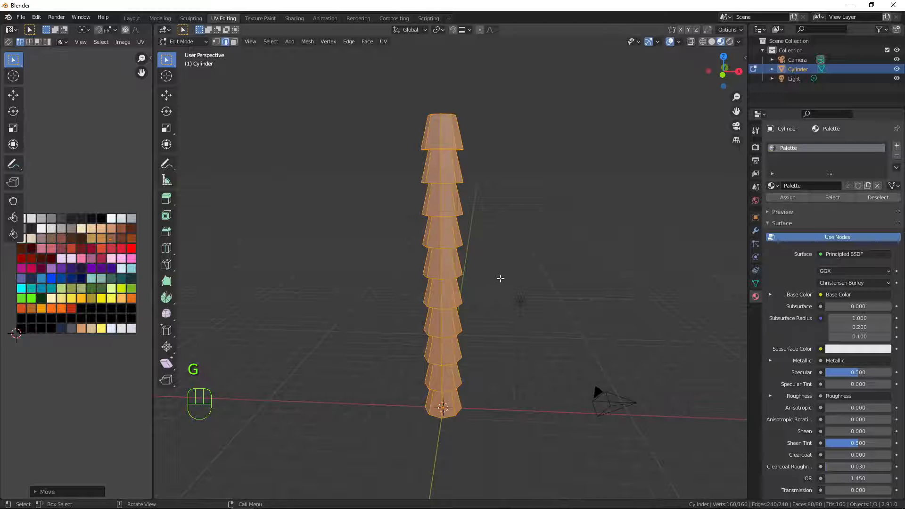
# Step: In edge select mode, bridge the edge loops between the lowest section's top and the second section's base
pyautogui.keyDown('shift'); pyautogui.moveTo(526, 253); pyautogui.dragTo(499, 326, button='middle'); pyautogui.keyUp('shift')
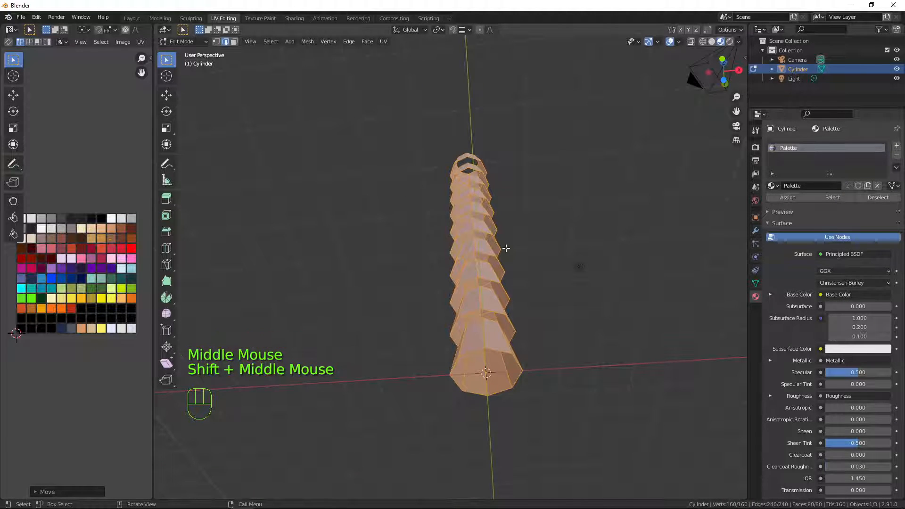
pyautogui.press('2')
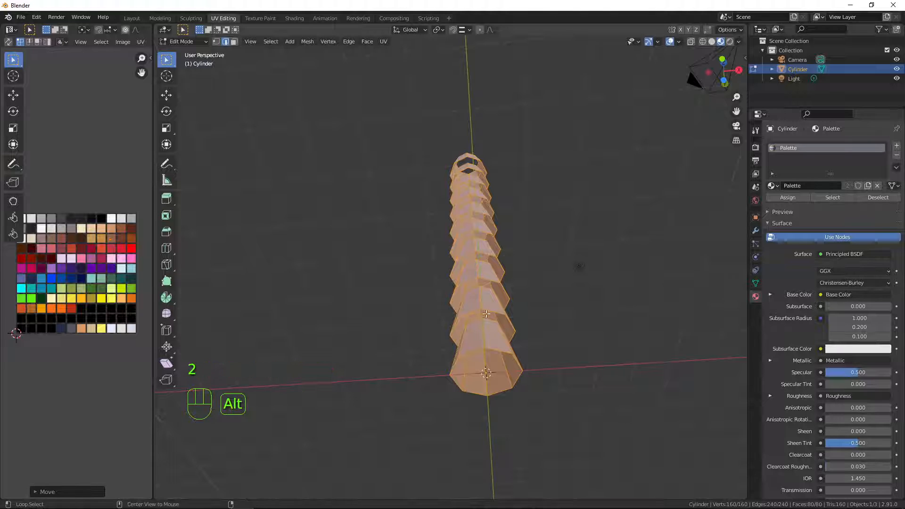
pyautogui.keyDown('alt'); pyautogui.click(501, 309); pyautogui.keyUp('alt')
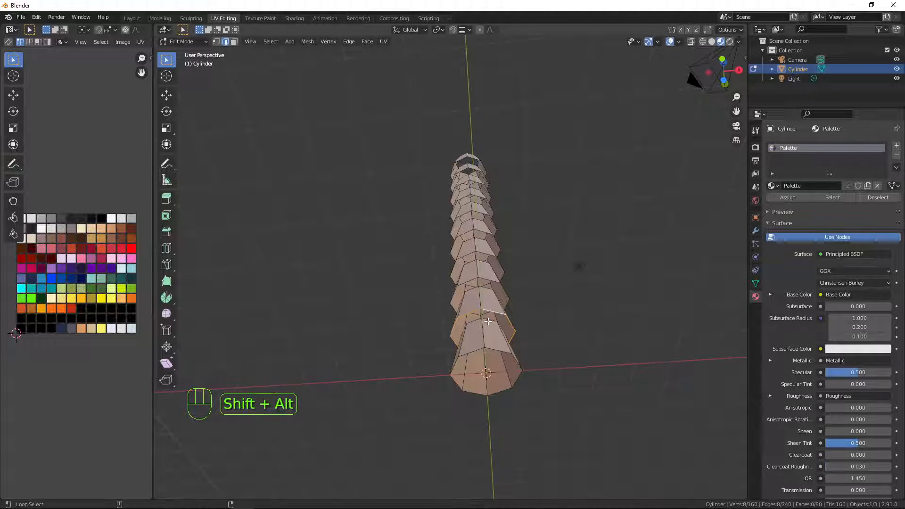
pyautogui.keyDown('alt'); pyautogui.keyDown('shift'); pyautogui.click(488, 320); pyautogui.keyUp('shift'); pyautogui.keyUp('alt')
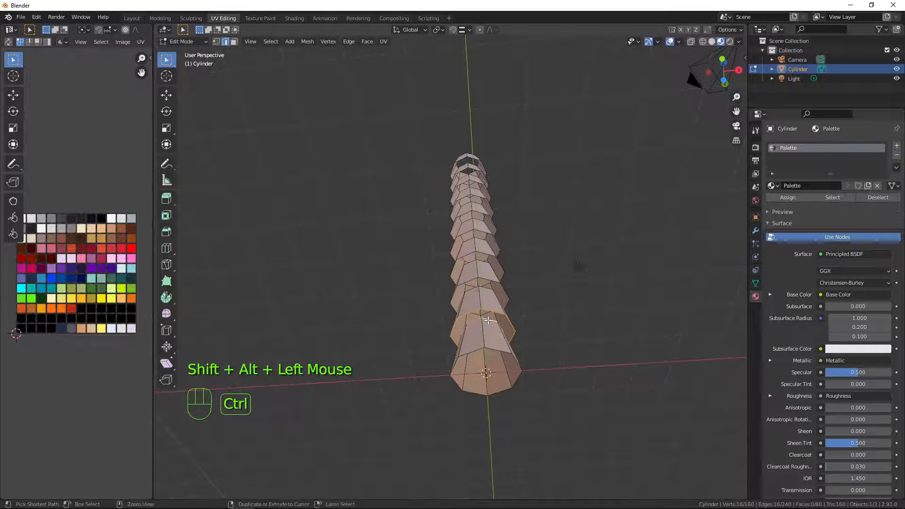
pyautogui.hotkey('ctrl', 'e')
pyautogui.click(474, 287)
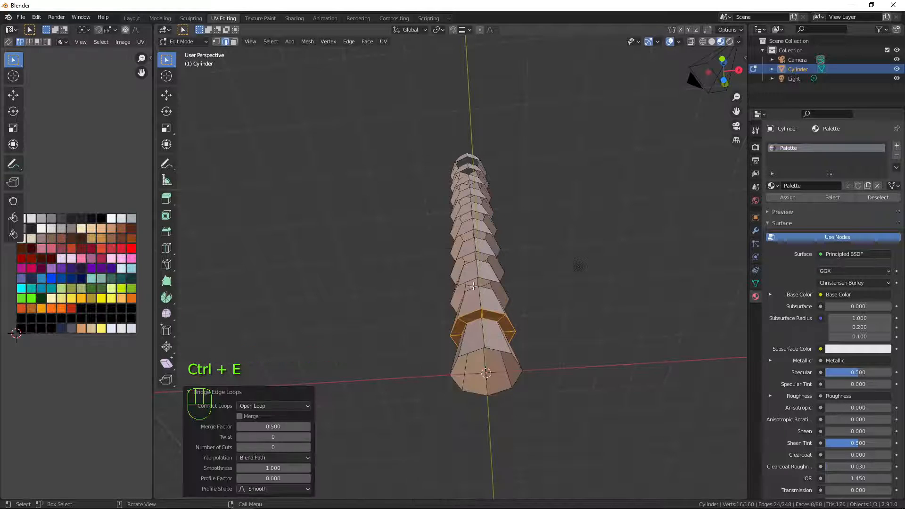
# Step: Bridge the facing edge loops at the second and third joints from the trunk's bottom, one joint at a time
pyautogui.scroll(2, 515, 290)
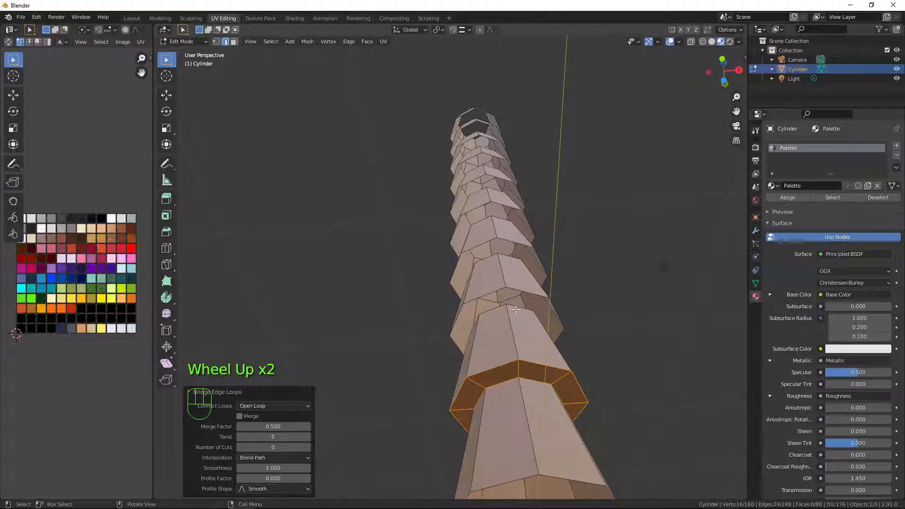
pyautogui.keyDown('alt'); pyautogui.click(516, 309); pyautogui.keyUp('alt')
pyautogui.keyDown('alt'); pyautogui.keyDown('shift'); pyautogui.click(518, 290); pyautogui.keyUp('shift'); pyautogui.keyUp('alt')
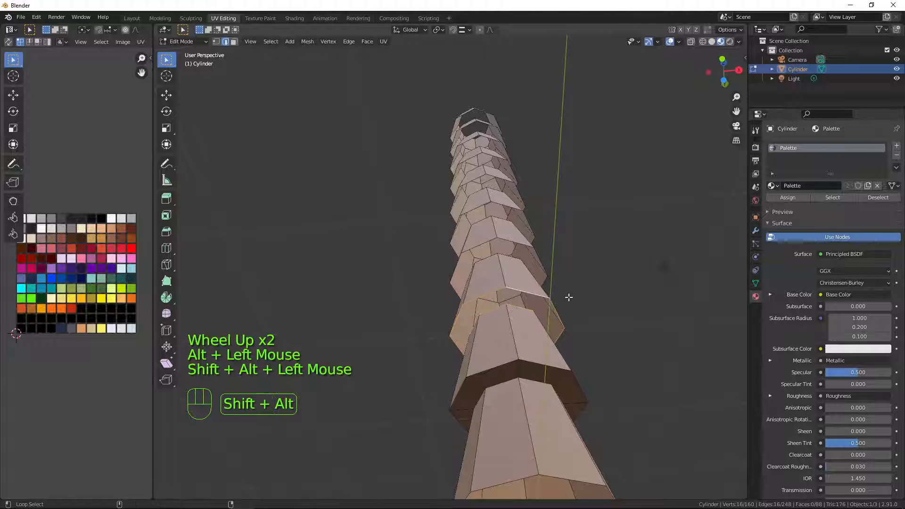
pyautogui.hotkey('ctrl', 'e')
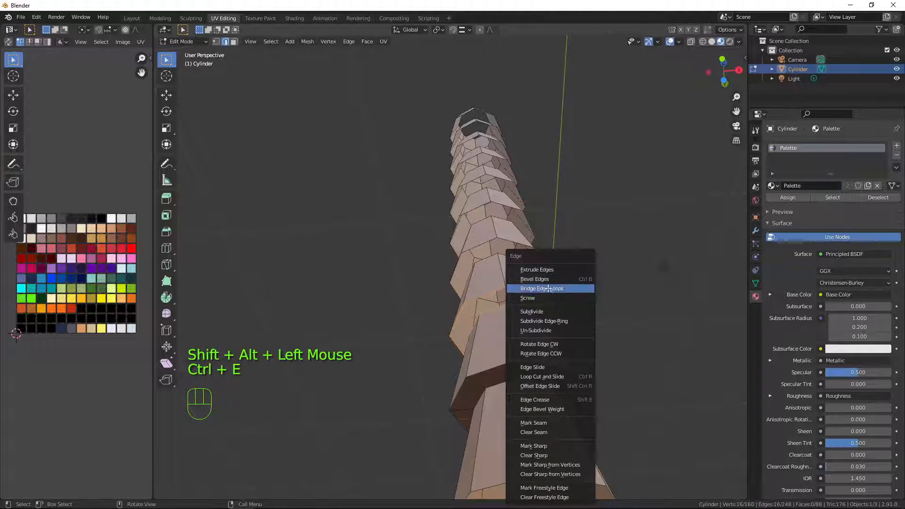
pyautogui.click(548, 288)
pyautogui.keyDown('alt'); pyautogui.click(509, 256); pyautogui.keyUp('alt')
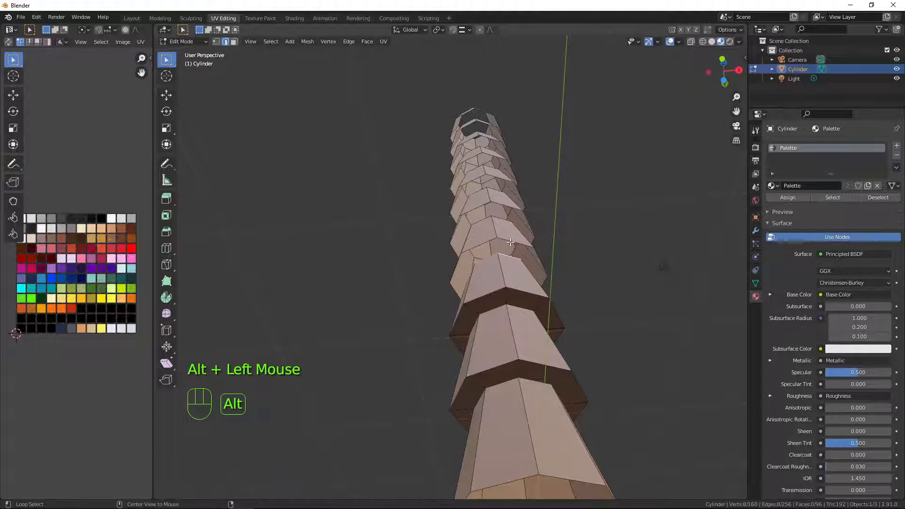
pyautogui.keyDown('alt'); pyautogui.keyDown('shift'); pyautogui.click(510, 242); pyautogui.keyUp('shift'); pyautogui.keyUp('alt')
pyautogui.hotkey('ctrl', 'e')
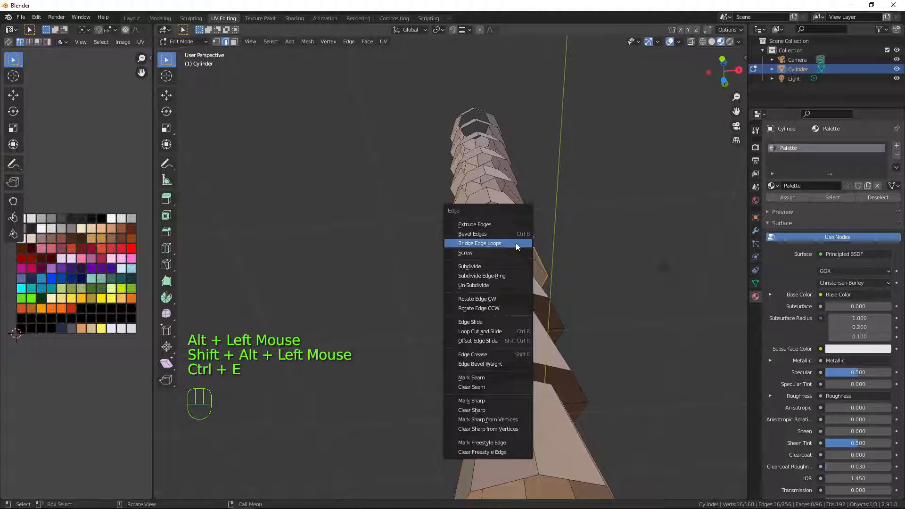
pyautogui.click(517, 244)
# Step: Bridge the facing edge loops at the fourth and fifth joints from the trunk's bottom, one joint at a time
pyautogui.moveTo(576, 245); pyautogui.dragTo(564, 259, button='middle')
pyautogui.scroll(1, 551, 251)
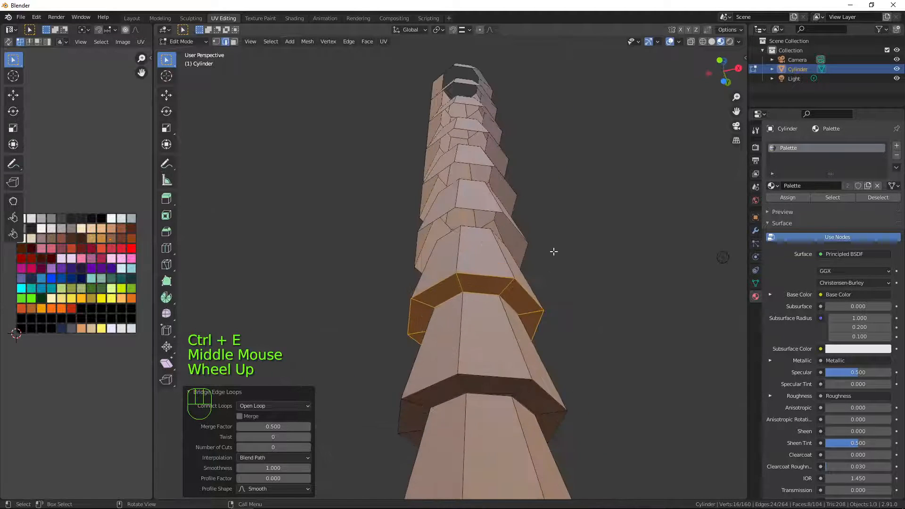
pyautogui.keyDown('alt'); pyautogui.click(482, 213); pyautogui.keyUp('alt')
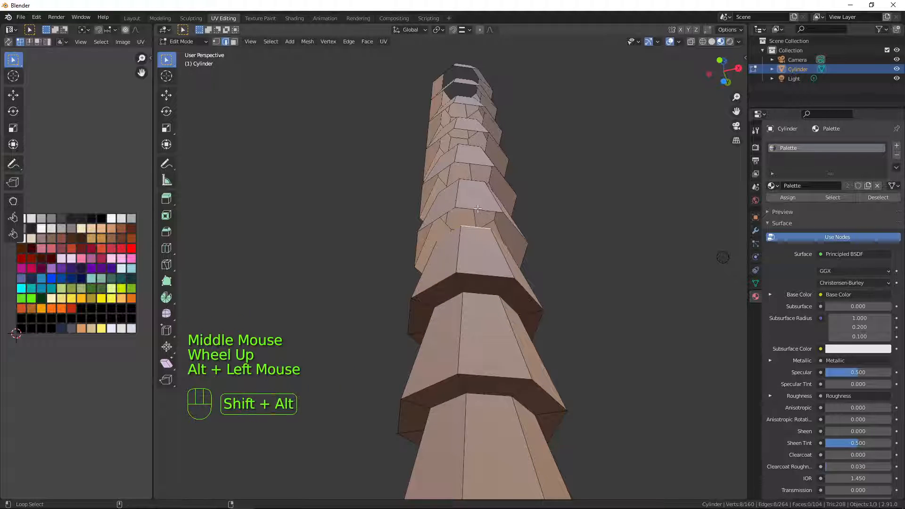
pyautogui.keyDown('alt'); pyautogui.keyDown('shift'); pyautogui.click(527, 238); pyautogui.keyUp('shift'); pyautogui.keyUp('alt')
pyautogui.hotkey('ctrl', 'e')
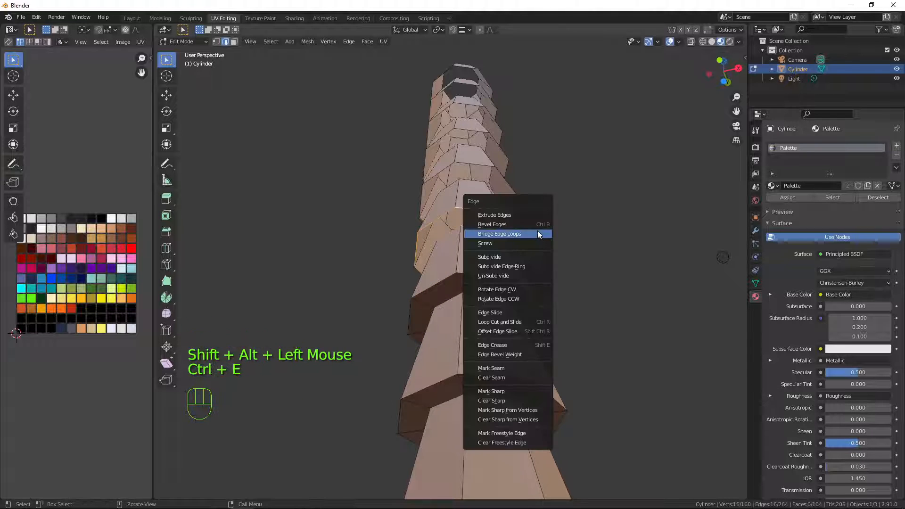
pyautogui.click(533, 235)
pyautogui.click(465, 178)
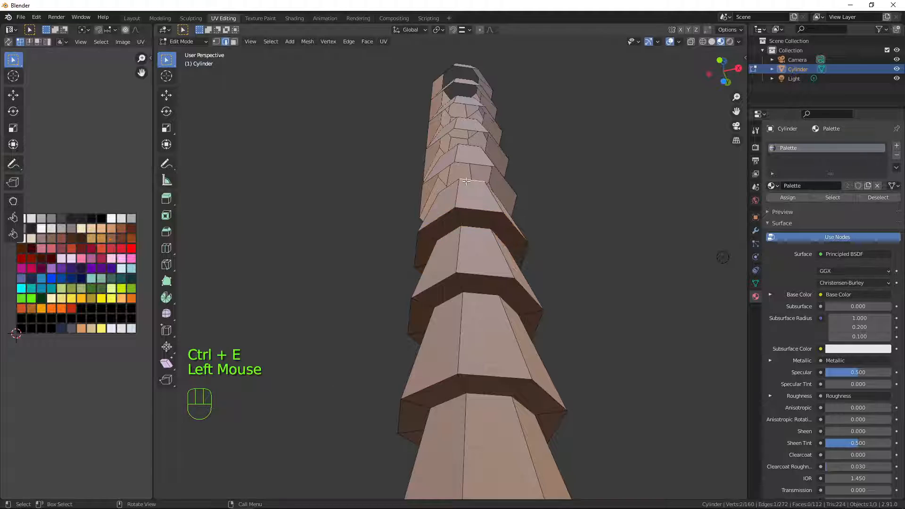
pyautogui.keyDown('alt'); pyautogui.click(466, 179); pyautogui.keyUp('alt')
pyautogui.keyDown('alt'); pyautogui.keyDown('shift'); pyautogui.click(467, 161); pyautogui.keyUp('shift'); pyautogui.keyUp('alt')
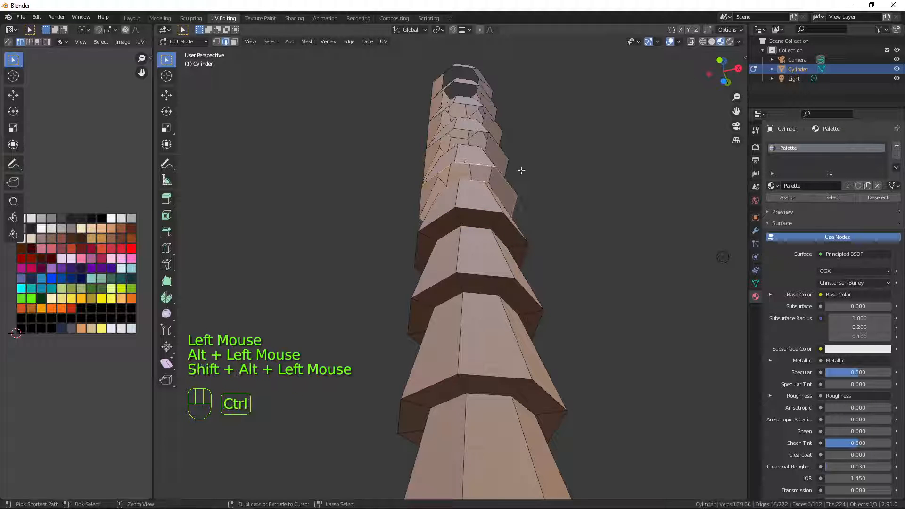
pyautogui.hotkey('ctrl', 'e')
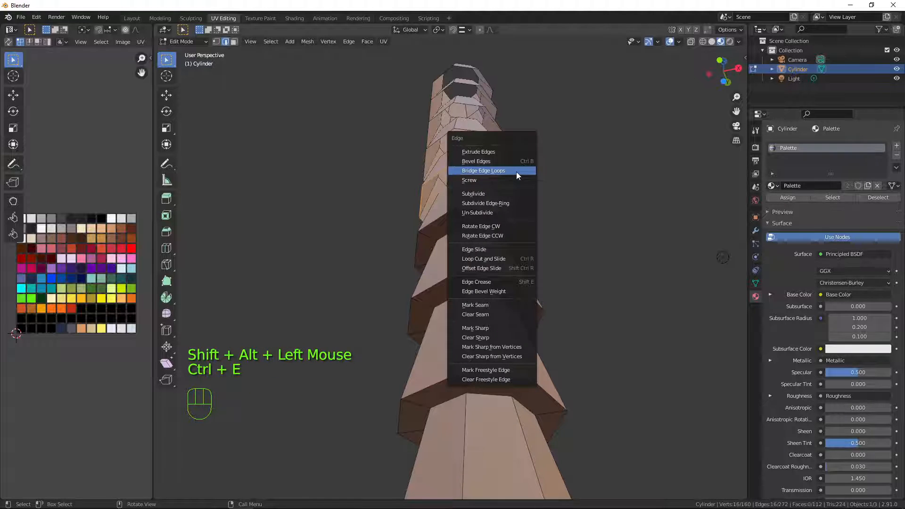
pyautogui.click(516, 172)
# Step: Bridge the edge loops between the sixth section's top and the seventh section's base
pyautogui.keyDown('alt'); pyautogui.click(490, 148); pyautogui.keyUp('alt')
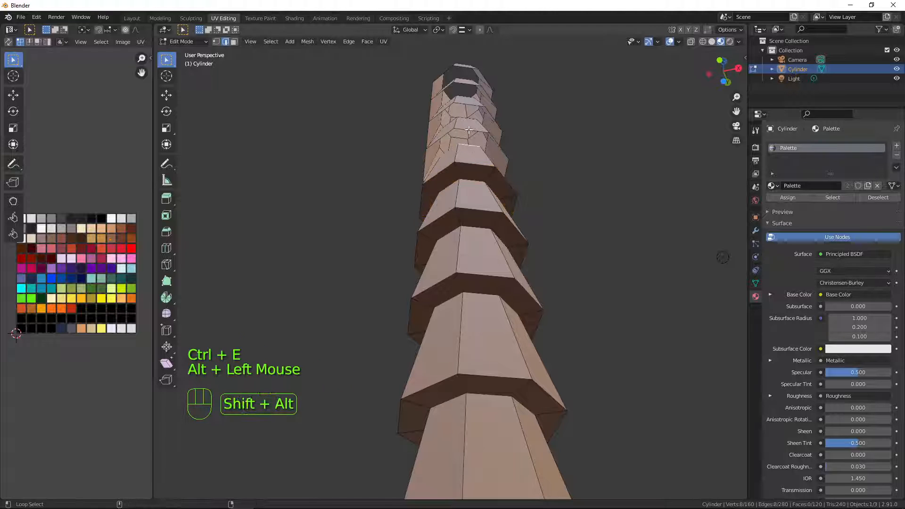
pyautogui.keyDown('alt'); pyautogui.keyDown('shift'); pyautogui.click(508, 147); pyautogui.keyUp('shift'); pyautogui.keyUp('alt')
pyautogui.hotkey('ctrl', 'e')
pyautogui.click(509, 138)
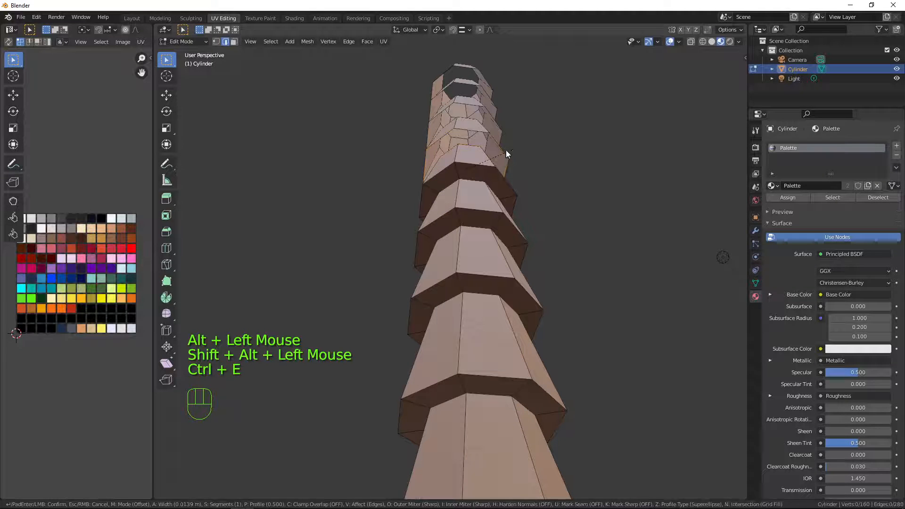
pyautogui.press('Escape')
pyautogui.hotkey('ctrl', 'e')
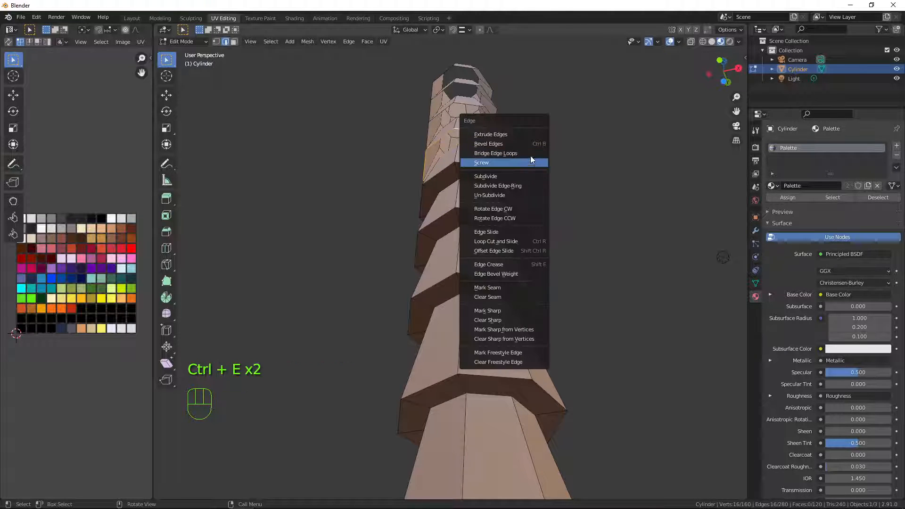
pyautogui.click(515, 153)
# Step: Bridge the facing edge loops at the seventh and eighth joints from the trunk's bottom, one joint at a time
pyautogui.moveTo(515, 151); pyautogui.dragTo(549, 299, button='middle')
pyautogui.scroll(2, 535, 190)
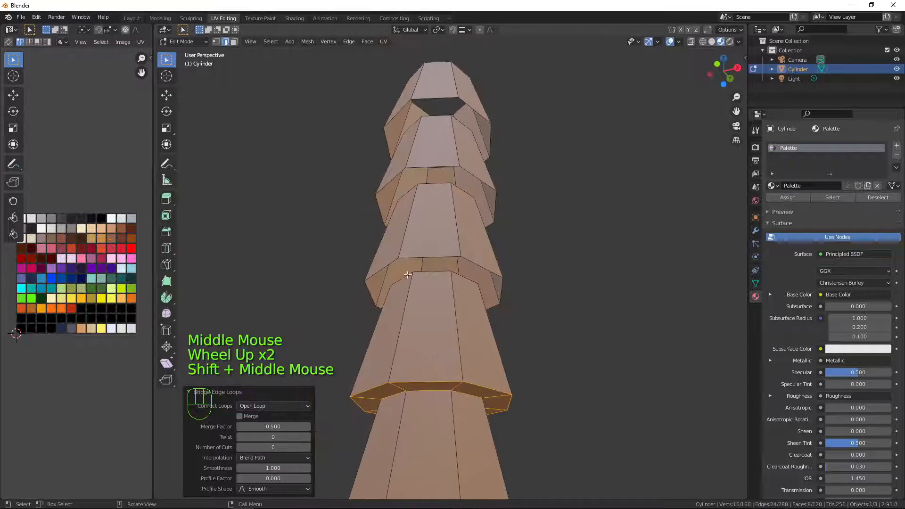
pyautogui.keyDown('alt'); pyautogui.click(432, 274); pyautogui.keyUp('alt')
pyautogui.keyDown('alt'); pyautogui.keyDown('shift'); pyautogui.click(433, 258); pyautogui.keyUp('shift'); pyautogui.keyUp('alt')
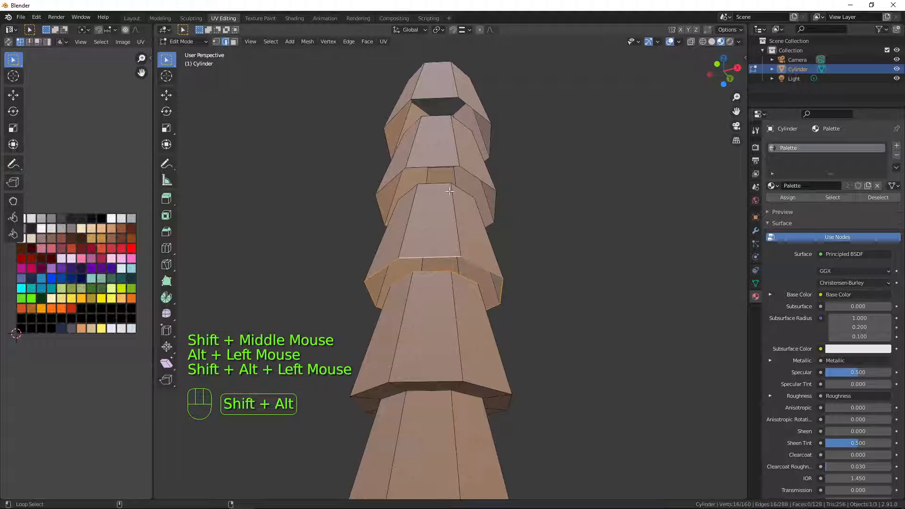
pyautogui.hotkey('ctrl', 'e')
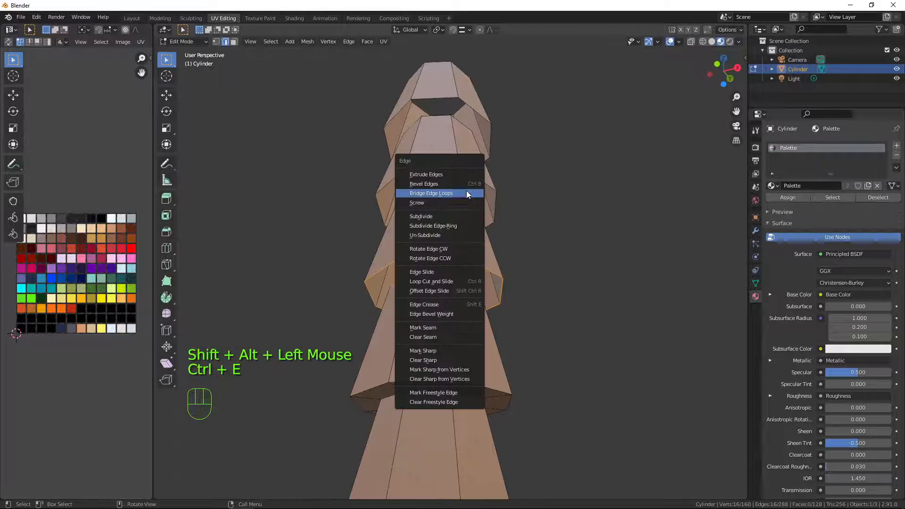
pyautogui.click(466, 192)
pyautogui.keyDown('alt'); pyautogui.click(431, 182); pyautogui.keyUp('alt')
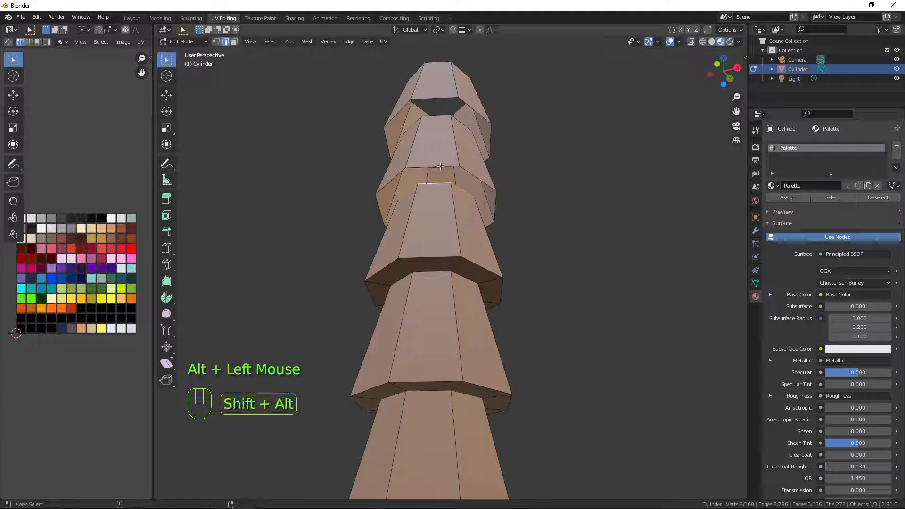
pyautogui.keyDown('alt'); pyautogui.keyDown('shift'); pyautogui.click(440, 165); pyautogui.keyUp('shift'); pyautogui.keyUp('alt')
pyautogui.hotkey('ctrl', 'e')
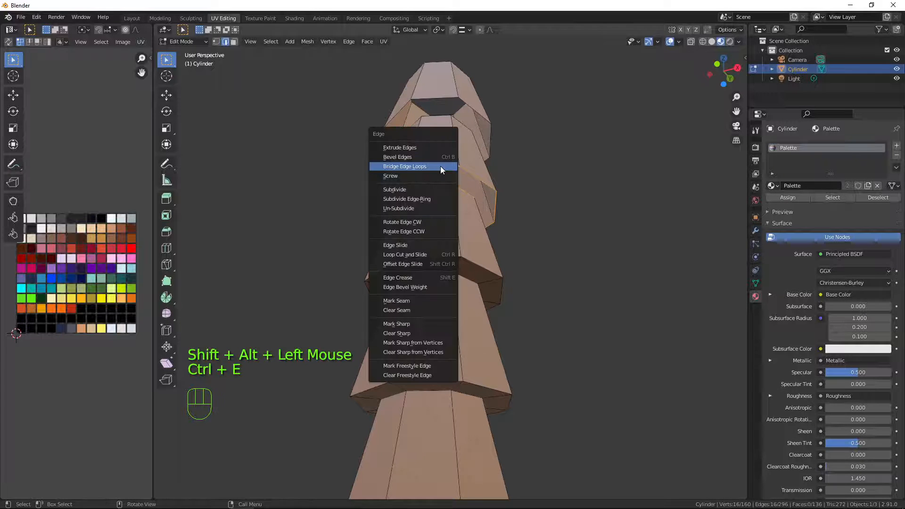
pyautogui.click(442, 165)
# Step: Bridge the edge loops at the last open joint, directly beneath the trunk's topmost section
pyautogui.keyDown('alt'); pyautogui.click(440, 115); pyautogui.keyUp('alt')
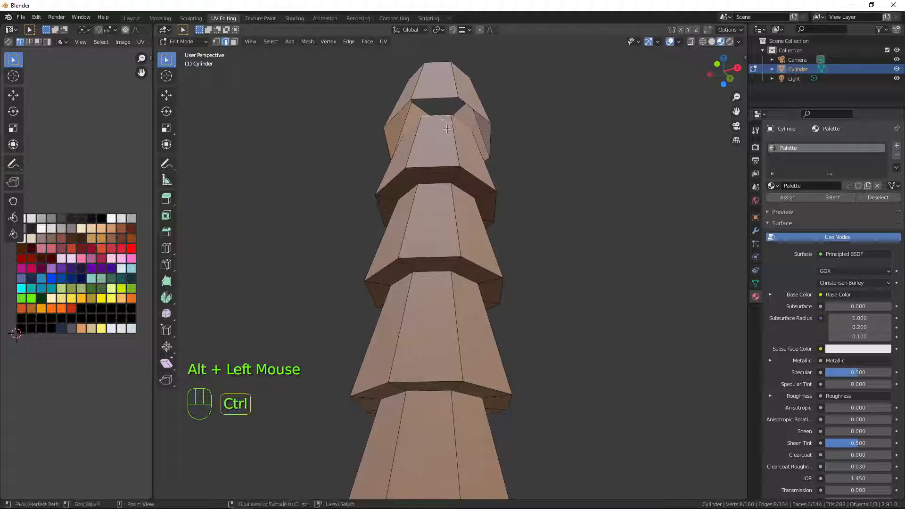
pyautogui.keyDown('alt'); pyautogui.keyDown('shift'); pyautogui.click(444, 103); pyautogui.keyUp('shift'); pyautogui.keyUp('alt')
pyautogui.hotkey('ctrl', 'e')
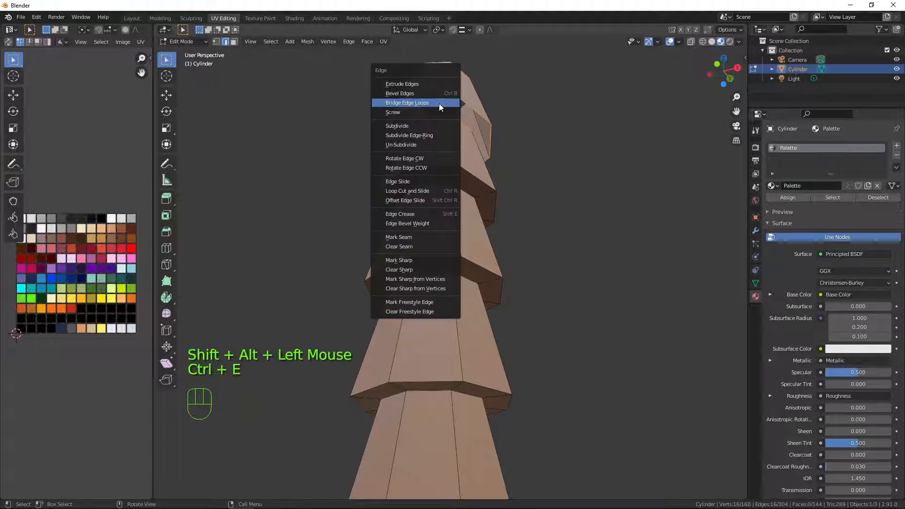
pyautogui.click(436, 103)
# Step: In front view, extrude the topmost section's open upper edge loop in place and scale it up by about 1.214
pyautogui.scroll(-2, 505, 155)
pyautogui.moveTo(505, 155); pyautogui.dragTo(459, 218, button='middle')
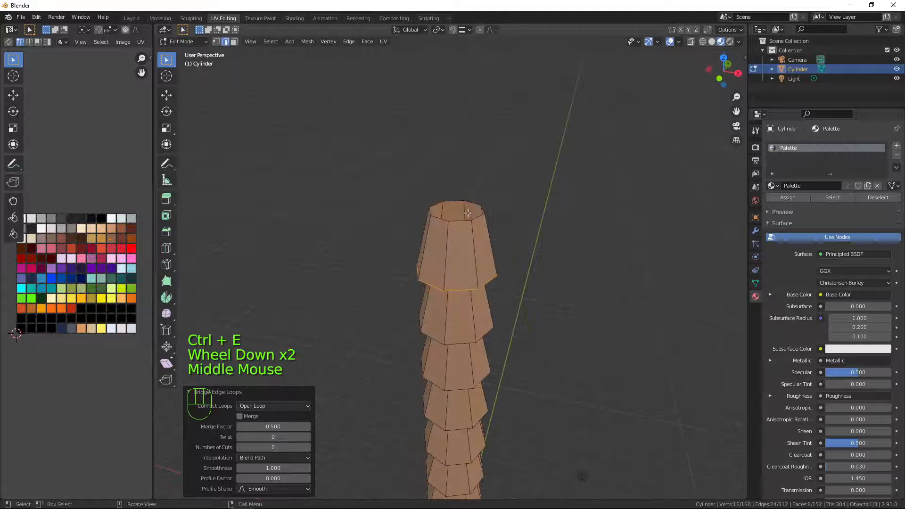
pyautogui.keyDown('alt'); pyautogui.click(459, 220); pyautogui.keyUp('alt')
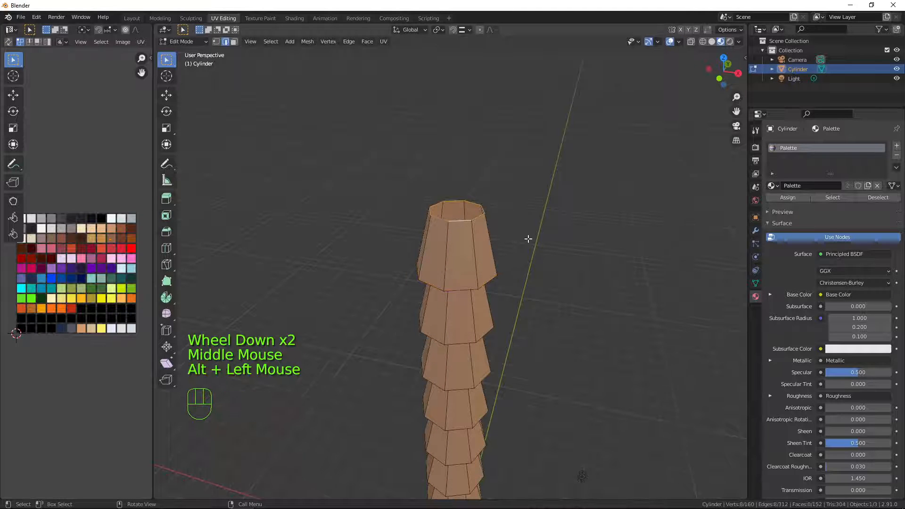
pyautogui.press('KP_1')
pyautogui.scroll(-1, 586, 226)
pyautogui.keyDown('shift'); pyautogui.moveTo(585, 226); pyautogui.dragTo(550, 311, button='middle'); pyautogui.keyUp('shift')
pyautogui.scroll(1, 564, 300)
pyautogui.scroll(3, 564, 300)
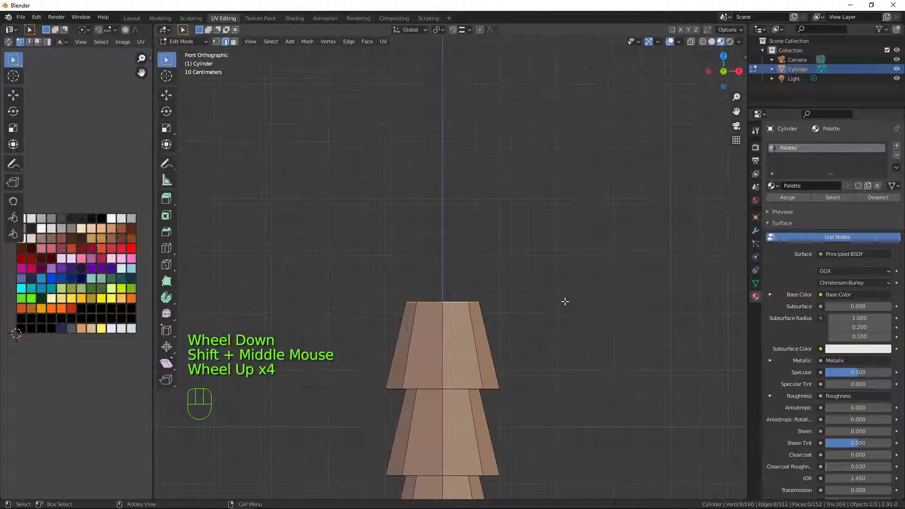
pyautogui.press('e')
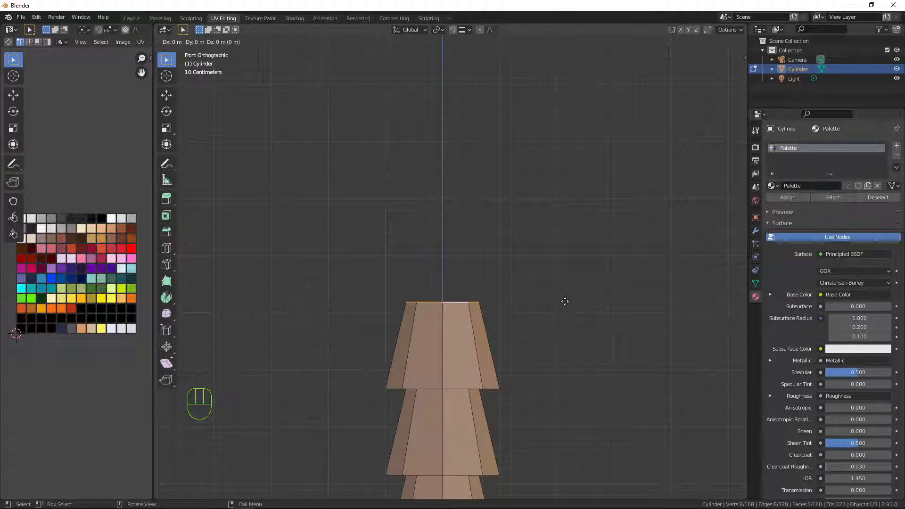
pyautogui.click(565, 301)
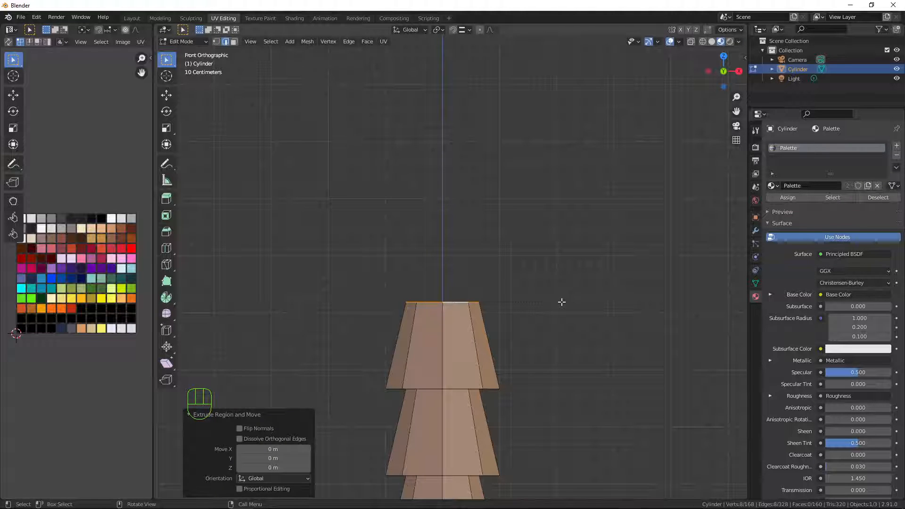
pyautogui.press('s')
pyautogui.click(585, 305)
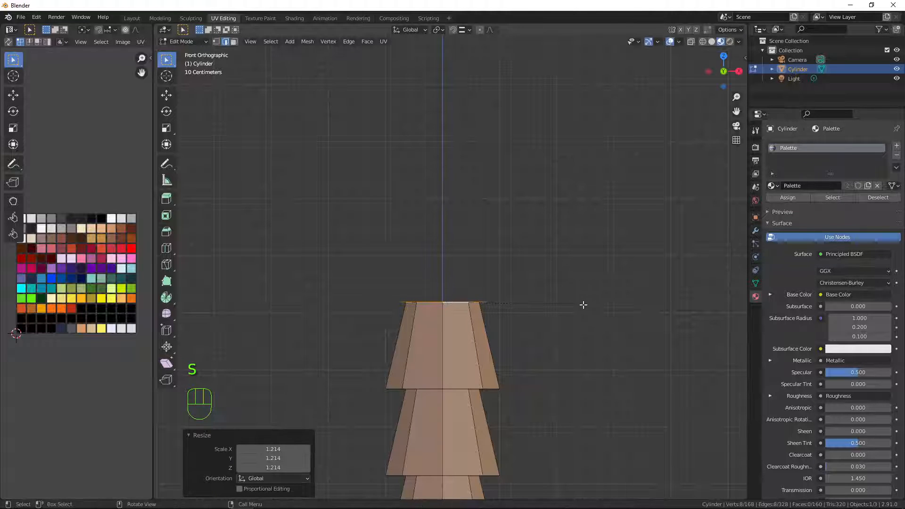
# Step: Raise the enlarged top edge loop about 0.215 m along Z to form a flared rim
pyautogui.press('g')
pyautogui.press('z')
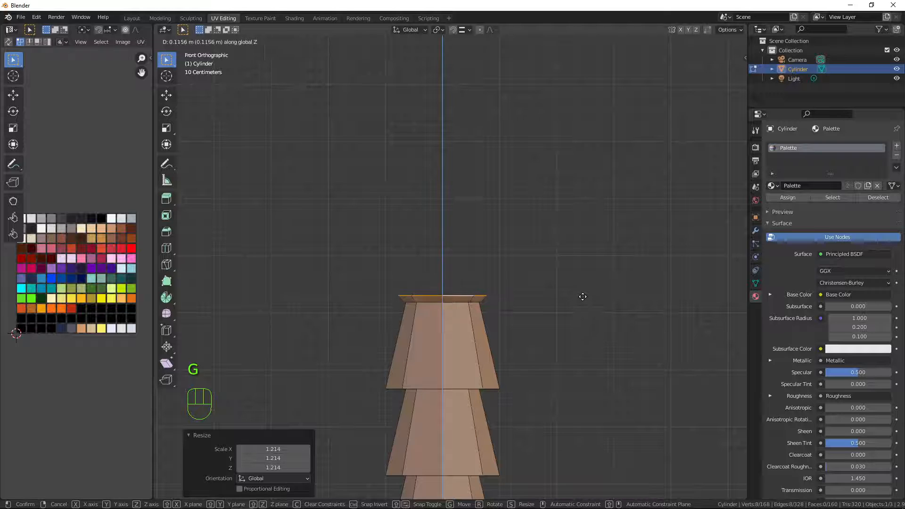
pyautogui.click(584, 292)
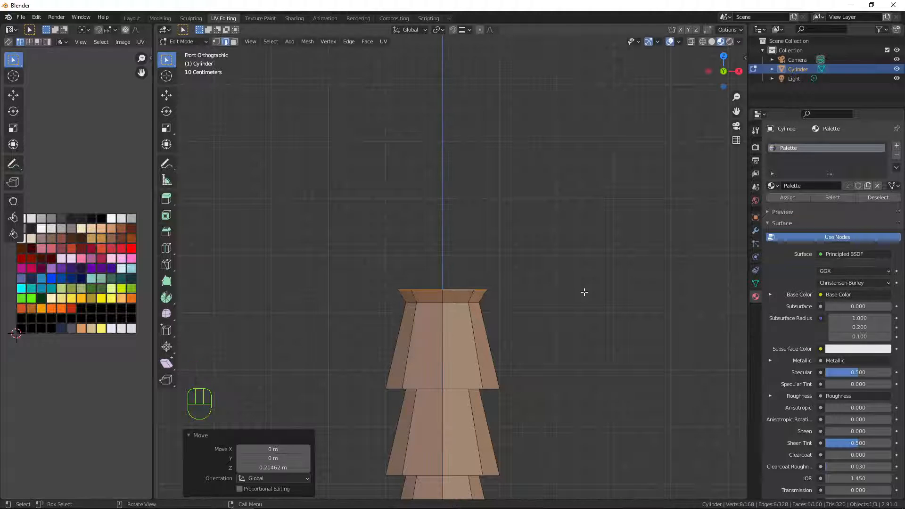
# Step: Extrude the flared rim's top edge loop straight up about 1.59 m along Z
pyautogui.press('e')
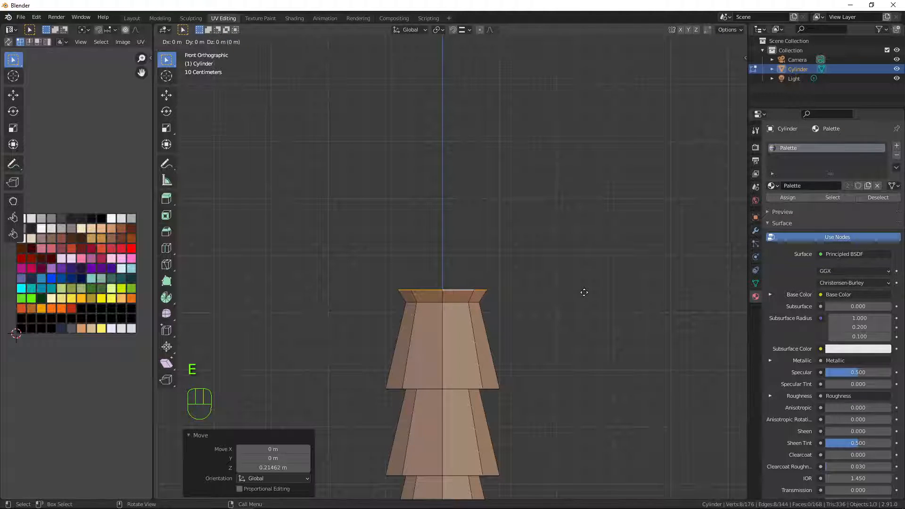
pyautogui.press('z')
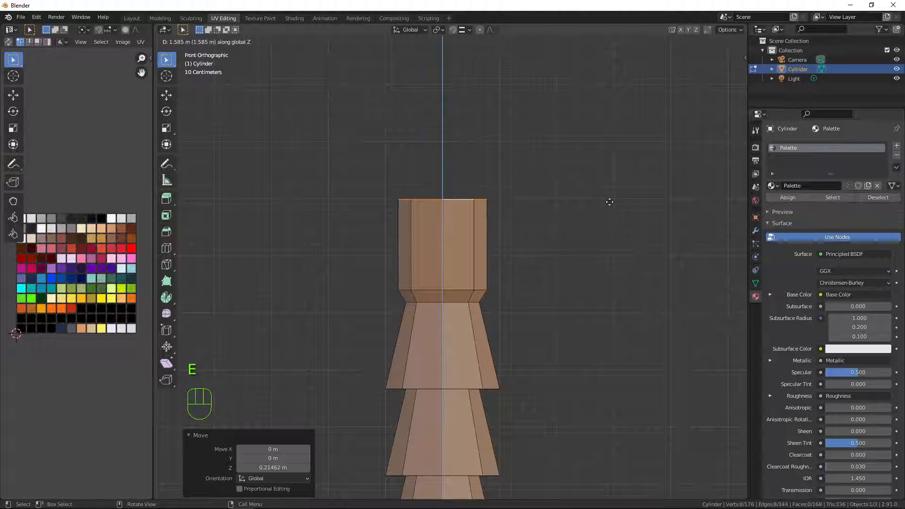
pyautogui.click(608, 201)
# Step: Extrude the upper edge loop another 0.223 m or so along Z and scale it down to 0.819 for a chamfered top
pyautogui.press('e')
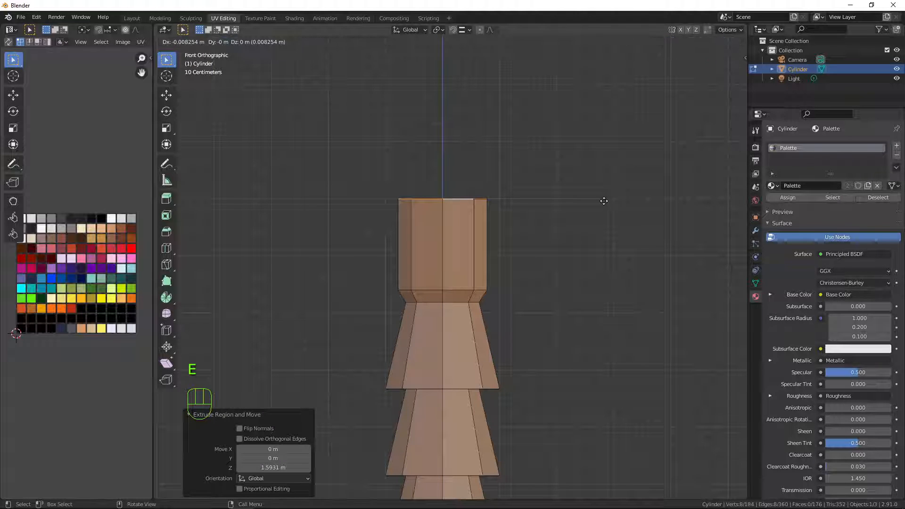
pyautogui.press('z')
pyautogui.click(604, 191)
pyautogui.press('s')
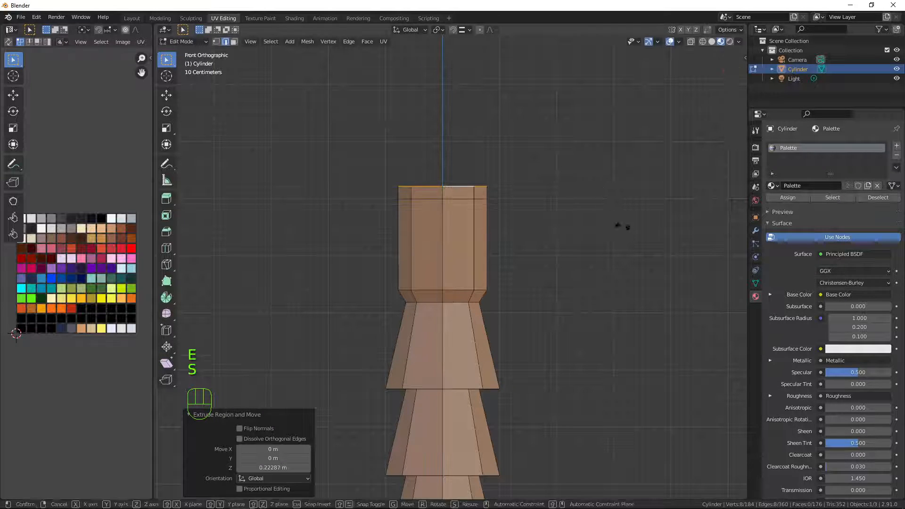
pyautogui.click(592, 208)
# Step: Close the trunk's open top with Grid Fill
pyautogui.moveTo(592, 206); pyautogui.dragTo(574, 239, button='middle')
pyautogui.press('F3')
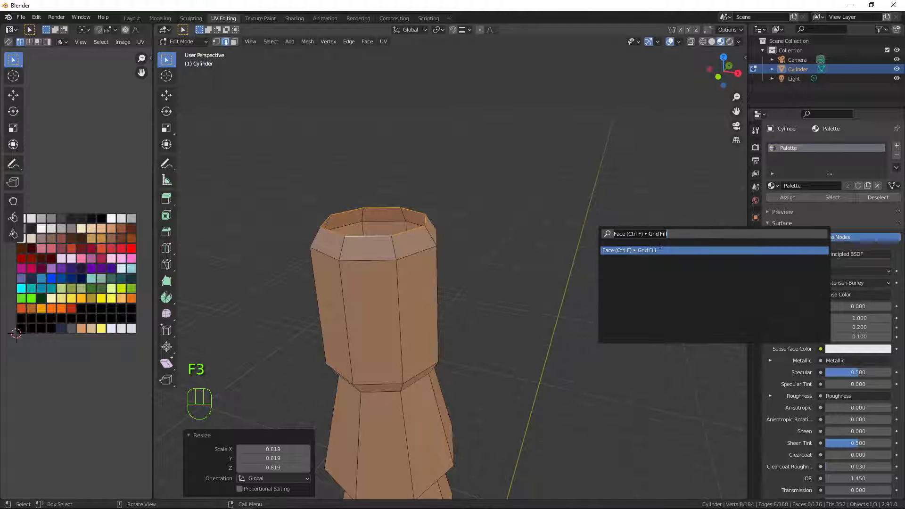
pyautogui.write('grid fill')
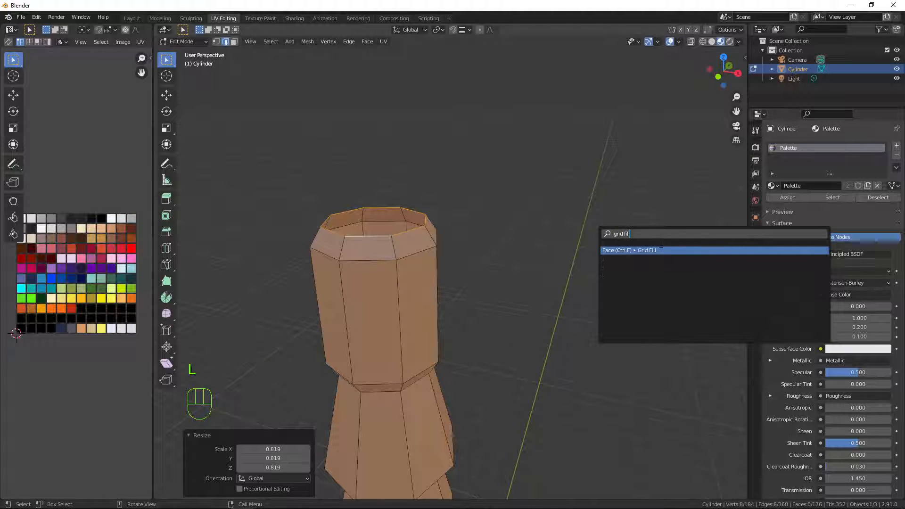
pyautogui.press('Return')
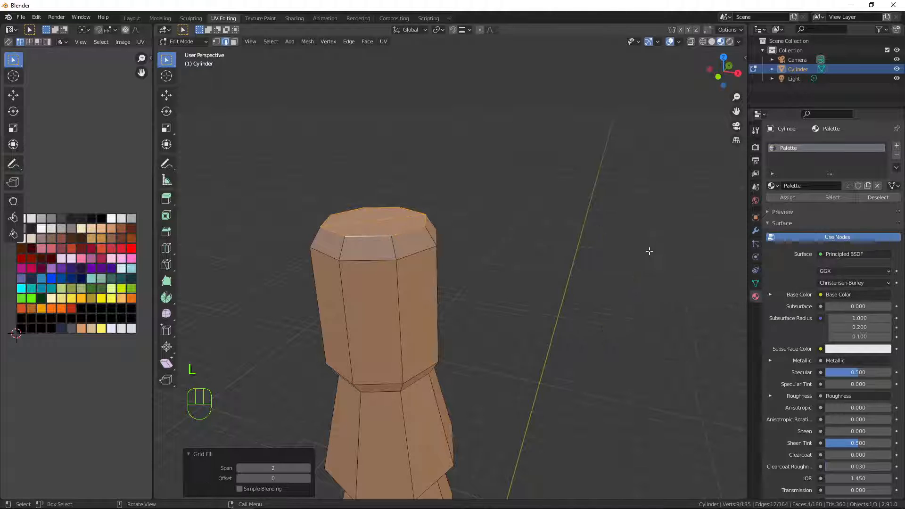
# Step: Raise the centre vertex of the trunk's top cap about 0.123 m along Z
pyautogui.press('1')
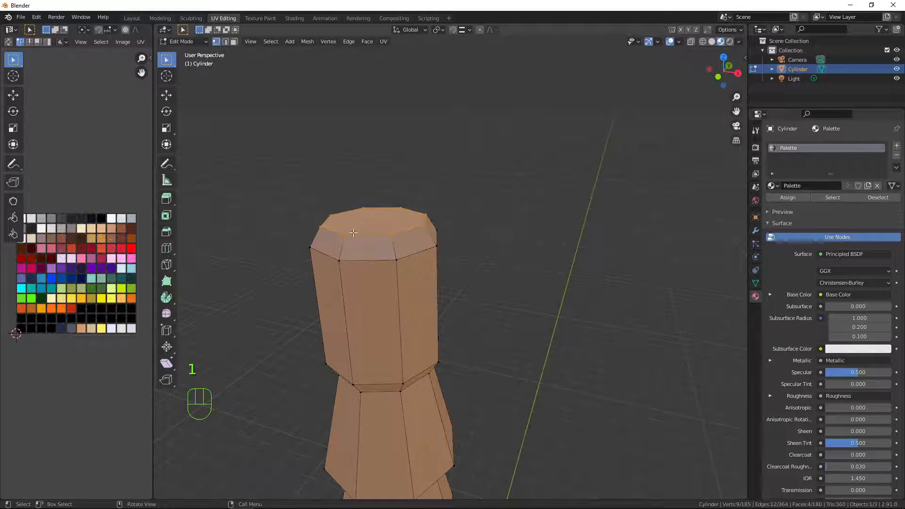
pyautogui.click(376, 220)
pyautogui.press('g')
pyautogui.press('z')
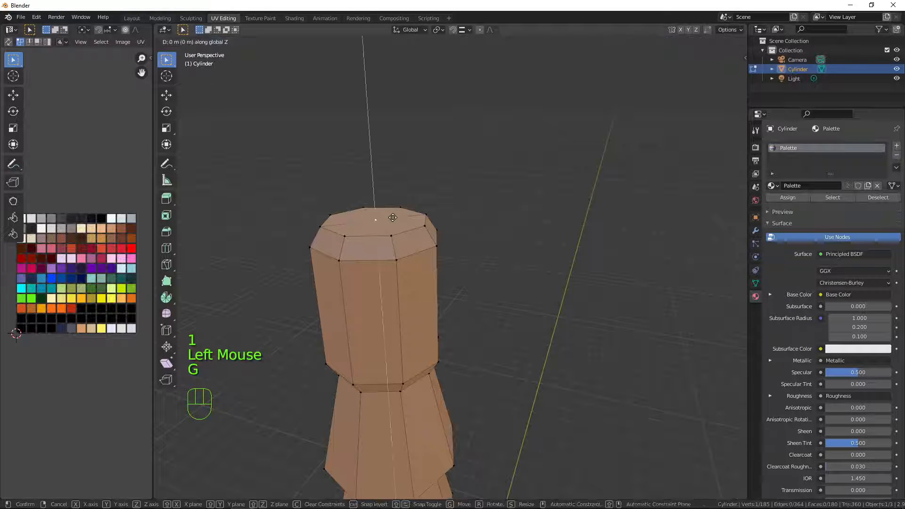
pyautogui.click(387, 207)
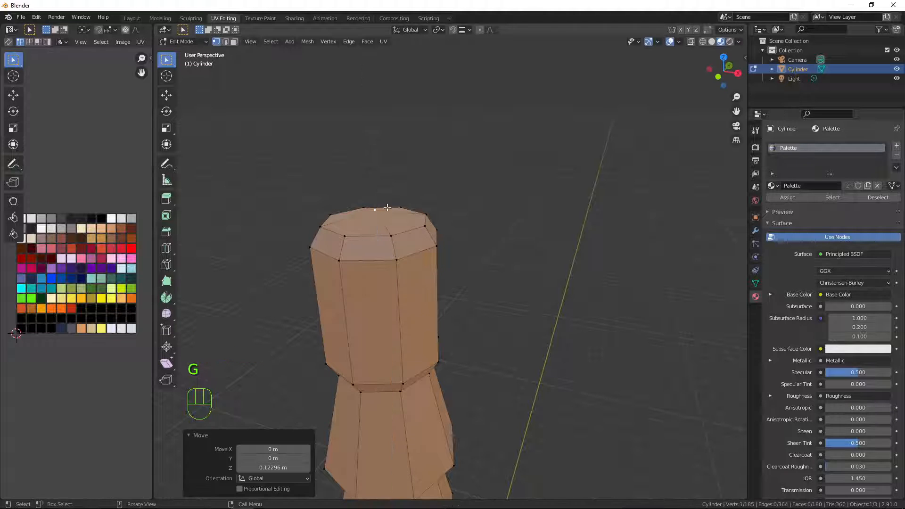
# Step: Return to Object Mode and apply Shade Smooth to the whole trunk
pyautogui.moveTo(387, 207); pyautogui.dragTo(442, 264, button='middle')
pyautogui.scroll(-3, 429, 259)
pyautogui.scroll(-1, 428, 260)
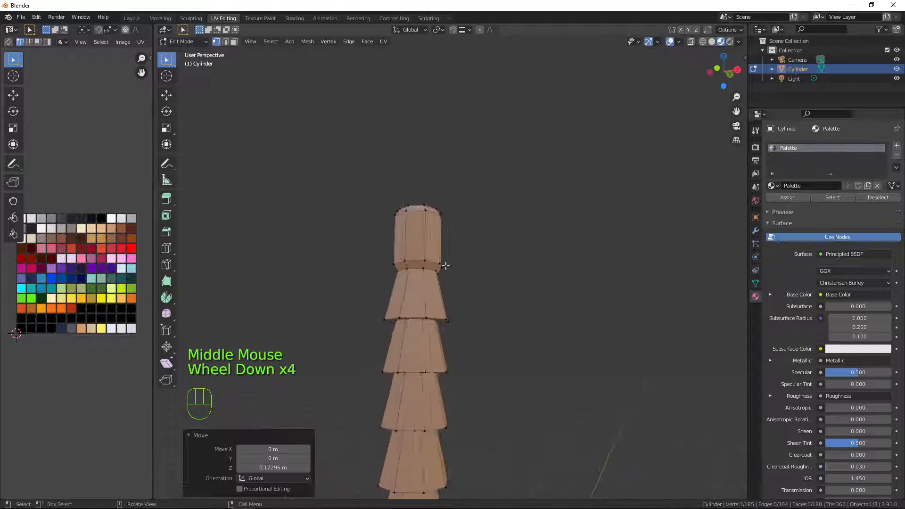
pyautogui.scroll(-2, 443, 265)
pyautogui.press('Tab')
pyautogui.scroll(-5, 478, 290)
pyautogui.keyDown('shift'); pyautogui.moveTo(467, 338); pyautogui.dragTo(482, 298, button='middle'); pyautogui.keyUp('shift')
pyautogui.scroll(5, 452, 344)
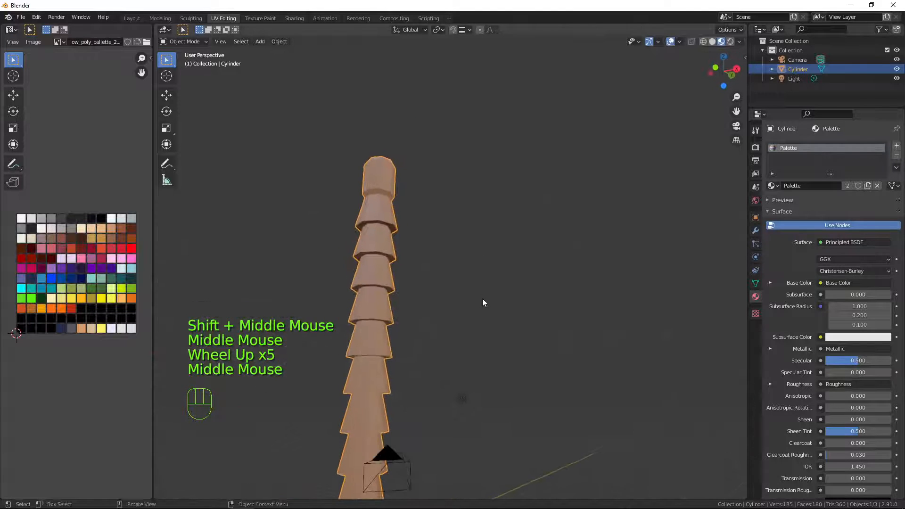
pyautogui.rightClick(365, 216)
pyautogui.click(364, 215)
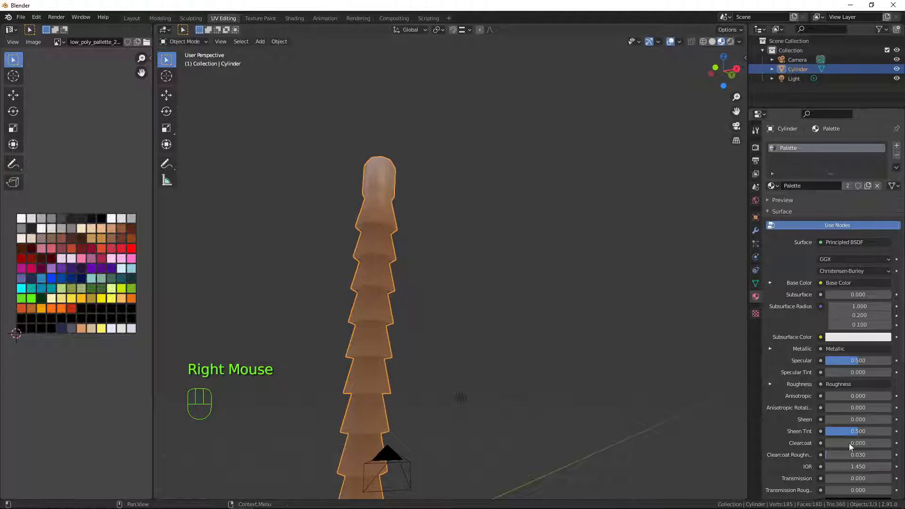
# Step: Enable Auto Smooth in the trunk mesh's normals settings and set its angle to 50°
pyautogui.click(755, 284)
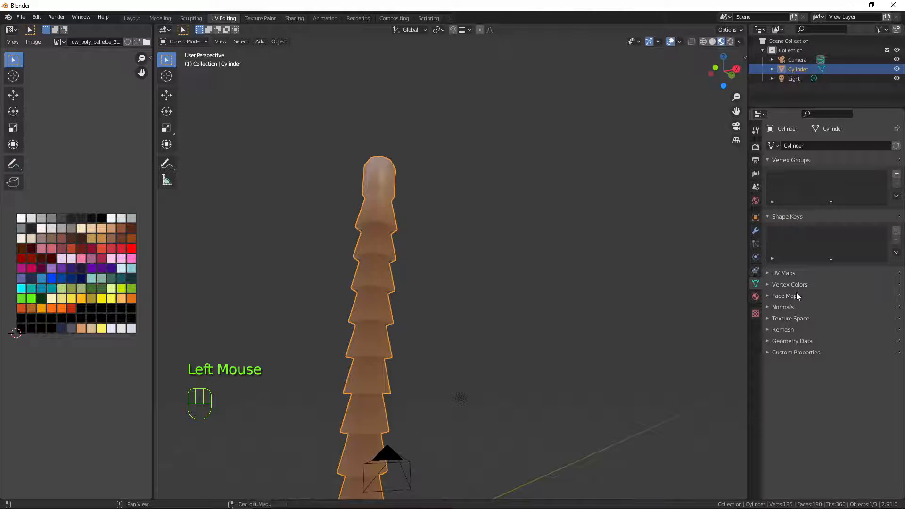
pyautogui.click(768, 307)
pyautogui.click(818, 321)
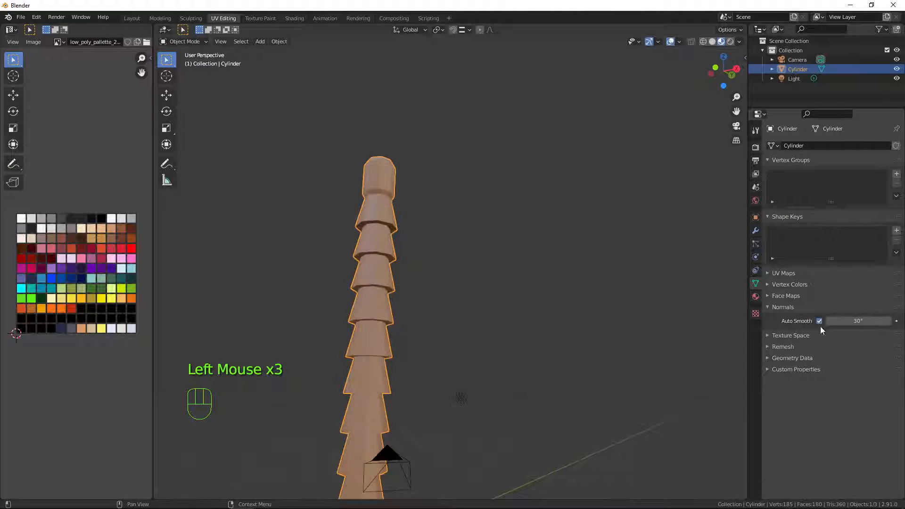
pyautogui.click(854, 321)
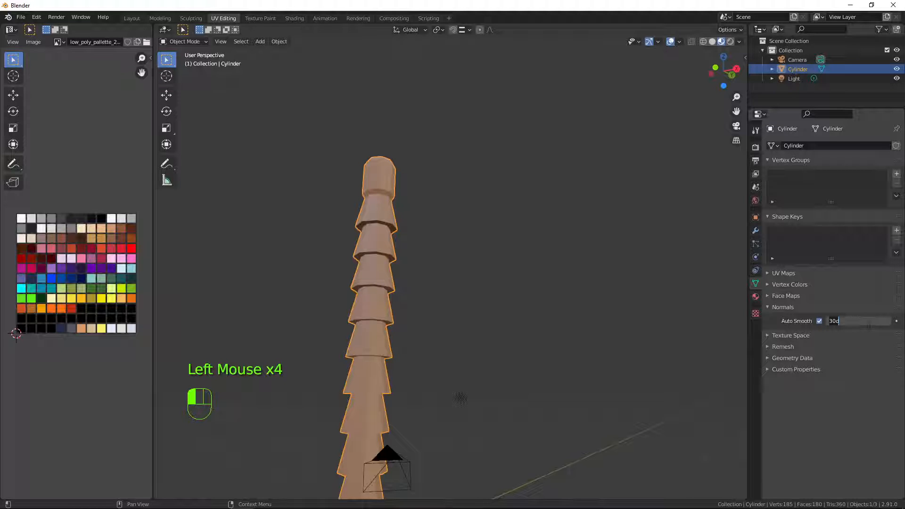
pyautogui.write('50')
pyautogui.press('Return')
# Step: In face select mode, select the overhanging underside face loops at the five uppermost joints of the trunk
pyautogui.moveTo(431, 236); pyautogui.dragTo(344, 230, button='middle')
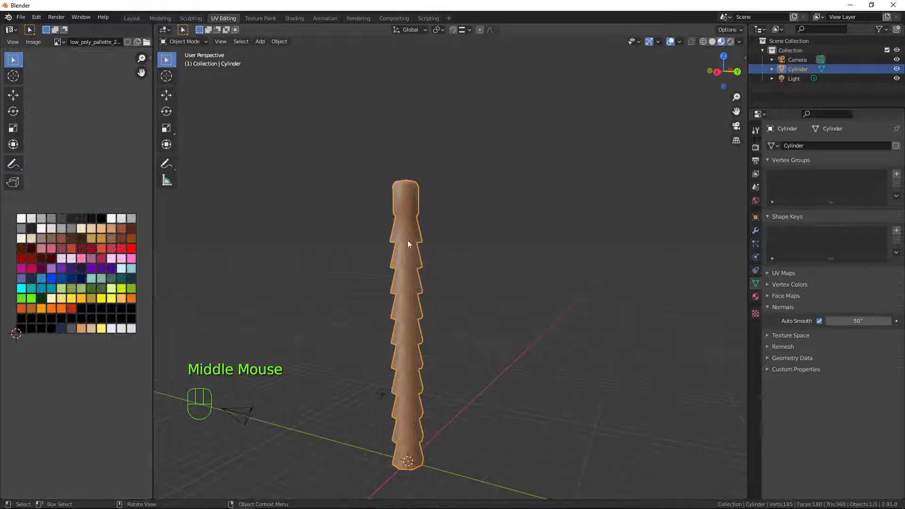
pyautogui.moveTo(408, 242); pyautogui.dragTo(448, 269, button='middle')
pyautogui.scroll(4, 395, 279)
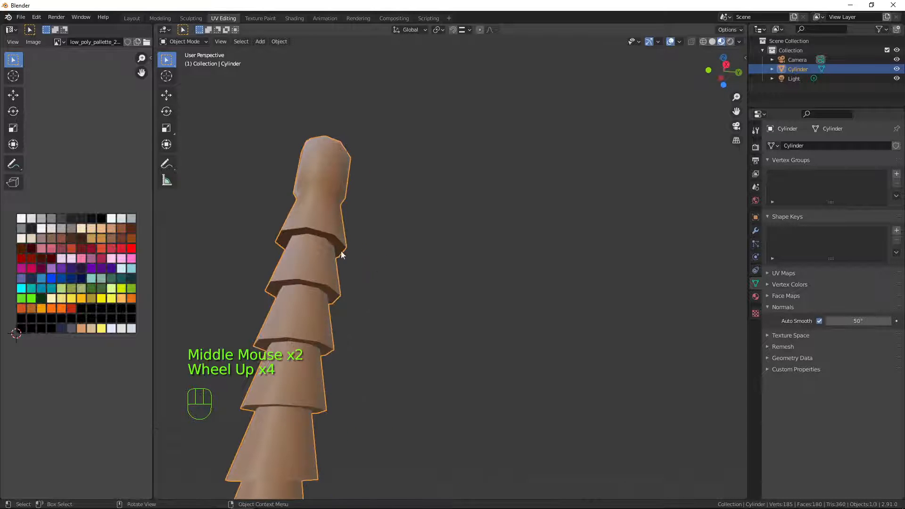
pyautogui.moveTo(329, 300); pyautogui.dragTo(459, 293, button='middle')
pyautogui.press('Tab')
pyautogui.press('3')
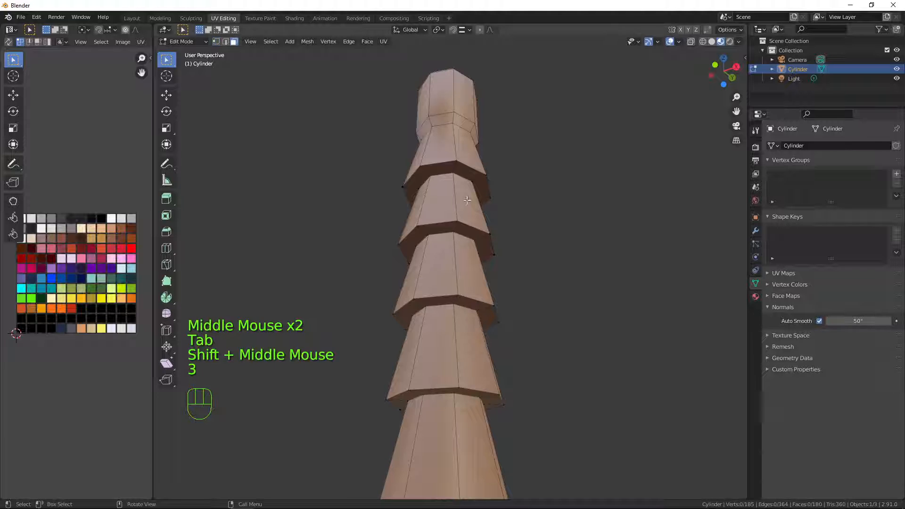
pyautogui.keyDown('alt'); pyautogui.click(431, 174); pyautogui.keyUp('alt')
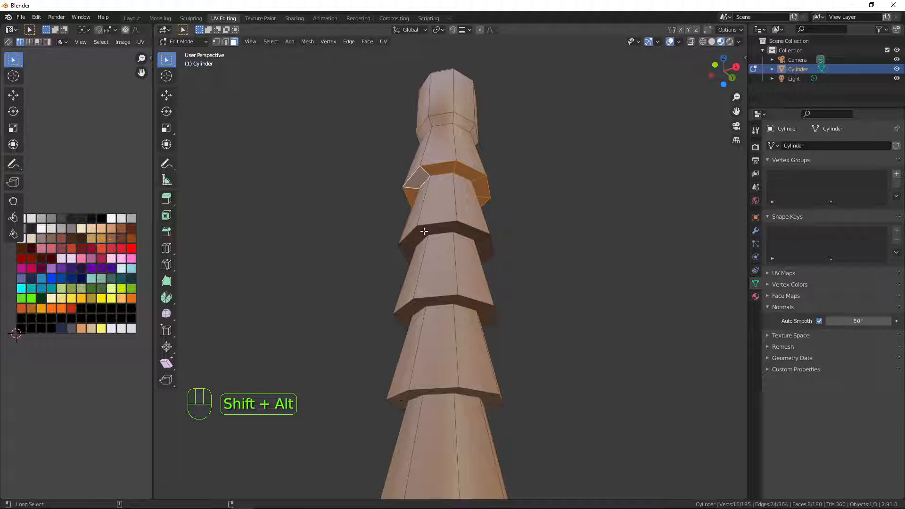
pyautogui.keyDown('alt'); pyautogui.keyDown('shift'); pyautogui.click(430, 254); pyautogui.keyUp('shift'); pyautogui.keyUp('alt')
pyautogui.keyDown('alt'); pyautogui.keyDown('shift'); pyautogui.click(422, 305); pyautogui.keyUp('shift'); pyautogui.keyUp('alt')
pyautogui.keyDown('shift'); pyautogui.moveTo(540, 377); pyautogui.dragTo(528, 264, button='middle'); pyautogui.keyUp('shift')
pyautogui.keyDown('alt'); pyautogui.keyDown('shift'); pyautogui.click(416, 170); pyautogui.keyUp('shift'); pyautogui.keyUp('alt')
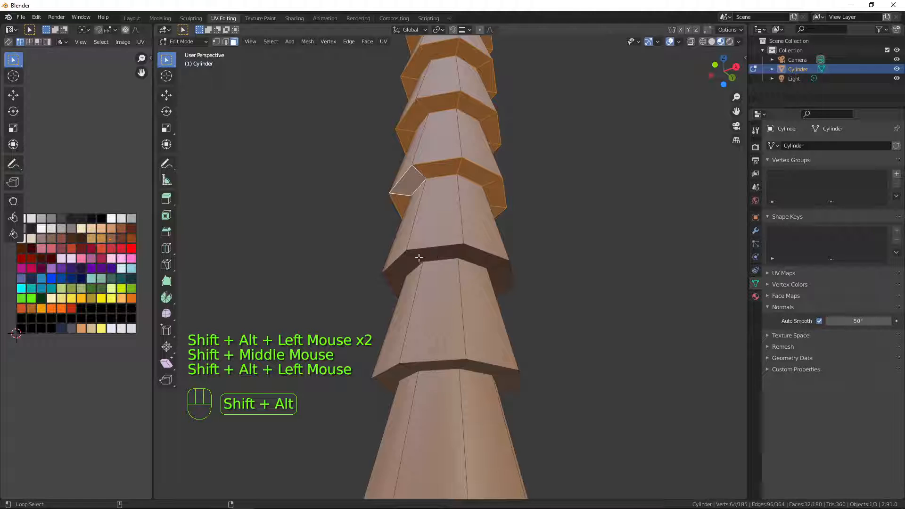
pyautogui.keyDown('alt'); pyautogui.keyDown('shift'); pyautogui.click(419, 258); pyautogui.keyUp('shift'); pyautogui.keyUp('alt')
# Step: Add the underside face loops of the four remaining lower joints to the selection
pyautogui.keyDown('shift'); pyautogui.moveTo(571, 394); pyautogui.dragTo(559, 235, button='middle'); pyautogui.keyUp('shift')
pyautogui.keyDown('alt'); pyautogui.keyDown('shift'); pyautogui.click(395, 160); pyautogui.keyUp('shift'); pyautogui.keyUp('alt')
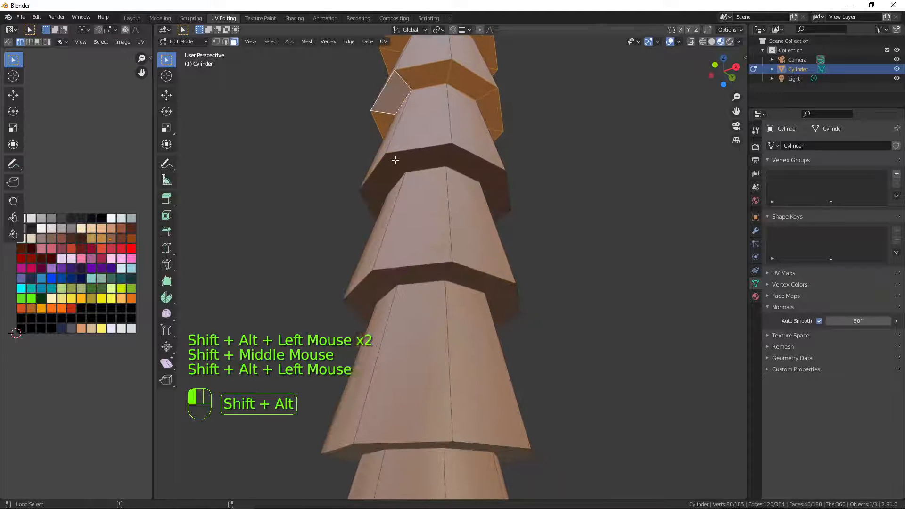
pyautogui.keyDown('alt'); pyautogui.keyDown('shift'); pyautogui.click(447, 270); pyautogui.keyUp('shift'); pyautogui.keyUp('alt')
pyautogui.keyDown('shift'); pyautogui.moveTo(547, 387); pyautogui.dragTo(549, 280, button='middle'); pyautogui.keyUp('shift')
pyautogui.keyDown('alt'); pyautogui.keyDown('shift'); pyautogui.click(467, 154); pyautogui.keyUp('shift'); pyautogui.keyUp('alt')
pyautogui.keyDown('alt'); pyautogui.keyDown('shift'); pyautogui.click(464, 332); pyautogui.keyUp('shift'); pyautogui.keyUp('alt')
pyautogui.keyDown('shift'); pyautogui.scroll(-2, 561, 354); pyautogui.keyUp('shift')
pyautogui.moveTo(563, 354)
pyautogui.keyDown('shift'); pyautogui.mouseDown(button='middle')
pyautogui.moveTo(571, 363)
pyautogui.moveTo(577, 357)
pyautogui.mouseUp(button='middle'); pyautogui.keyUp('shift')
pyautogui.scroll(-2, 578, 357)
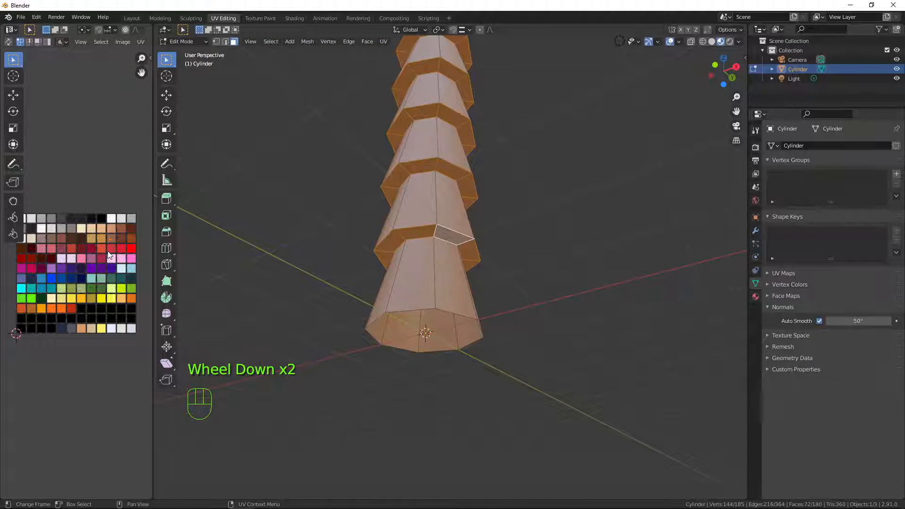
# Step: Move the selected underside faces' UVs onto the dark brown swatch of the palette, then return to Object Mode
pyautogui.press('g')
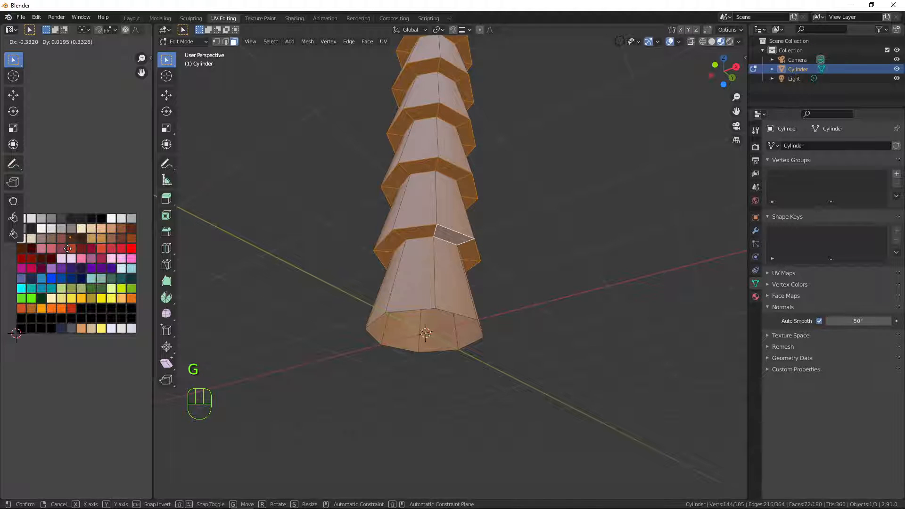
pyautogui.click(68, 248)
pyautogui.press('Tab')
pyautogui.moveTo(558, 249); pyautogui.dragTo(561, 302, button='middle')
pyautogui.scroll(-4, 526, 325)
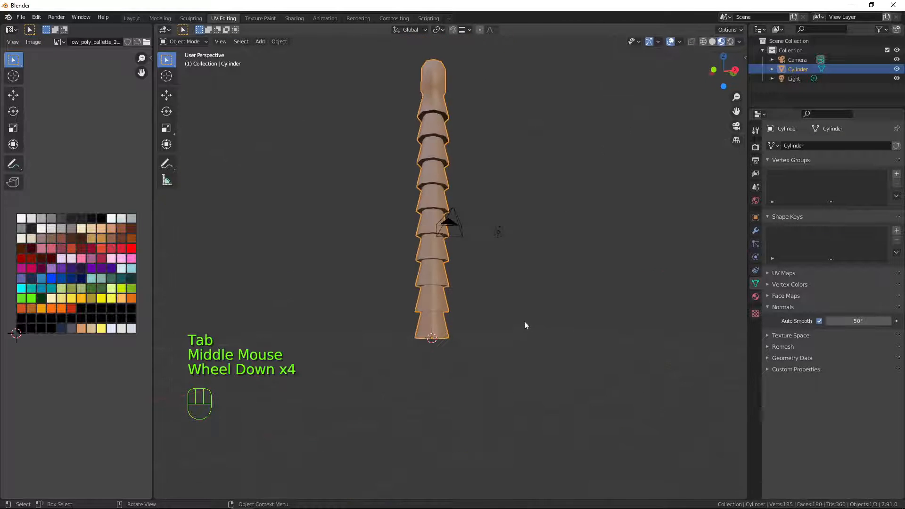
pyautogui.moveTo(505, 281); pyautogui.dragTo(530, 324, button='middle')
pyautogui.scroll(4, 530, 325)
# Step: Bevel the neck edge loop beneath the rounded top section about 0.009 m wide with one segment, and leave Edit Mode
pyautogui.click(523, 162)
pyautogui.press('Tab')
pyautogui.moveTo(523, 162); pyautogui.dragTo(556, 267, button='middle')
pyautogui.moveTo(480, 264); pyautogui.dragTo(463, 218, button='middle')
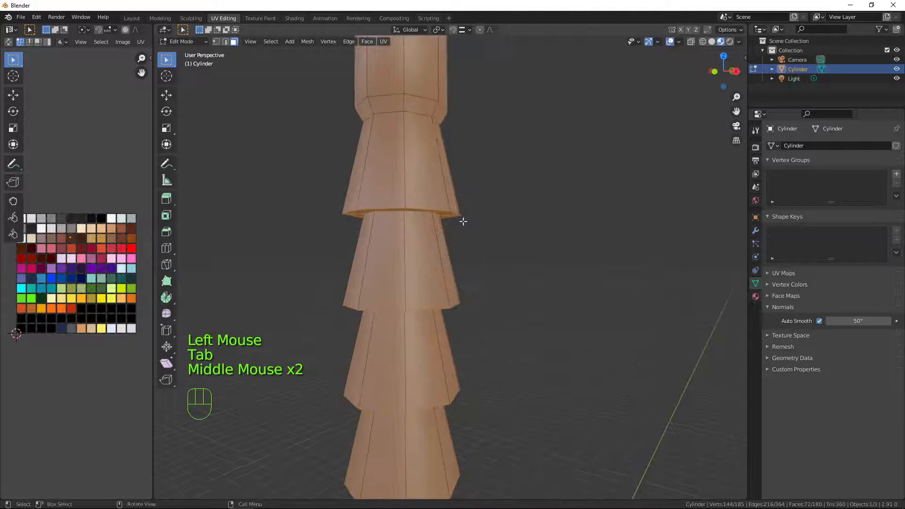
pyautogui.keyDown('alt'); pyautogui.click(418, 119); pyautogui.keyUp('alt')
pyautogui.press('2')
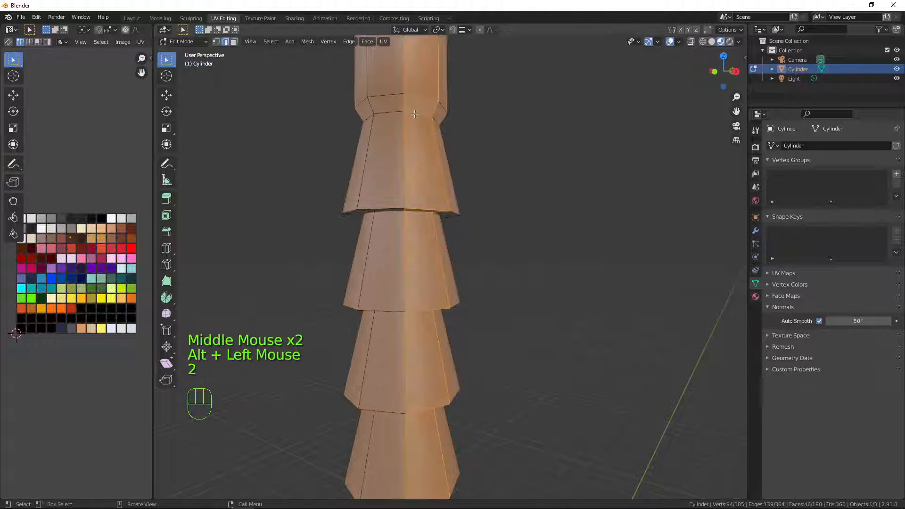
pyautogui.keyDown('alt'); pyautogui.click(423, 114); pyautogui.keyUp('alt')
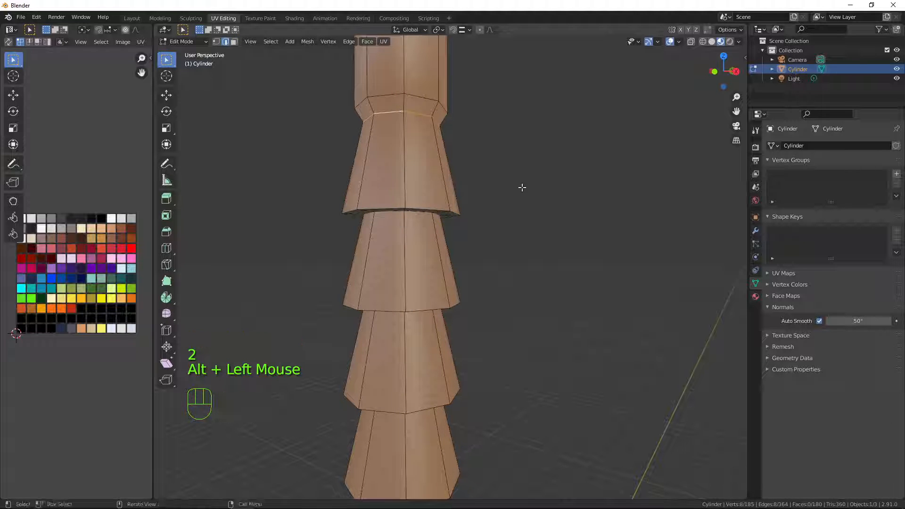
pyautogui.hotkey('ctrl', 'b')
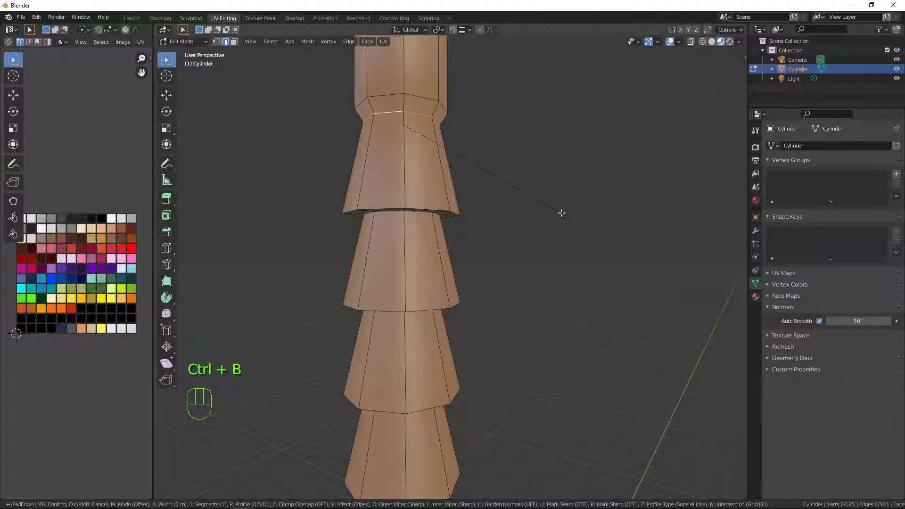
pyautogui.press('shift')
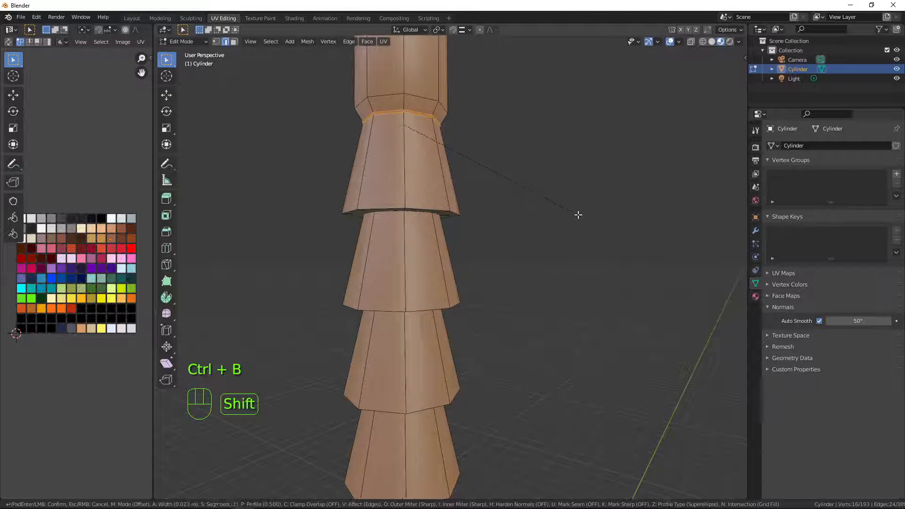
pyautogui.click(573, 214)
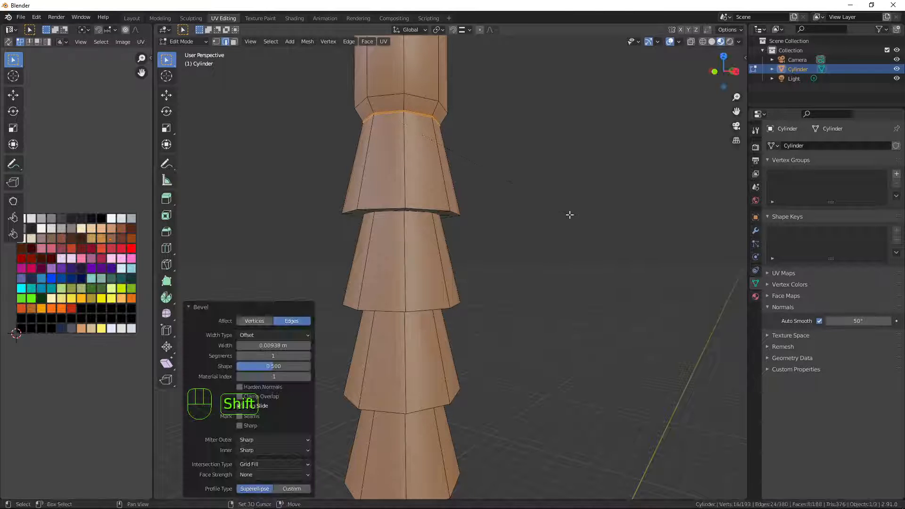
pyautogui.press('Tab')
pyautogui.moveTo(564, 215); pyautogui.dragTo(485, 212, button='middle')
pyautogui.scroll(-3, 433, 206)
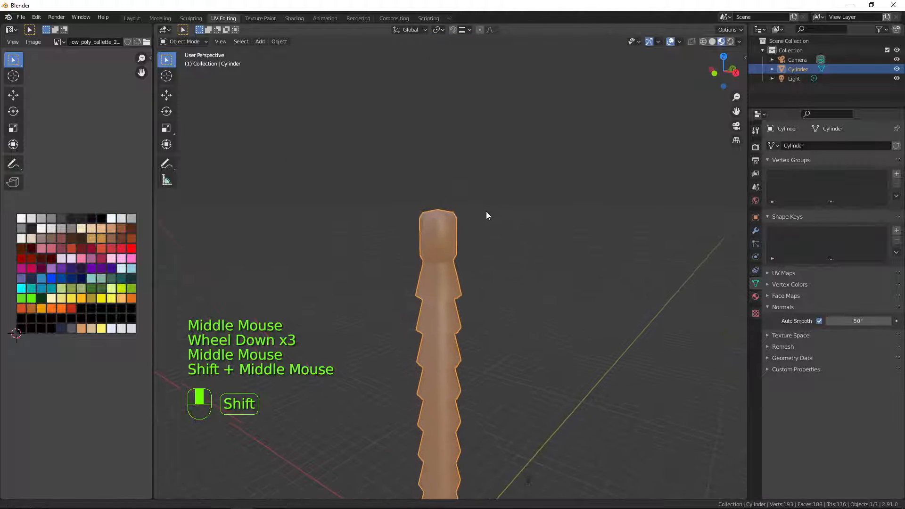
# Step: In Edit Mode, add two evenly spaced loop cuts around the trunk's rounded top section without sliding them
pyautogui.press('Tab')
pyautogui.scroll(2, 444, 218)
pyautogui.hotkey('ctrl', 'r')
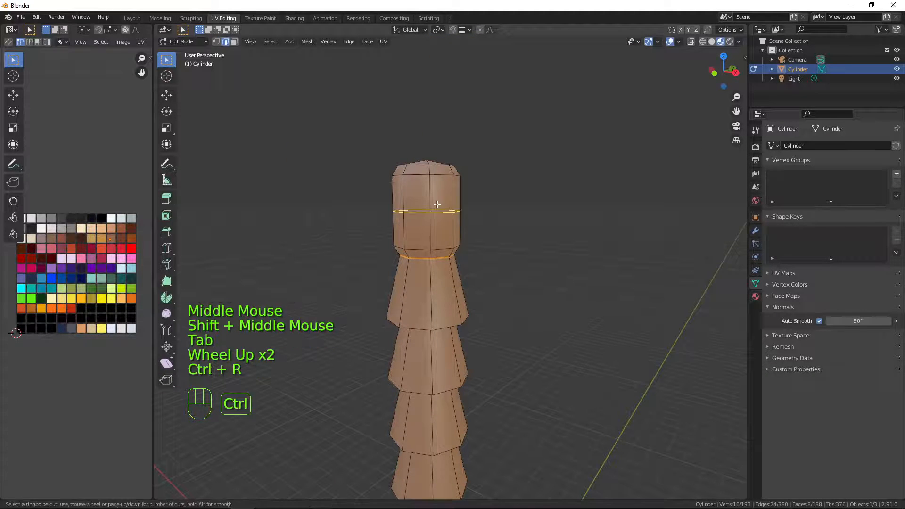
pyautogui.scroll(2, 438, 204)
pyautogui.scroll(-1, 437, 204)
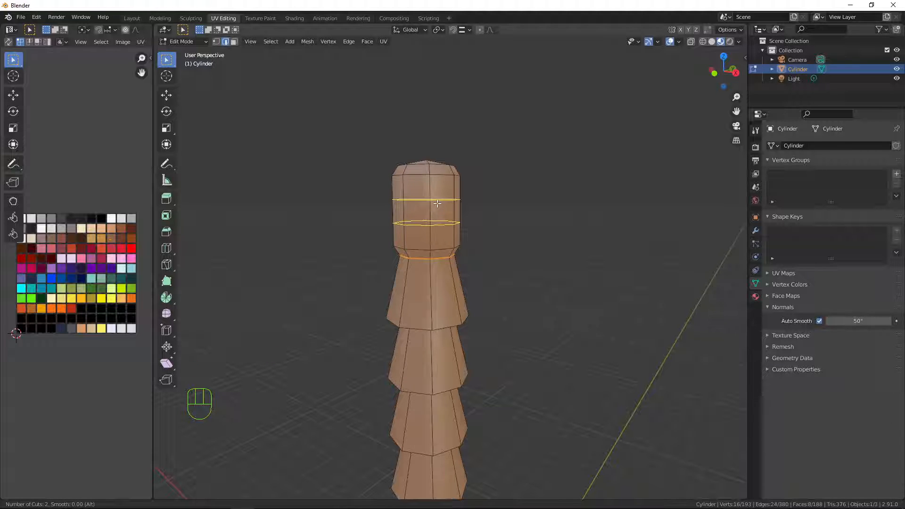
pyautogui.click(437, 203)
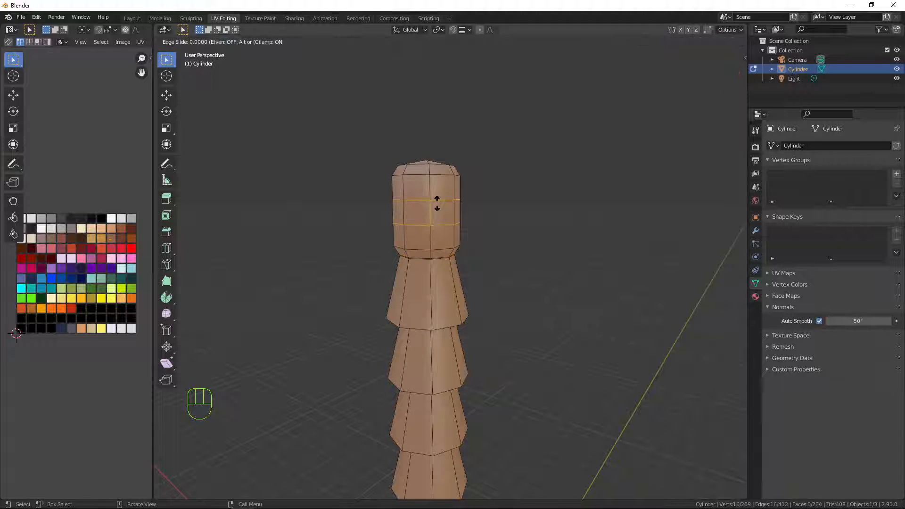
pyautogui.rightClick(498, 213)
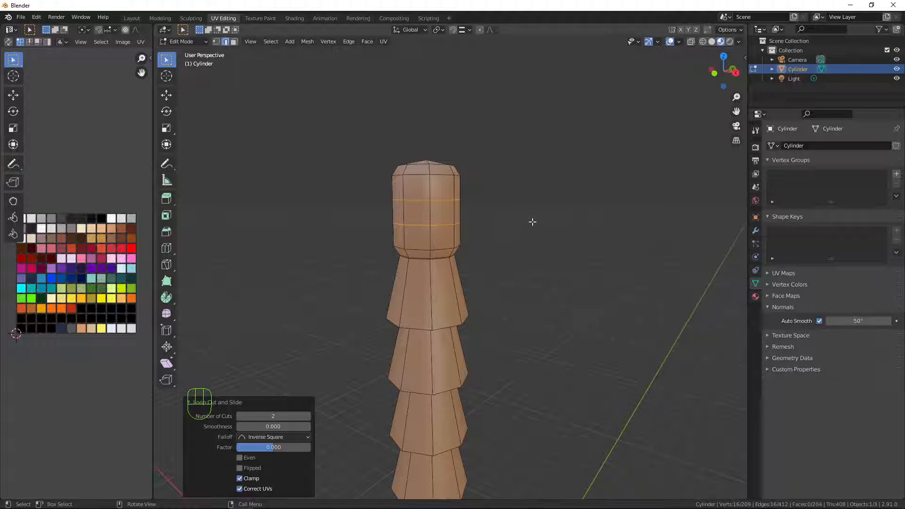
# Step: Scale the two new edge loops outward so the top section bulges into a rounded knob, and return to Object Mode
pyautogui.press('s')
pyautogui.click(558, 218)
pyautogui.press('Tab')
pyautogui.scroll(-4, 533, 263)
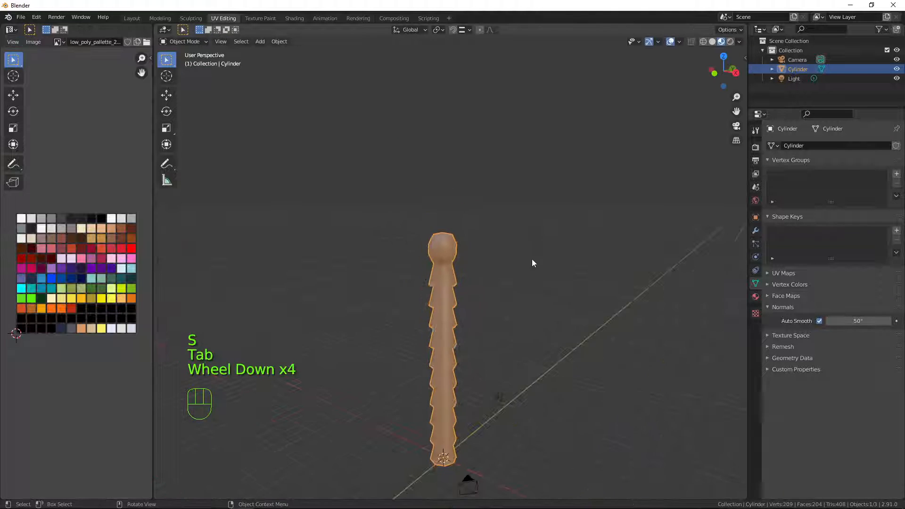
pyautogui.moveTo(532, 260); pyautogui.dragTo(528, 328, button='middle')
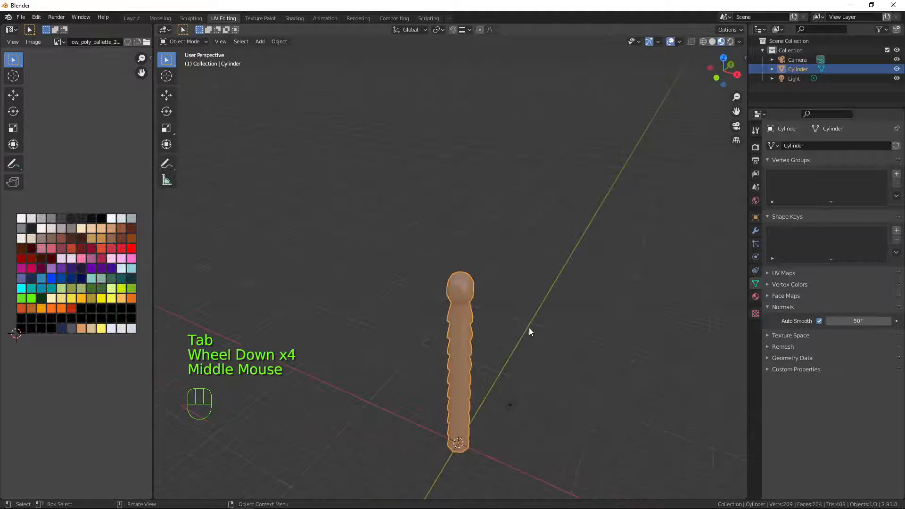
pyautogui.scroll(3, 530, 330)
pyautogui.scroll(-3, 537, 318)
pyautogui.scroll(1, 530, 323)
# Step: In front view, scale the whole trunk down uniformly by about 0.412 and check its dimensions
pyautogui.press('KP_1')
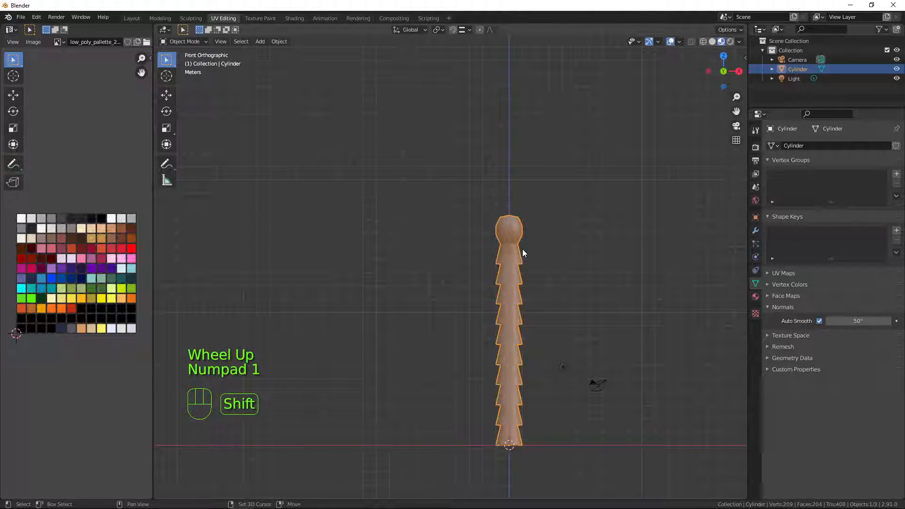
pyautogui.scroll(-1, 546, 329)
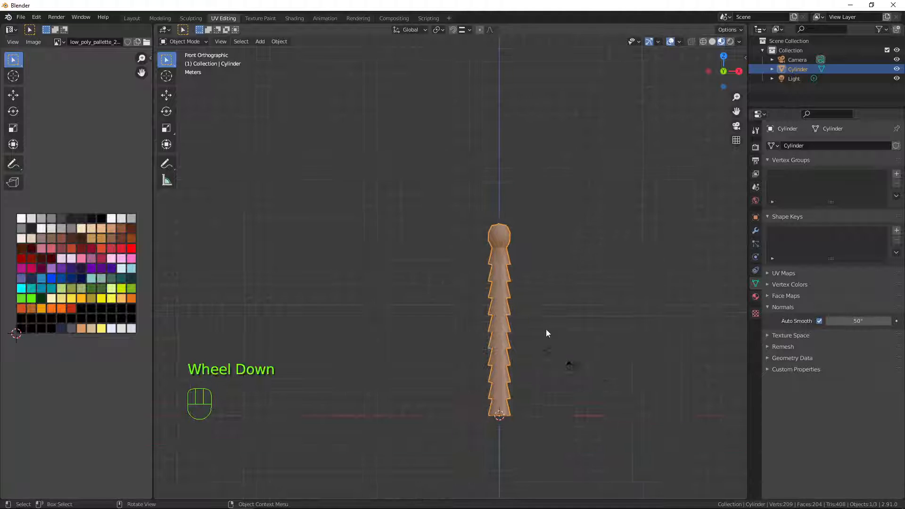
pyautogui.keyDown('shift'); pyautogui.moveTo(533, 338); pyautogui.dragTo(455, 321, button='middle'); pyautogui.keyUp('shift')
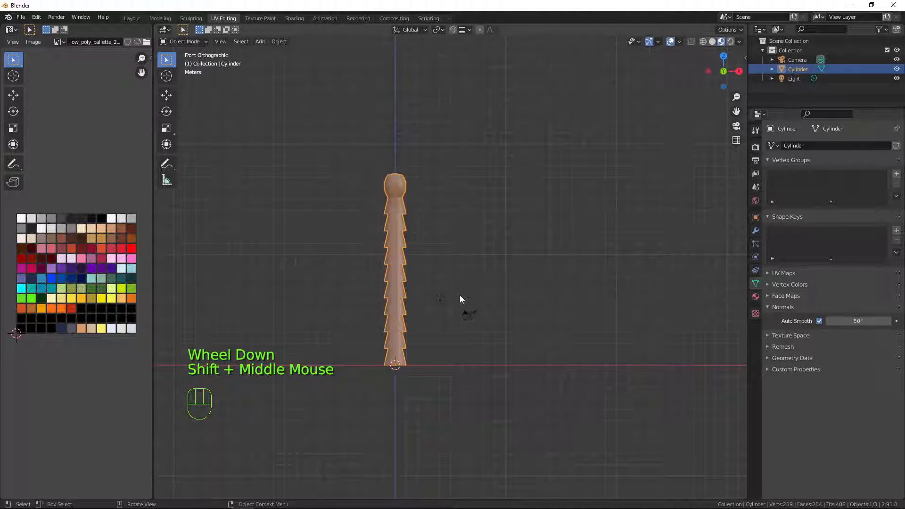
pyautogui.press('s')
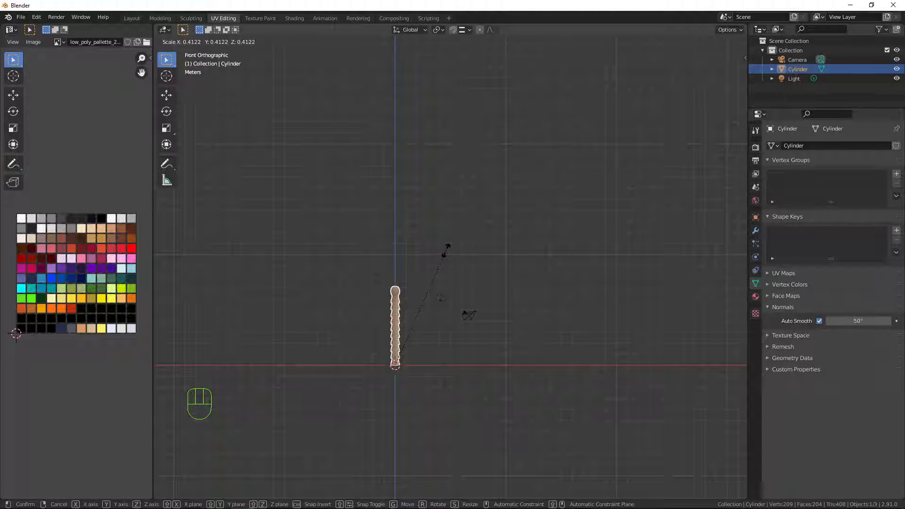
pyautogui.click(446, 249)
pyautogui.press('n')
pyautogui.click(741, 59)
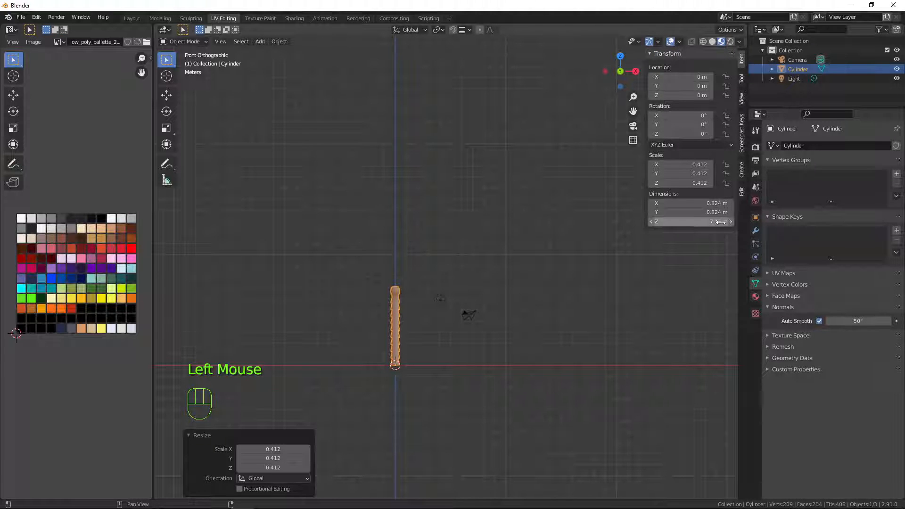
pyautogui.press('n')
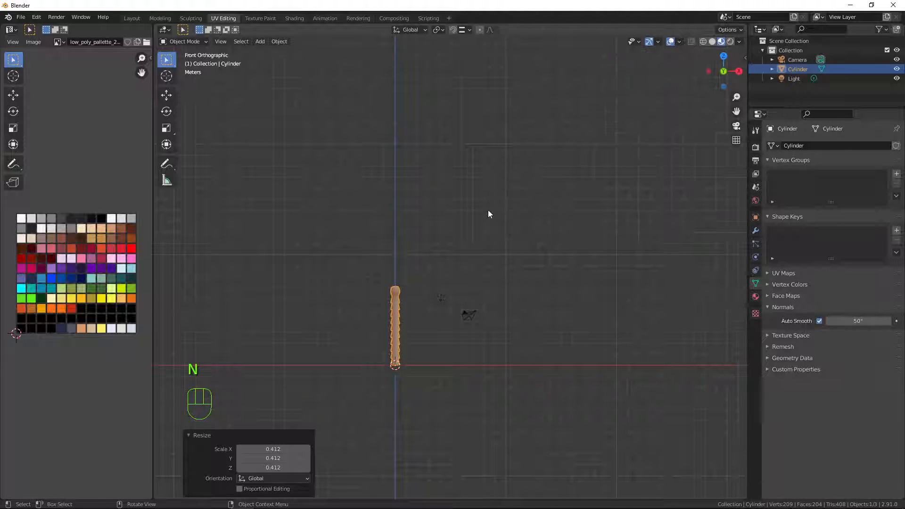
# Step: With the object's dimensions displayed, scale the trunk down by about 0.703 to a height of about 5.02 m
pyautogui.press('n')
pyautogui.press('s')
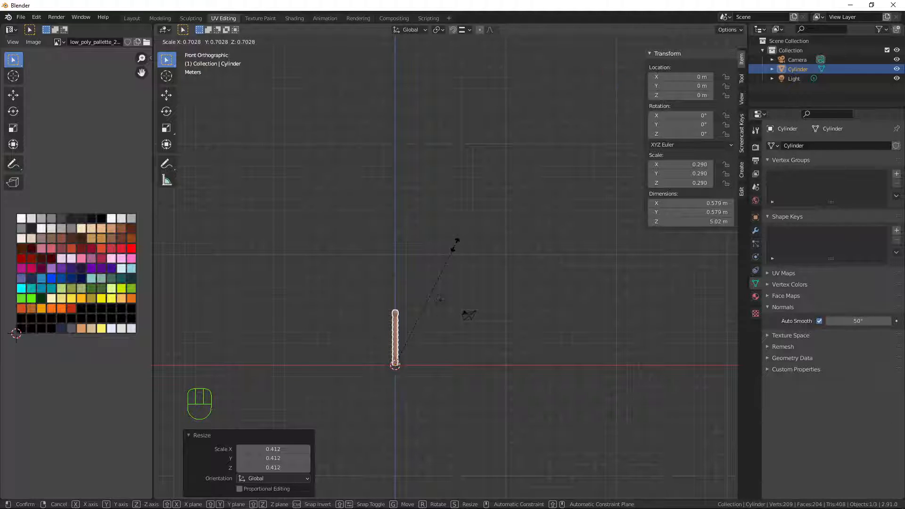
pyautogui.click(464, 255)
# Step: Apply the trunk's rotation and scale
pyautogui.scroll(4, 463, 336)
pyautogui.keyDown('shift'); pyautogui.moveTo(438, 446); pyautogui.dragTo(518, 321, button='middle'); pyautogui.keyUp('shift')
pyautogui.hotkey('ctrl', 'a')
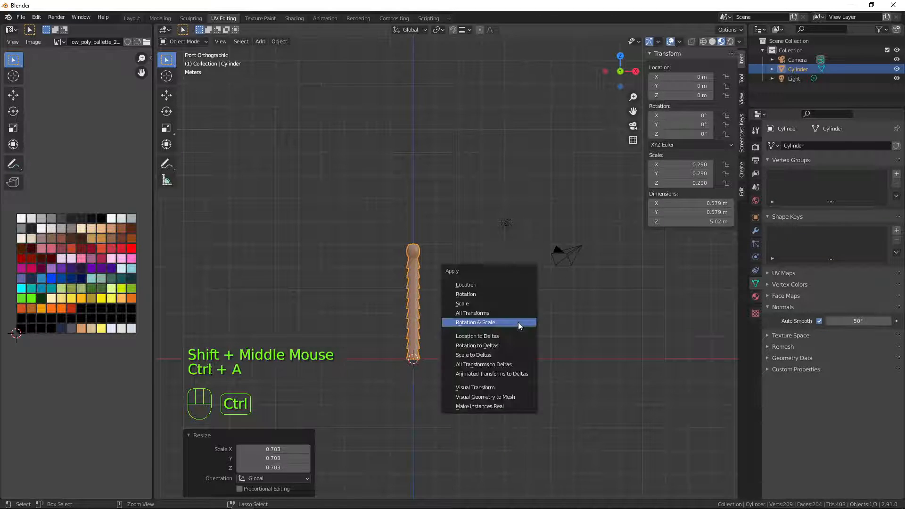
pyautogui.click(519, 322)
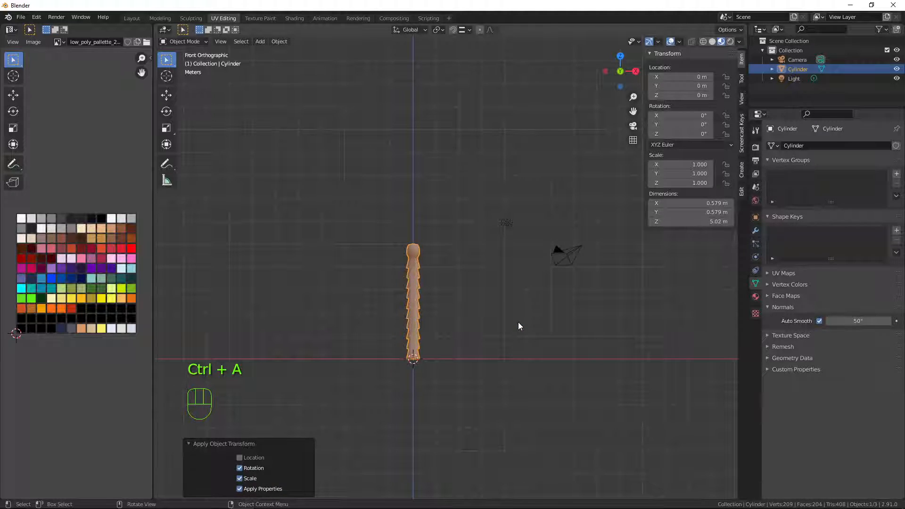
pyautogui.hotkey('ctrl', 'a')
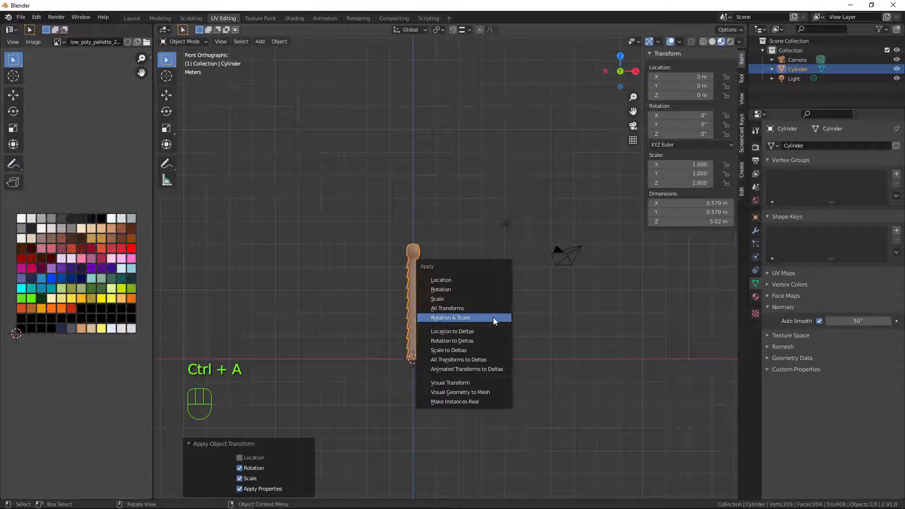
pyautogui.click(465, 319)
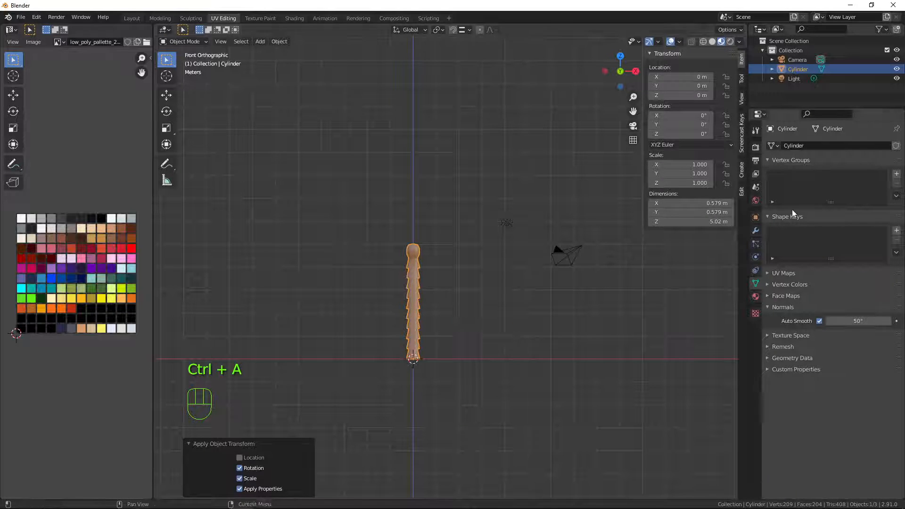
# Step: In top view, add a 2 m plane at the world origin, at the base of the trunk
pyautogui.scroll(1, 553, 347)
pyautogui.scroll(2, 518, 347)
pyautogui.keyDown('shift'); pyautogui.moveTo(492, 346); pyautogui.dragTo(509, 307, button='middle'); pyautogui.keyUp('shift')
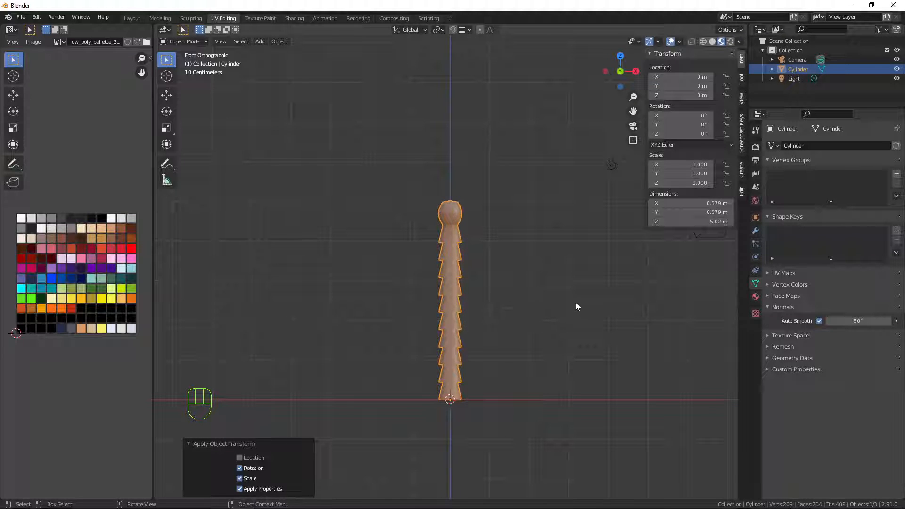
pyautogui.press('KP_7')
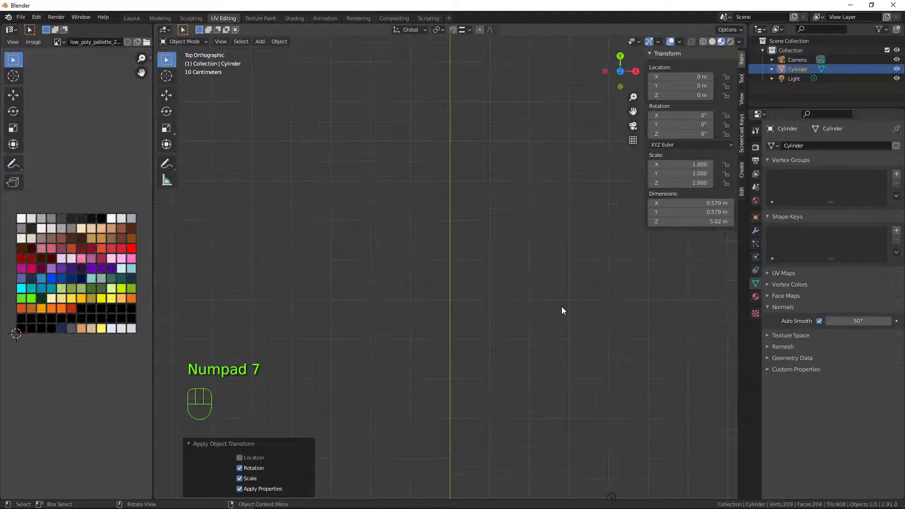
pyautogui.scroll(-3, 557, 306)
pyautogui.keyDown('shift'); pyautogui.moveTo(530, 404); pyautogui.dragTo(514, 288, button='middle'); pyautogui.keyUp('shift')
pyautogui.scroll(3, 477, 307)
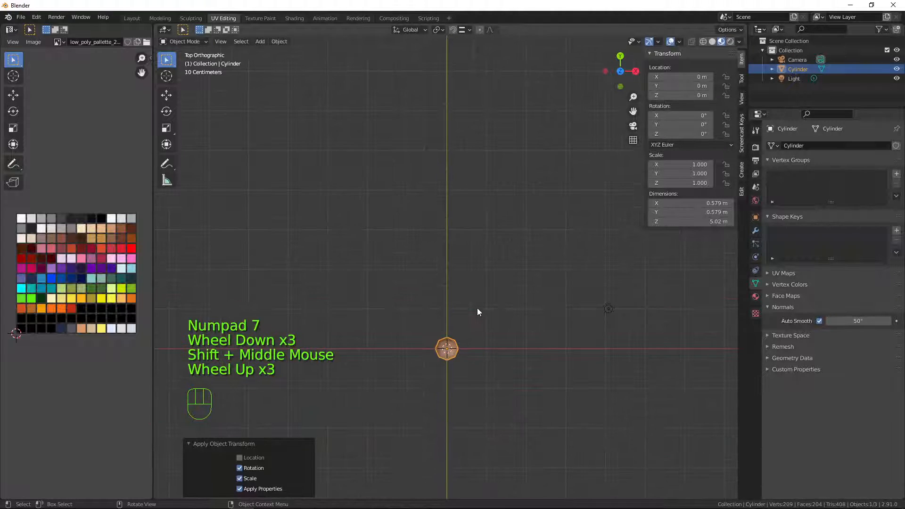
pyautogui.hotkey('shift', 'a')
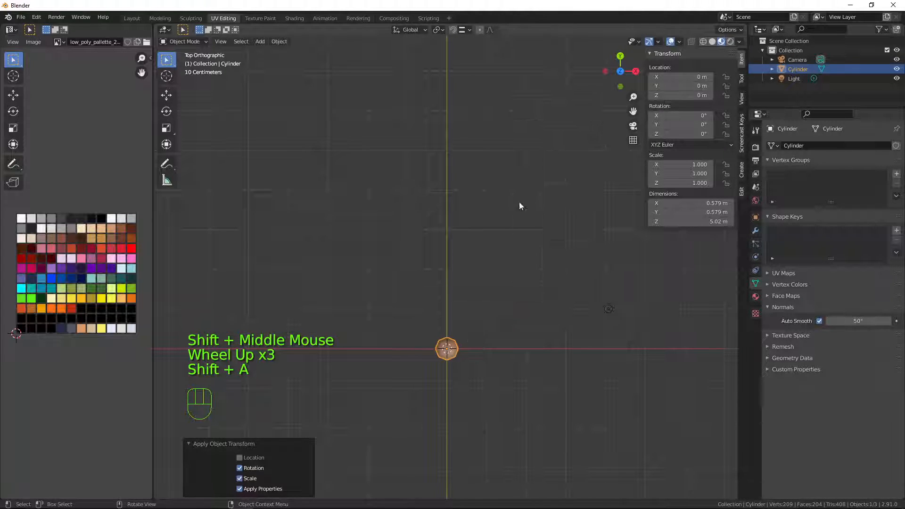
pyautogui.hotkey('shift', 'a')
pyautogui.moveTo(434, 316)
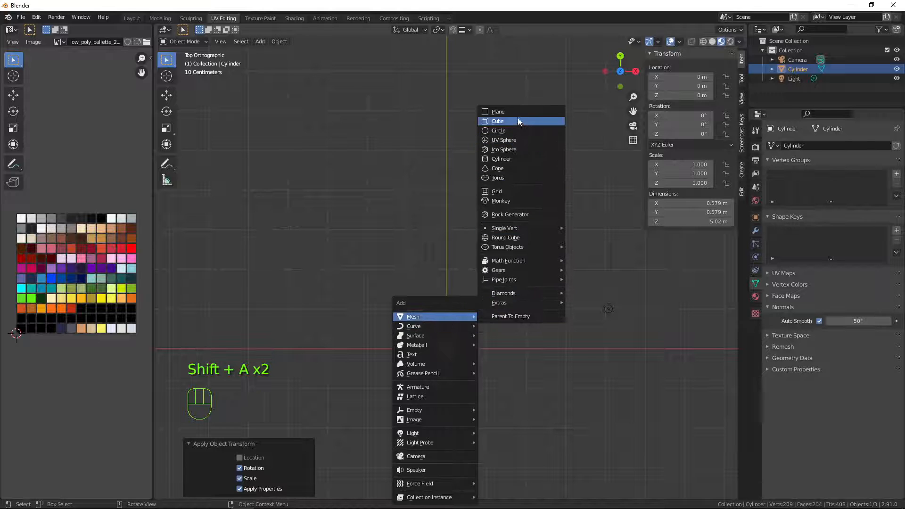
pyautogui.click(519, 117)
pyautogui.keyDown('shift'); pyautogui.moveTo(559, 346); pyautogui.dragTo(558, 296, button='middle'); pyautogui.keyUp('shift')
pyautogui.scroll(4, 539, 293)
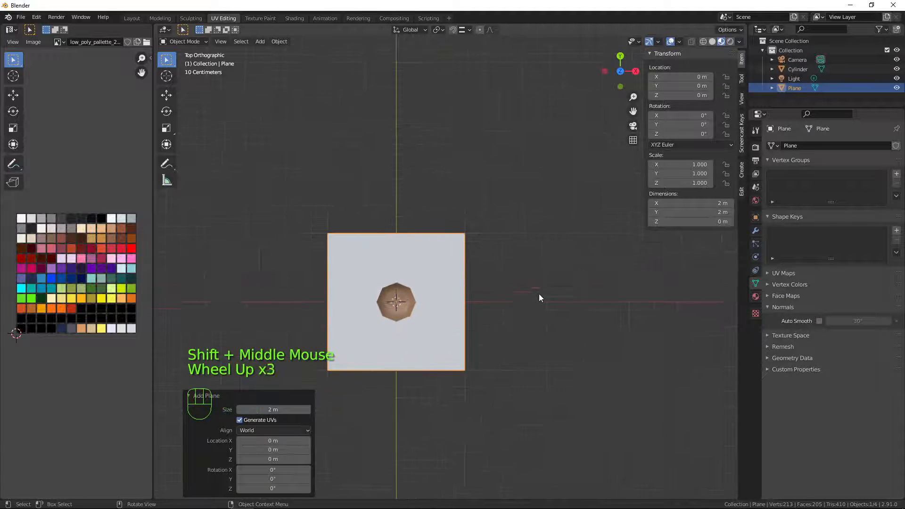
# Step: In Edit Mode, narrow the plane along Y by a factor of about 0.34
pyautogui.press('Tab')
pyautogui.keyDown('shift'); pyautogui.moveTo(536, 375); pyautogui.dragTo(616, 358, button='middle'); pyautogui.keyUp('shift')
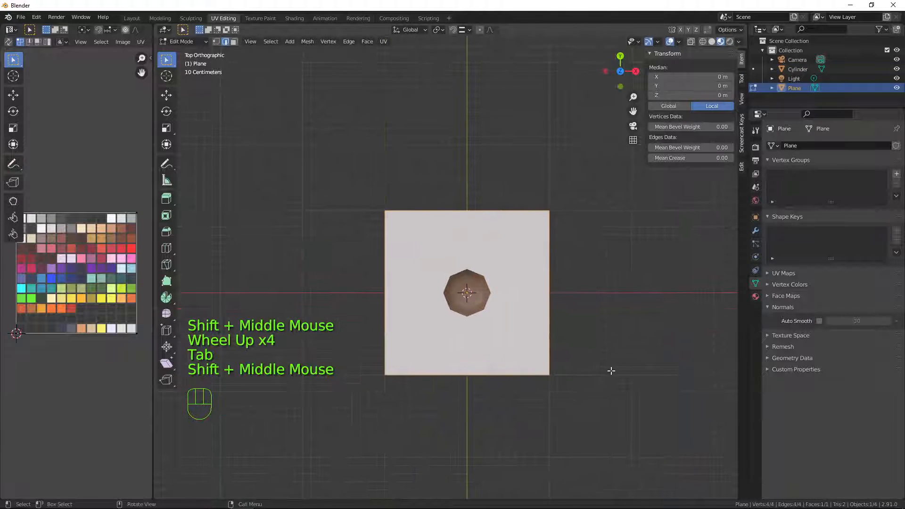
pyautogui.press('s')
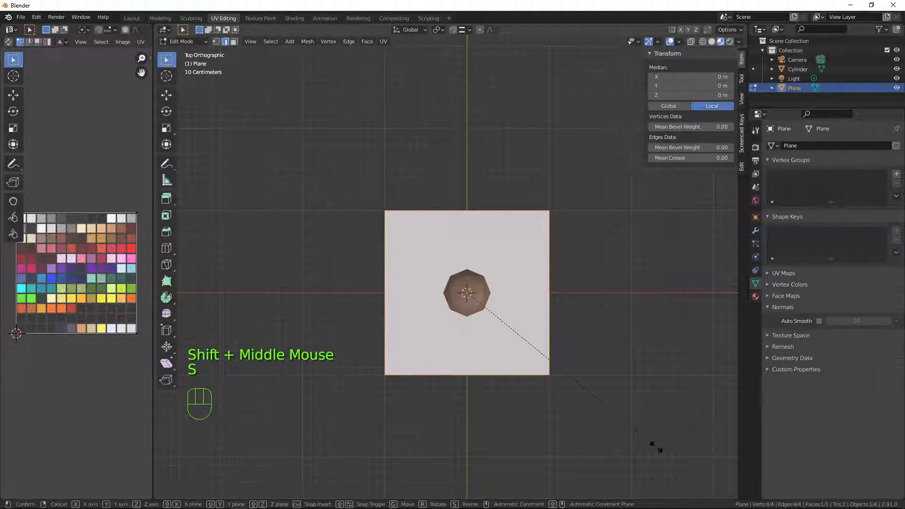
pyautogui.press('y')
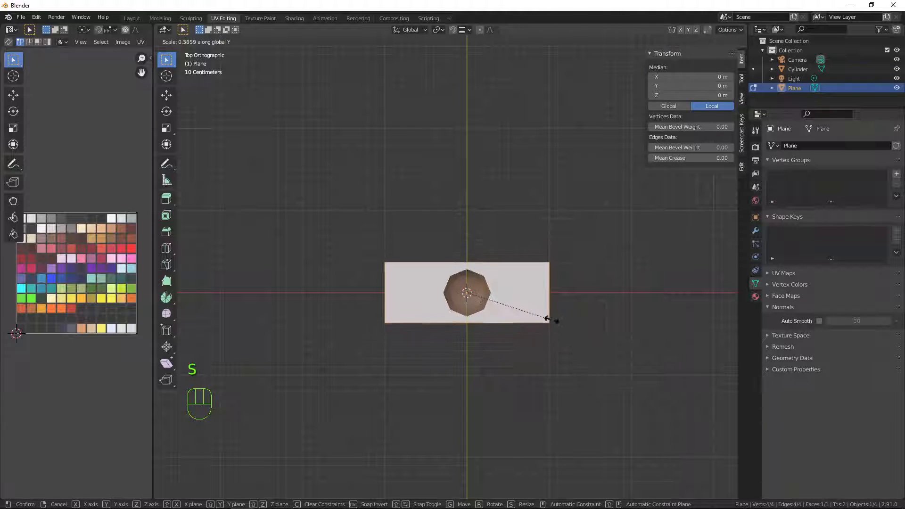
pyautogui.click(537, 314)
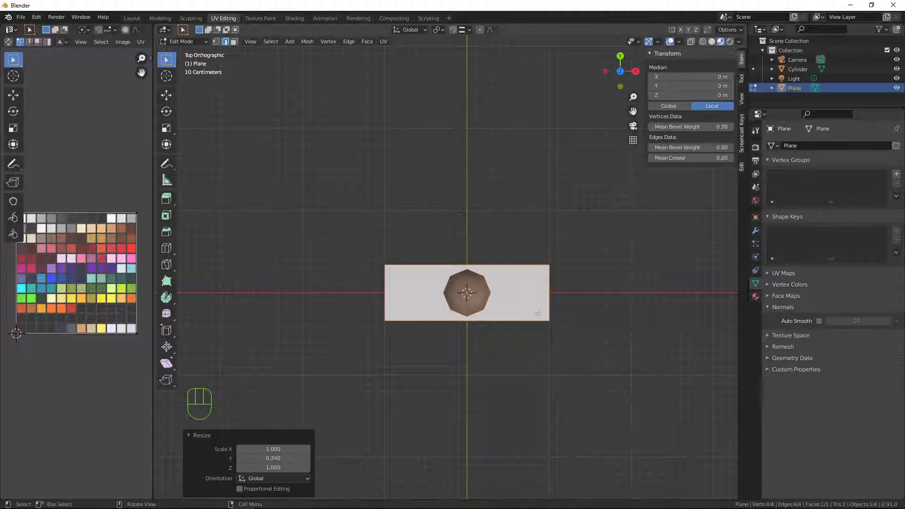
# Step: Move the plane's geometry about -1.3 m along X off the trunk, and lengthen it along X by about 1.277
pyautogui.press('g')
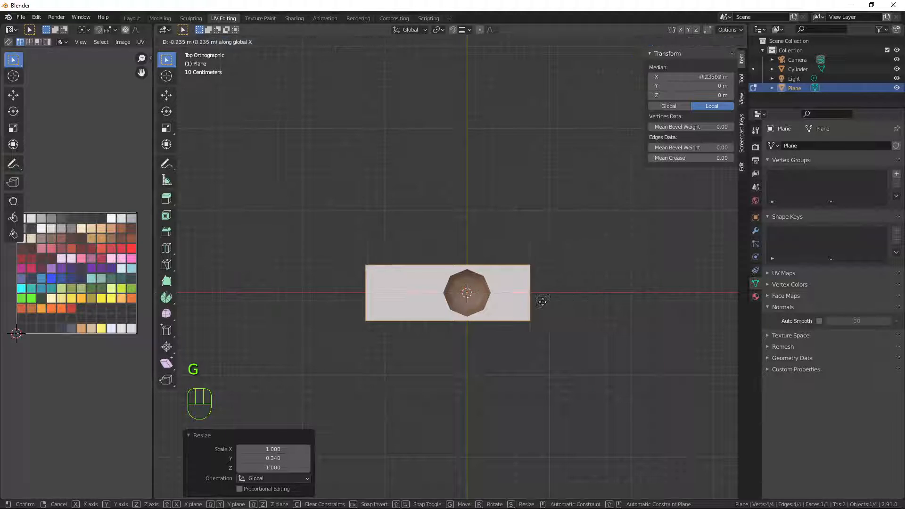
pyautogui.click(478, 298)
pyautogui.moveTo(541, 309); pyautogui.dragTo(558, 284, button='middle')
pyautogui.press('s')
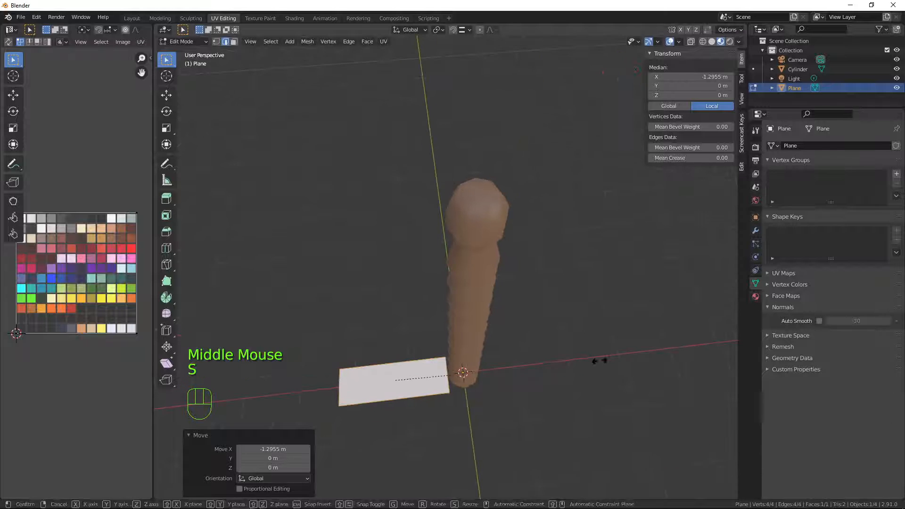
pyautogui.press('x')
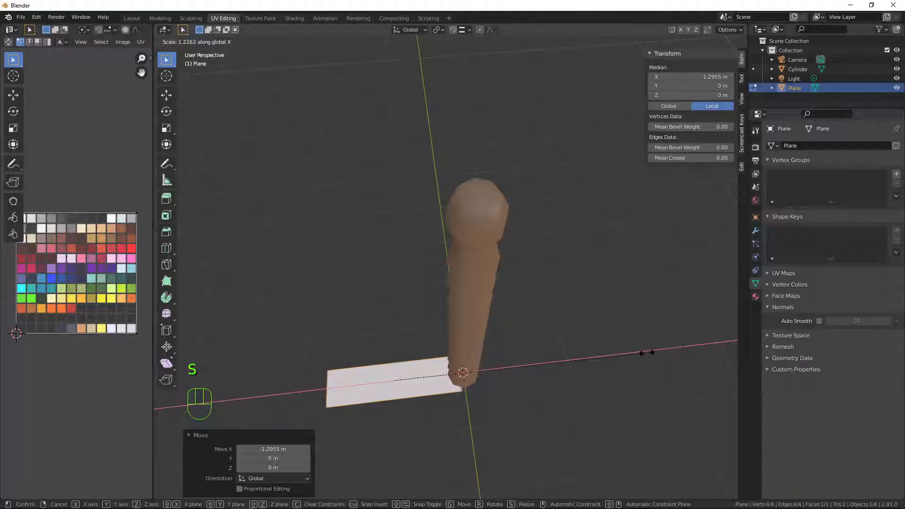
pyautogui.click(655, 352)
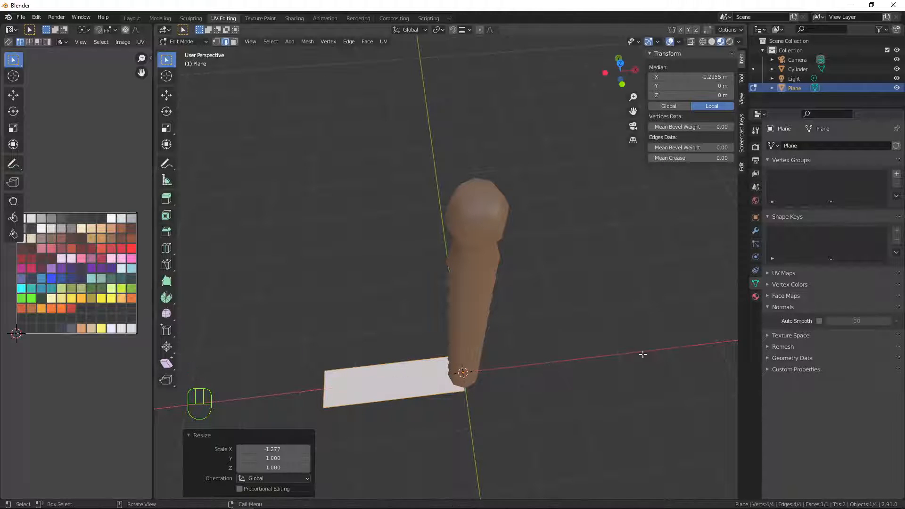
# Step: Shift the strip about -0.55 m and back about 0.23 m along X, leaving its inner end beside the trunk's base
pyautogui.press('g')
pyautogui.press('x')
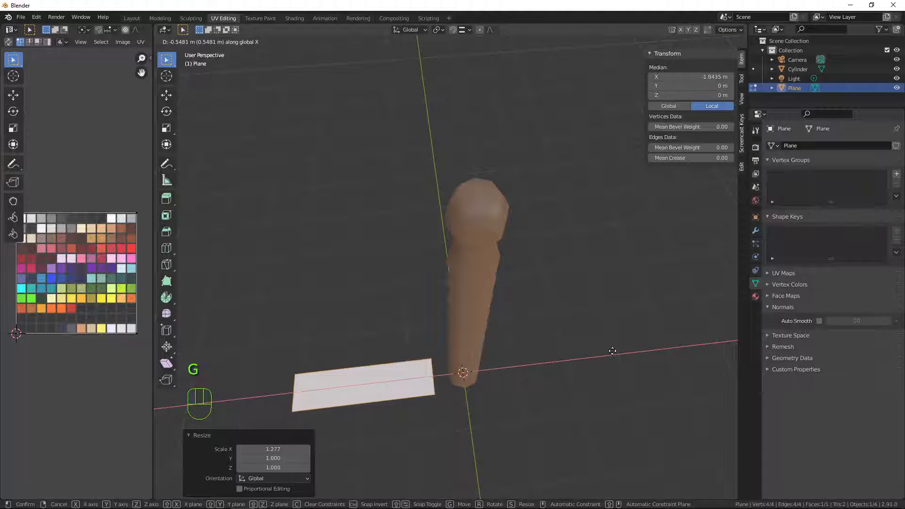
pyautogui.click(608, 351)
pyautogui.moveTo(569, 359); pyautogui.dragTo(510, 357, button='middle')
pyautogui.press('g')
pyautogui.press('x')
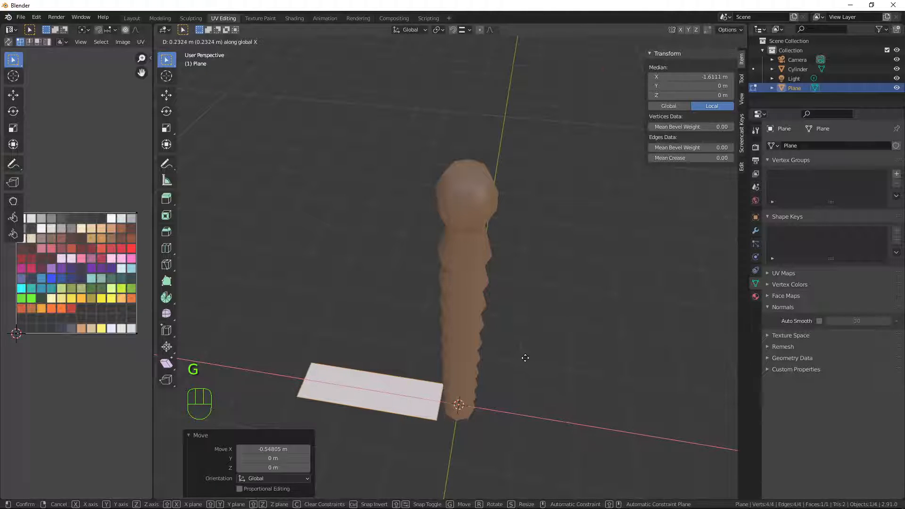
pyautogui.click(523, 357)
# Step: Stretch the strip along X by about 1.07 so that its inner end reaches the trunk's base
pyautogui.press('s')
pyautogui.press('x')
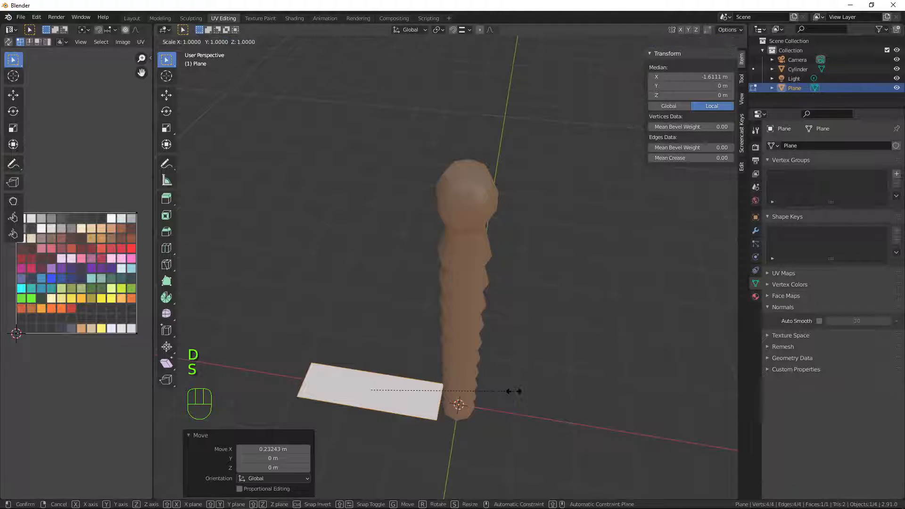
pyautogui.click(524, 393)
pyautogui.scroll(-1, 521, 389)
pyautogui.moveTo(509, 379); pyautogui.dragTo(531, 384, button='middle')
pyautogui.keyDown('shift'); pyautogui.moveTo(434, 377); pyautogui.dragTo(488, 280, button='middle'); pyautogui.keyUp('shift')
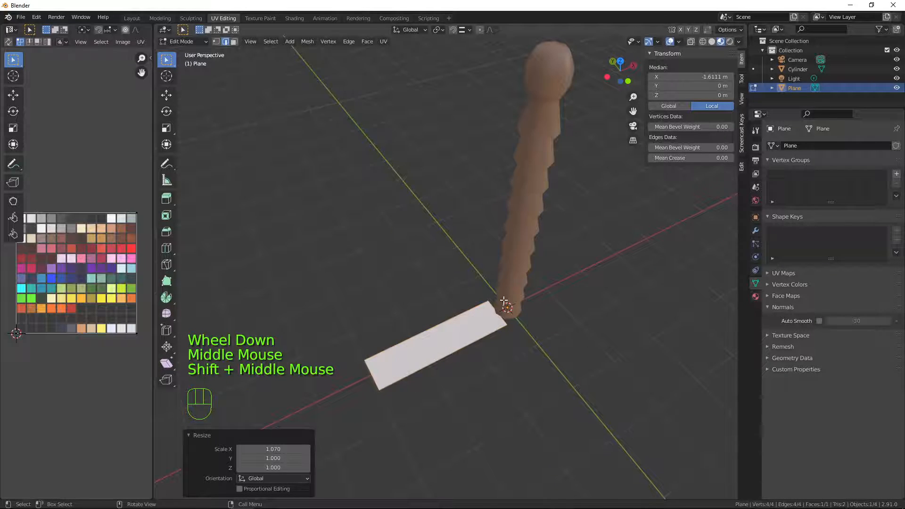
# Step: In top view, add one centered lengthwise loop cut along the leaf strip
pyautogui.press('KP_7')
pyautogui.scroll(2, 503, 299)
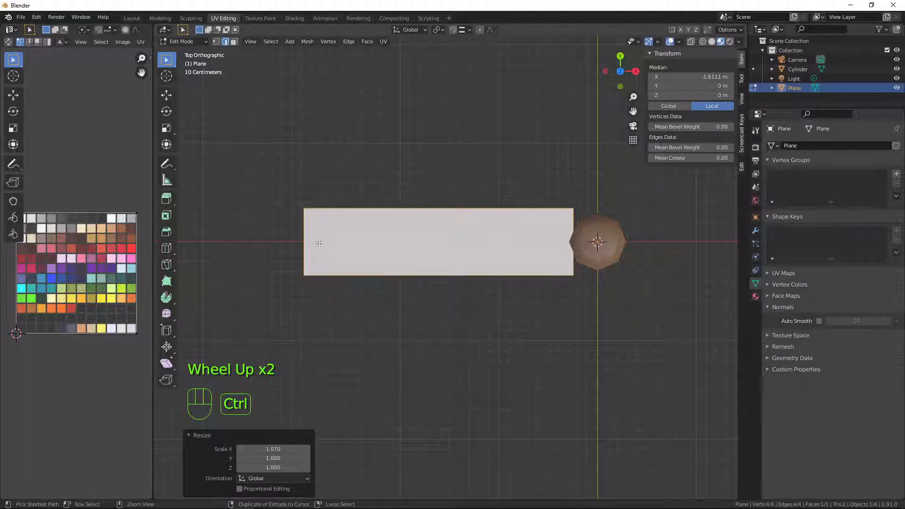
pyautogui.hotkey('ctrl', 'r')
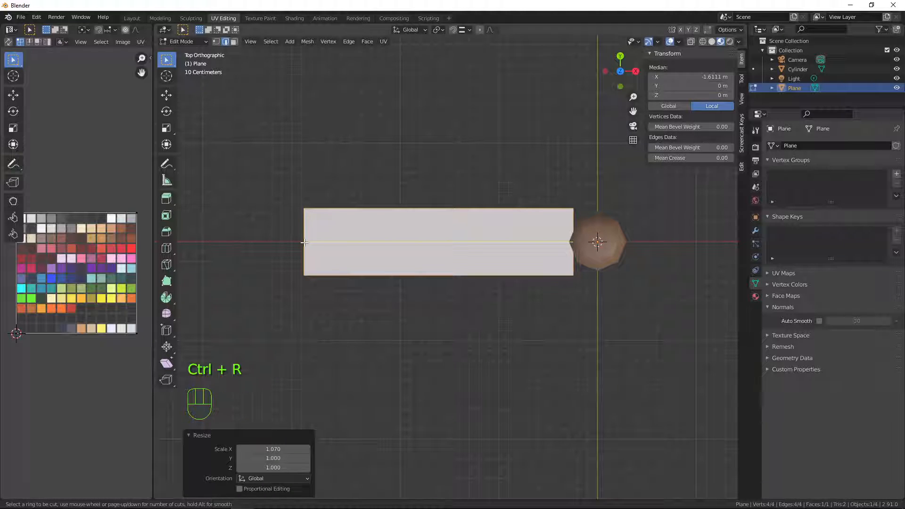
pyautogui.click(304, 242)
pyautogui.rightClick(304, 242)
# Step: Add nine evenly spaced crosswise loop cuts along the strip without sliding them
pyautogui.keyDown('shift'); pyautogui.moveTo(509, 331); pyautogui.dragTo(475, 378, button='middle'); pyautogui.keyUp('shift')
pyautogui.scroll(2, 471, 373)
pyautogui.keyDown('shift'); pyautogui.moveTo(417, 301); pyautogui.dragTo(439, 289, button='middle'); pyautogui.keyUp('shift')
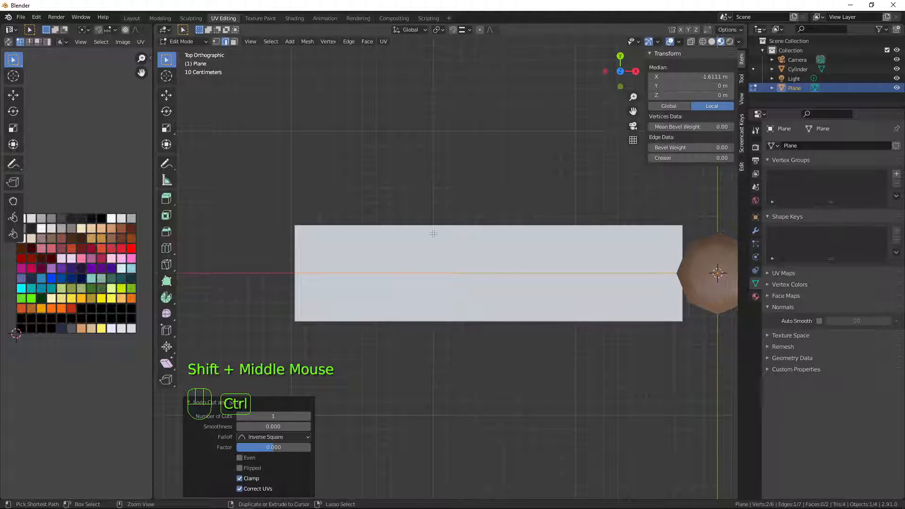
pyautogui.hotkey('ctrl', 'r')
pyautogui.scroll(1, 430, 234)
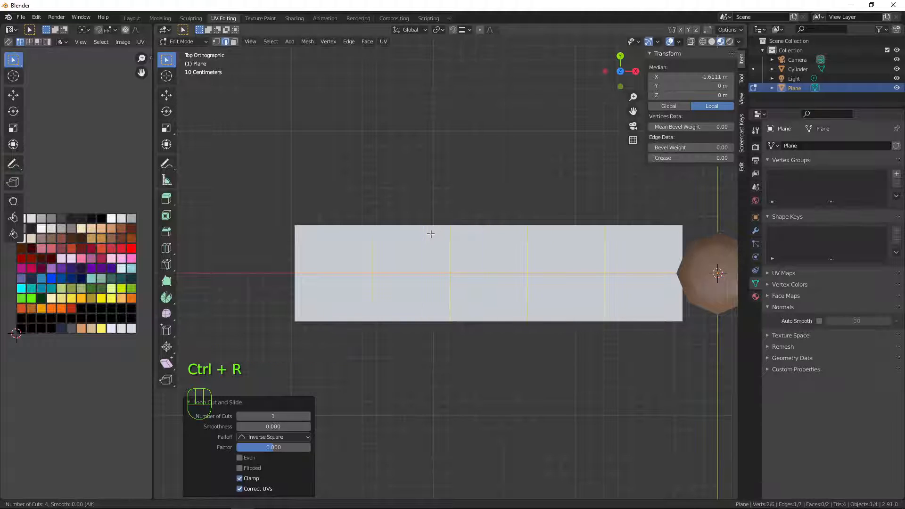
pyautogui.scroll(3, 430, 234)
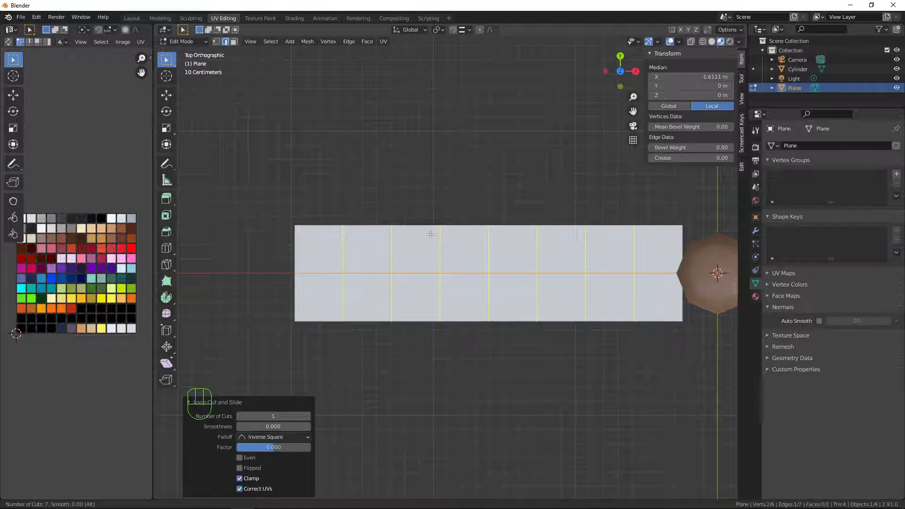
pyautogui.scroll(2, 430, 235)
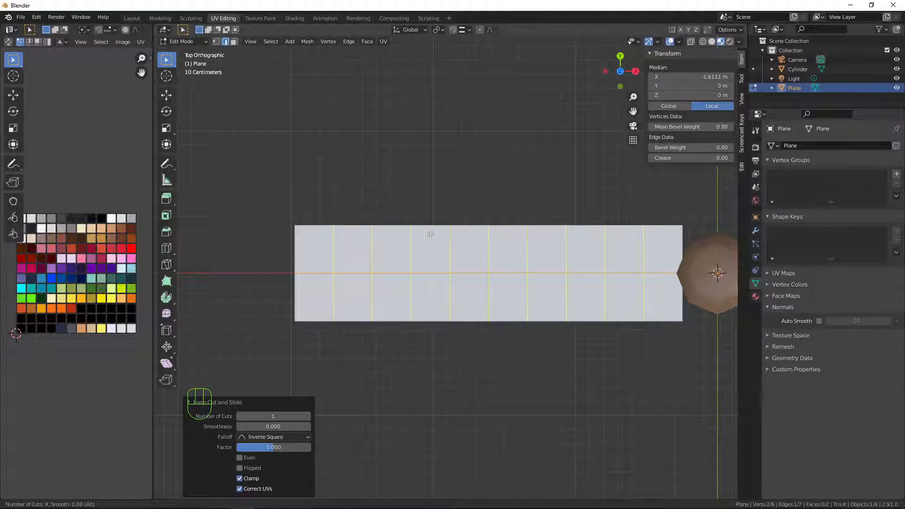
pyautogui.click(431, 234)
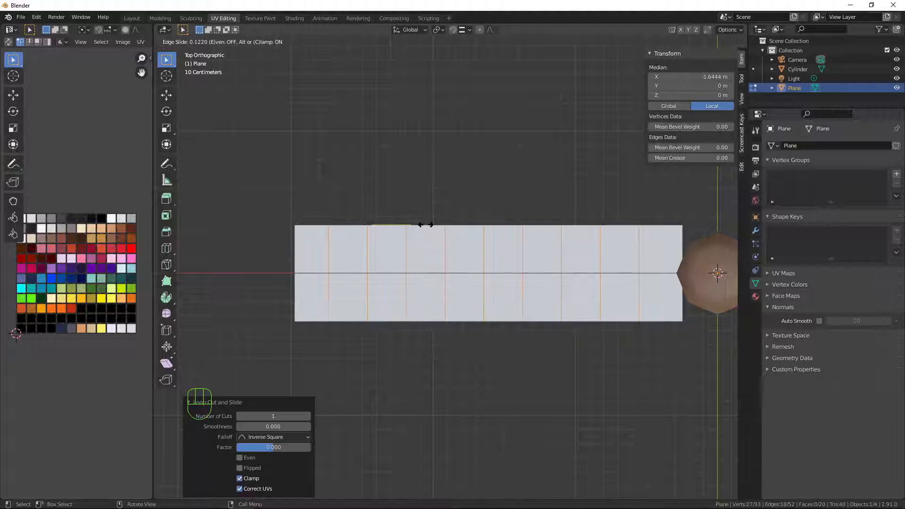
pyautogui.rightClick(427, 224)
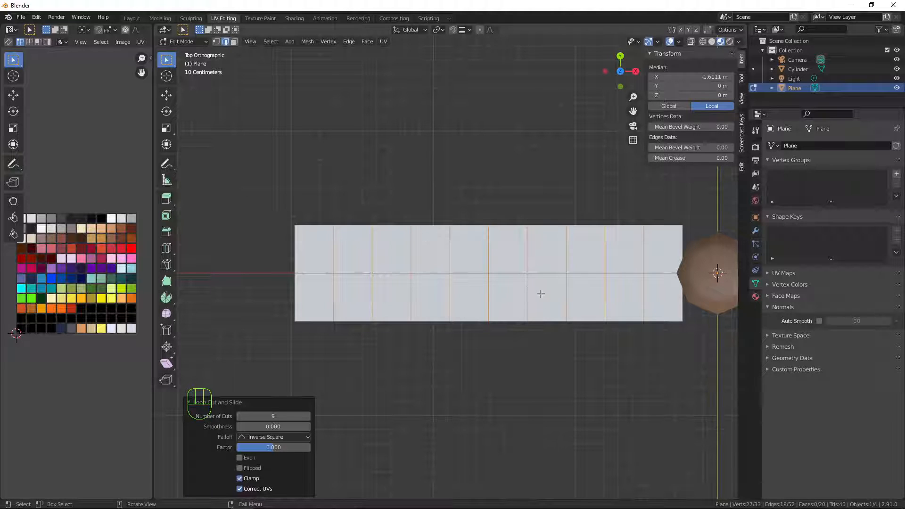
# Step: Set the number of crosswise loop cuts to 8
pyautogui.click(307, 417)
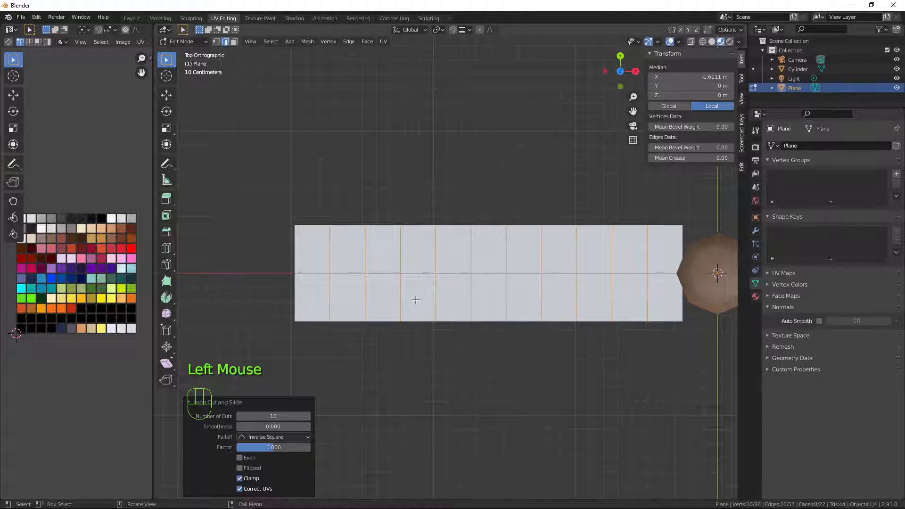
pyautogui.click(241, 416)
pyautogui.click(241, 416)
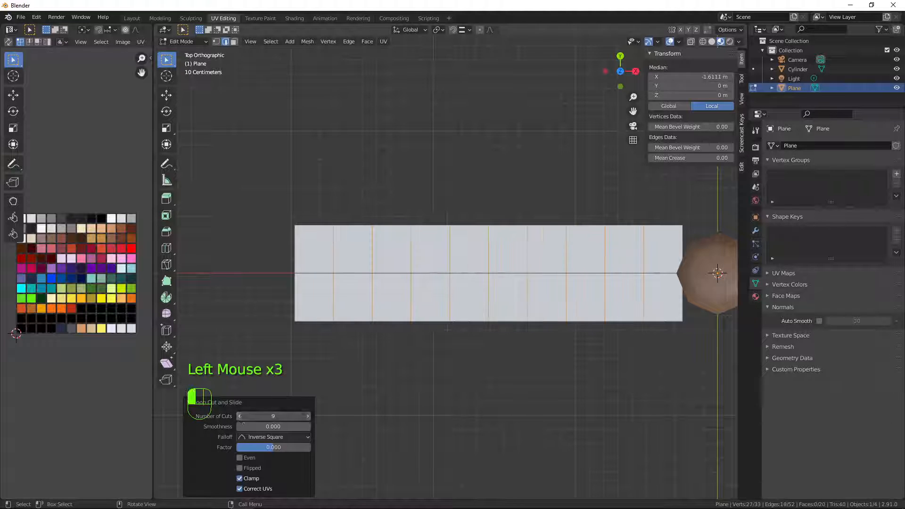
# Step: In vertex mode, select the two corners at the strip's outer end and scale them along Y by about 0.173
pyautogui.moveTo(547, 411)
pyautogui.mouseDown(button='middle')
pyautogui.moveTo(556, 347)
pyautogui.moveTo(531, 404)
pyautogui.moveTo(545, 400)
pyautogui.mouseUp(button='middle')
pyautogui.scroll(1, 539, 386)
pyautogui.press('KP_7')
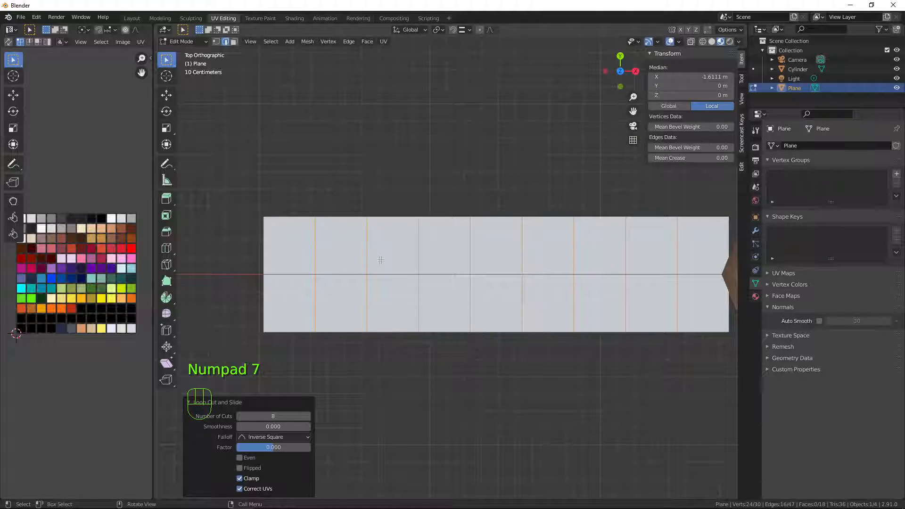
pyautogui.press('1')
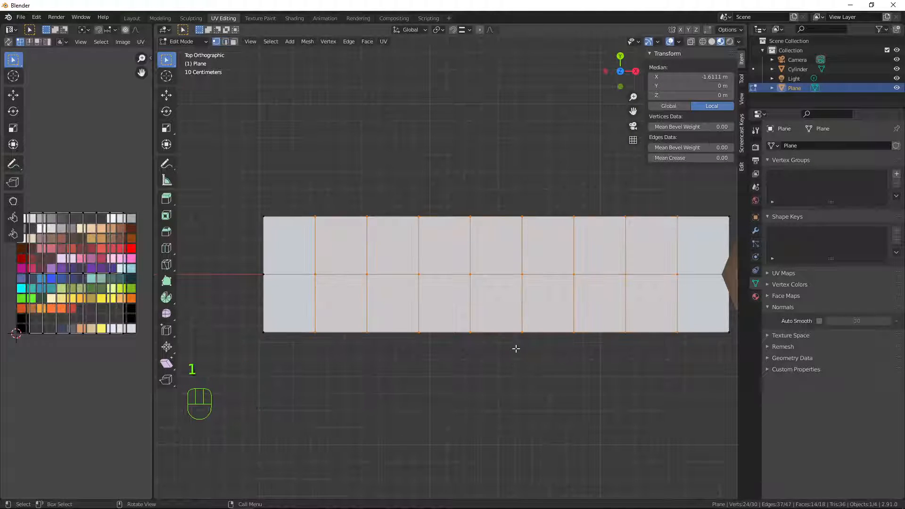
pyautogui.click(263, 217)
pyautogui.keyDown('shift'); pyautogui.click(263, 332); pyautogui.keyUp('shift')
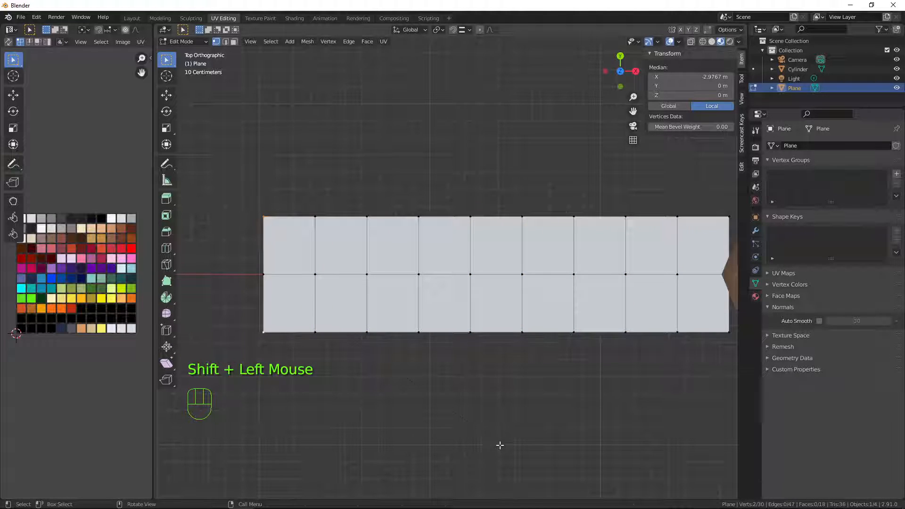
pyautogui.press('s')
pyautogui.press('y')
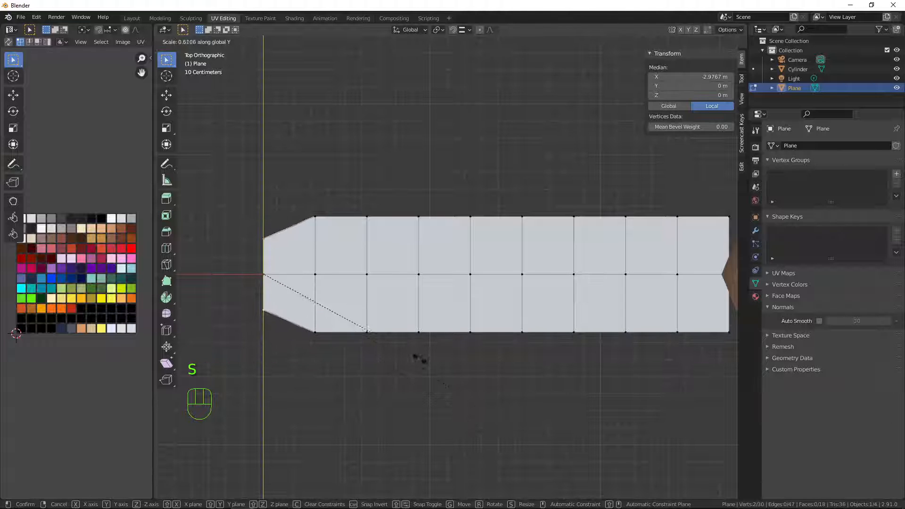
pyautogui.click(319, 297)
# Step: Narrow the outer tip's corners further along Y into a small blunt point, and select a single vertex at the tip
pyautogui.scroll(3, 258, 348)
pyautogui.keyDown('shift'); pyautogui.moveTo(260, 317); pyautogui.dragTo(419, 339, button='middle'); pyautogui.keyUp('shift')
pyautogui.press('s')
pyautogui.press('y')
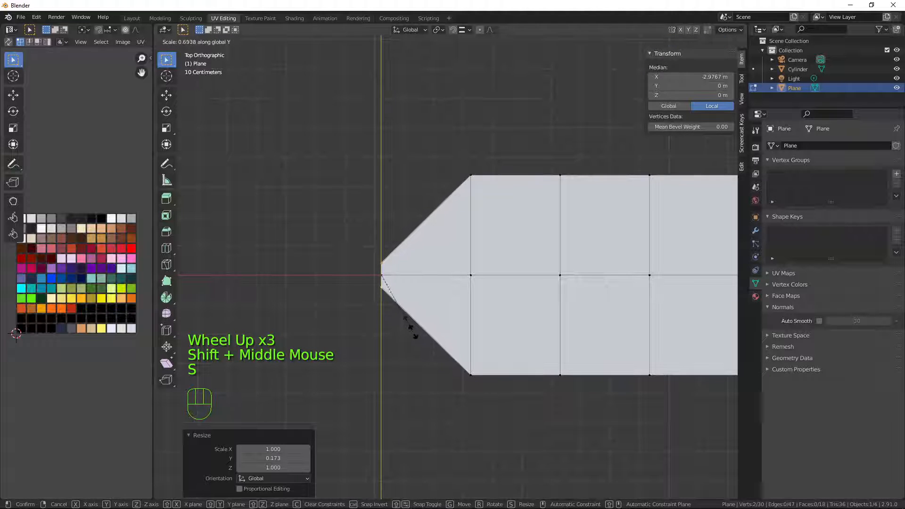
pyautogui.click(388, 279)
pyautogui.click(381, 268)
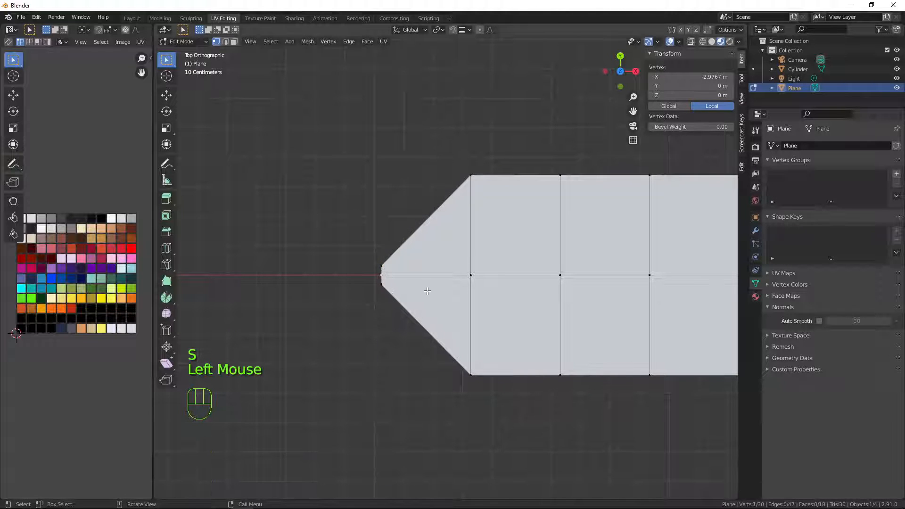
# Step: Move the centre vertex at the plane's pointed end about 0.02 m outward along X
pyautogui.press('g')
pyautogui.press('x')
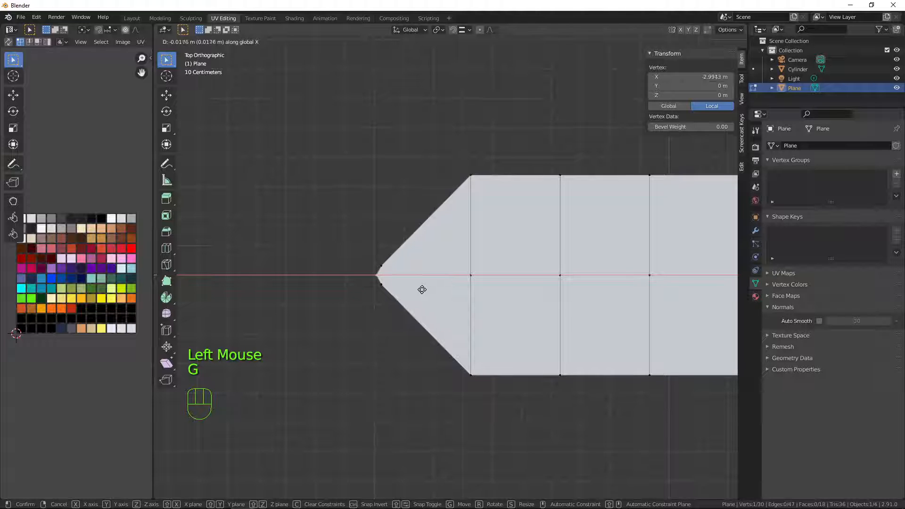
pyautogui.click(421, 289)
# Step: Spread the two vertices flanking the pointed tip by scaling them along Y by about 1.14
pyautogui.scroll(-2, 421, 288)
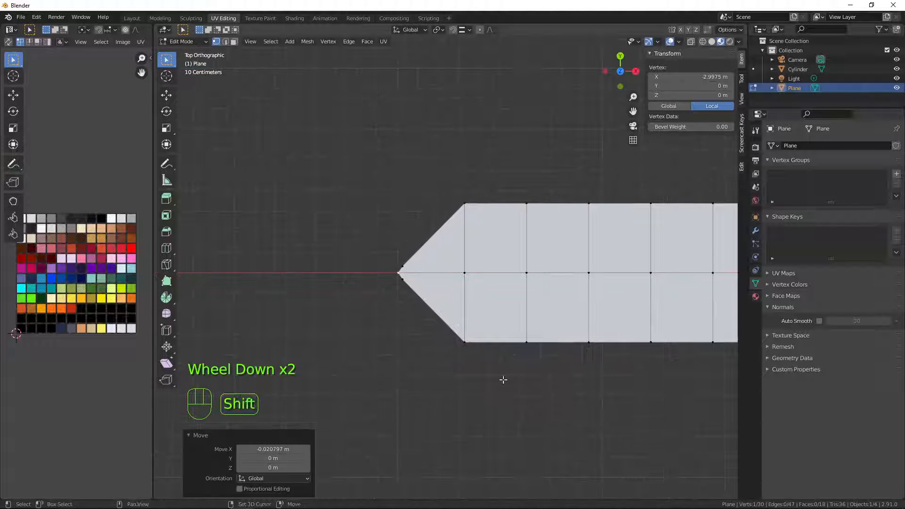
pyautogui.keyDown('shift'); pyautogui.moveTo(503, 380); pyautogui.dragTo(372, 366, button='middle'); pyautogui.keyUp('shift')
pyautogui.keyDown('shift'); pyautogui.moveTo(491, 363); pyautogui.dragTo(499, 372, button='middle'); pyautogui.keyUp('shift')
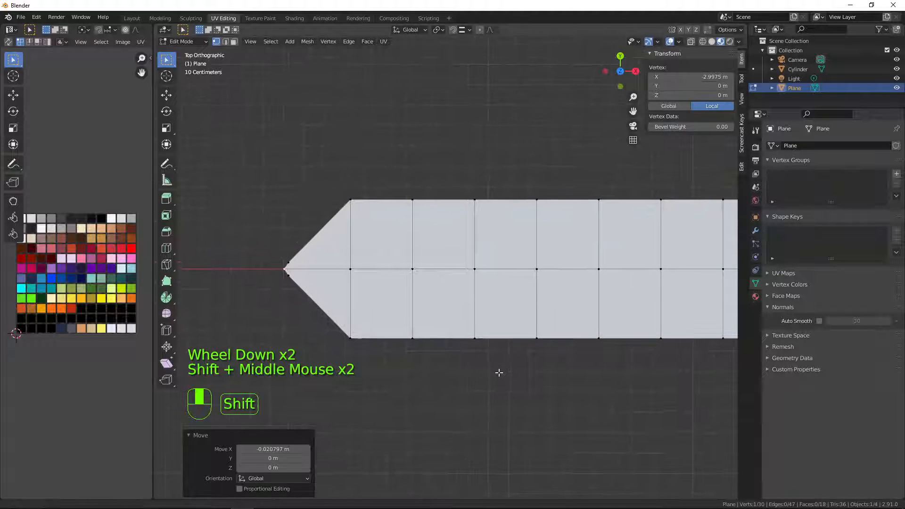
pyautogui.scroll(2, 499, 373)
pyautogui.keyDown('shift'); pyautogui.moveTo(246, 254); pyautogui.dragTo(387, 266, button='middle'); pyautogui.keyUp('shift')
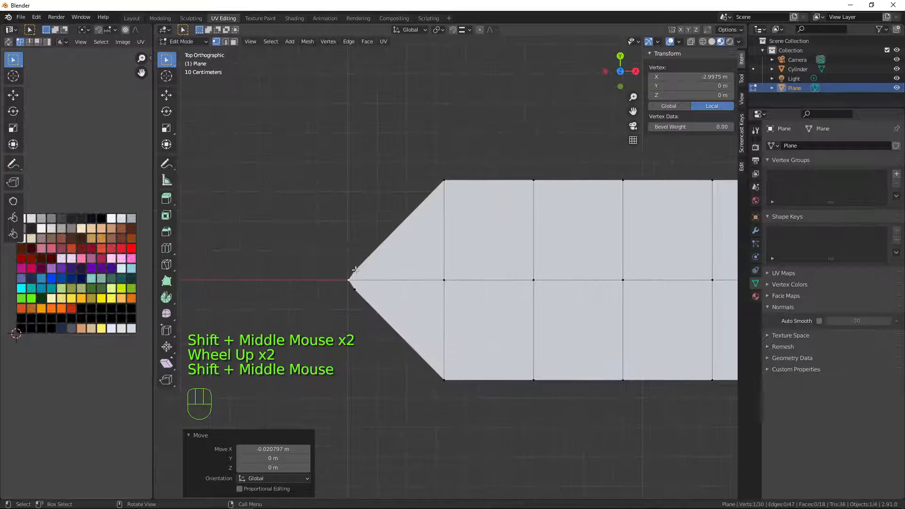
pyautogui.click(353, 271)
pyautogui.keyDown('shift'); pyautogui.click(355, 289); pyautogui.keyUp('shift')
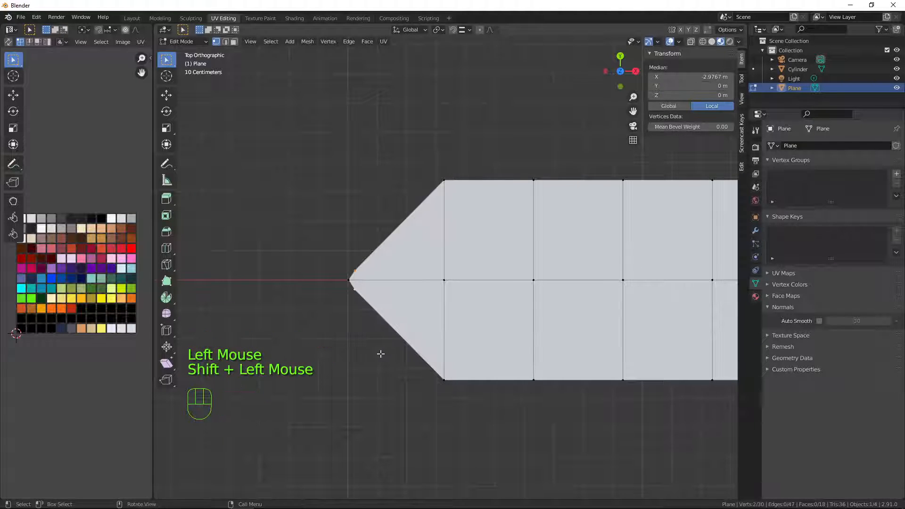
pyautogui.press('s')
pyautogui.press('y')
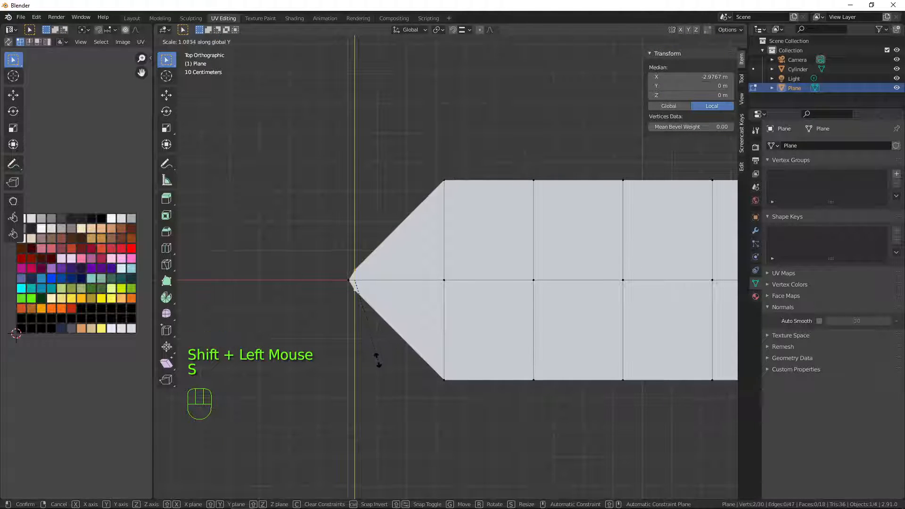
pyautogui.click(371, 364)
# Step: Widen the third vertex column from the tip by scaling its two outer vertices along Y by about 1.24
pyautogui.keyDown('shift'); pyautogui.moveTo(557, 368); pyautogui.dragTo(460, 347, button='middle'); pyautogui.keyUp('shift')
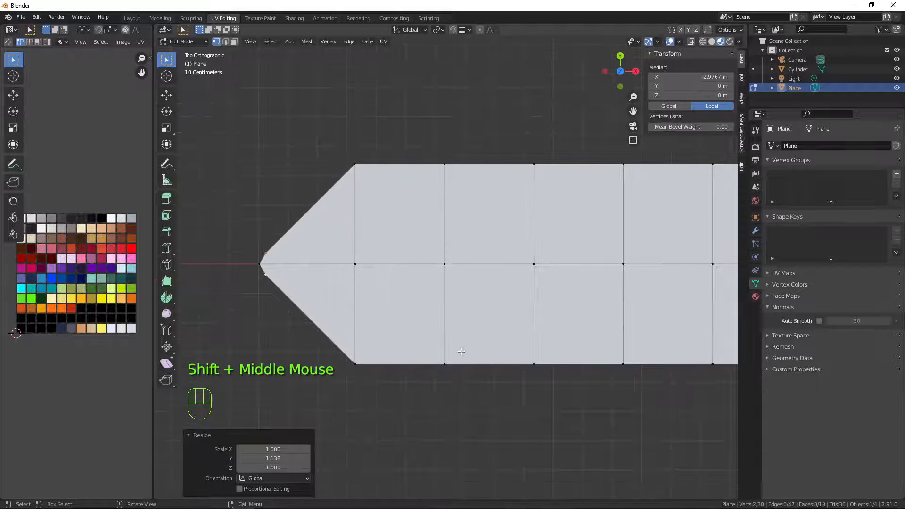
pyautogui.scroll(-2, 529, 395)
pyautogui.keyDown('shift'); pyautogui.moveTo(529, 396); pyautogui.dragTo(481, 377, button='middle'); pyautogui.keyUp('shift')
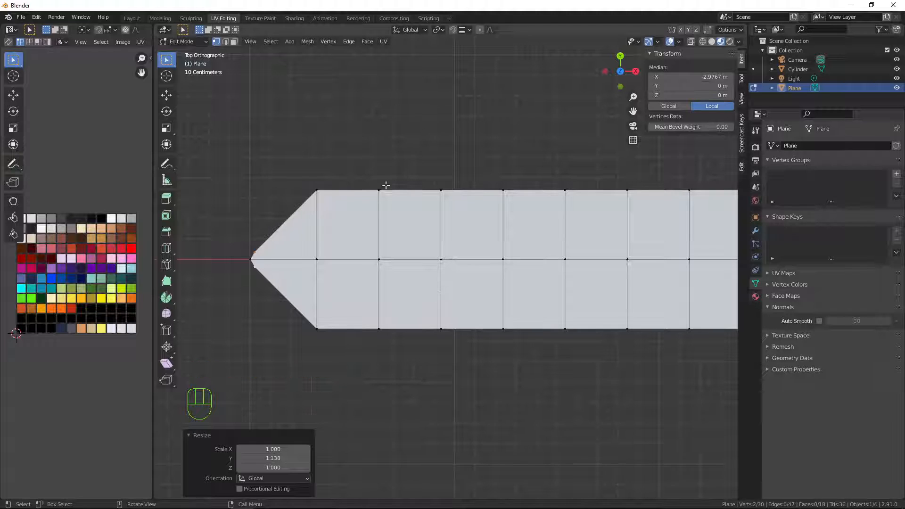
pyautogui.click(379, 190)
pyautogui.keyDown('shift'); pyautogui.click(380, 330); pyautogui.keyUp('shift')
pyautogui.press('s')
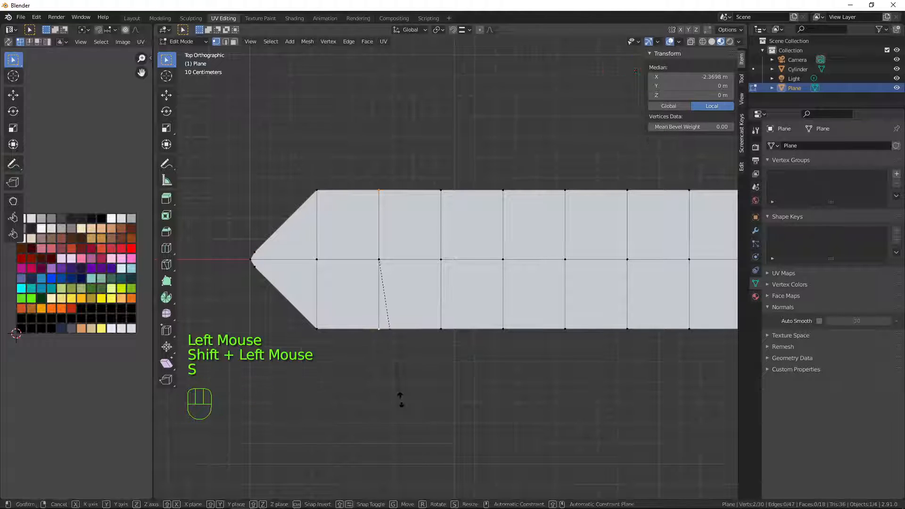
pyautogui.press('y')
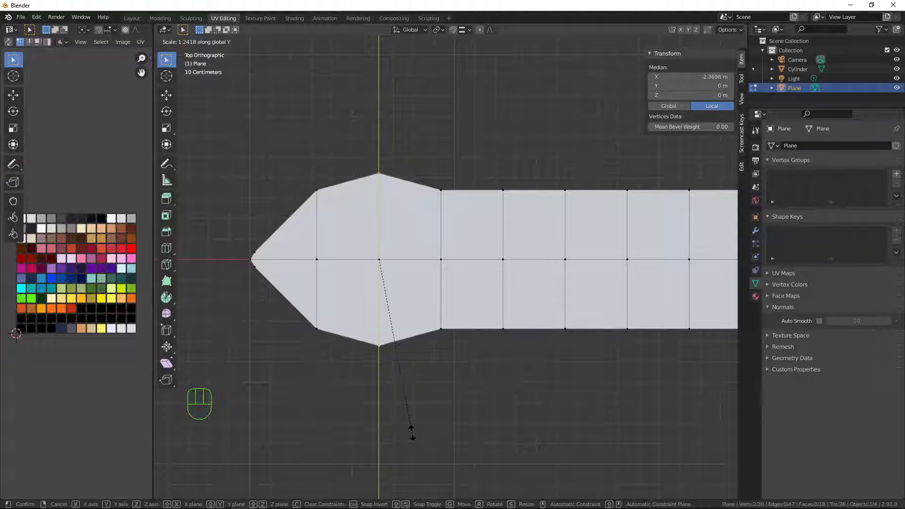
pyautogui.click(412, 429)
# Step: Widen the fourth vertex column from the tip by scaling its outer vertices along Y by about 1.3
pyautogui.scroll(-2, 445, 376)
pyautogui.keyDown('shift'); pyautogui.moveTo(546, 402); pyautogui.dragTo(462, 416, button='middle'); pyautogui.keyUp('shift')
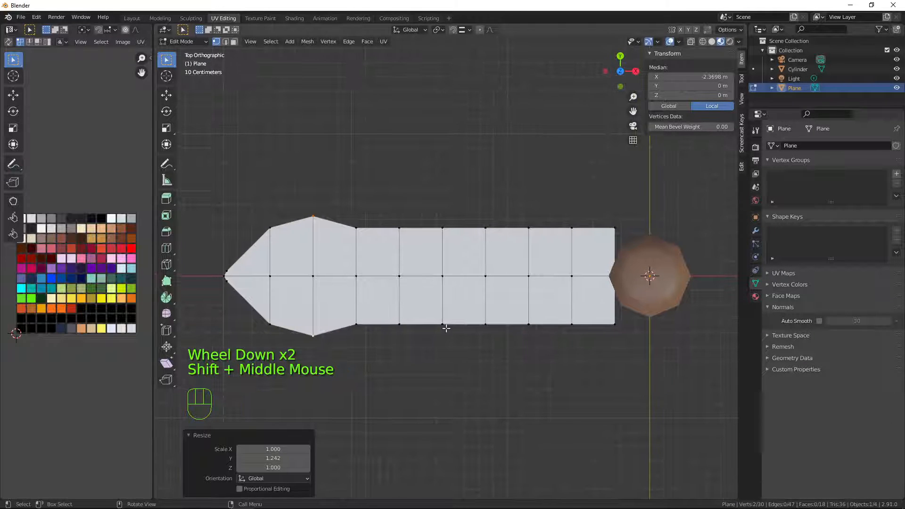
pyautogui.keyDown('shift'); pyautogui.moveTo(566, 345); pyautogui.dragTo(586, 352, button='middle'); pyautogui.keyUp('shift')
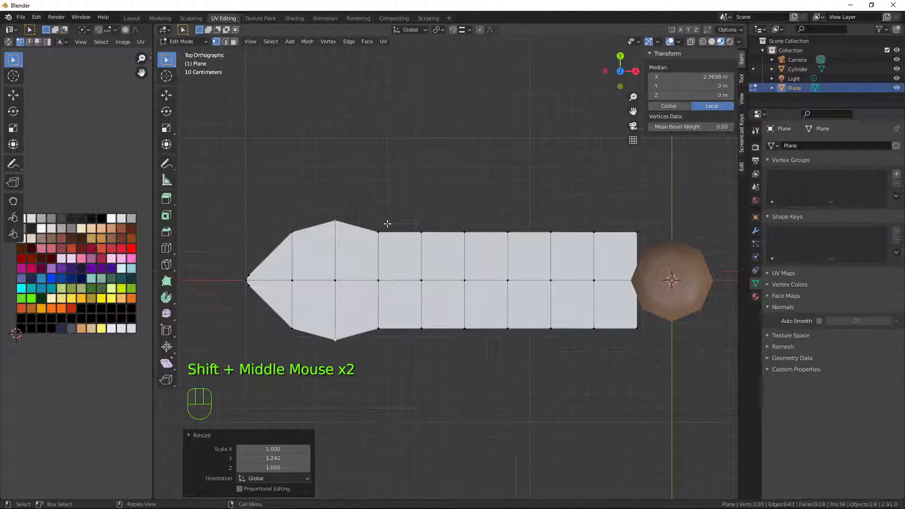
pyautogui.click(381, 329)
pyautogui.keyDown('shift'); pyautogui.click(381, 329); pyautogui.keyUp('shift')
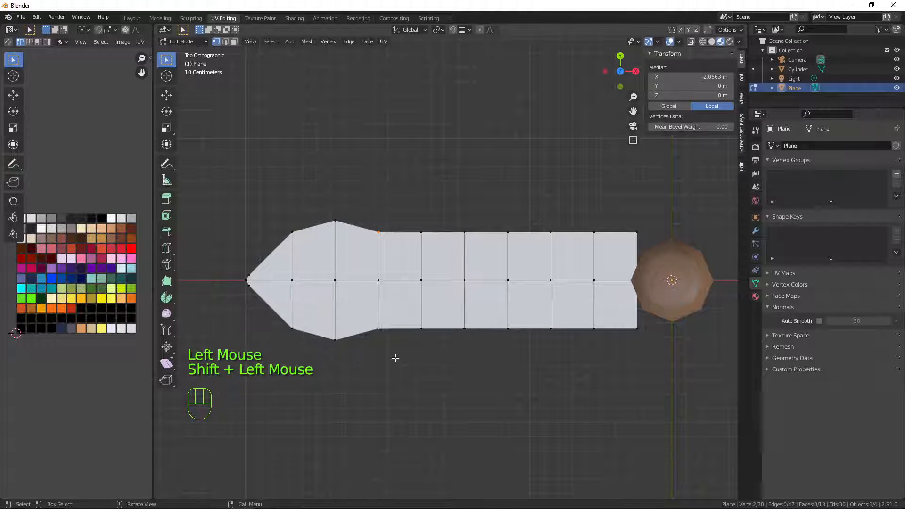
pyautogui.press('s')
pyautogui.press('y')
pyautogui.click(402, 379)
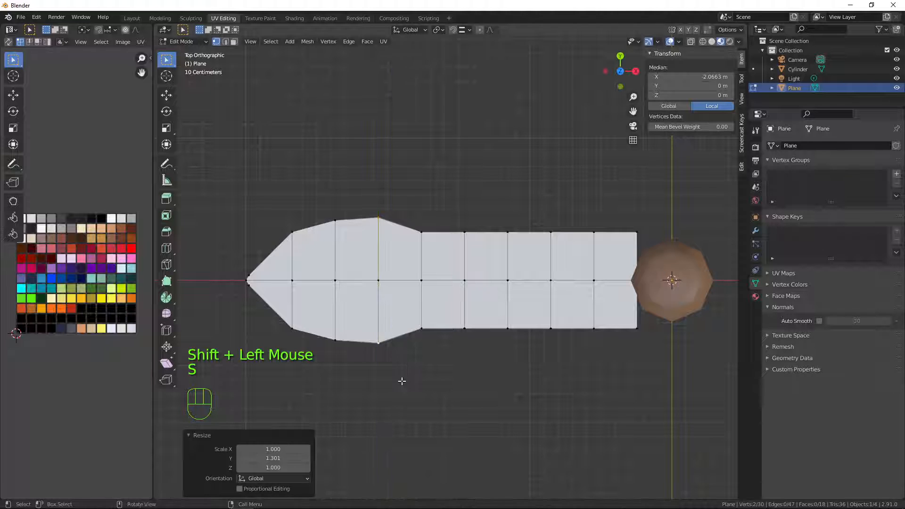
# Step: Widen the fifth vertex column from the tip by scaling its outer vertices along Y by about 1.17
pyautogui.click(424, 233)
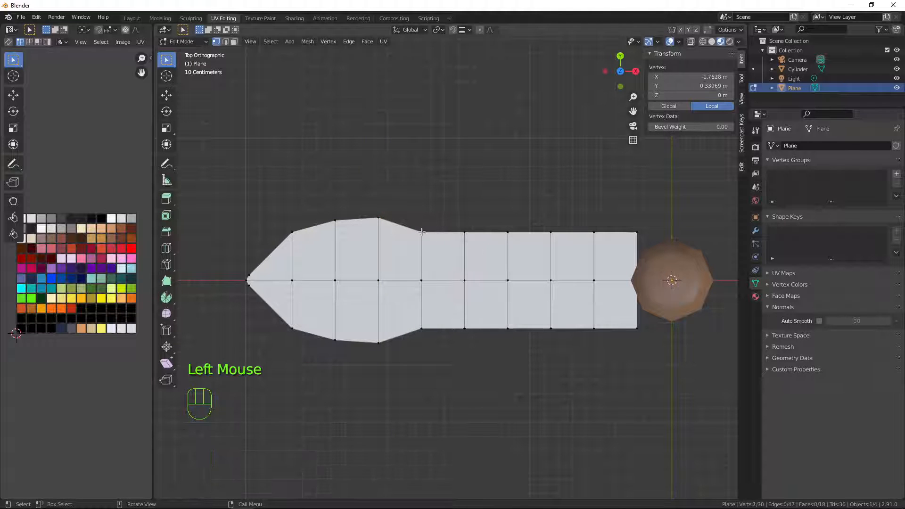
pyautogui.keyDown('shift'); pyautogui.click(422, 329); pyautogui.keyUp('shift')
pyautogui.press('s')
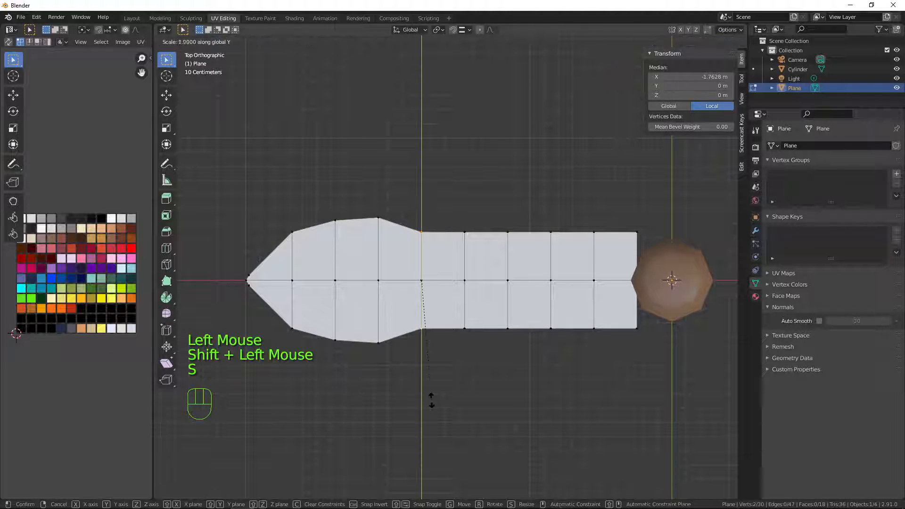
pyautogui.press('y')
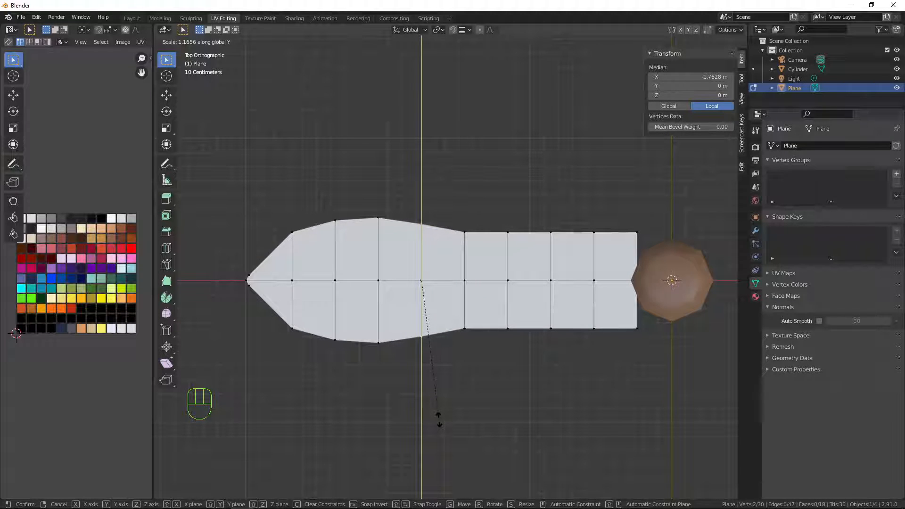
pyautogui.click(439, 420)
# Step: Narrow the seventh vertex column from the tip by scaling its outer vertices along Y to about 0.54
pyautogui.click(511, 233)
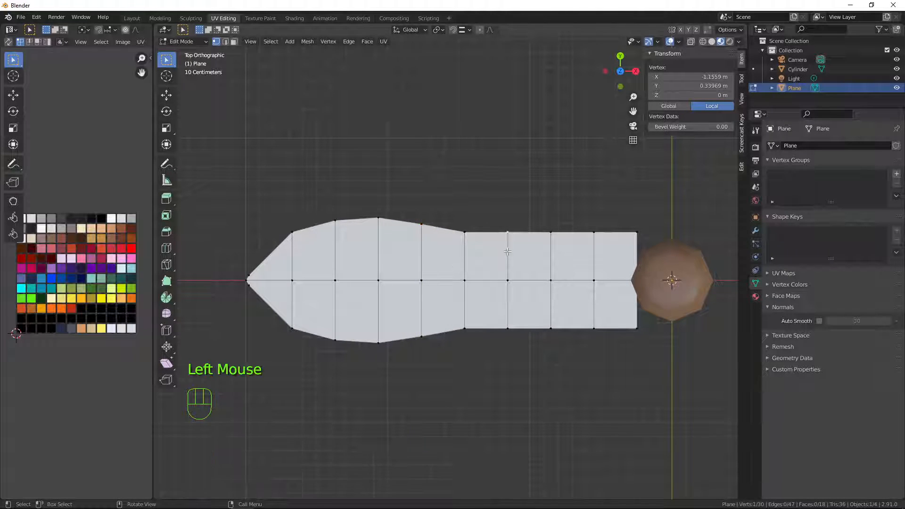
pyautogui.keyDown('shift'); pyautogui.click(504, 328); pyautogui.keyUp('shift')
pyautogui.press('s')
pyautogui.press('y')
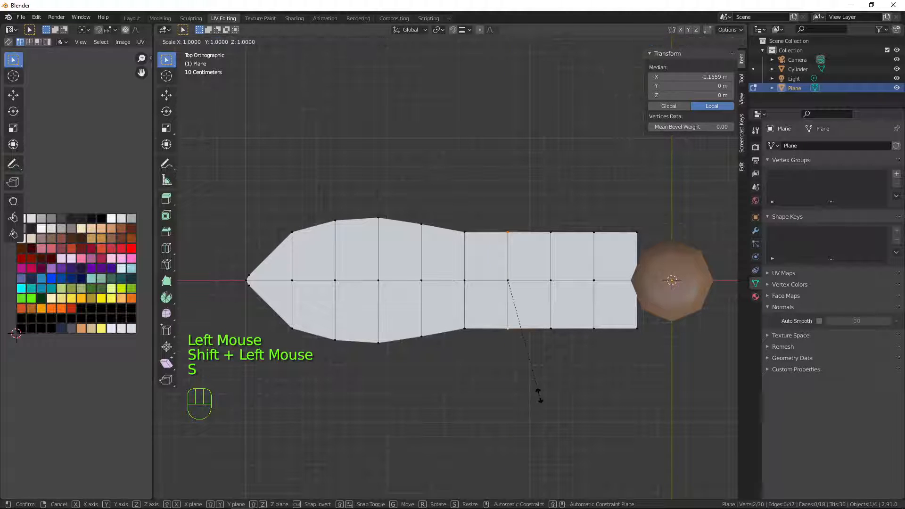
pyautogui.click(535, 339)
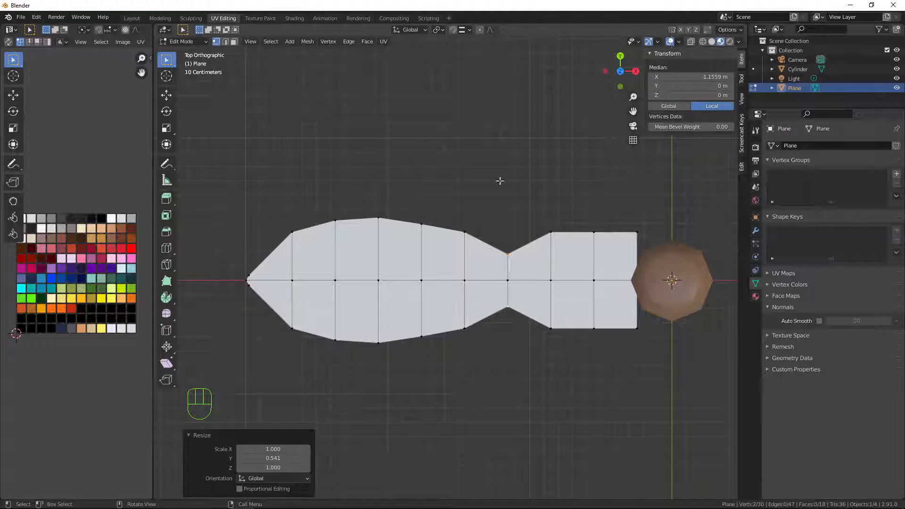
# Step: Widen the fifth vertex column further by scaling its outer vertices along Y by about 1.08
pyautogui.click(421, 223)
pyautogui.keyDown('shift'); pyautogui.click(422, 336); pyautogui.keyUp('shift')
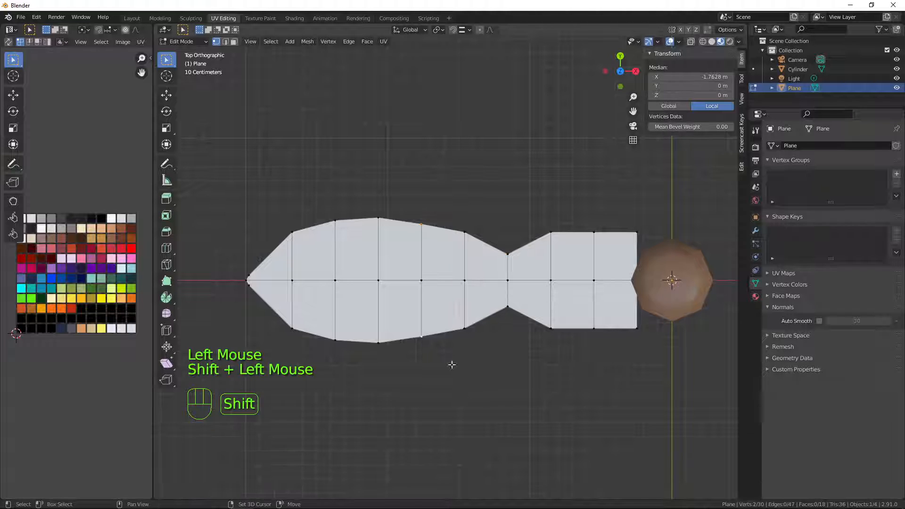
pyautogui.press('s')
pyautogui.press('y')
pyautogui.click(467, 376)
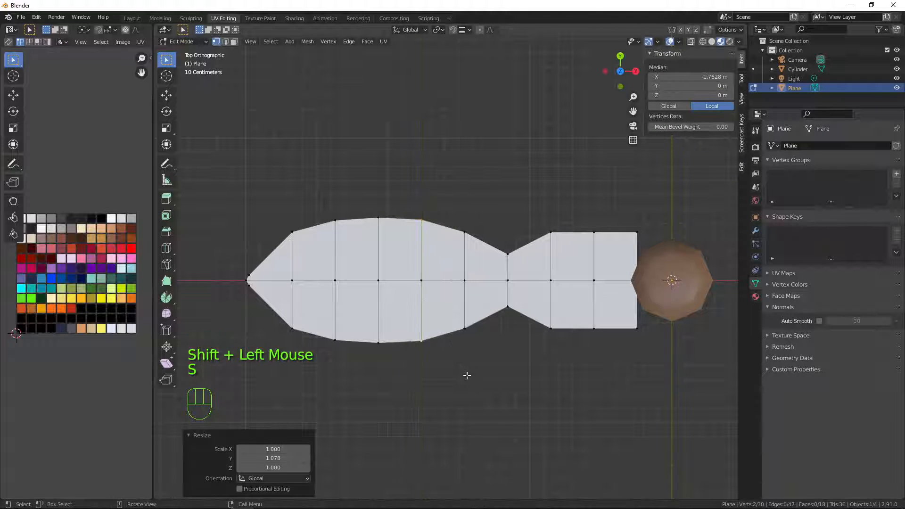
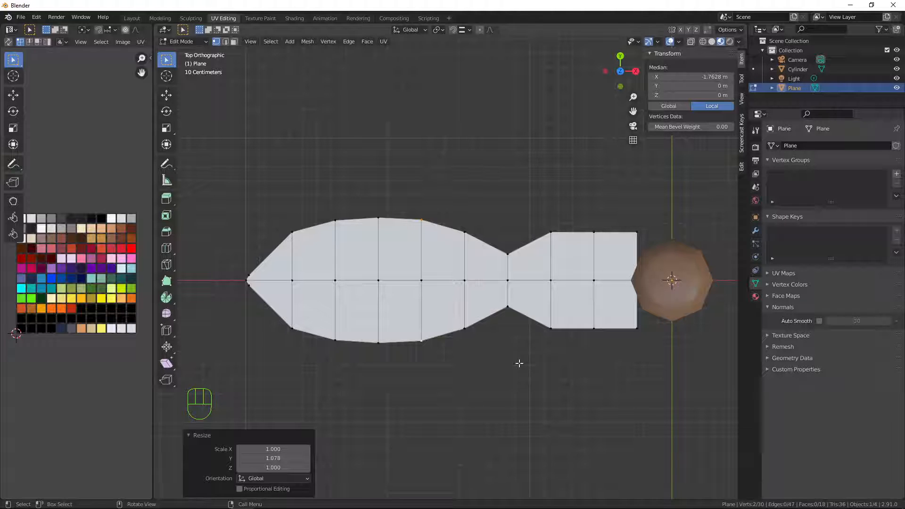
# Step: Widen the sixth vertex column from the tip slightly, scaling its outer vertices along Y by about 1.1
pyautogui.click(465, 241)
pyautogui.press('shift')
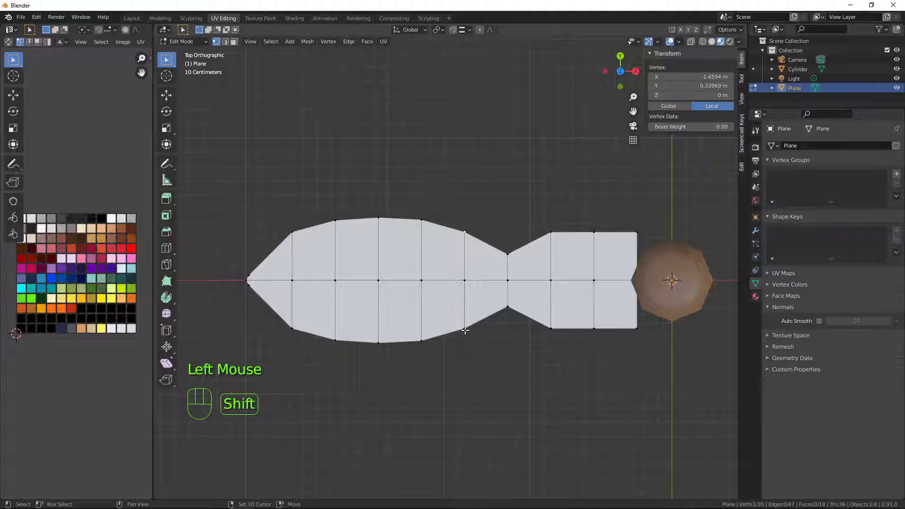
pyautogui.keyDown('shift'); pyautogui.click(465, 331); pyautogui.keyUp('shift')
pyautogui.press('s')
pyautogui.press('y')
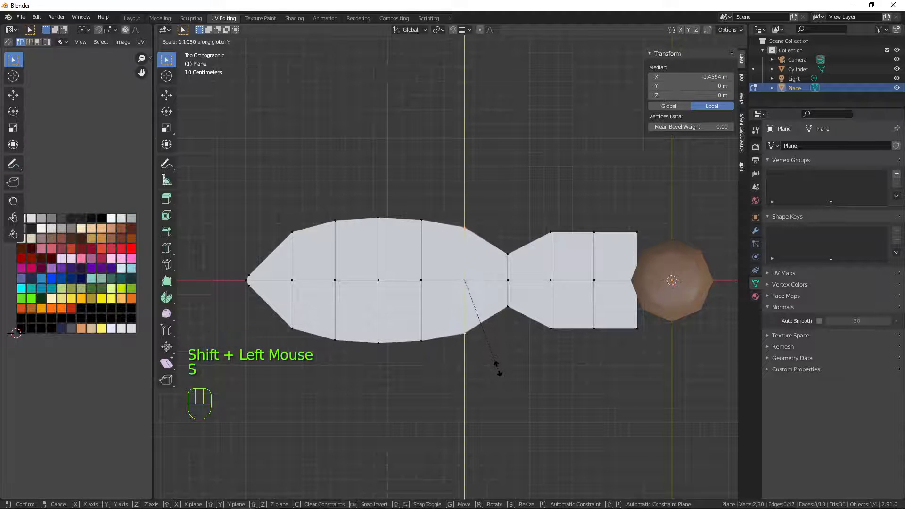
pyautogui.click(496, 369)
# Step: Widen the pinched seventh vertex column by scaling its outer vertices along Y by about 1.49
pyautogui.click(508, 305)
pyautogui.press('shift')
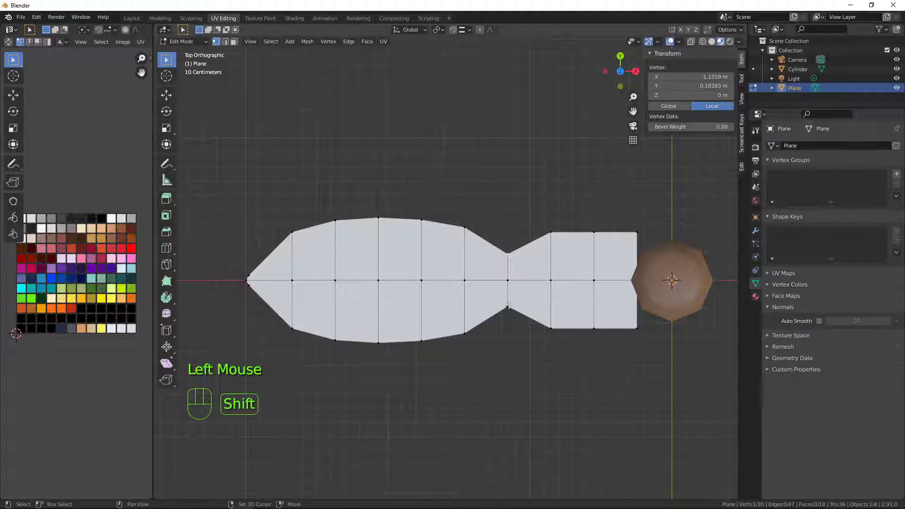
pyautogui.keyDown('shift'); pyautogui.click(507, 254); pyautogui.keyUp('shift')
pyautogui.press('s')
pyautogui.press('y')
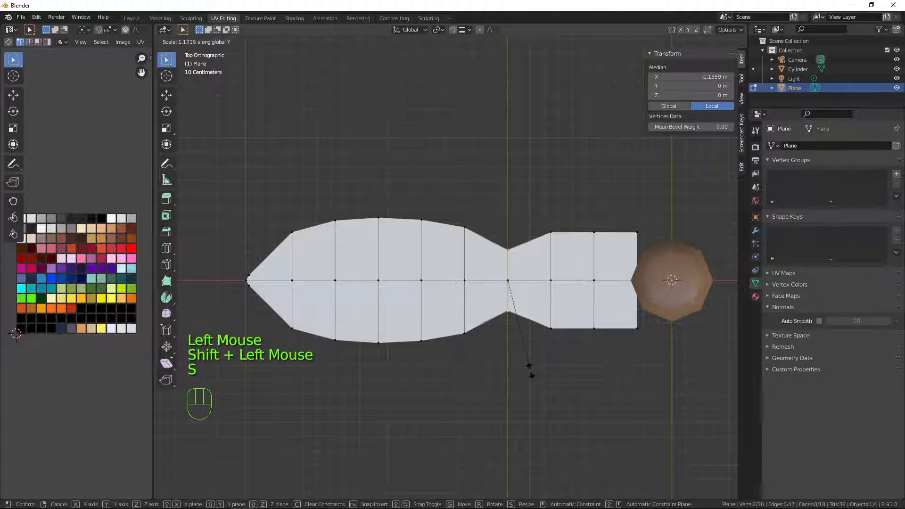
pyautogui.click(530, 394)
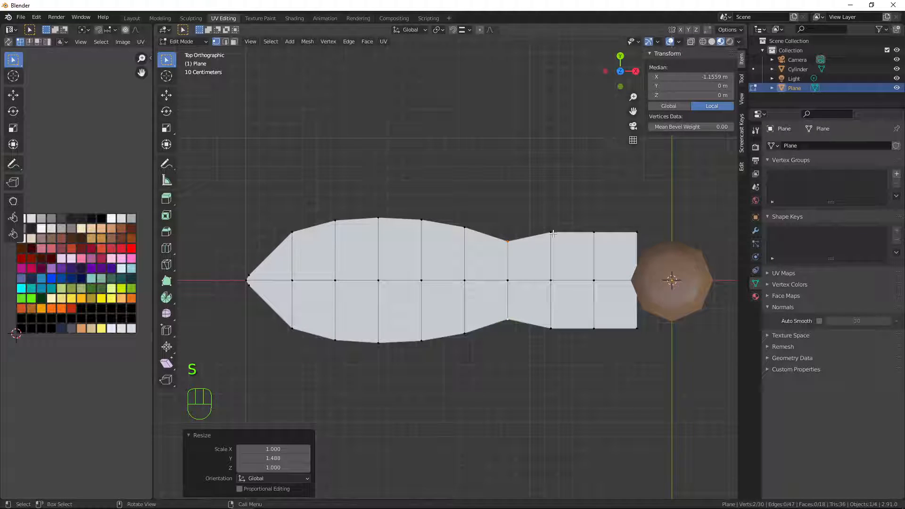
# Step: Narrow the eighth vertex column from the tip by scaling its outer vertices along Y to about 0.45
pyautogui.keyDown('shift'); pyautogui.click(552, 327); pyautogui.keyUp('shift')
pyautogui.press('s')
pyautogui.press('y')
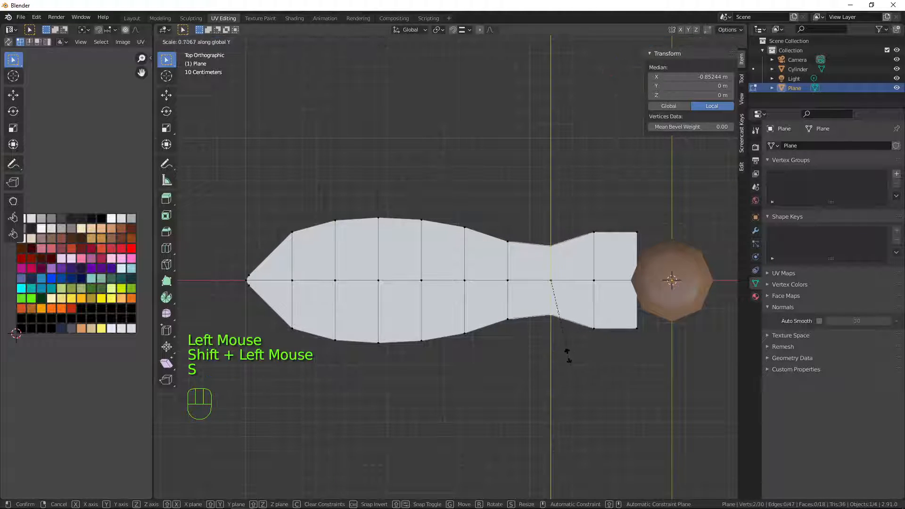
pyautogui.click(564, 328)
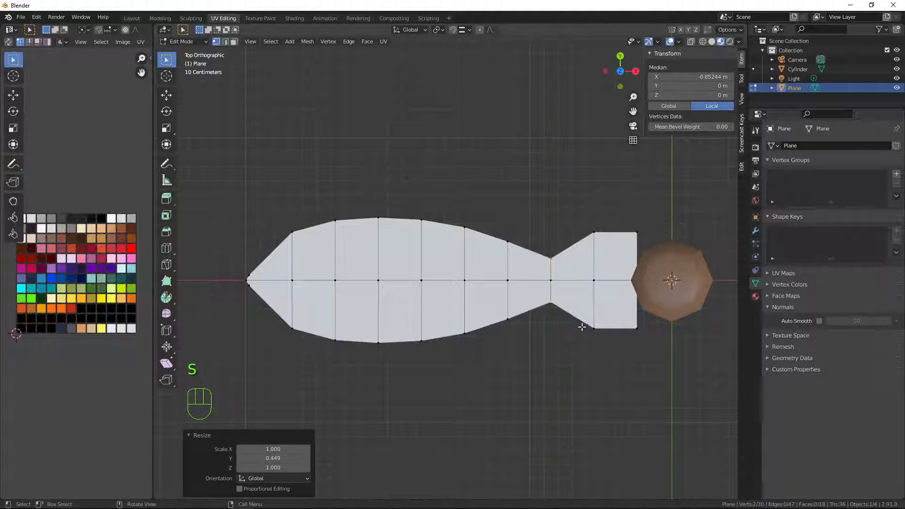
# Step: Pinch the ninth vertex column into a thin stem by scaling its outer vertices along Y to about 0.08
pyautogui.click(590, 327)
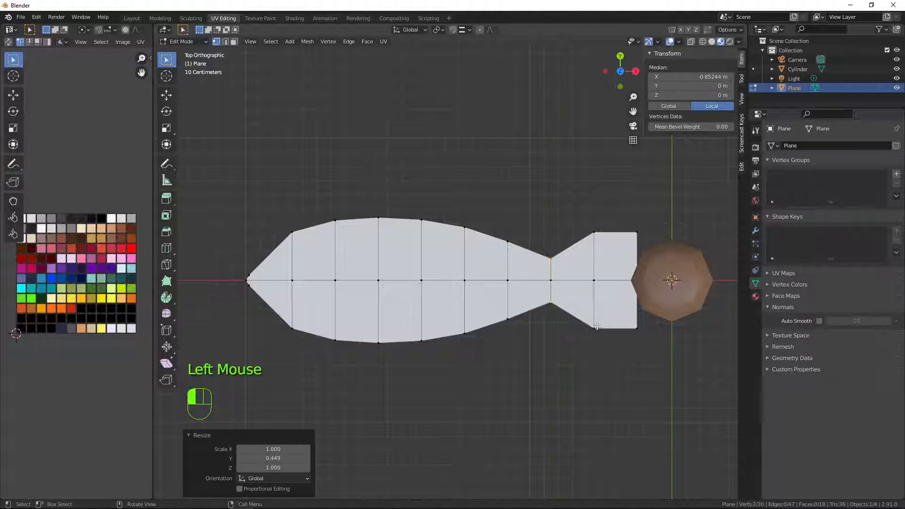
pyautogui.keyDown('shift'); pyautogui.click(598, 236); pyautogui.keyUp('shift')
pyautogui.press('s')
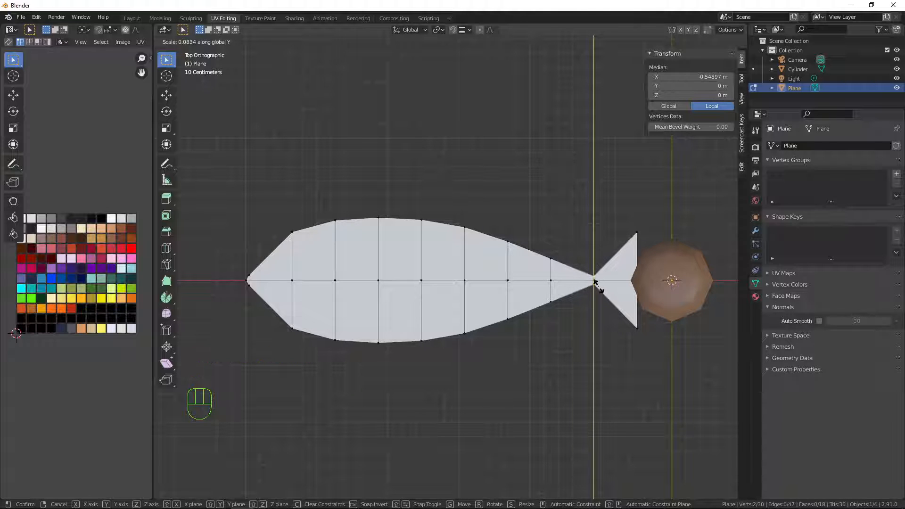
pyautogui.click(597, 285)
# Step: Narrow the stem's last vertex column beside the cylinder by scaling its two outer vertices along Y to about 0.114
pyautogui.click(634, 230)
pyautogui.scroll(3, 701, 355)
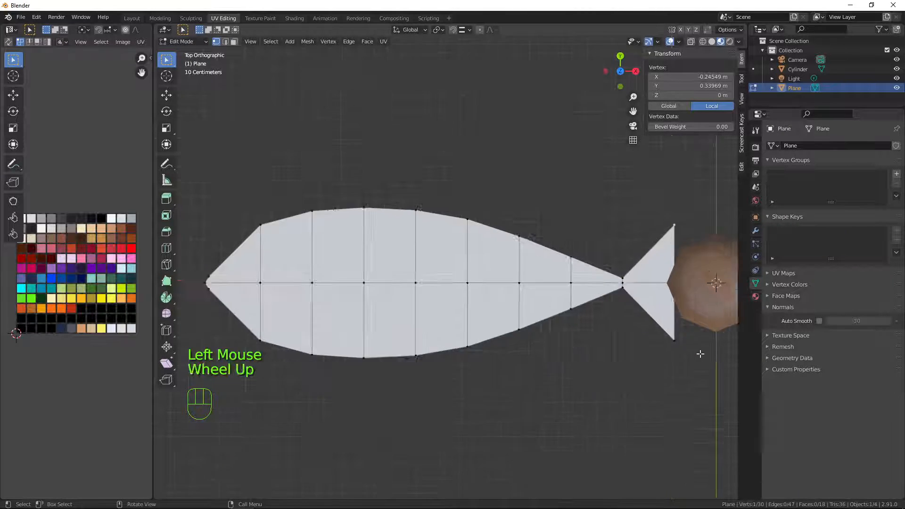
pyautogui.keyDown('shift'); pyautogui.moveTo(700, 355); pyautogui.dragTo(483, 301, button='middle'); pyautogui.keyUp('shift')
pyautogui.keyDown('shift'); pyautogui.click(519, 318); pyautogui.keyUp('shift')
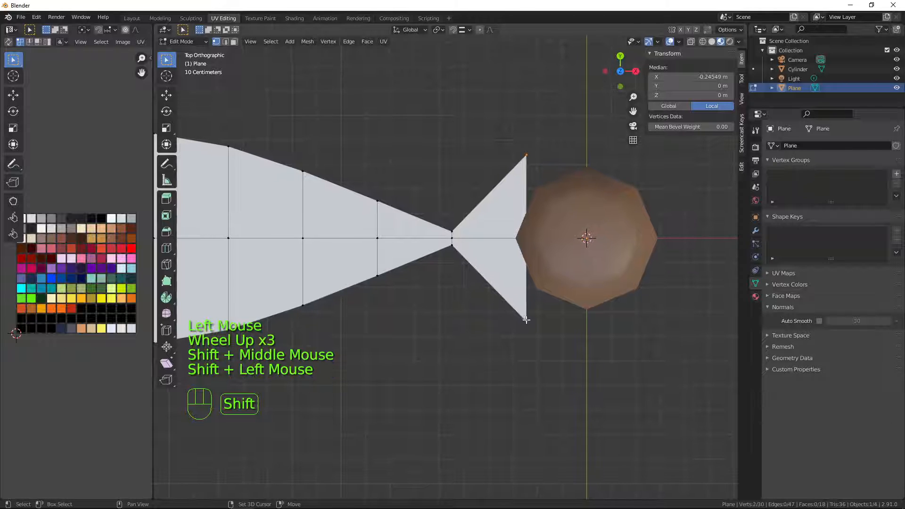
pyautogui.press('s')
pyautogui.press('y')
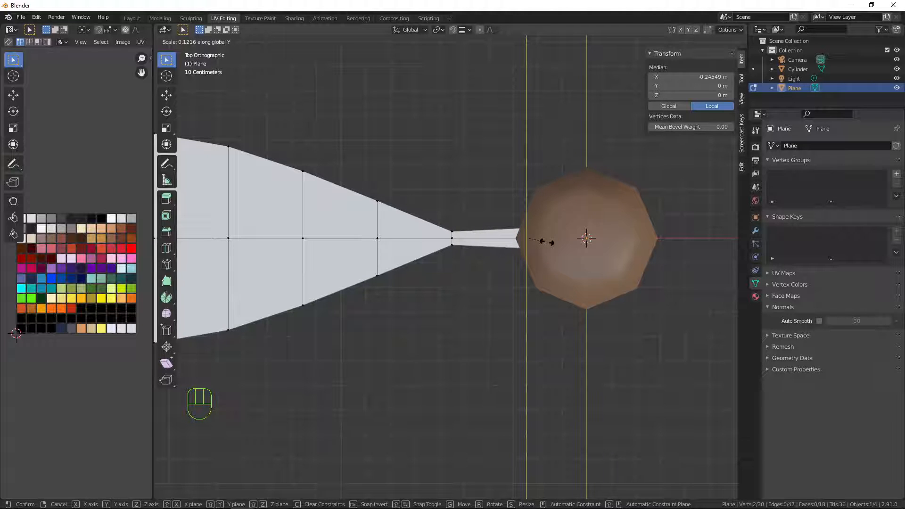
pyautogui.click(546, 239)
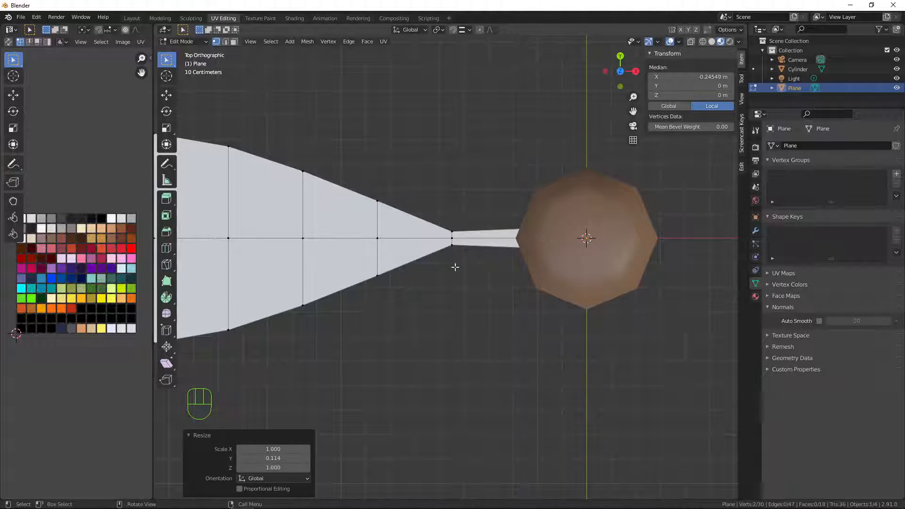
# Step: Thicken the start of the stem by scaling the ninth column's outer vertices along Y by about 1.7
pyautogui.click(453, 232)
pyautogui.keyDown('shift'); pyautogui.click(452, 245); pyautogui.keyUp('shift')
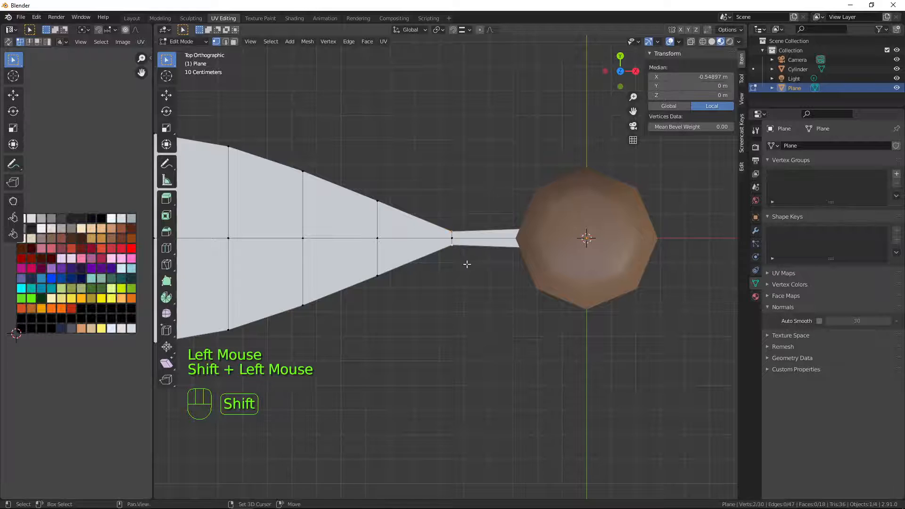
pyautogui.press('s')
pyautogui.press('y')
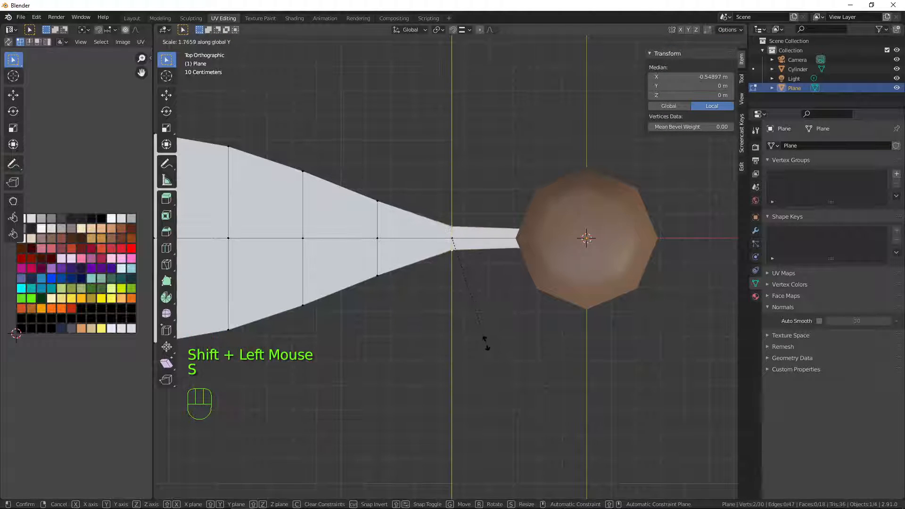
pyautogui.click(486, 335)
# Step: Move the whole leaf mesh away from the cylinder by about -1.15 m along X
pyautogui.scroll(-3, 489, 330)
pyautogui.scroll(-1, 489, 330)
pyautogui.moveTo(490, 330); pyautogui.dragTo(424, 332, button='middle')
pyautogui.keyDown('shift'); pyautogui.moveTo(400, 411); pyautogui.dragTo(558, 273, button='middle'); pyautogui.keyUp('shift')
pyautogui.scroll(-4, 604, 245)
pyautogui.scroll(-2, 604, 245)
pyautogui.press('a')
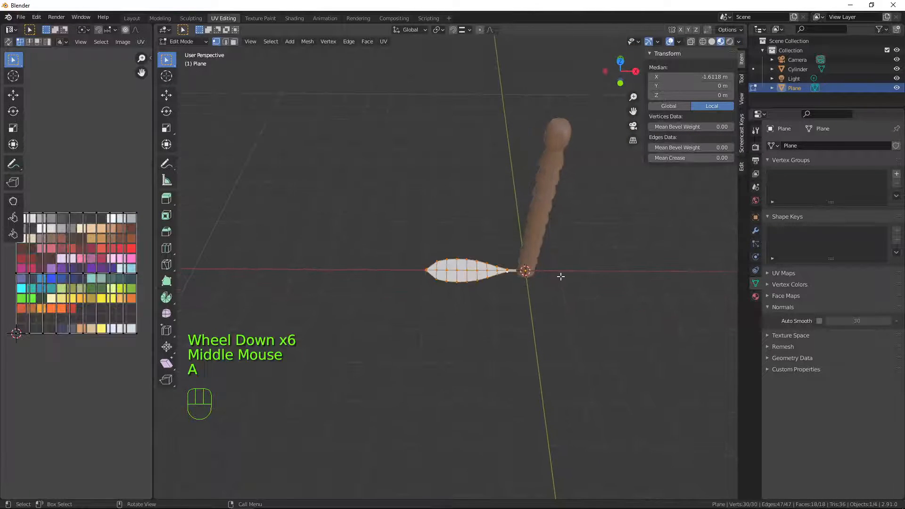
pyautogui.press('g')
pyautogui.press('x')
pyautogui.click(522, 273)
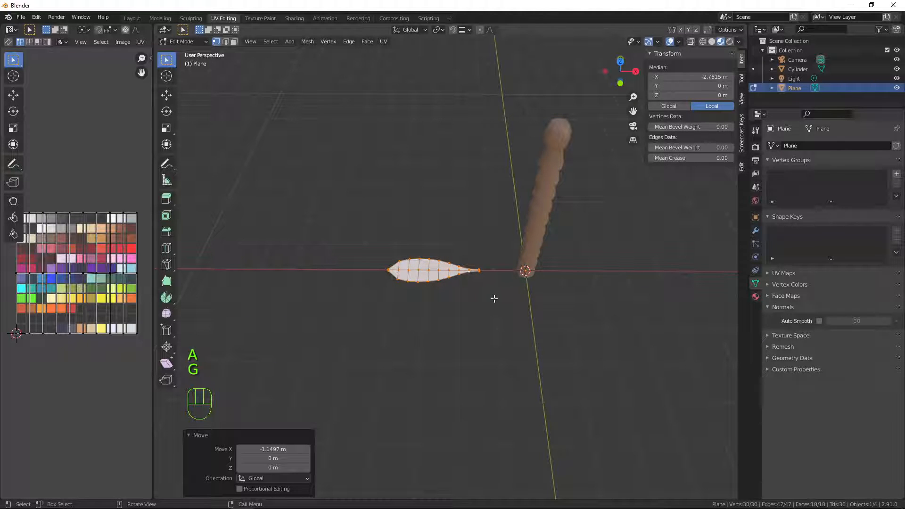
# Step: Stretch the whole leaf lengthwise by scaling it along X by about 1.624
pyautogui.press('s')
pyautogui.press('x')
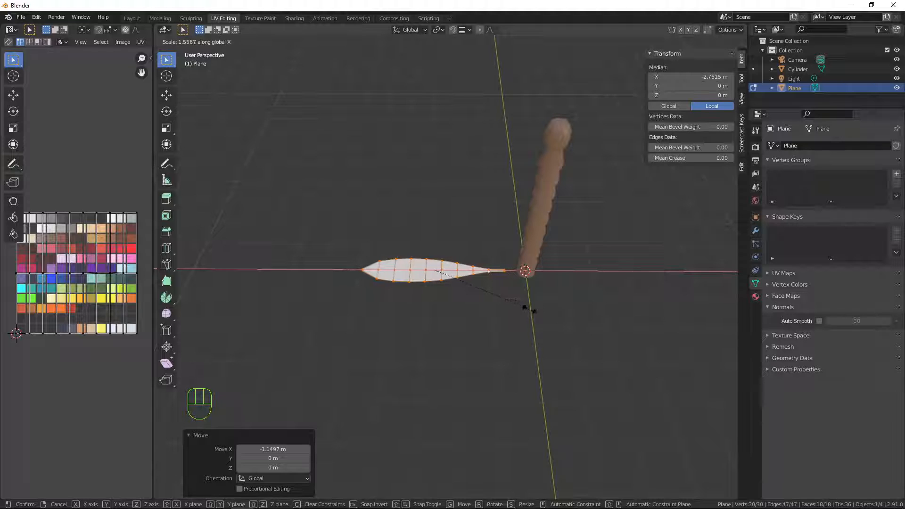
pyautogui.click(534, 309)
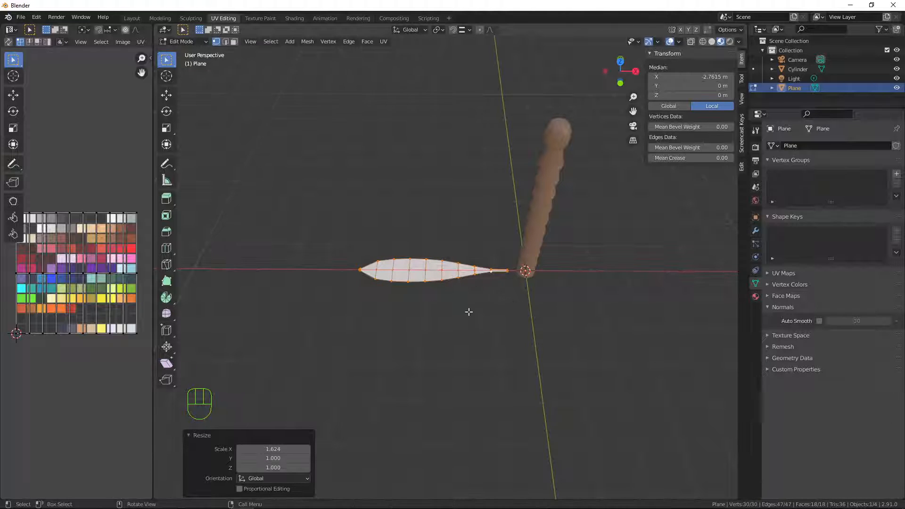
# Step: In top view, narrow the second vertex column from the tip by scaling its outer vertices along Y to about 0.927
pyautogui.scroll(3, 468, 311)
pyautogui.moveTo(501, 341); pyautogui.dragTo(489, 355, button='middle')
pyautogui.press('KP_7')
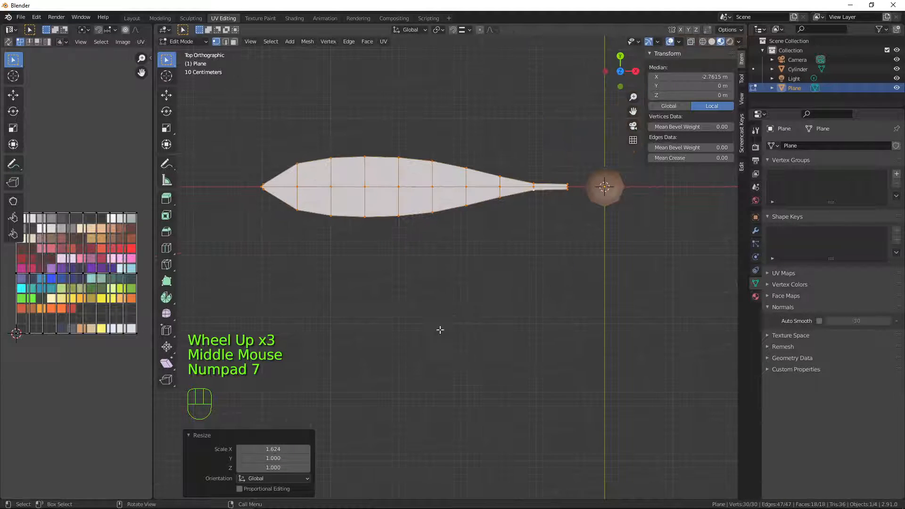
pyautogui.keyDown('shift'); pyautogui.moveTo(528, 287); pyautogui.dragTo(556, 278, button='middle'); pyautogui.keyUp('shift')
pyautogui.scroll(2, 596, 397)
pyautogui.click(359, 208)
pyautogui.keyDown('shift'); pyautogui.click(357, 273); pyautogui.keyUp('shift')
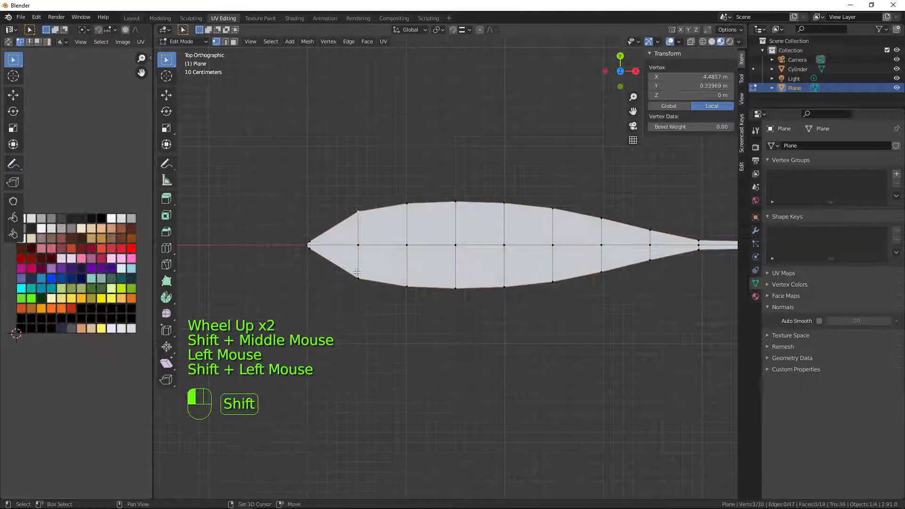
pyautogui.press('s')
pyautogui.press('y')
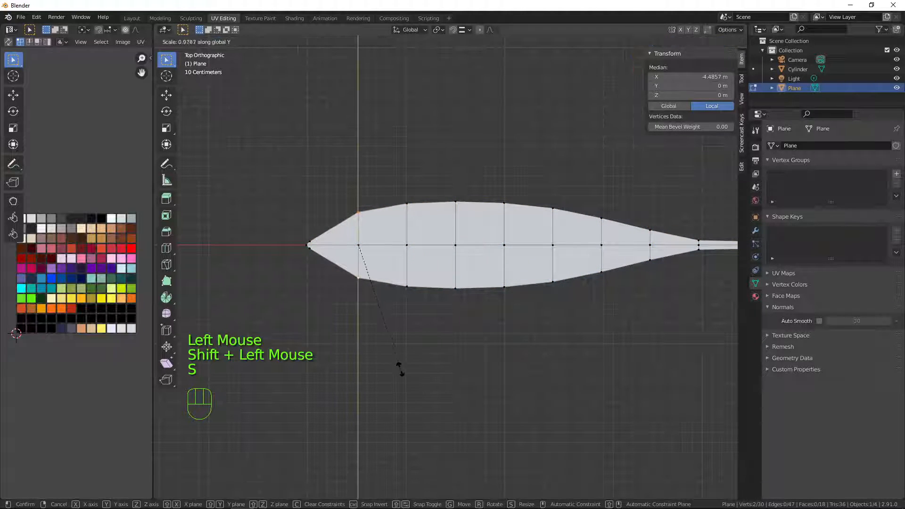
pyautogui.click(415, 344)
# Step: Knife-cut a narrow wedge from the upper outline, just stemward of the second column, to that column's centreline vertex
pyautogui.scroll(2, 459, 311)
pyautogui.scroll(-1, 504, 300)
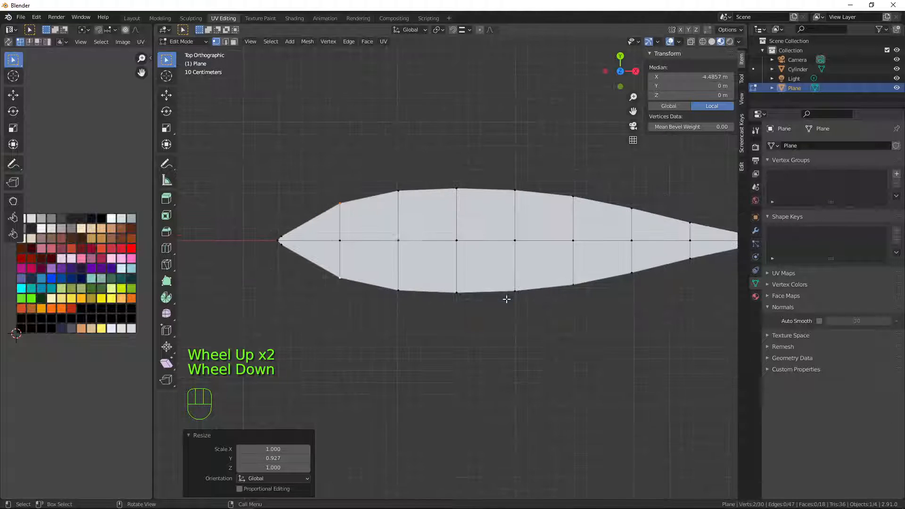
pyautogui.keyDown('shift'); pyautogui.moveTo(570, 341); pyautogui.dragTo(573, 398, button='middle'); pyautogui.keyUp('shift')
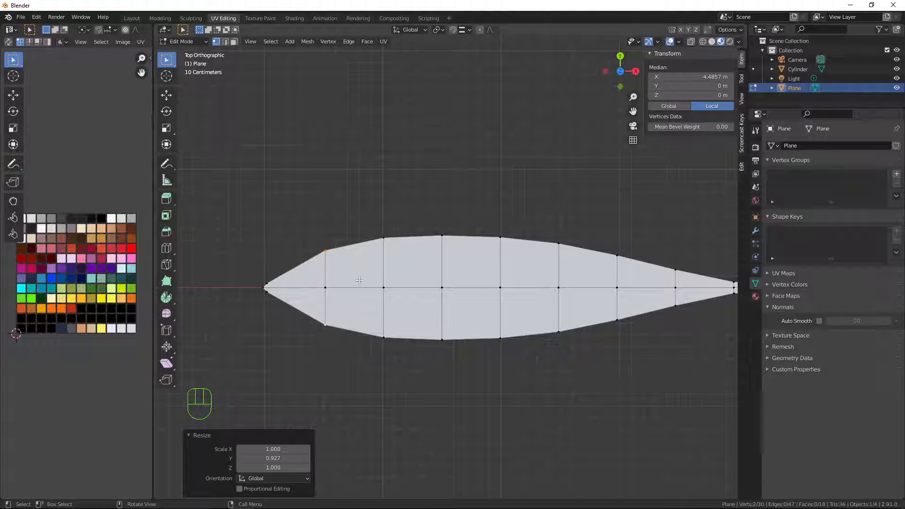
pyautogui.press('k')
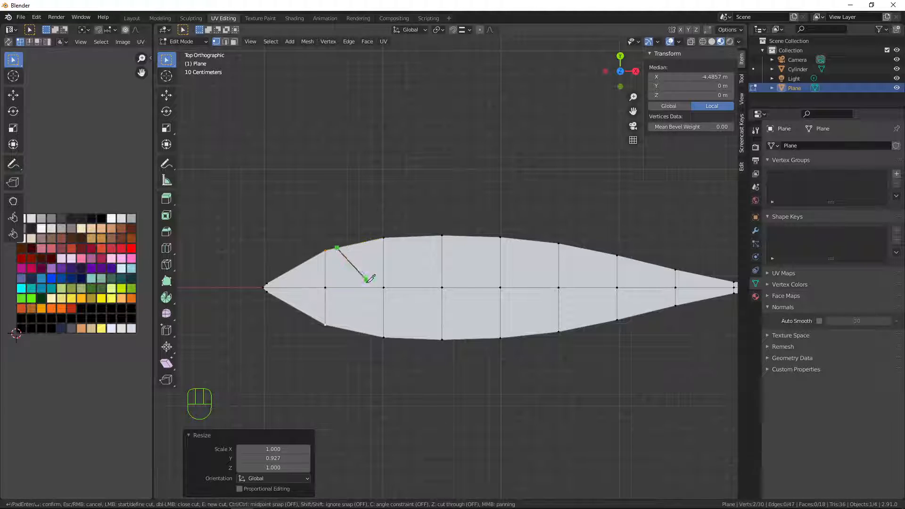
pyautogui.click(325, 286)
pyautogui.press('Return')
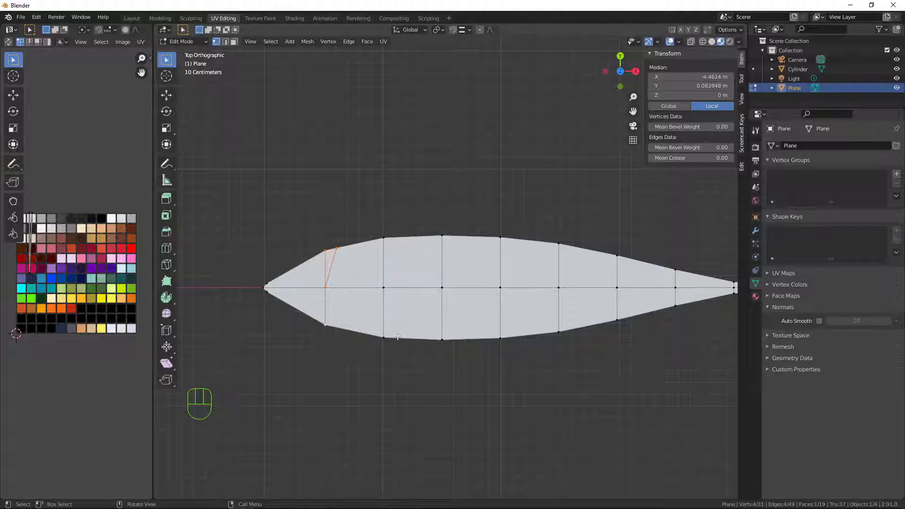
# Step: Knife-cut matching wedges stemward of the third column in the lower half and the fourth column in the upper half, ending at their centreline vertices
pyautogui.press('k')
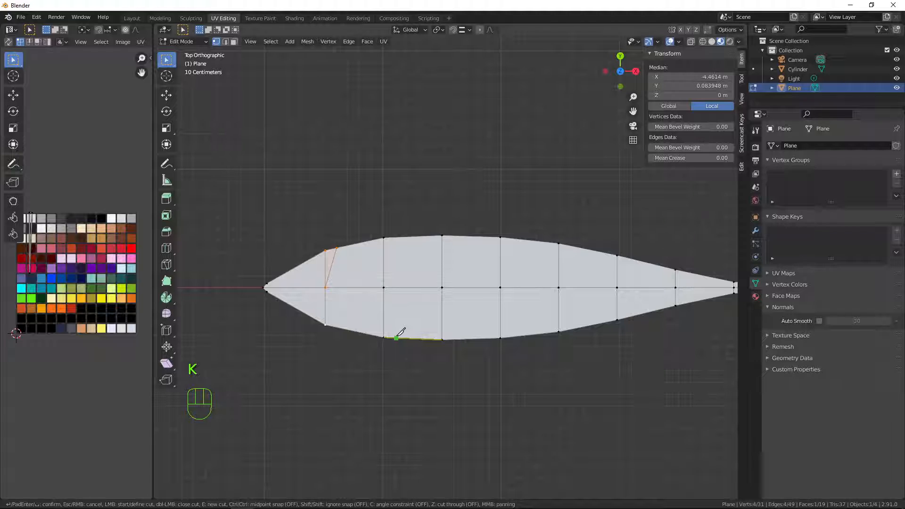
pyautogui.click(396, 338)
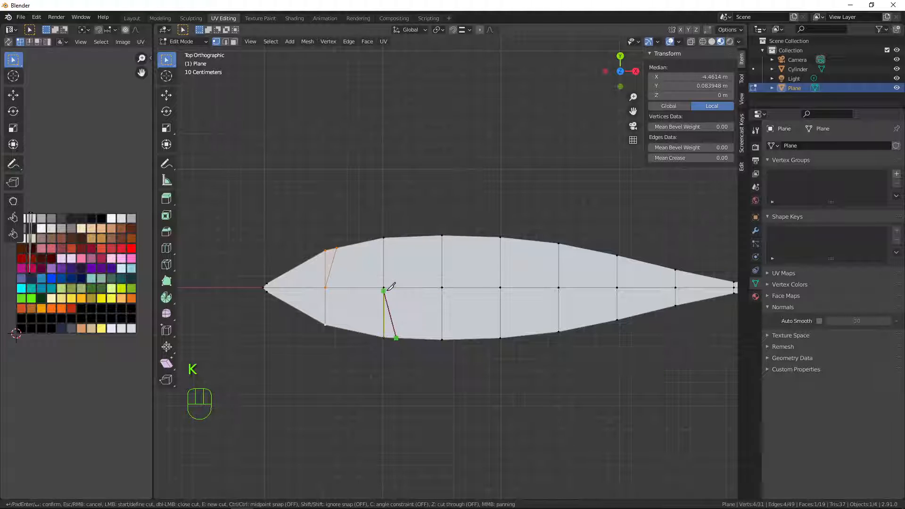
pyautogui.click(383, 287)
pyautogui.press('Return')
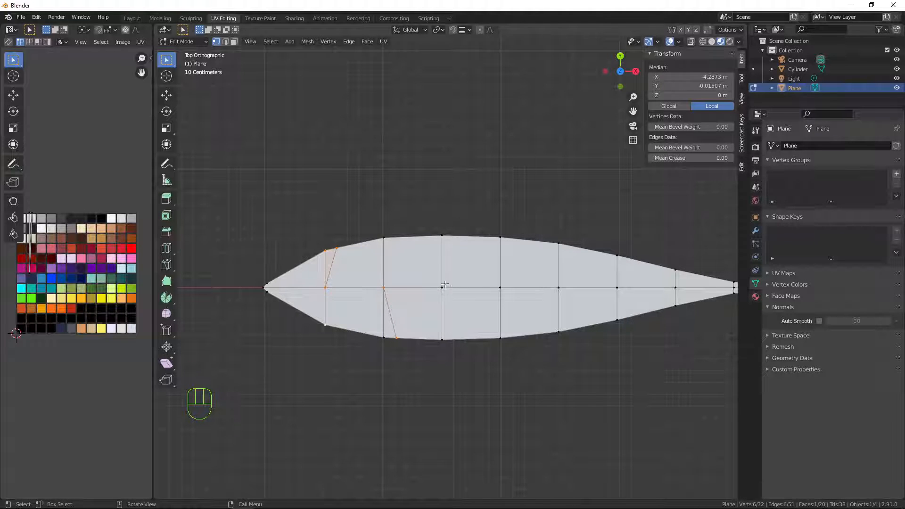
pyautogui.press('k')
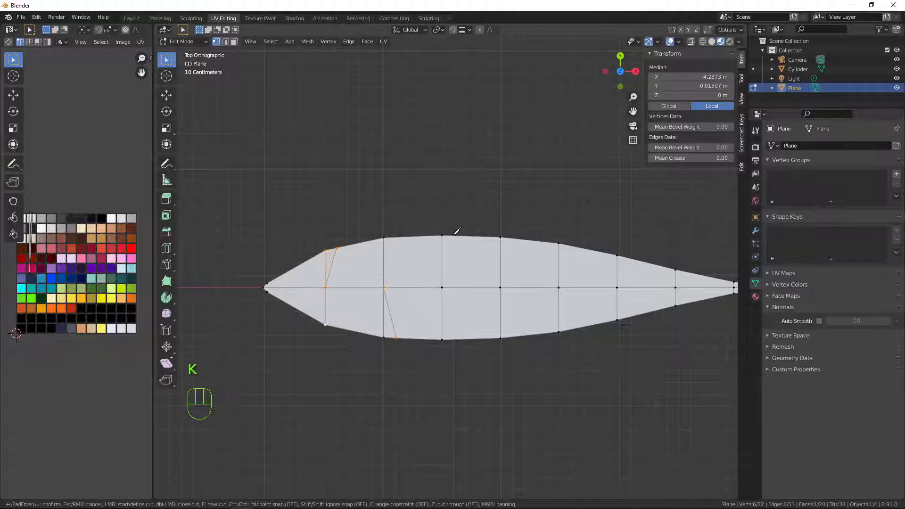
pyautogui.click(453, 235)
pyautogui.click(442, 286)
pyautogui.press('Return')
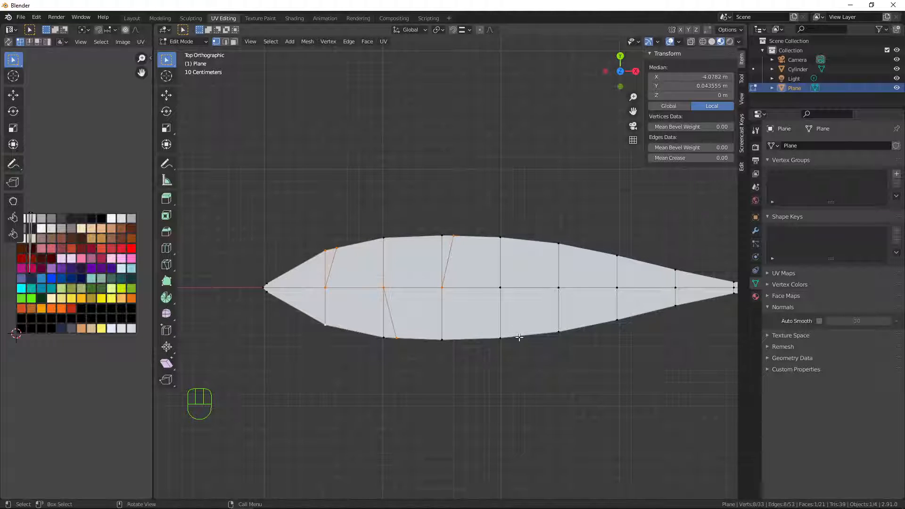
# Step: Knife-cut wedges stemward of the fifth column in the lower half and the sixth column in the upper half, ending at their centreline vertices
pyautogui.press('k')
pyautogui.click(514, 336)
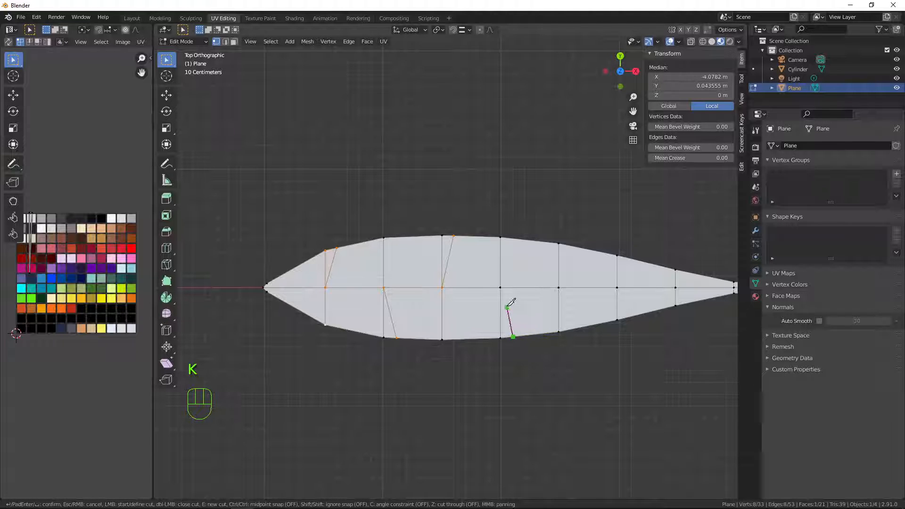
pyautogui.click(500, 287)
pyautogui.press('Return')
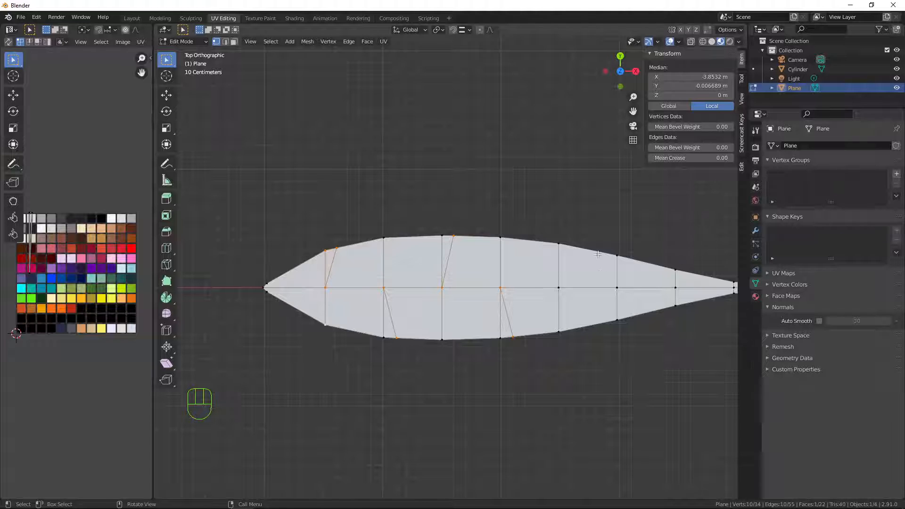
pyautogui.press('k')
pyautogui.click(570, 246)
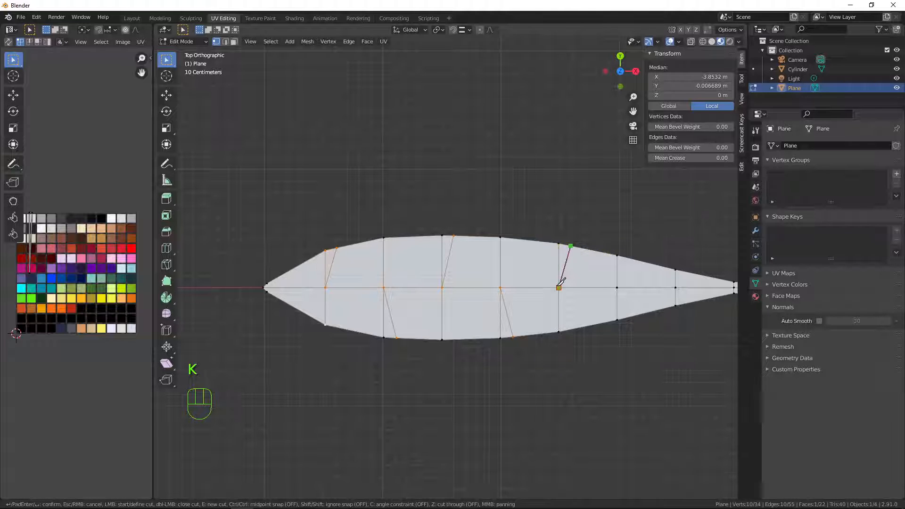
pyautogui.click(559, 286)
pyautogui.press('Return')
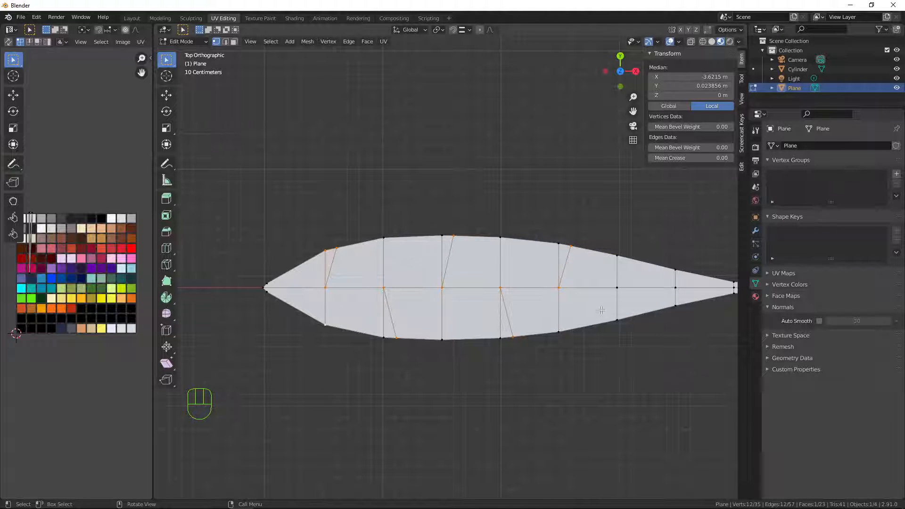
# Step: Knife-cut wedges stemward of the seventh column in the lower half and tipward of the eighth column in the upper half, down to the centreline
pyautogui.press('k')
pyautogui.click(630, 316)
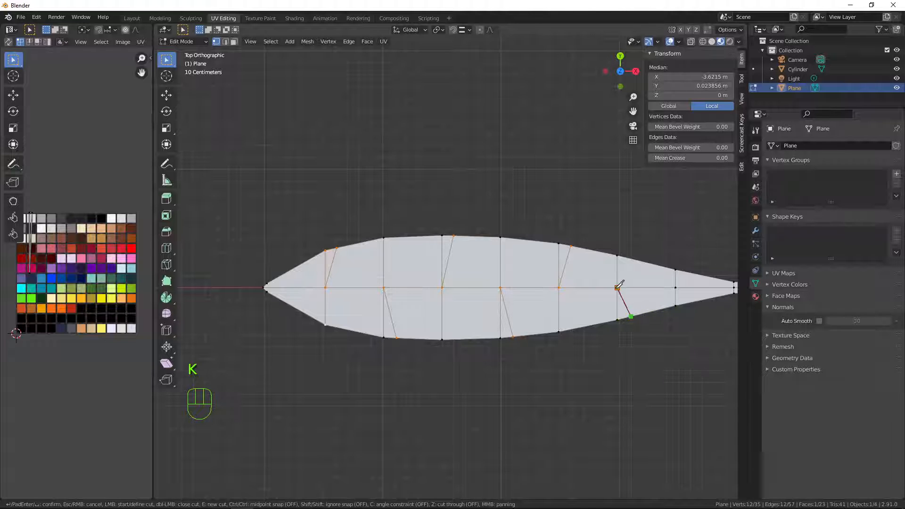
pyautogui.click(617, 286)
pyautogui.press('Return')
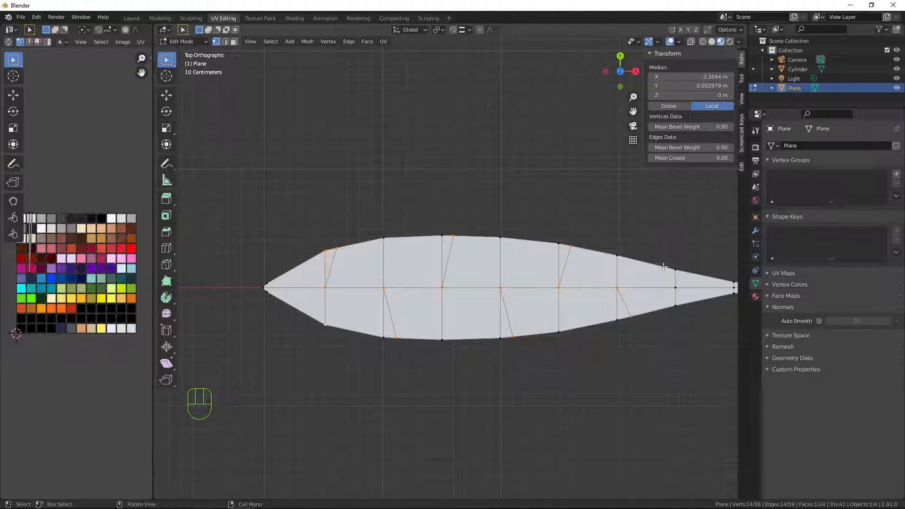
pyautogui.press('k')
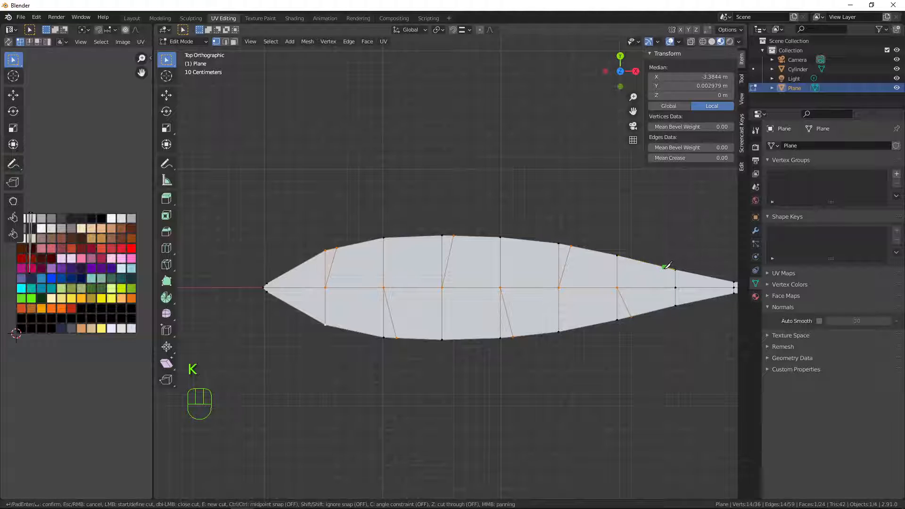
pyautogui.click(665, 267)
pyautogui.click(675, 287)
pyautogui.press('Return')
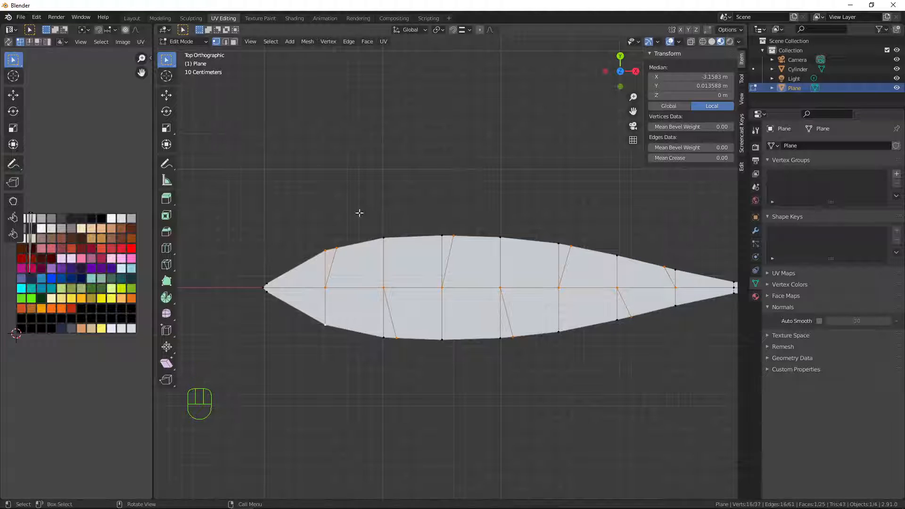
# Step: Delete the seven narrow wedge faces along both sides of the leaf to open the notches
pyautogui.press('3')
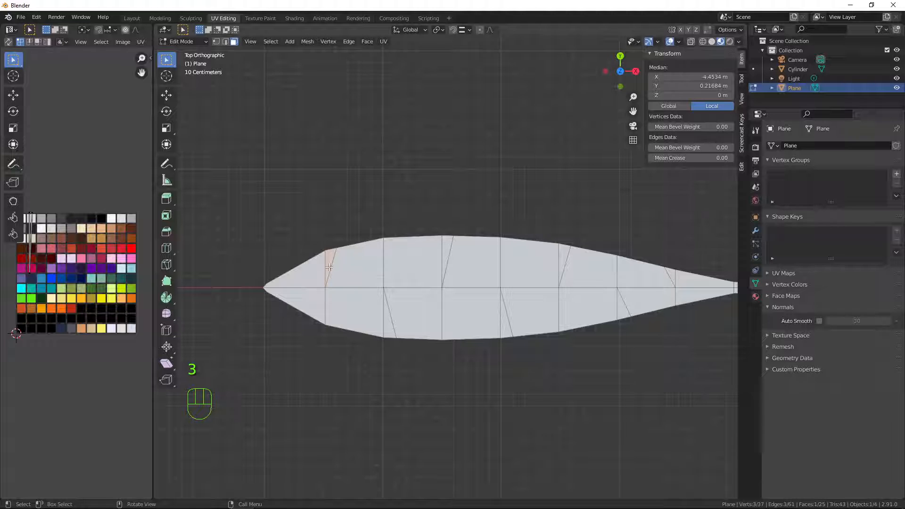
pyautogui.click(328, 267)
pyautogui.keyDown('shift'); pyautogui.click(386, 317); pyautogui.keyUp('shift')
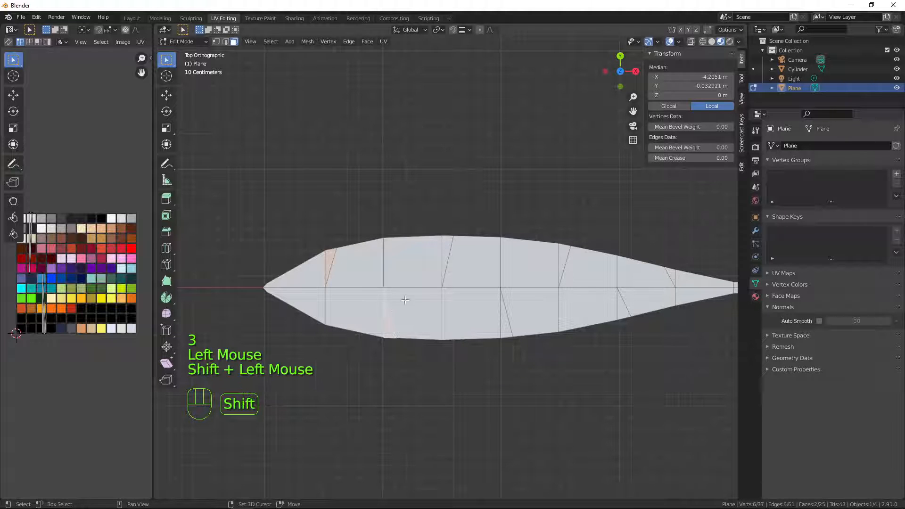
pyautogui.keyDown('shift'); pyautogui.click(450, 249); pyautogui.keyUp('shift')
pyautogui.keyDown('shift'); pyautogui.click(456, 256); pyautogui.keyUp('shift')
pyautogui.keyDown('shift'); pyautogui.click(445, 245); pyautogui.keyUp('shift')
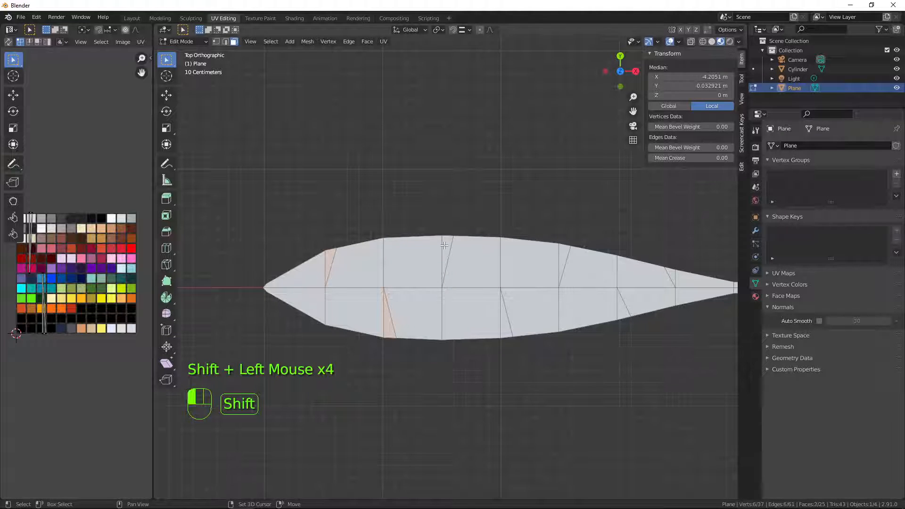
pyautogui.keyDown('shift'); pyautogui.click(507, 325); pyautogui.keyUp('shift')
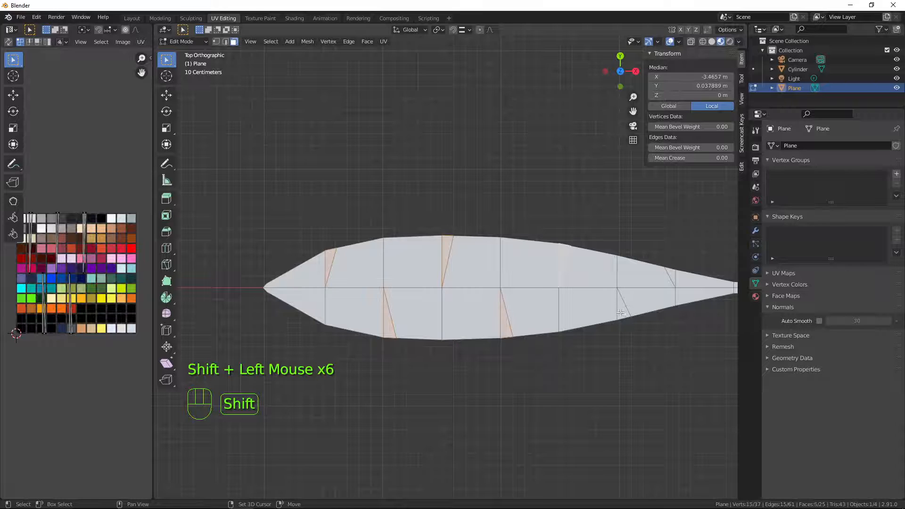
pyautogui.keyDown('shift'); pyautogui.click(563, 257); pyautogui.keyUp('shift')
pyautogui.keyDown('shift'); pyautogui.click(673, 275); pyautogui.keyUp('shift')
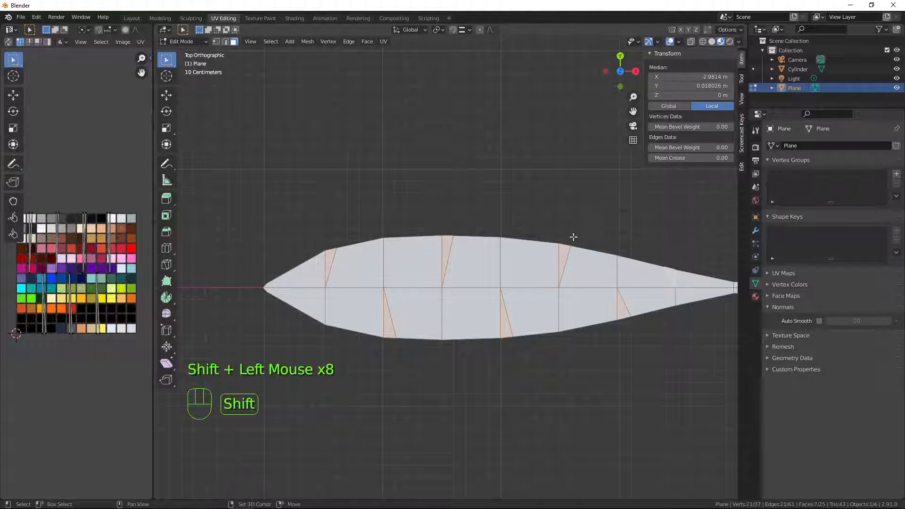
pyautogui.press('x')
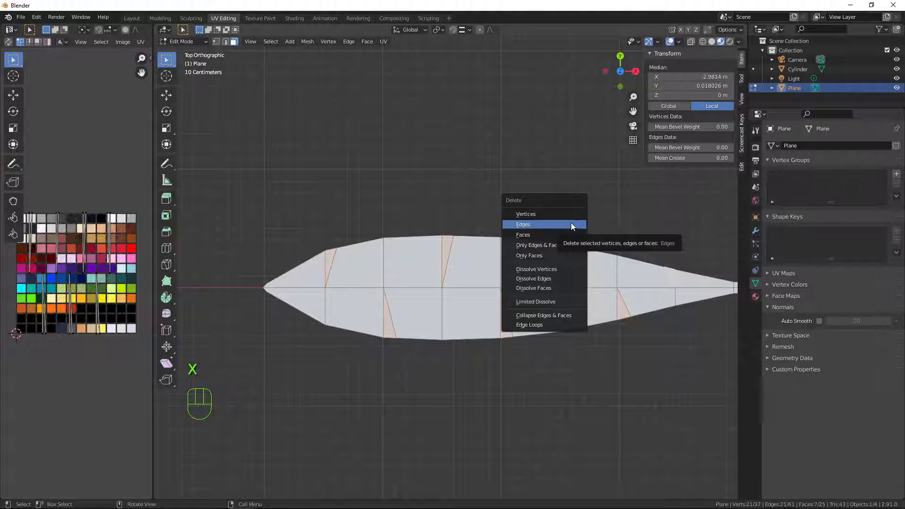
pyautogui.click(560, 234)
# Step: Lower the leaf's centreline edges about 0.05 m along Z to form a crease from tip to stem
pyautogui.moveTo(491, 368); pyautogui.dragTo(567, 265, button='middle')
pyautogui.press('2')
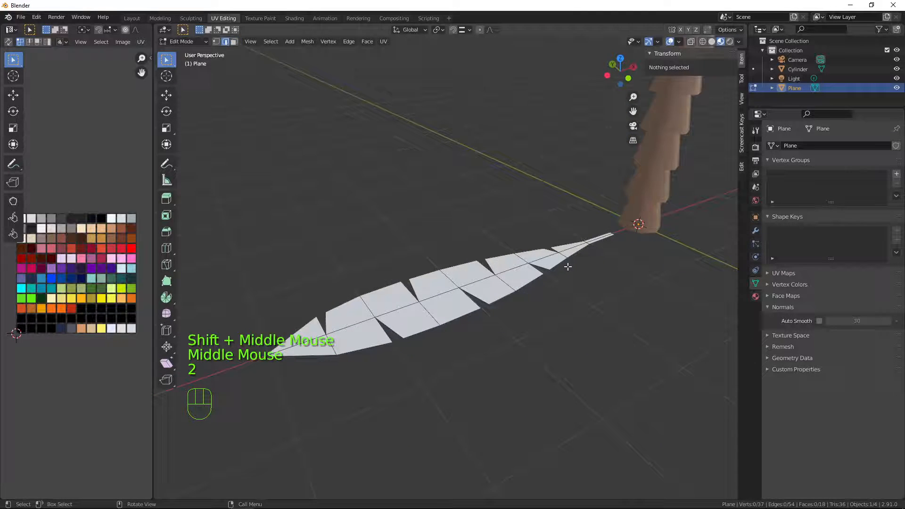
pyautogui.keyDown('alt'); pyautogui.click(429, 293); pyautogui.keyUp('alt')
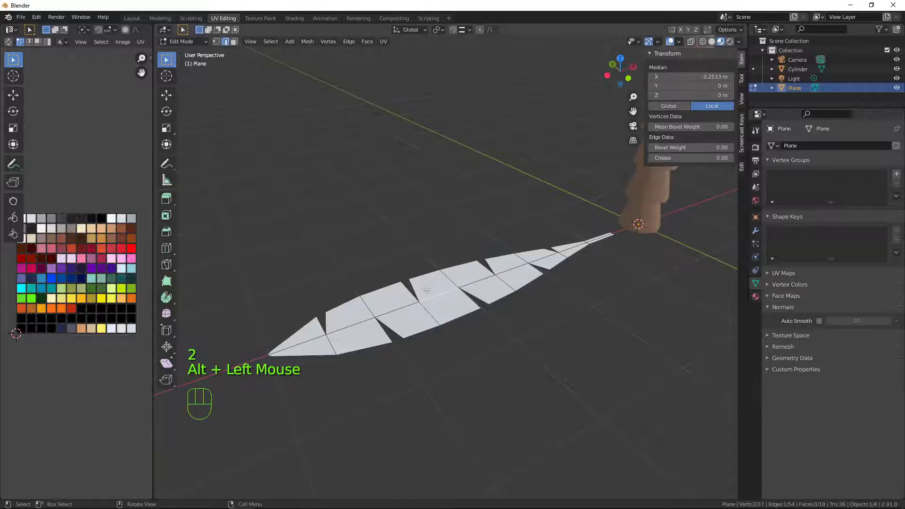
pyautogui.keyDown('shift'); pyautogui.click(312, 342); pyautogui.keyUp('shift')
pyautogui.keyDown('shift'); pyautogui.click(351, 326); pyautogui.keyUp('shift')
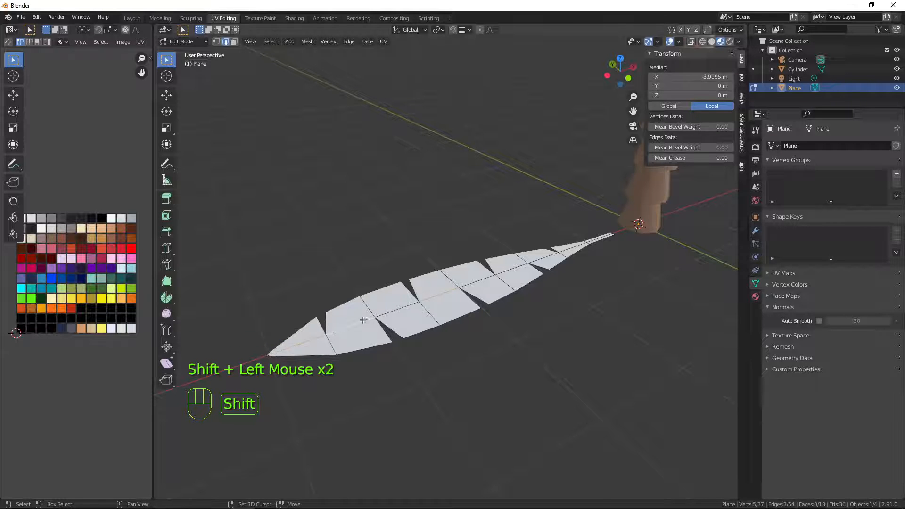
pyautogui.keyDown('shift'); pyautogui.click(394, 312); pyautogui.keyUp('shift')
pyautogui.keyDown('shift'); pyautogui.click(414, 304); pyautogui.keyUp('shift')
pyautogui.keyDown('shift'); pyautogui.click(443, 292); pyautogui.keyUp('shift')
pyautogui.keyDown('shift'); pyautogui.click(476, 282); pyautogui.keyUp('shift')
pyautogui.keyDown('shift'); pyautogui.click(520, 264); pyautogui.keyUp('shift')
pyautogui.keyDown('shift'); pyautogui.click(593, 242); pyautogui.keyUp('shift')
pyautogui.moveTo(534, 296); pyautogui.dragTo(553, 307, button='middle')
pyautogui.press('g')
pyautogui.press('z')
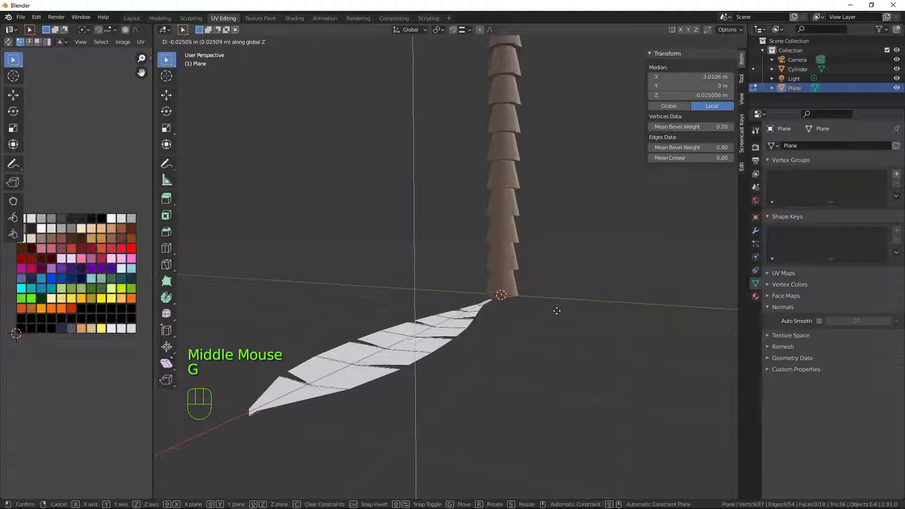
pyautogui.click(557, 313)
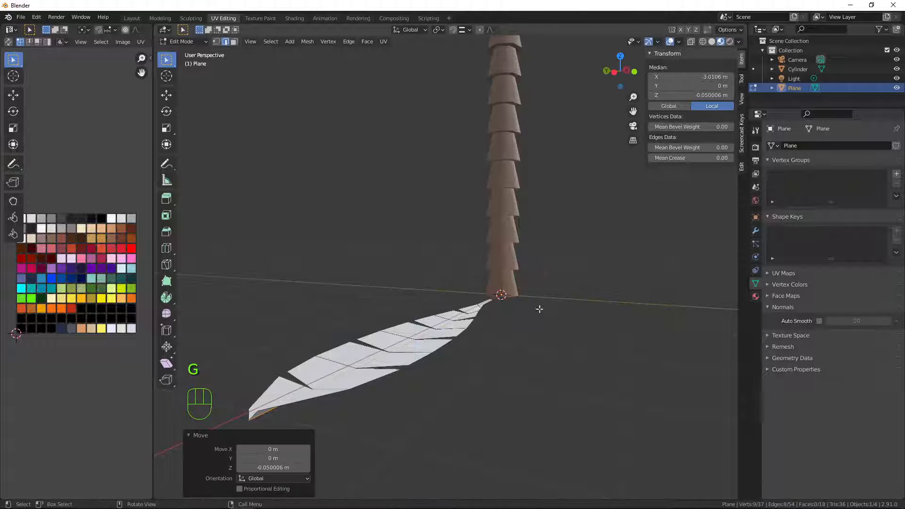
# Step: Lower the two vertices on either side of the leaf's tip about 0.039 m along Z
pyautogui.moveTo(538, 310); pyautogui.dragTo(516, 277, button='middle')
pyautogui.scroll(2, 557, 269)
pyautogui.scroll(2, 556, 268)
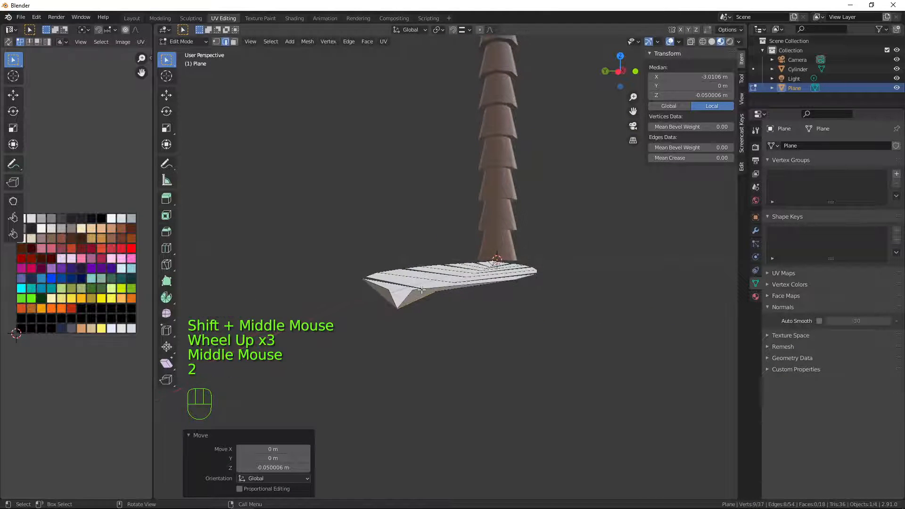
pyautogui.press('1')
pyautogui.click(388, 289)
pyautogui.keyDown('shift'); pyautogui.click(412, 288); pyautogui.keyUp('shift')
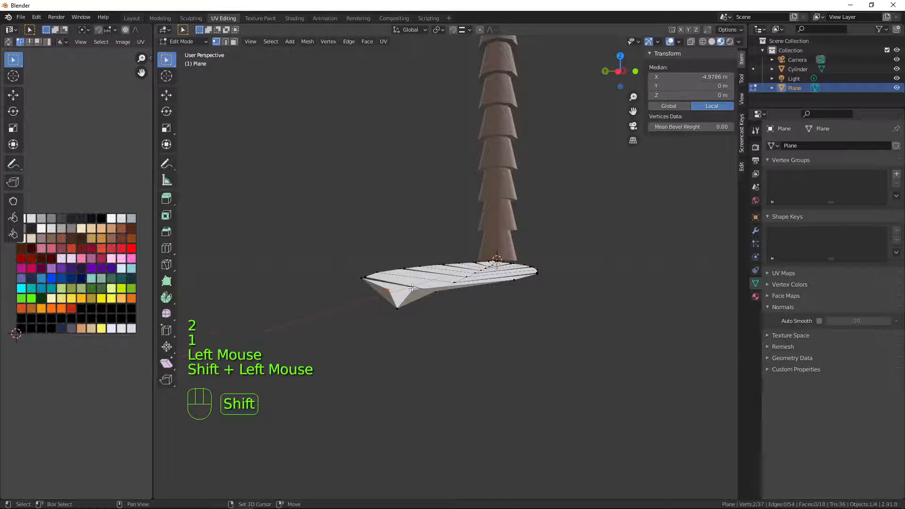
pyautogui.moveTo(412, 287); pyautogui.dragTo(467, 339, button='middle')
pyautogui.press('g')
pyautogui.press('z')
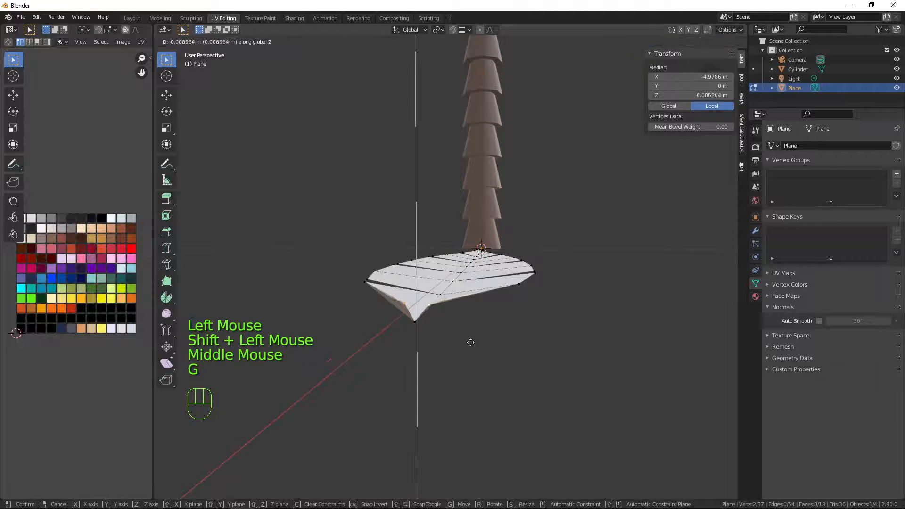
pyautogui.click(476, 354)
# Step: Leave mesh editing and apply the leaf's rotation and scale
pyautogui.moveTo(509, 359); pyautogui.dragTo(398, 358, button='middle')
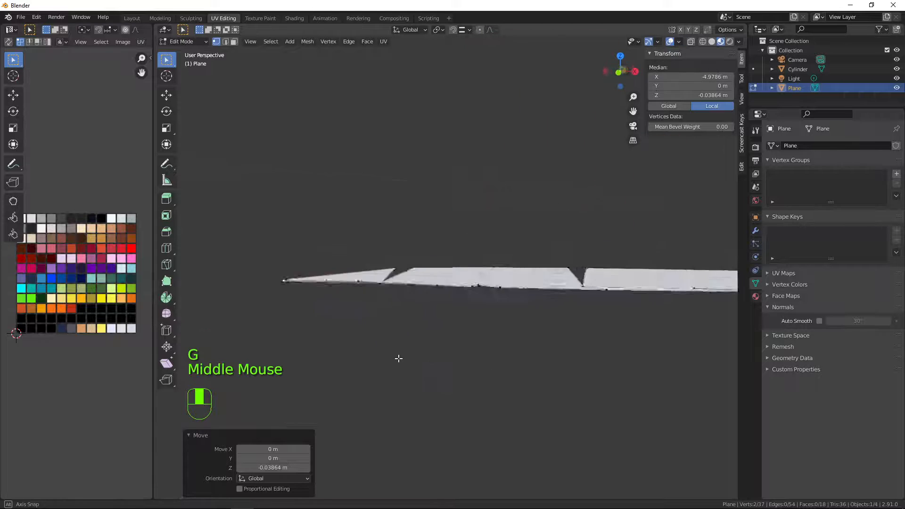
pyautogui.keyDown('shift'); pyautogui.moveTo(553, 364); pyautogui.dragTo(580, 352, button='middle'); pyautogui.keyUp('shift')
pyautogui.scroll(-2, 686, 321)
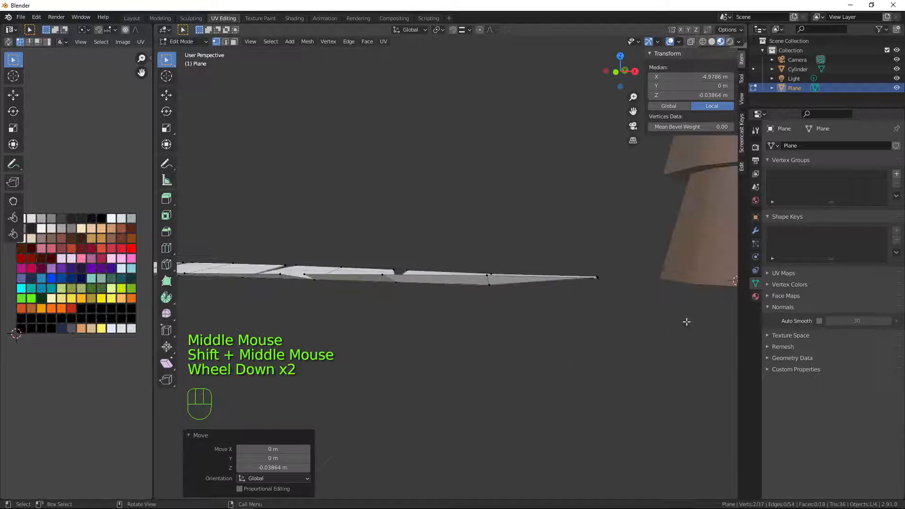
pyautogui.scroll(-1, 686, 321)
pyautogui.moveTo(686, 322); pyautogui.dragTo(707, 316, button='middle')
pyautogui.press('Tab')
pyautogui.scroll(-4, 507, 325)
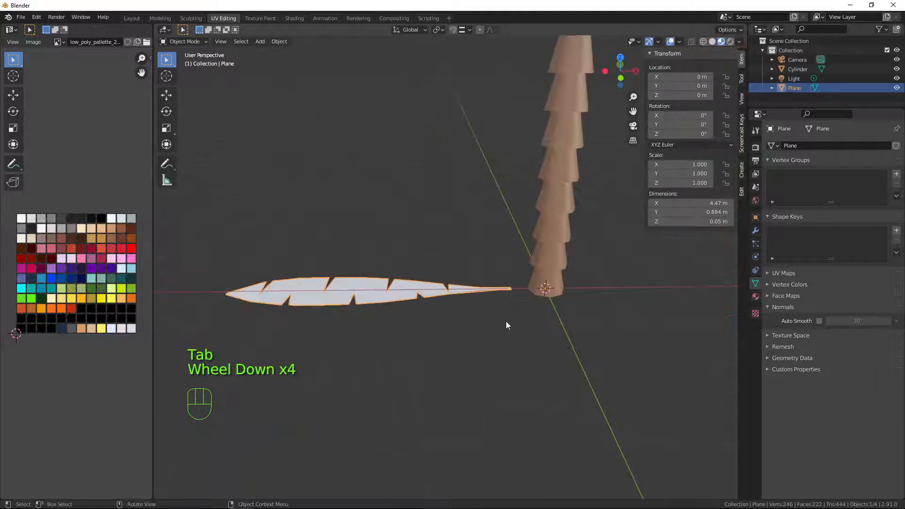
pyautogui.keyDown('shift'); pyautogui.moveTo(507, 326); pyautogui.dragTo(485, 339, button='middle'); pyautogui.keyUp('shift')
pyautogui.scroll(-4, 569, 162)
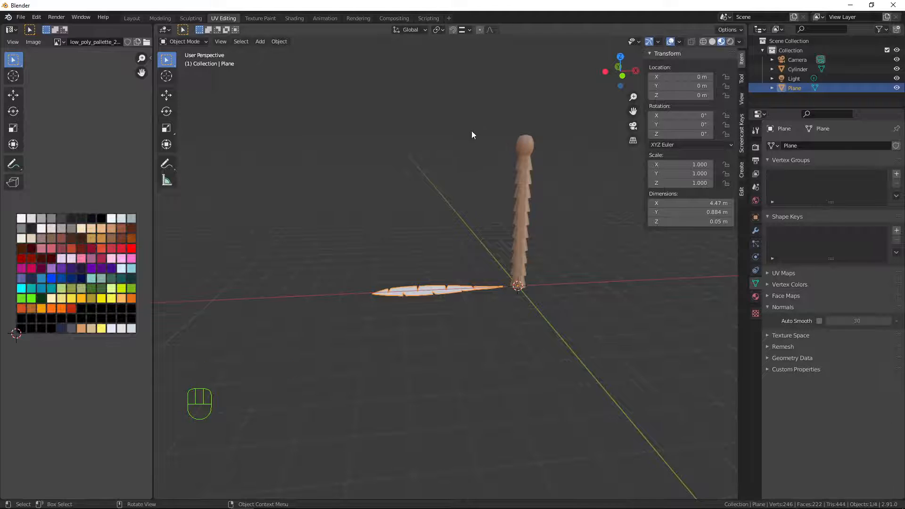
pyautogui.scroll(3, 449, 335)
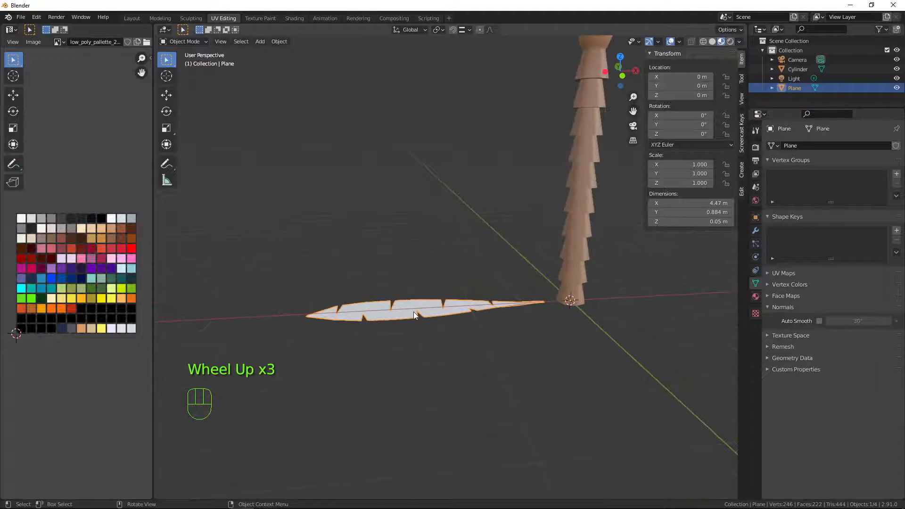
pyautogui.hotkey('ctrl', 'a')
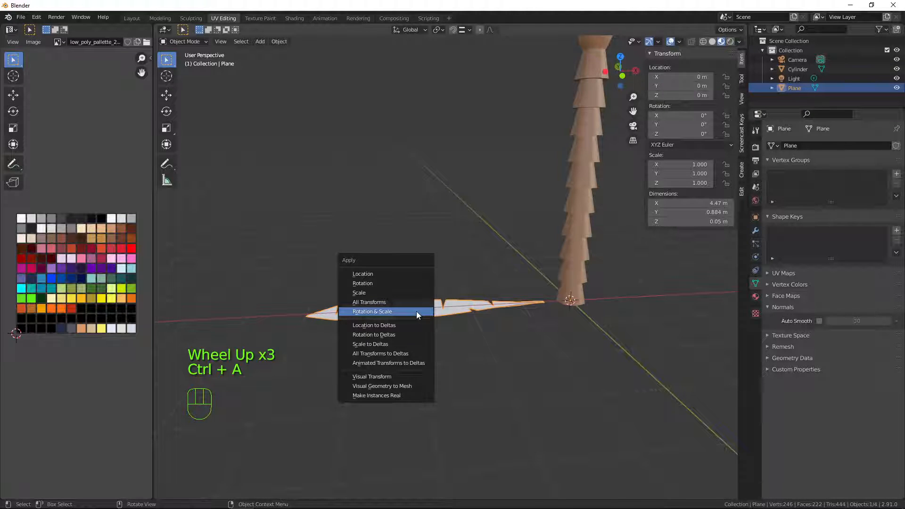
pyautogui.click(438, 310)
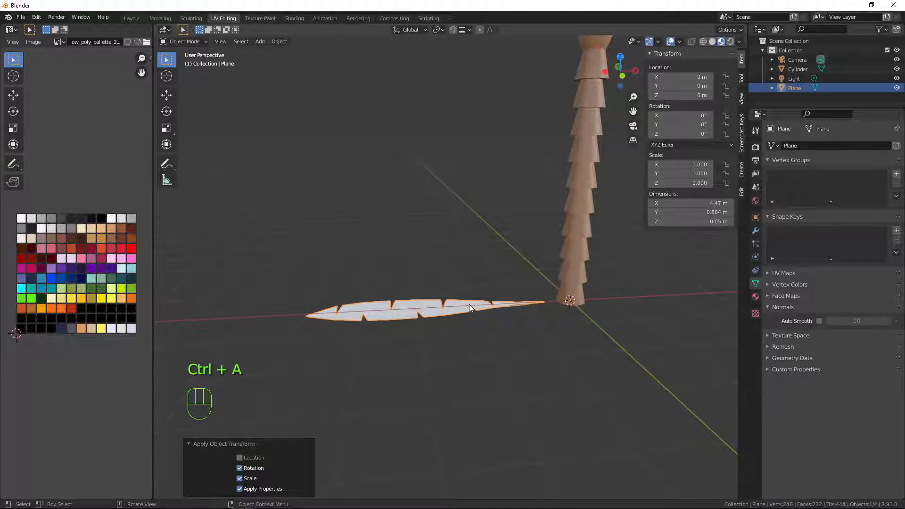
# Step: Hide the brown trunk so that only the leaf remains in view
pyautogui.scroll(-1, 468, 303)
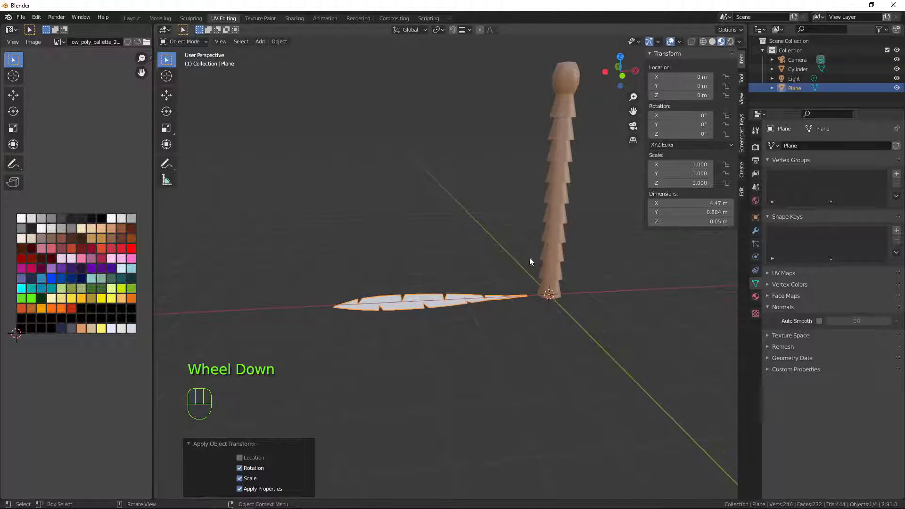
pyautogui.click(564, 187)
pyautogui.press('h')
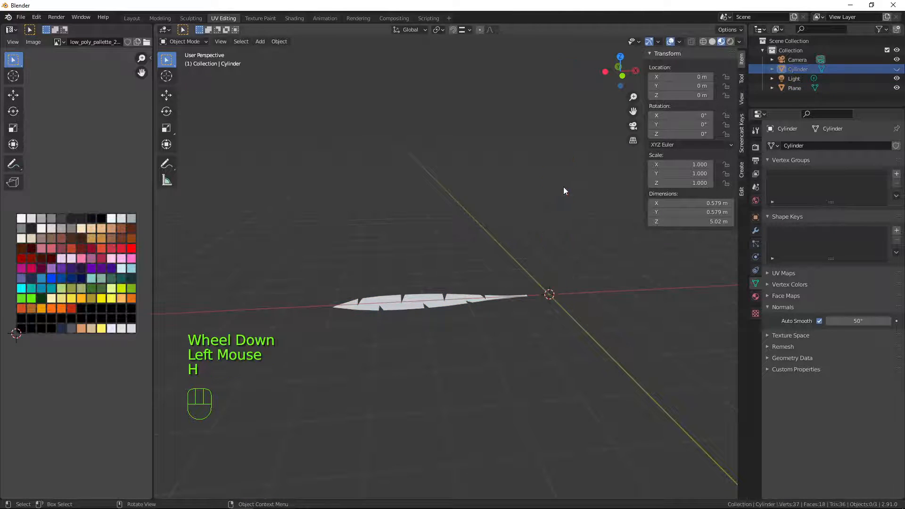
# Step: Rotate the leaf 90° around the global Y axis so it stands upright, working in front view
pyautogui.click(479, 306)
pyautogui.moveTo(479, 306); pyautogui.dragTo(584, 379, button='middle')
pyautogui.press('KP_1')
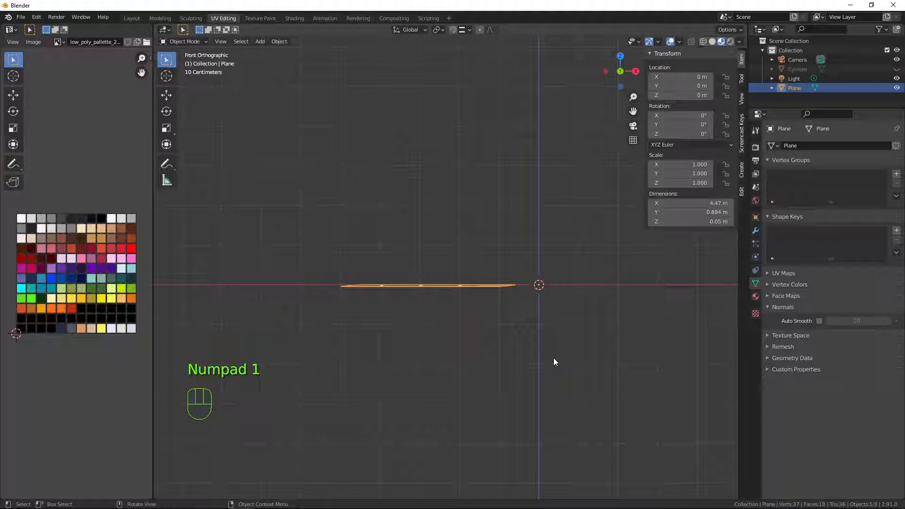
pyautogui.press('r')
pyautogui.write('y')
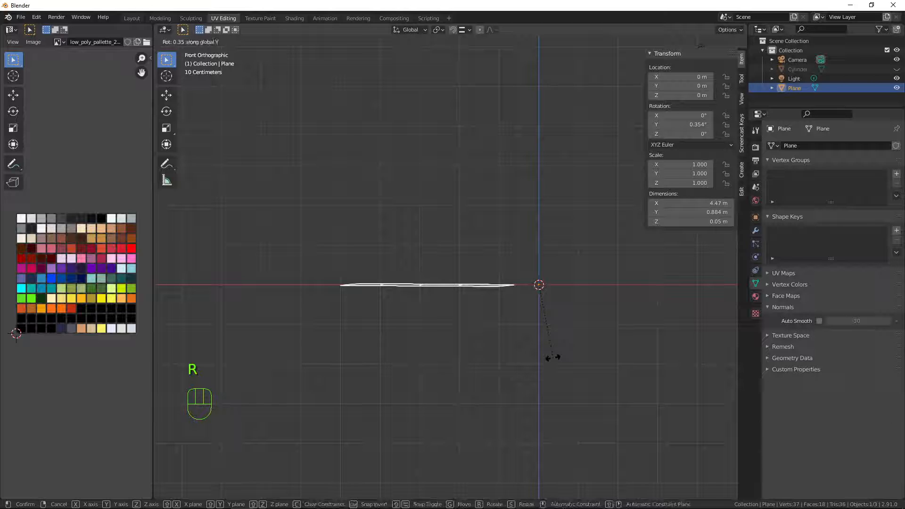
pyautogui.write('90')
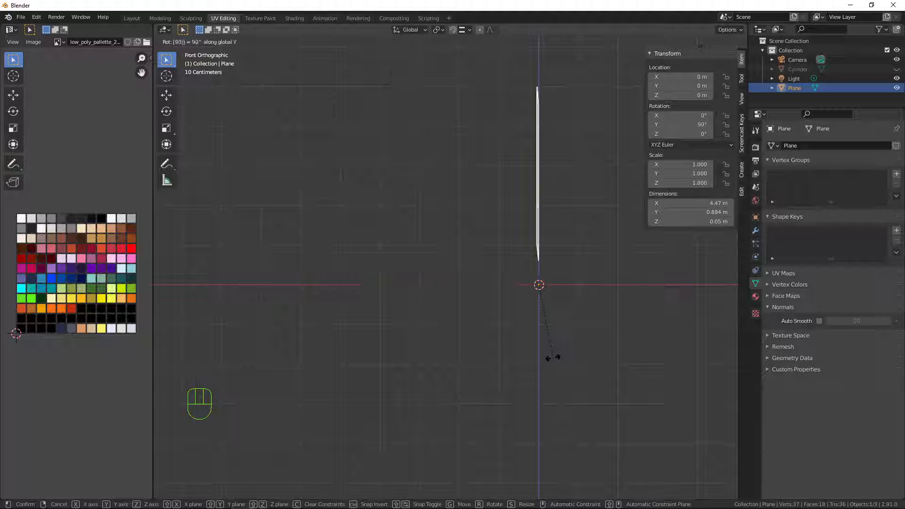
pyautogui.press('Return')
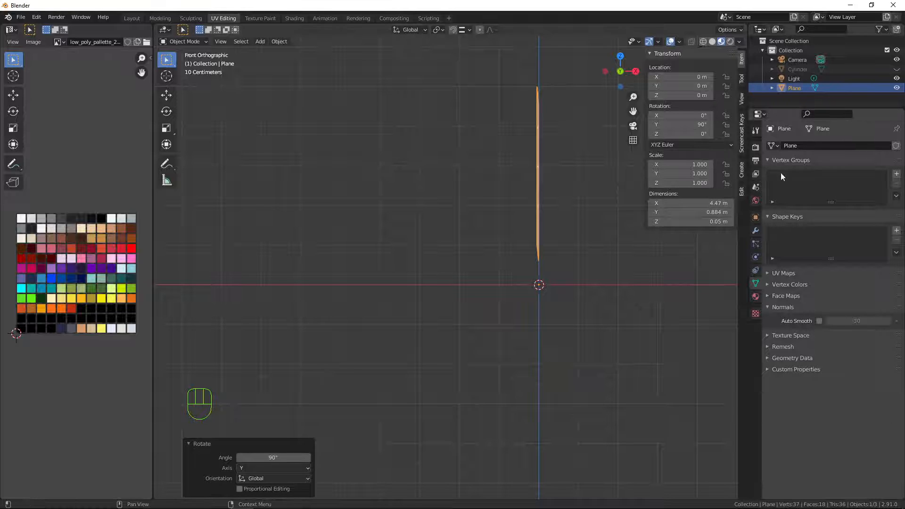
# Step: Add a Simple Deform modifier to the leaf and set its mode to Bend
pyautogui.click(756, 230)
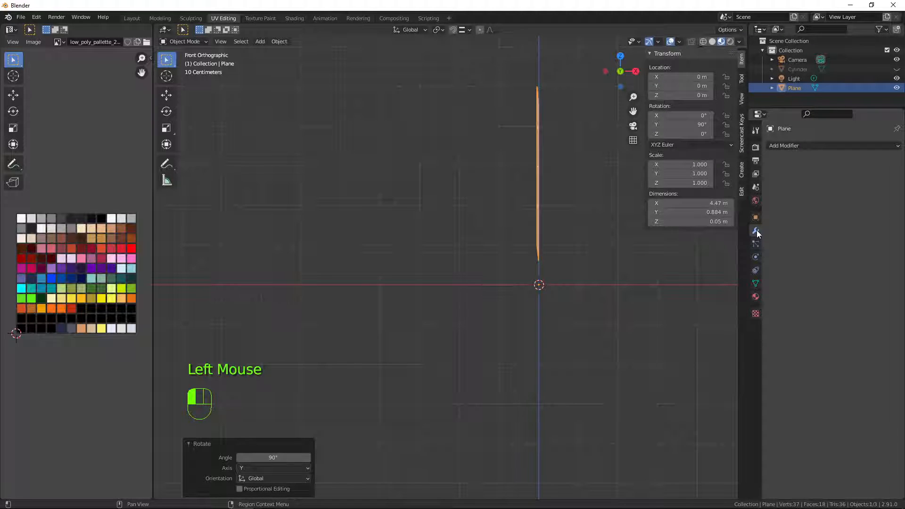
pyautogui.click(813, 145)
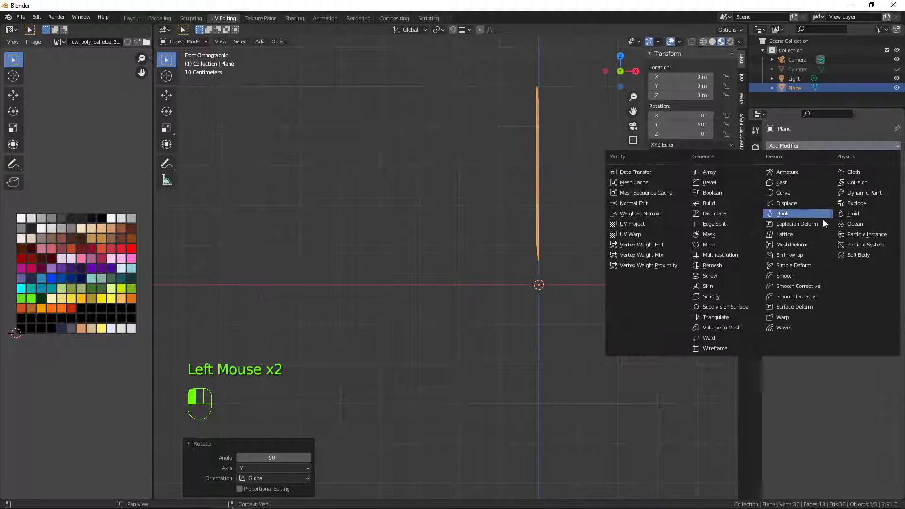
pyautogui.click(805, 265)
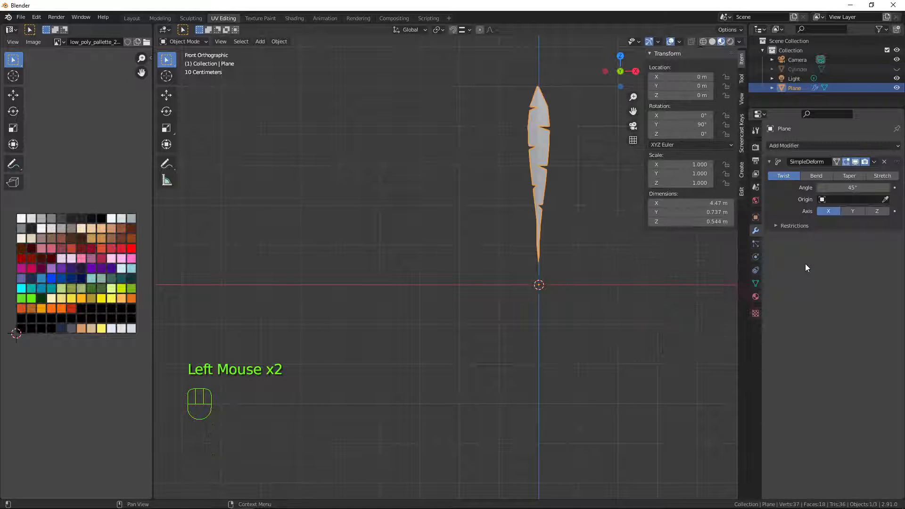
pyautogui.moveTo(639, 224); pyautogui.dragTo(580, 306, button='middle')
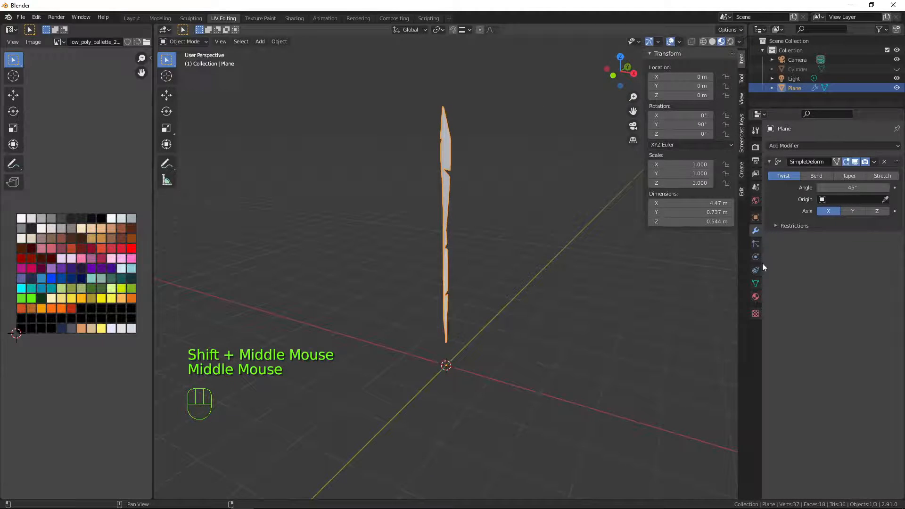
pyautogui.click(814, 177)
pyautogui.scroll(-2, 542, 349)
pyautogui.moveTo(542, 349); pyautogui.dragTo(669, 330, button='middle')
pyautogui.moveTo(633, 348); pyautogui.dragTo(597, 310, button='middle')
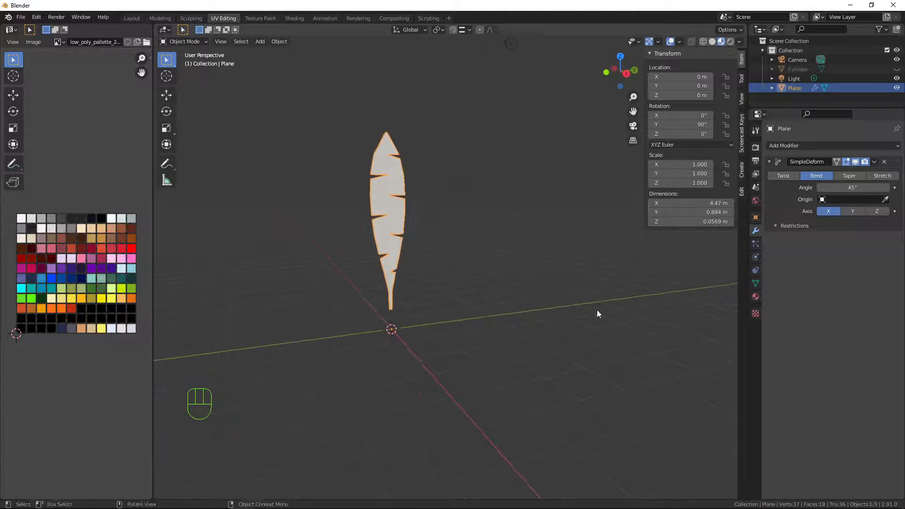
# Step: Try the leaf's bend on the Y and Z axes, and set the deform axis back to X
pyautogui.click(849, 211)
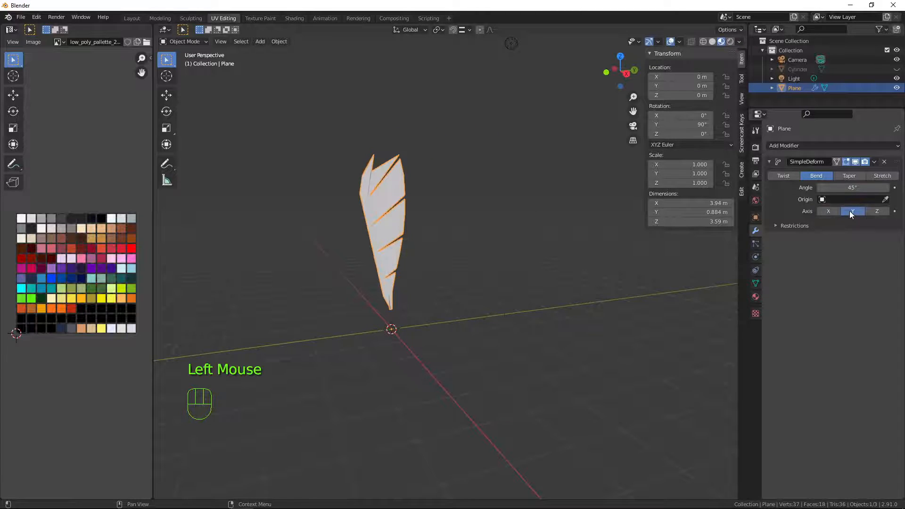
pyautogui.moveTo(490, 326); pyautogui.dragTo(604, 325, button='middle')
pyautogui.click(877, 211)
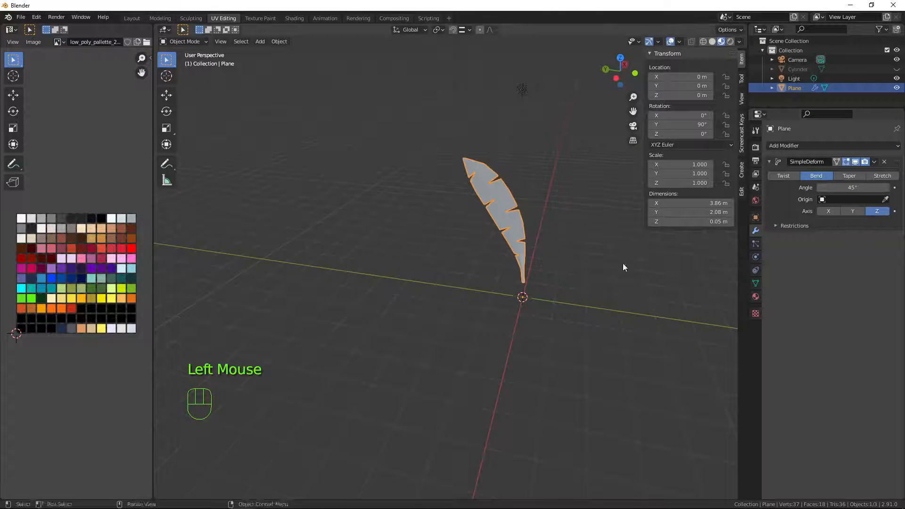
pyautogui.moveTo(623, 265); pyautogui.dragTo(651, 311, button='middle')
pyautogui.click(829, 211)
pyautogui.moveTo(566, 304); pyautogui.dragTo(767, 235, button='middle')
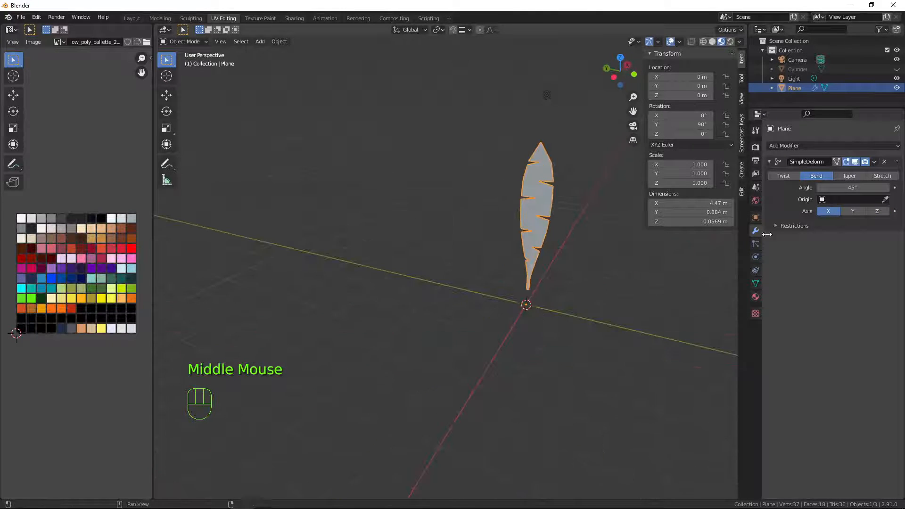
# Step: Try the leaf's bend on the X axis with different angles, ending at 29.2°
pyautogui.moveTo(852, 187); pyautogui.dragTo(854, 187)
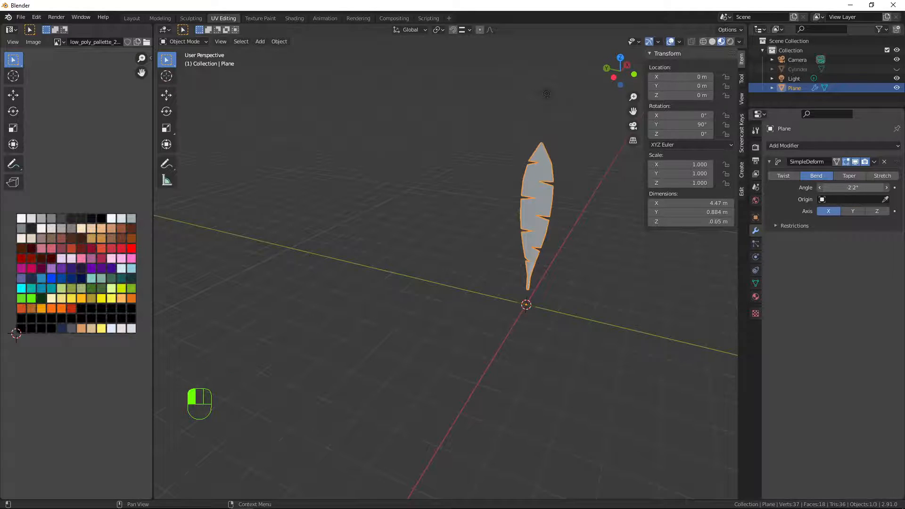
pyautogui.moveTo(854, 187); pyautogui.dragTo(854, 187)
pyautogui.scroll(3, 672, 276)
pyautogui.moveTo(550, 278); pyautogui.dragTo(565, 256, button='middle')
pyautogui.keyDown('shift'); pyautogui.moveTo(511, 264); pyautogui.dragTo(491, 352, button='middle'); pyautogui.keyUp('shift')
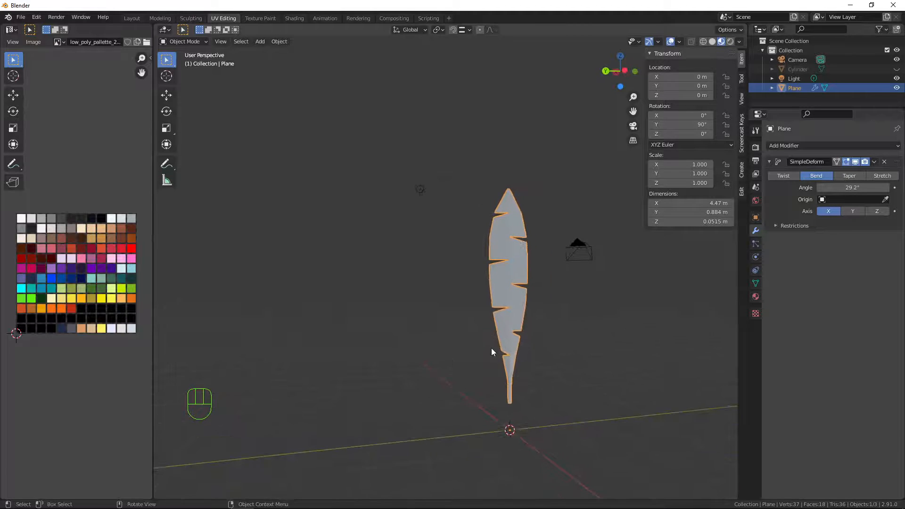
# Step: Move the leaf's whole mesh down about 0.53 m along Z so the stem's base sits at the object origin
pyautogui.press('Tab')
pyautogui.keyDown('shift'); pyautogui.moveTo(508, 282); pyautogui.dragTo(448, 148, button='middle'); pyautogui.keyUp('shift')
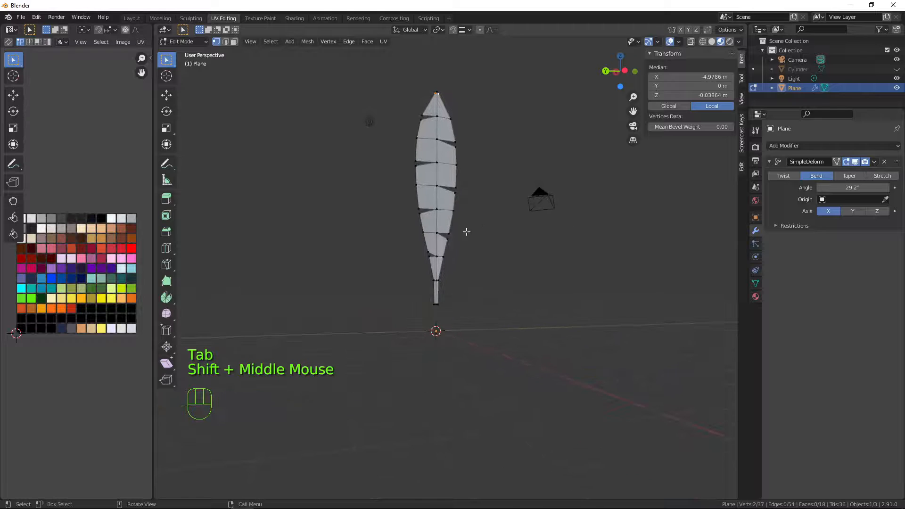
pyautogui.press('a')
pyautogui.press('g')
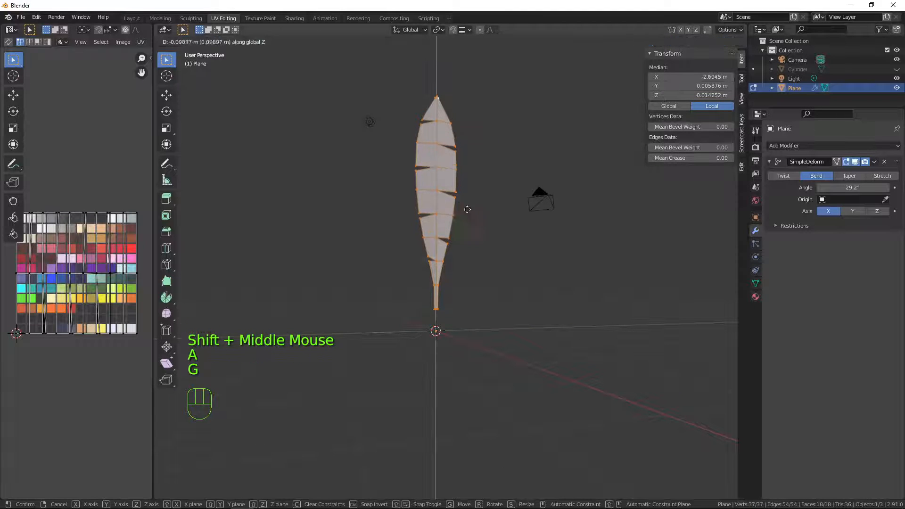
pyautogui.click(475, 226)
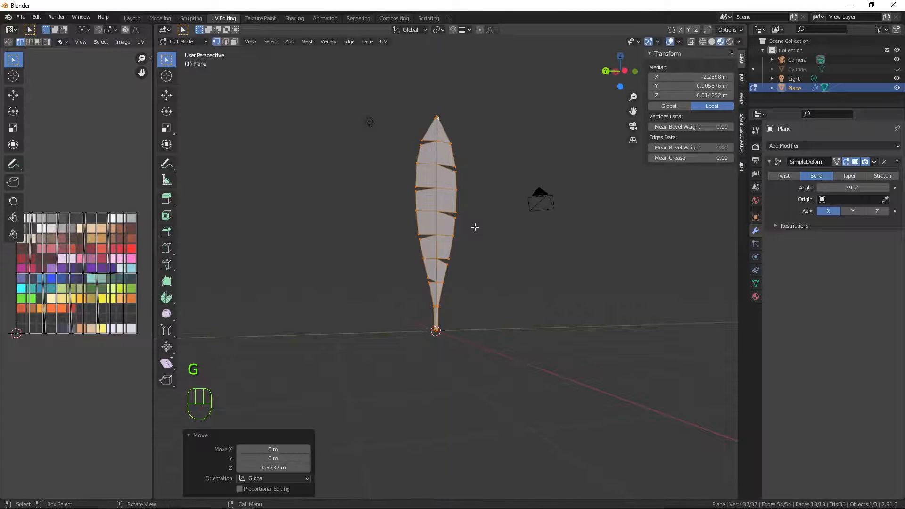
pyautogui.press('Tab')
# Step: Try bending the leaf on the Y and Z deform axes, with the angle brought to about -17.7°
pyautogui.moveTo(488, 243); pyautogui.dragTo(405, 332, button='middle')
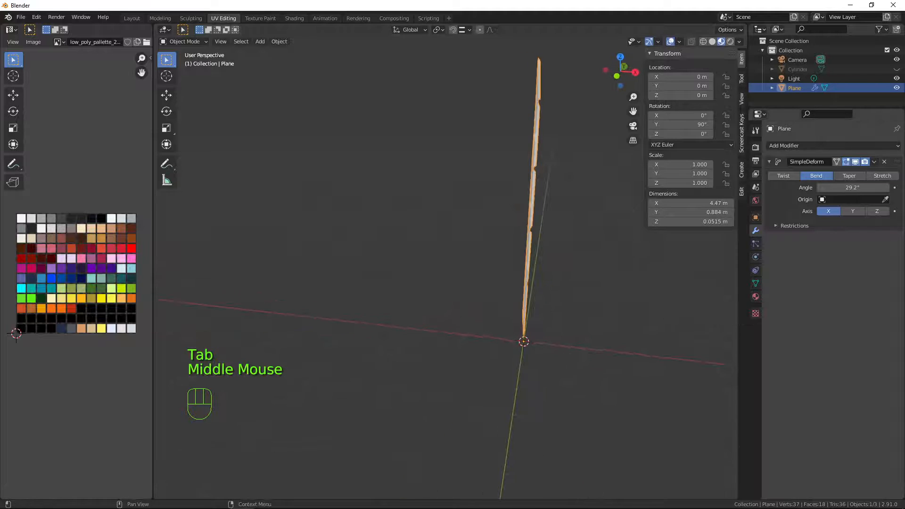
pyautogui.click(847, 210)
pyautogui.moveTo(656, 320); pyautogui.dragTo(348, 337, button='middle')
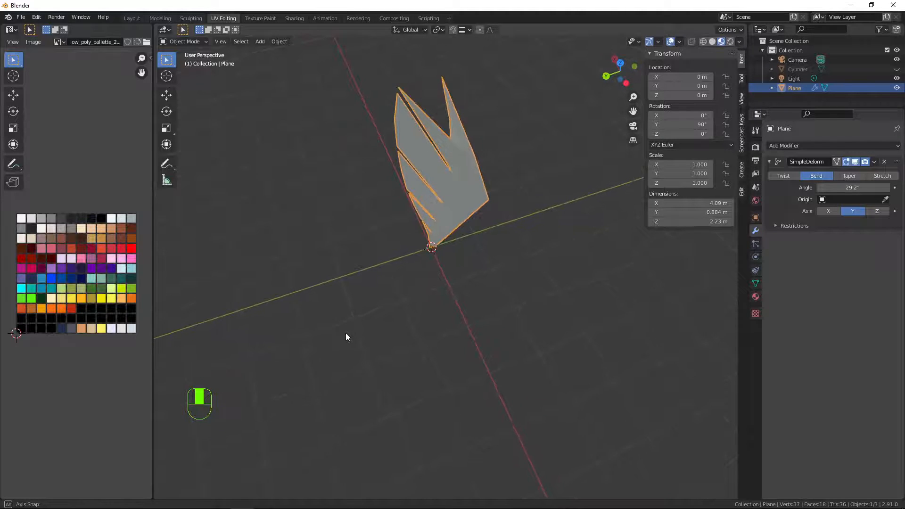
pyautogui.moveTo(830, 188); pyautogui.dragTo(776, 188)
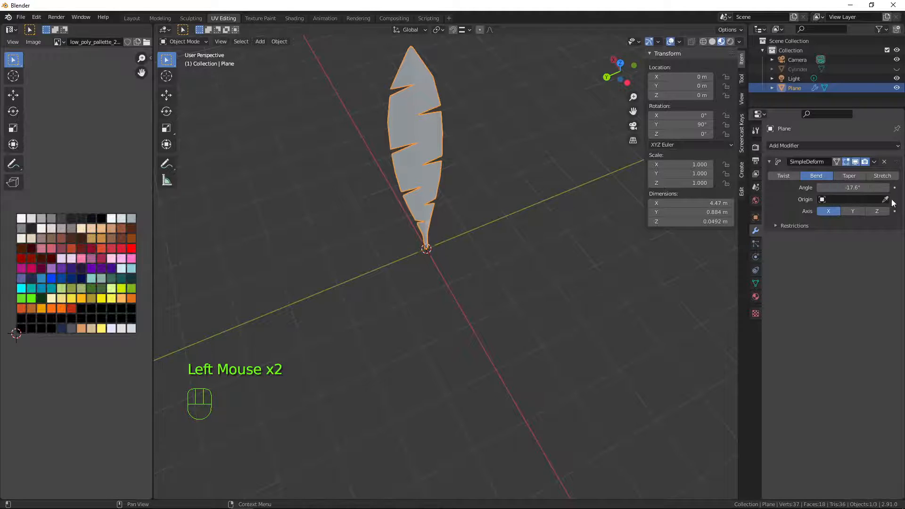
pyautogui.click(877, 211)
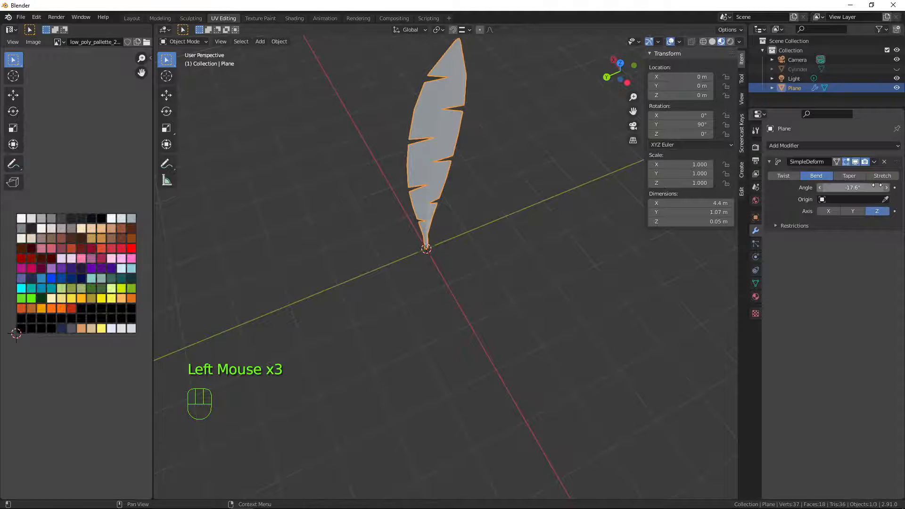
pyautogui.moveTo(876, 185); pyautogui.dragTo(838, 187)
# Step: Apply the leaf's rotation and scale
pyautogui.scroll(-3, 530, 190)
pyautogui.moveTo(530, 194); pyautogui.dragTo(580, 191, button='middle')
pyautogui.scroll(3, 581, 191)
pyautogui.moveTo(511, 241); pyautogui.dragTo(566, 214, button='middle')
pyautogui.hotkey('ctrl', 'a')
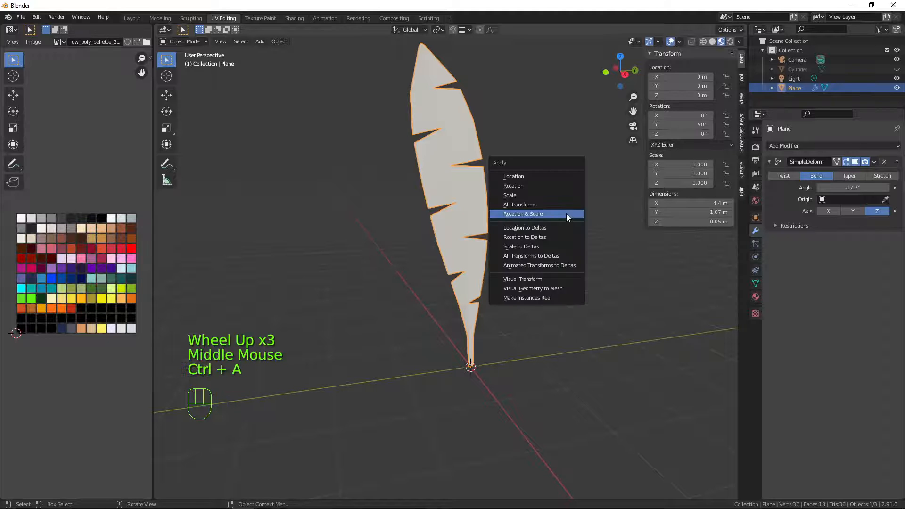
pyautogui.click(567, 215)
pyautogui.scroll(-1, 566, 212)
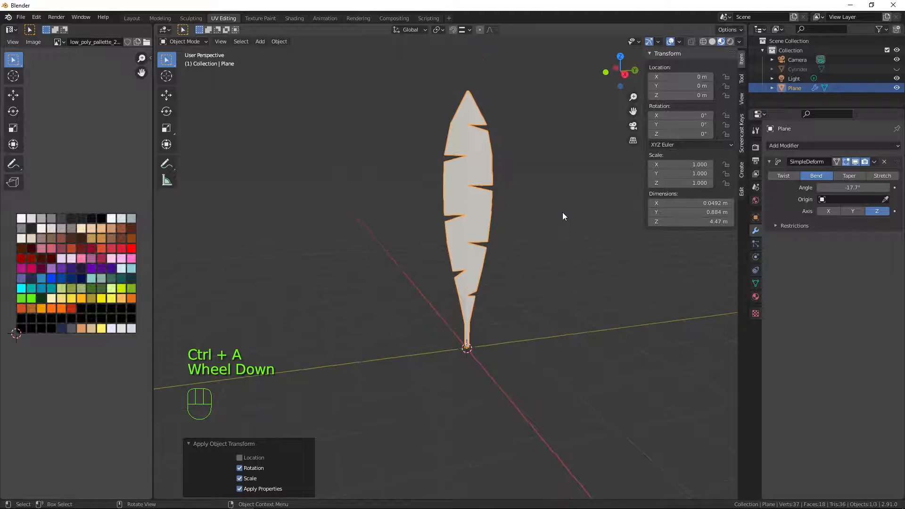
# Step: Set the leaf's bend axis to Y and its bend angle to -131°
pyautogui.click(856, 211)
pyautogui.moveTo(580, 309); pyautogui.dragTo(589, 292, button='middle')
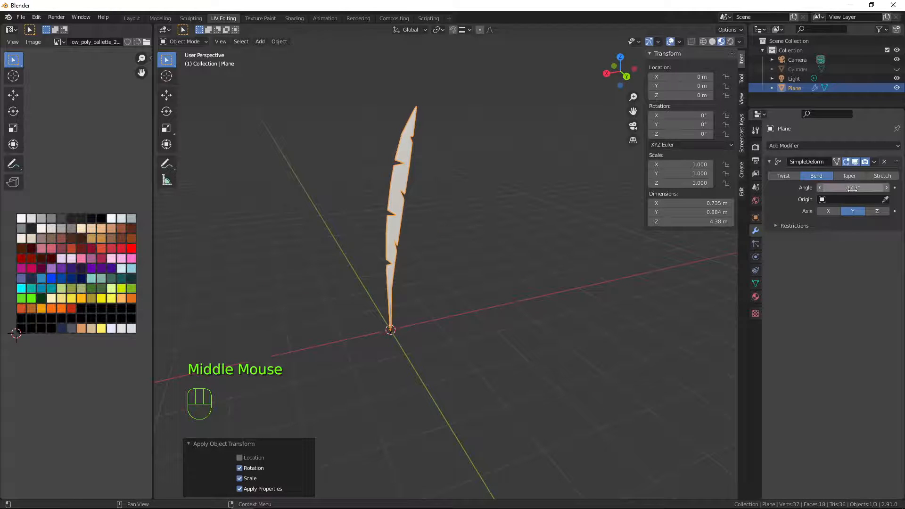
pyautogui.moveTo(852, 188); pyautogui.dragTo(742, 188)
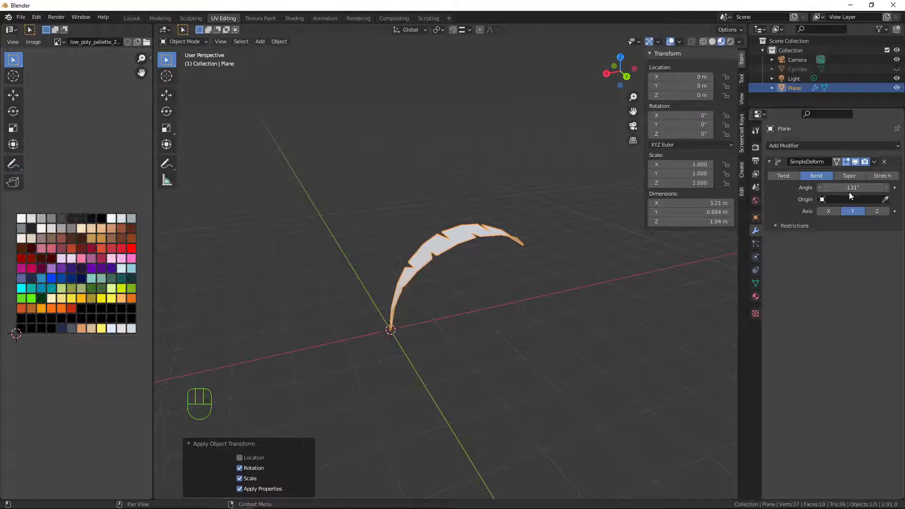
# Step: Deepen the leaf's crease by moving its central edges from the tip down to the stem about -0.075 m along X
pyautogui.moveTo(744, 240); pyautogui.dragTo(538, 224, button='middle')
pyautogui.scroll(3, 516, 321)
pyautogui.press('Tab')
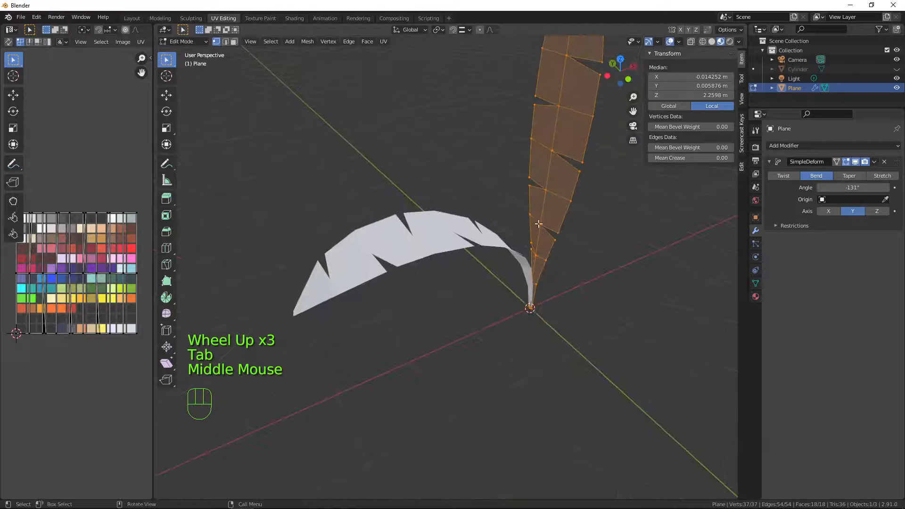
pyautogui.scroll(-2, 540, 186)
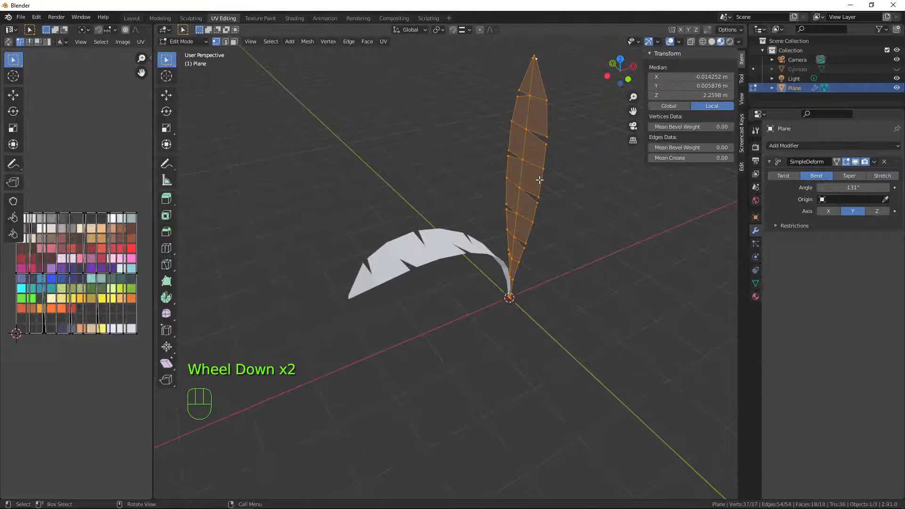
pyautogui.press('KP_3')
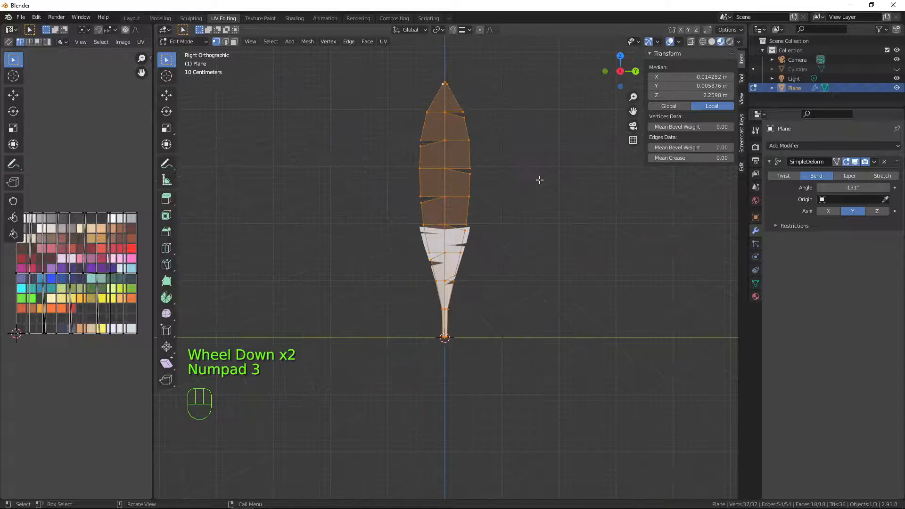
pyautogui.press('2')
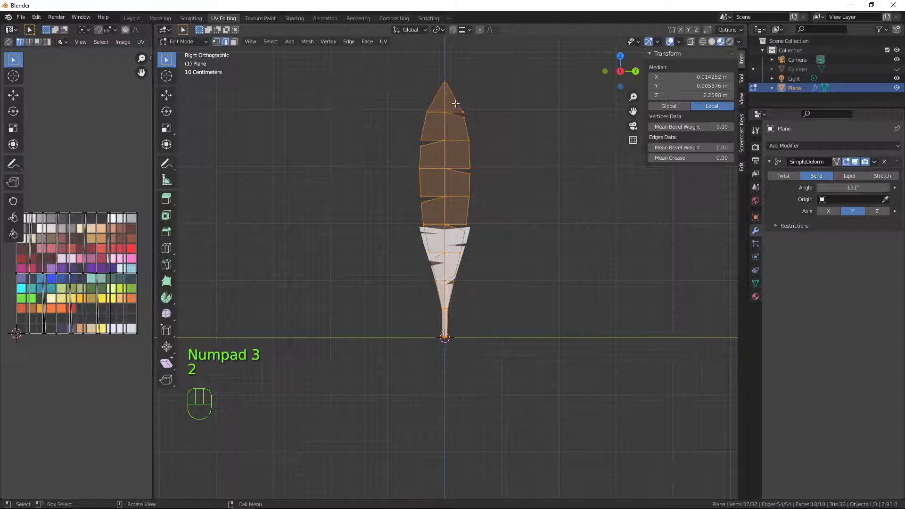
pyautogui.click(445, 96)
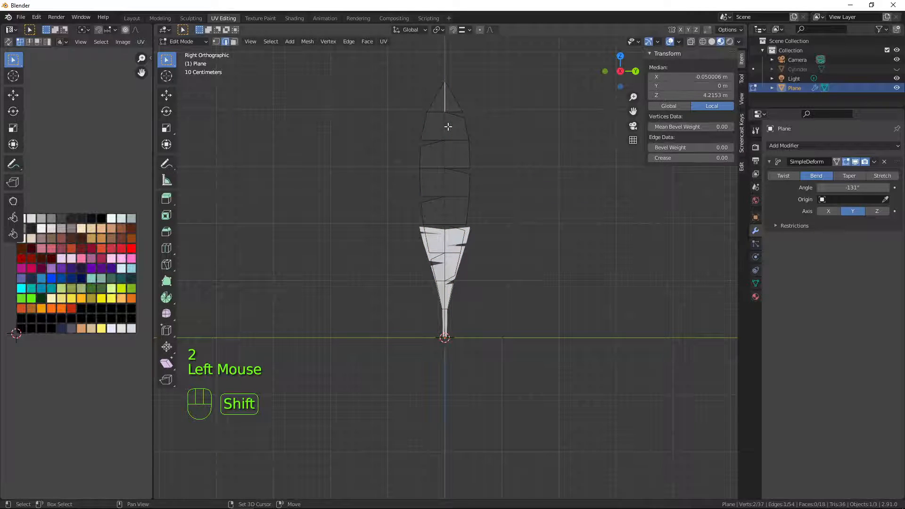
pyautogui.keyDown('shift'); pyautogui.click(448, 126); pyautogui.keyUp('shift')
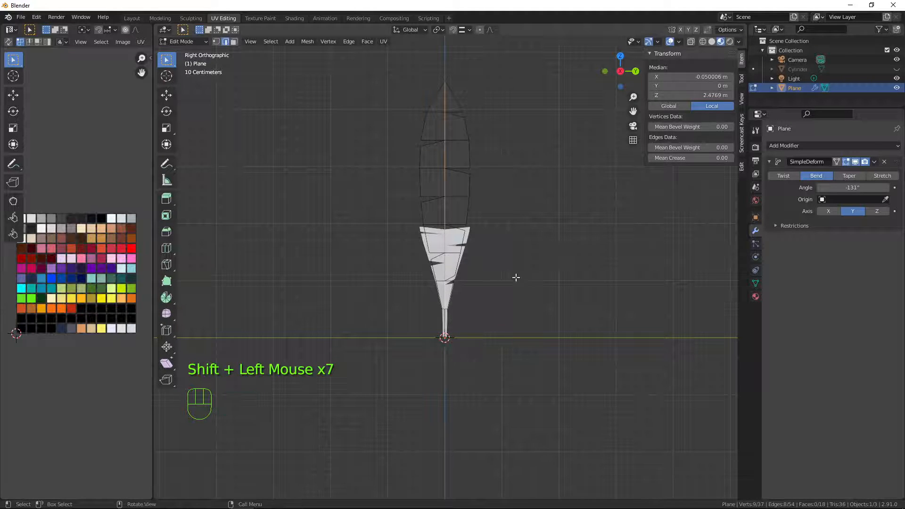
pyautogui.moveTo(516, 278); pyautogui.dragTo(623, 296, button='middle')
pyautogui.press('g')
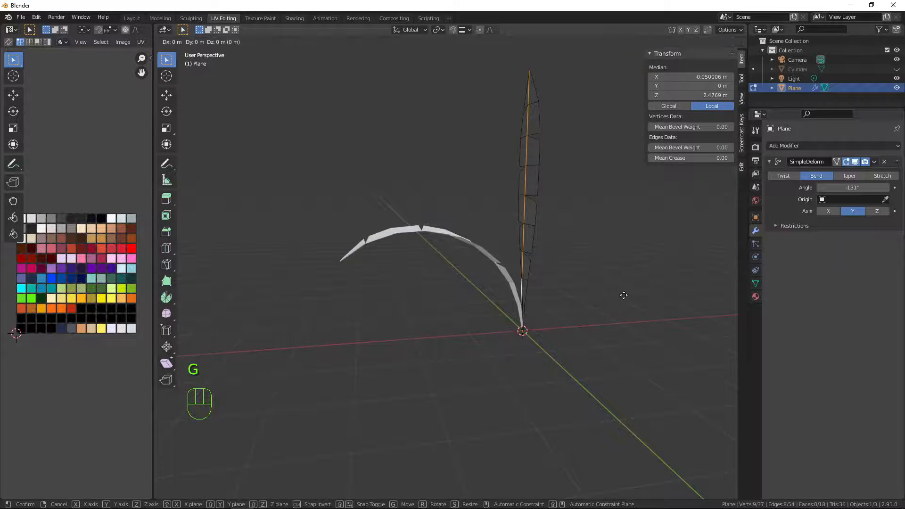
pyautogui.press('x')
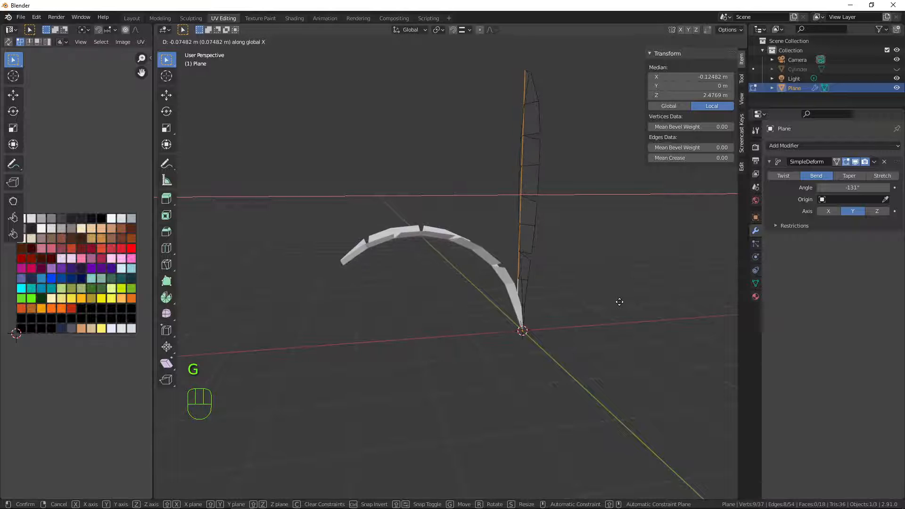
pyautogui.click(619, 302)
# Step: Move the two side vertices at the leaf's tip about -0.067 m along X to line up with the crease, and leave mesh editing
pyautogui.moveTo(612, 297); pyautogui.dragTo(576, 338, button='middle')
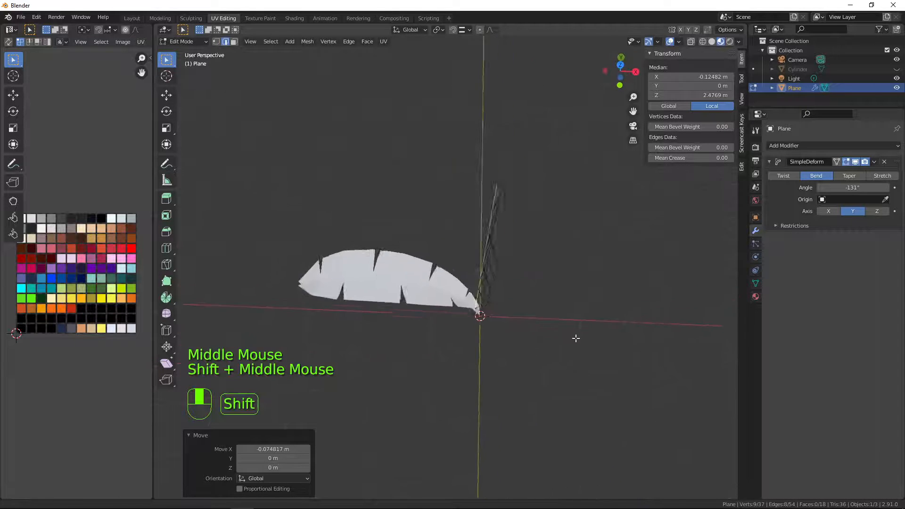
pyautogui.scroll(3, 530, 349)
pyautogui.scroll(-2, 531, 262)
pyautogui.keyDown('shift'); pyautogui.moveTo(531, 262); pyautogui.dragTo(563, 291, button='middle'); pyautogui.keyUp('shift')
pyautogui.press('1')
pyautogui.moveTo(520, 254); pyautogui.dragTo(452, 203, button='middle')
pyautogui.click(390, 118)
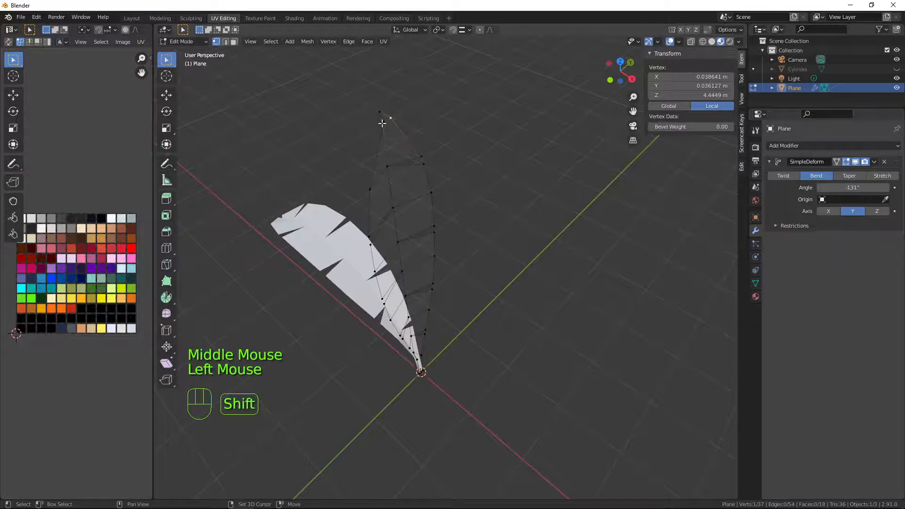
pyautogui.keyDown('shift'); pyautogui.click(381, 123); pyautogui.keyUp('shift')
pyautogui.moveTo(420, 165); pyautogui.dragTo(482, 185, button='middle')
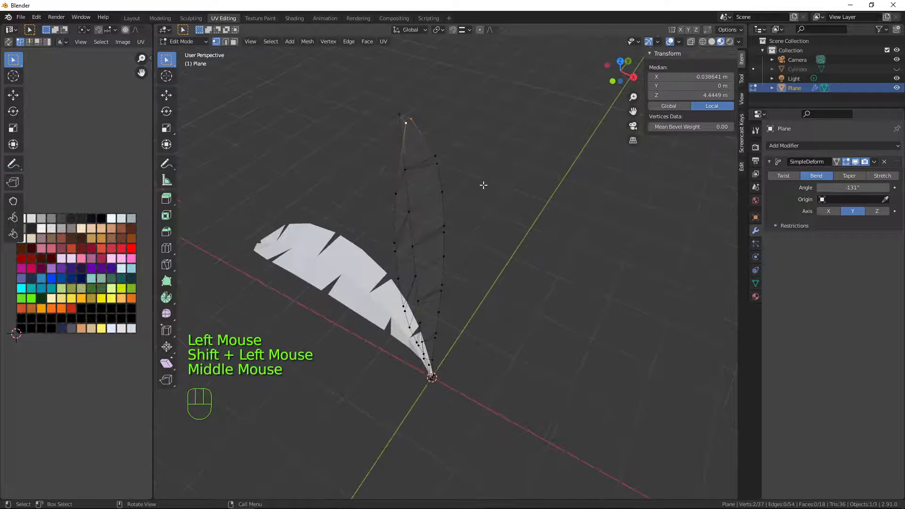
pyautogui.press('g')
pyautogui.press('x')
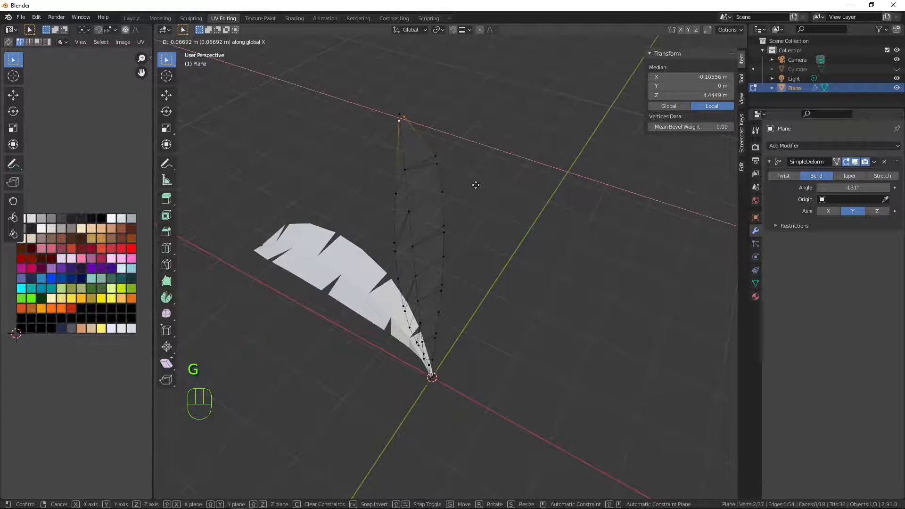
pyautogui.click(475, 185)
pyautogui.moveTo(475, 186)
pyautogui.mouseDown(button='middle')
pyautogui.moveTo(452, 201)
pyautogui.moveTo(558, 185)
pyautogui.moveTo(566, 162)
pyautogui.moveTo(560, 184)
pyautogui.moveTo(548, 171)
pyautogui.moveTo(517, 190)
pyautogui.moveTo(480, 193)
pyautogui.moveTo(487, 190)
pyautogui.mouseUp(button='middle')
pyautogui.press('Tab')
pyautogui.scroll(-4, 468, 221)
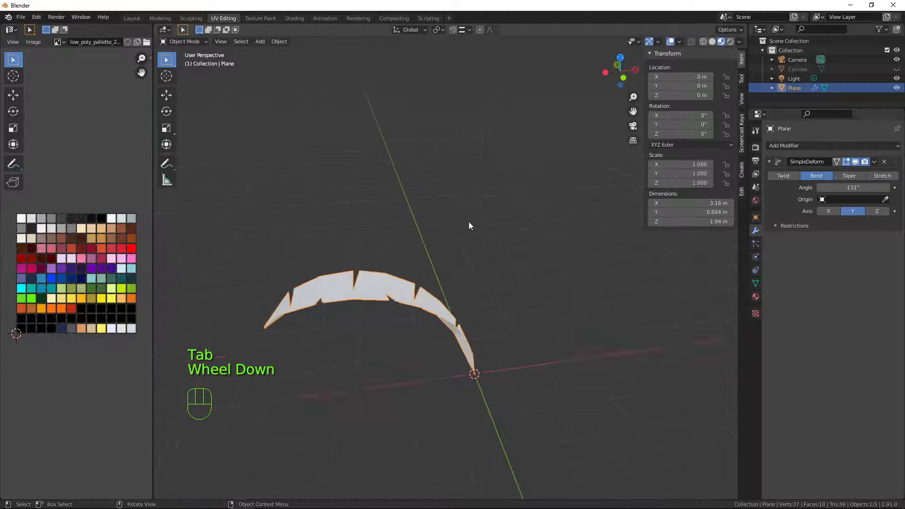
pyautogui.moveTo(423, 233); pyautogui.dragTo(494, 299, button='middle')
pyautogui.press('a')
pyautogui.press('a')
pyautogui.press('a')
pyautogui.press('a')
pyautogui.press('a')
# Step: Add a Solidify modifier to the leaf with a thickness of 0.04 m
pyautogui.click(430, 282)
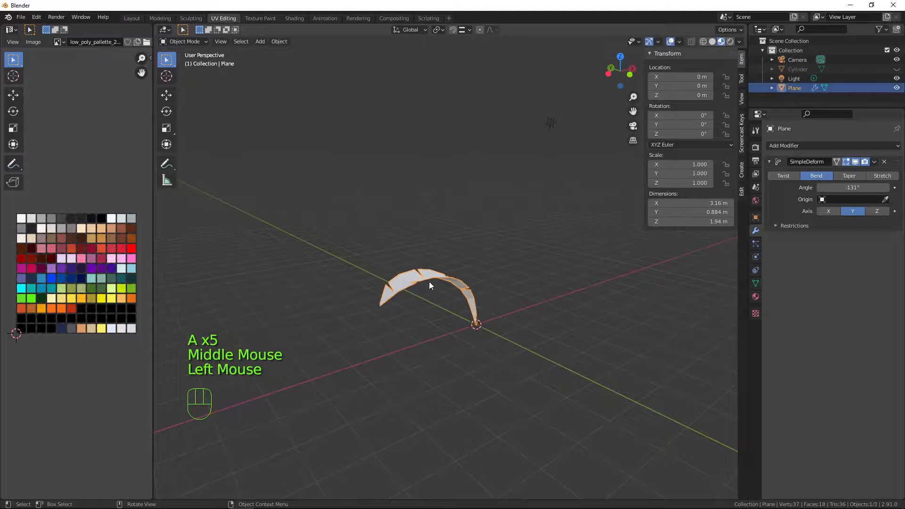
pyautogui.click(788, 147)
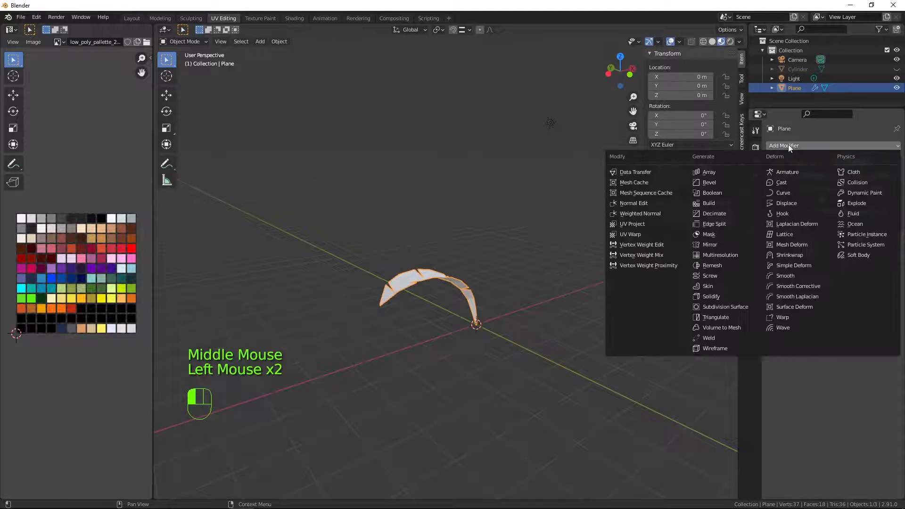
pyautogui.click(798, 145)
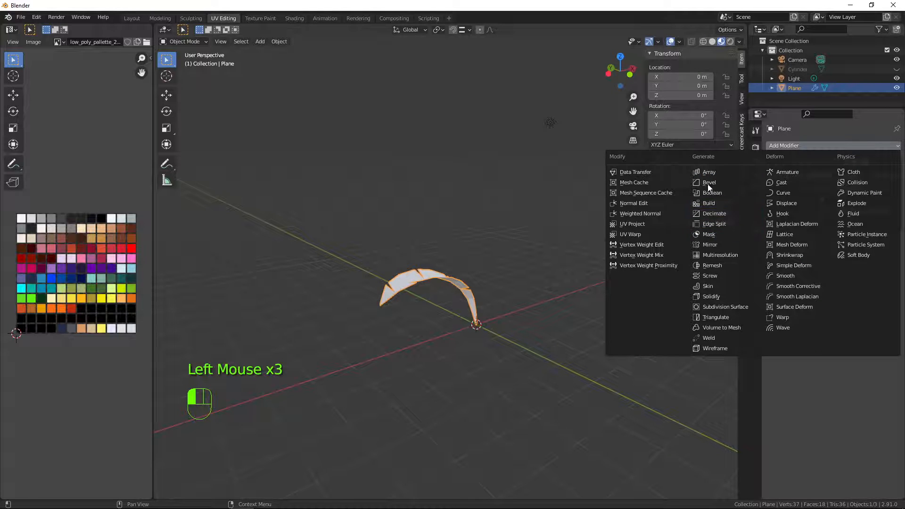
pyautogui.click(726, 297)
pyautogui.scroll(3, 413, 331)
pyautogui.moveTo(446, 352); pyautogui.dragTo(467, 332, button='middle')
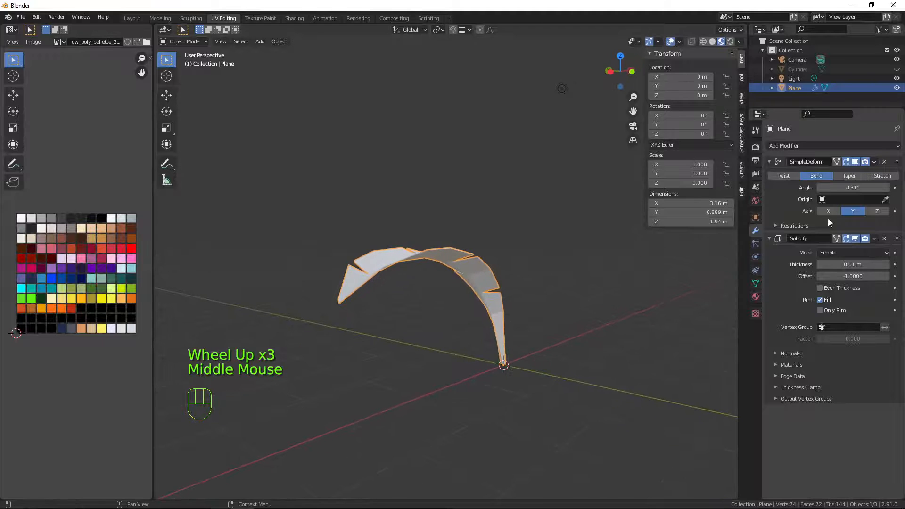
pyautogui.click(886, 265)
pyautogui.click(886, 265)
pyautogui.click(886, 265)
pyautogui.click(886, 264)
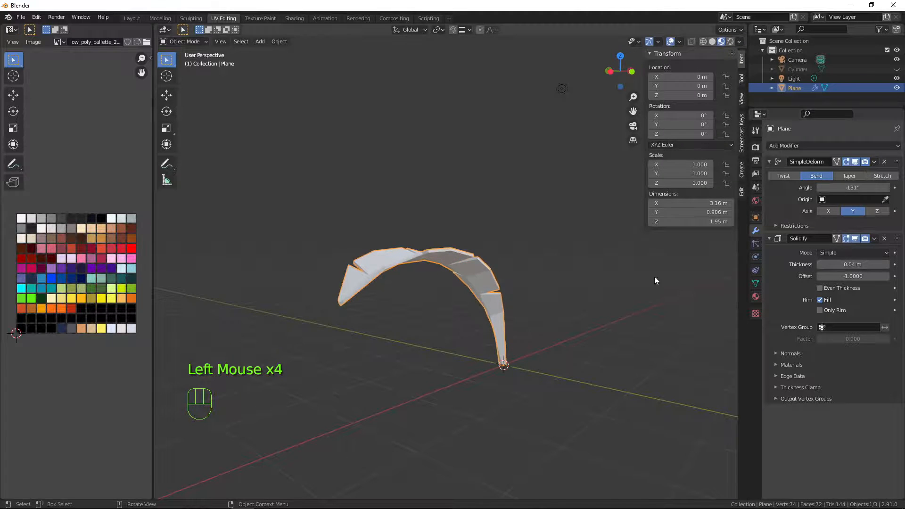
# Step: Reset the UV mapping of the leaf's whole mesh and select all its UVs over the colour palette
pyautogui.moveTo(655, 276); pyautogui.dragTo(510, 250, button='middle')
pyautogui.press('Tab')
pyautogui.press('a')
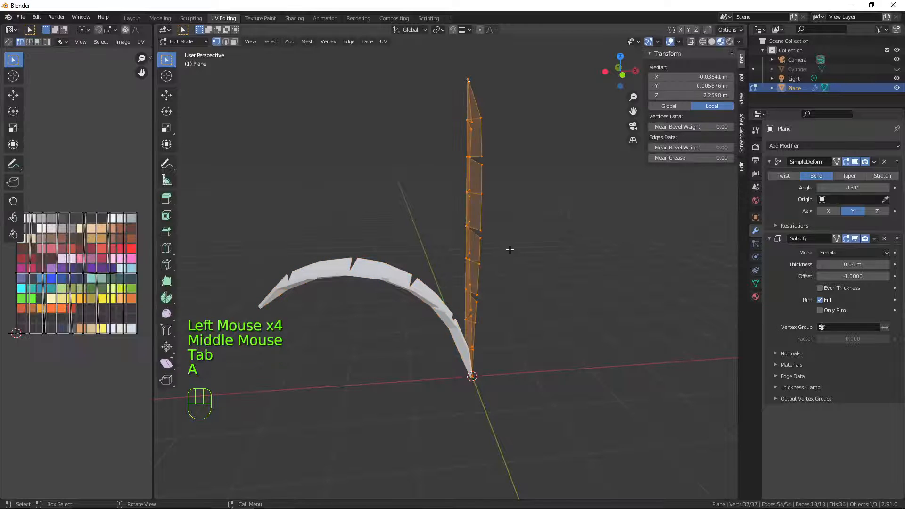
pyautogui.press('u')
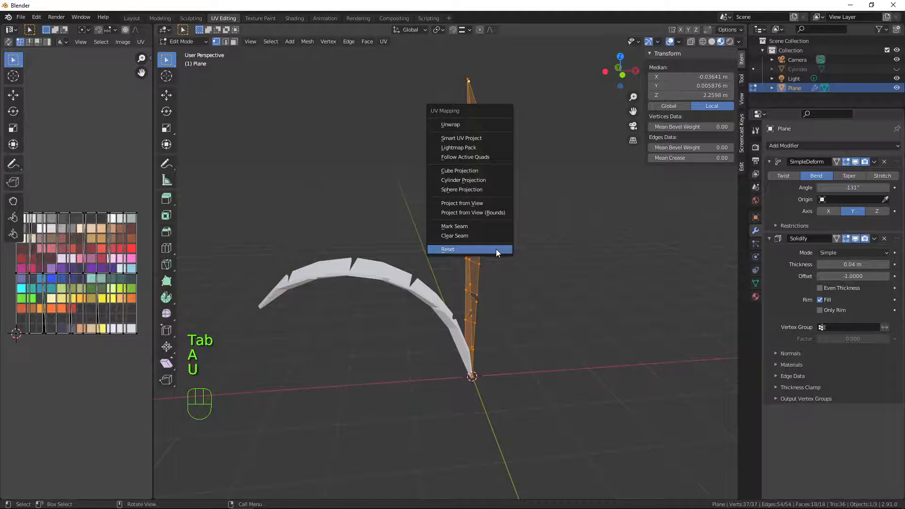
pyautogui.click(492, 248)
pyautogui.press('a')
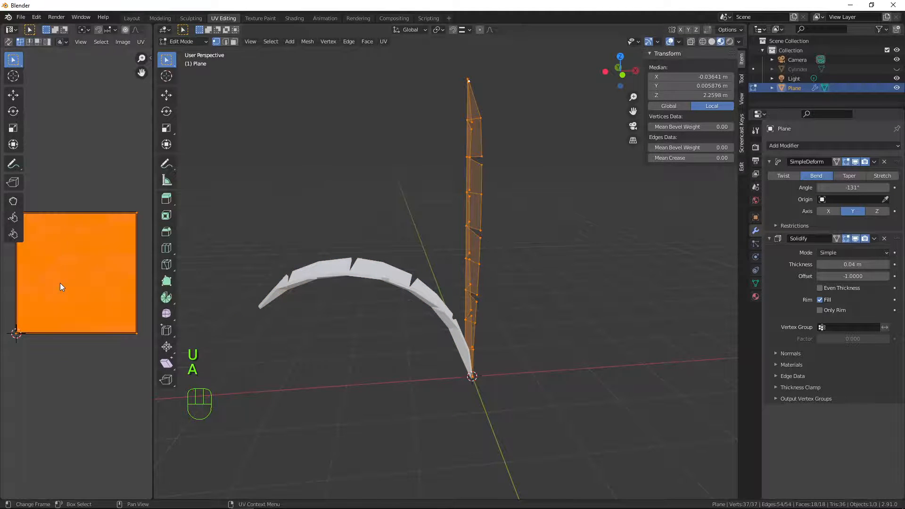
pyautogui.press('t')
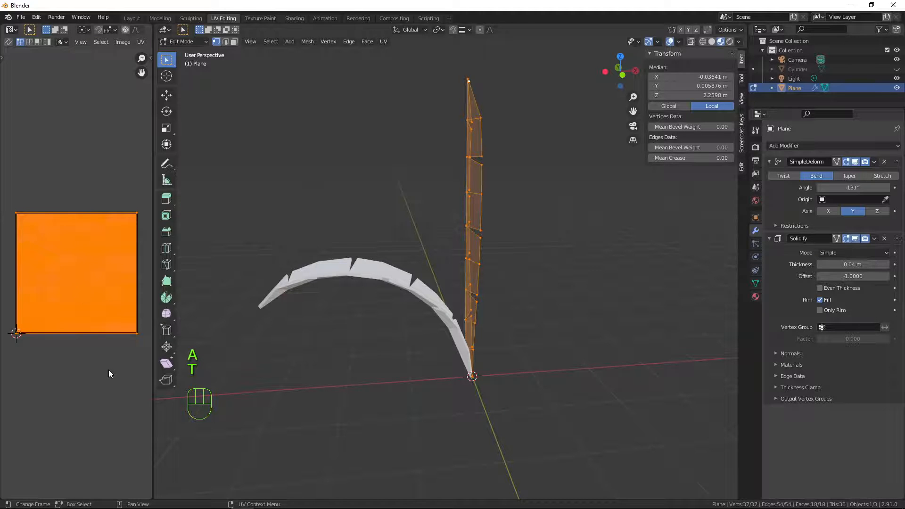
# Step: Shrink the leaf's UVs to a small point, place them on a green swatch of the palette, and leave mesh editing
pyautogui.press('s')
pyautogui.click(86, 344)
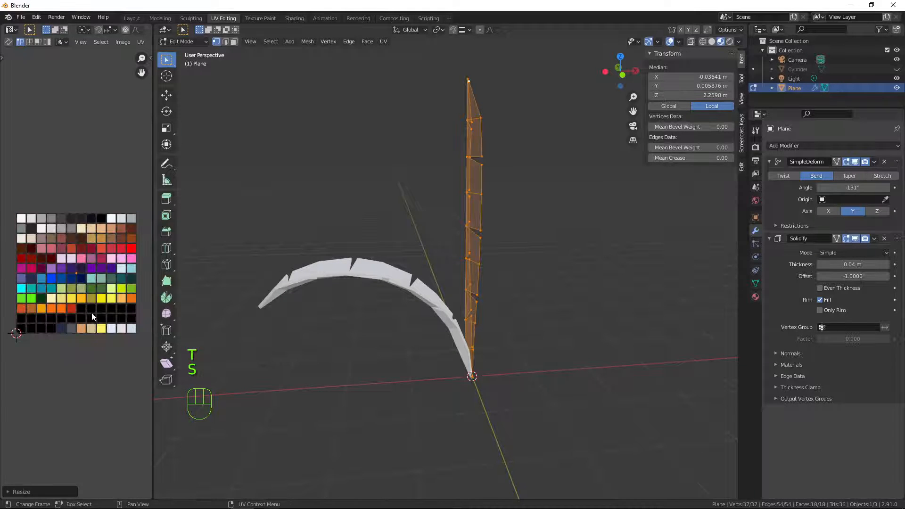
pyautogui.press('g')
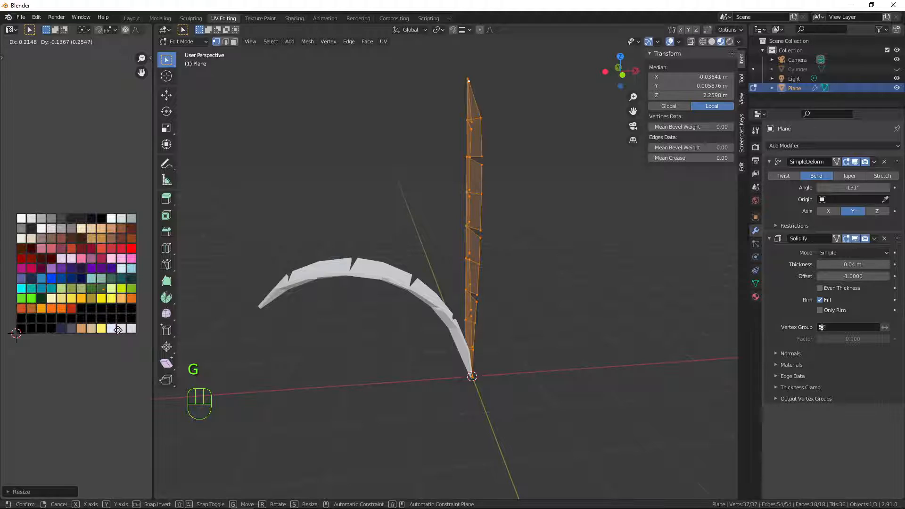
pyautogui.click(118, 330)
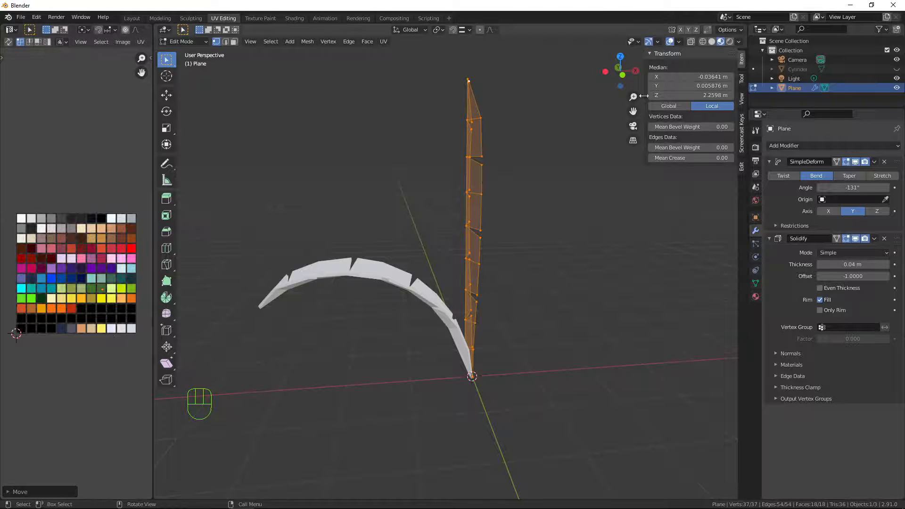
pyautogui.press('Tab')
# Step: Assign the existing Palette material to the leaf
pyautogui.moveTo(446, 236); pyautogui.dragTo(459, 290, button='middle')
pyautogui.click(755, 296)
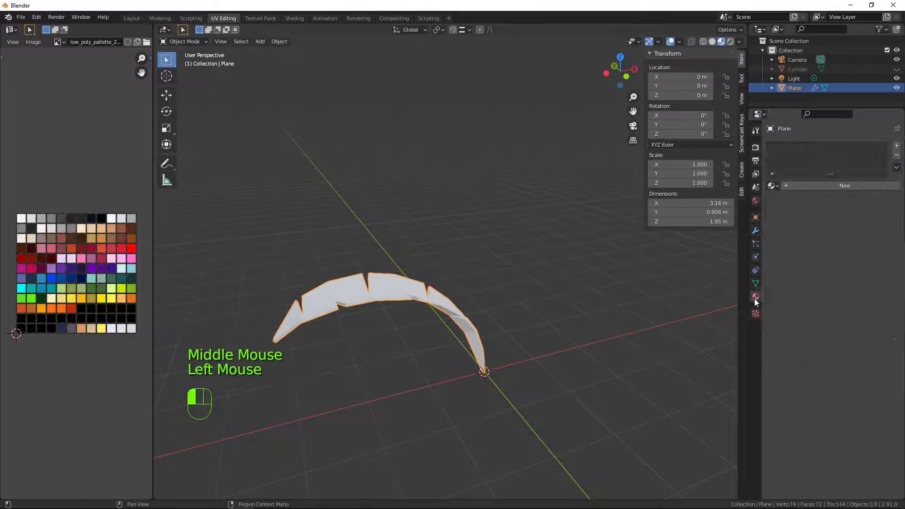
pyautogui.click(774, 185)
pyautogui.click(788, 201)
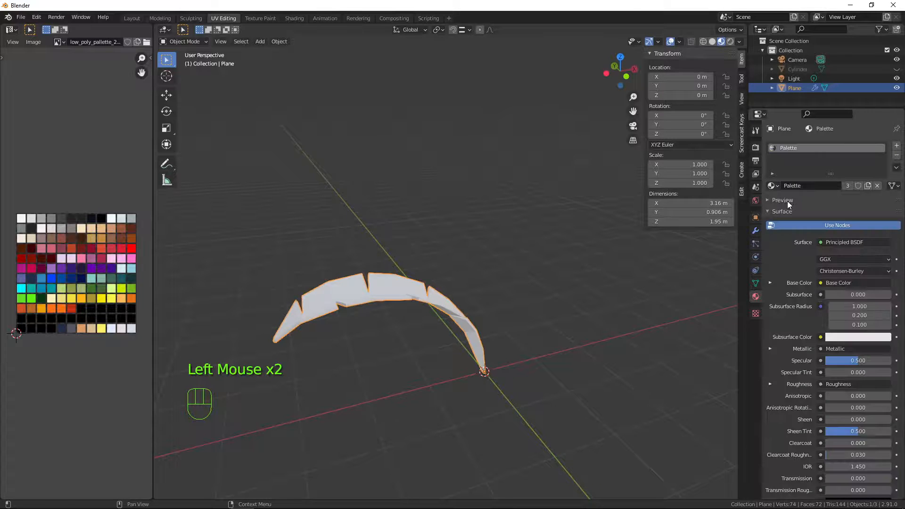
pyautogui.moveTo(369, 197); pyautogui.dragTo(519, 302, button='middle')
pyautogui.moveTo(519, 302); pyautogui.dragTo(392, 309, button='middle')
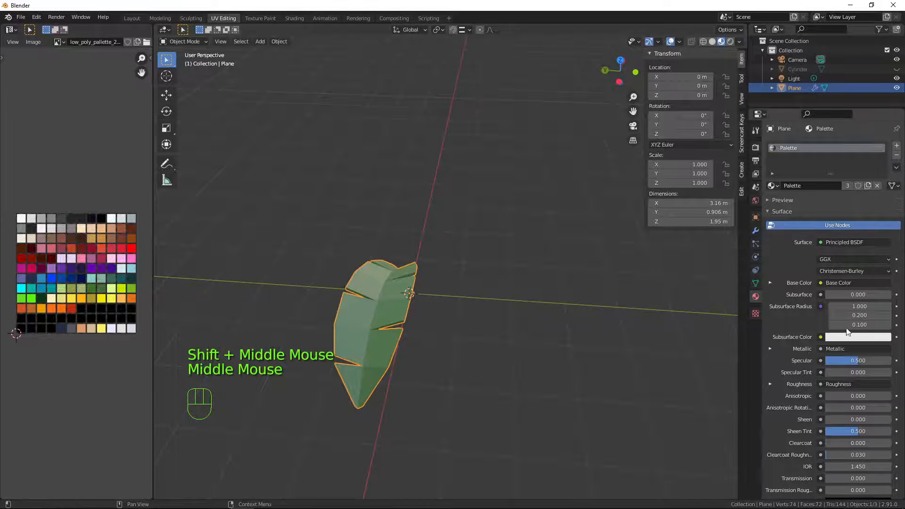
# Step: Shade the leaf smooth and enable Auto Smooth on its normals with a 50° angle
pyautogui.rightClick(387, 286)
pyautogui.click(383, 286)
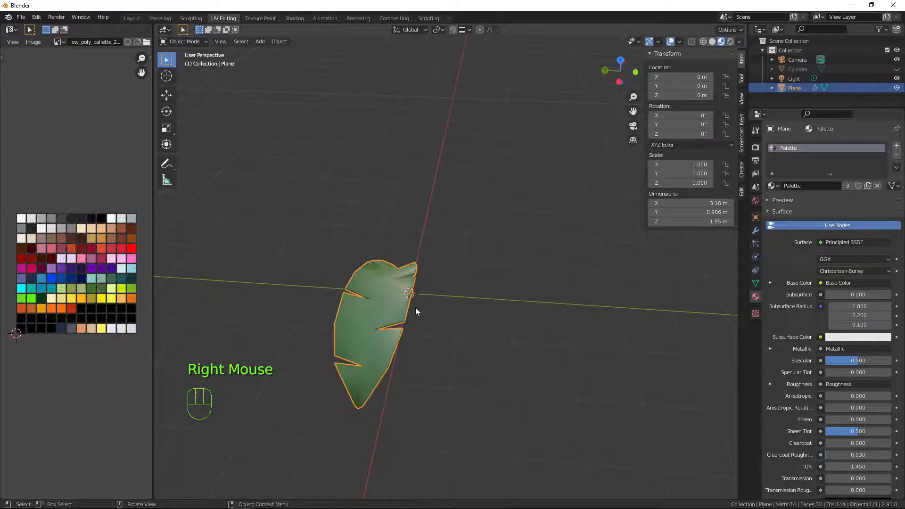
pyautogui.click(755, 285)
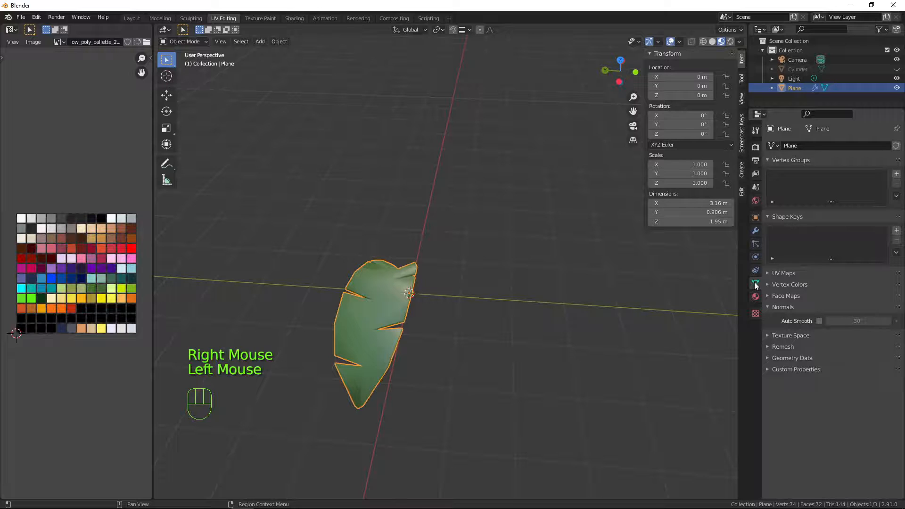
pyautogui.click(820, 321)
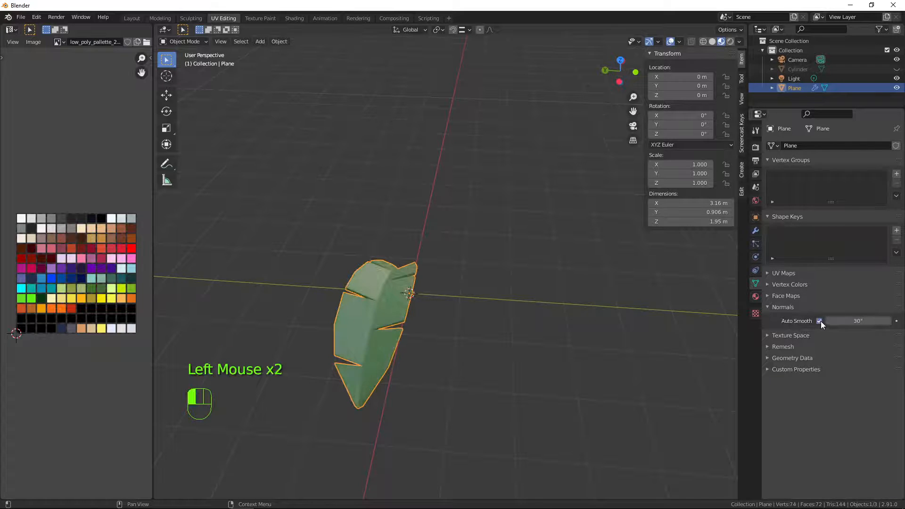
pyautogui.click(846, 322)
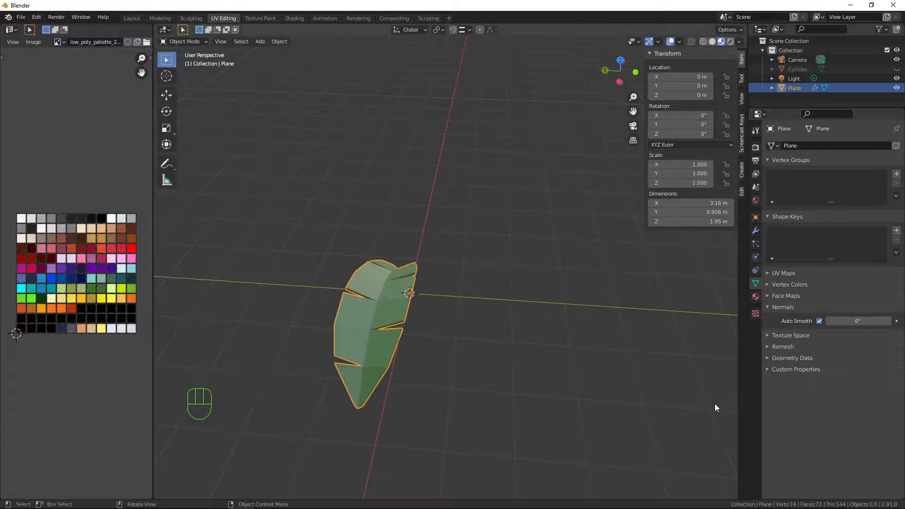
pyautogui.click(859, 320)
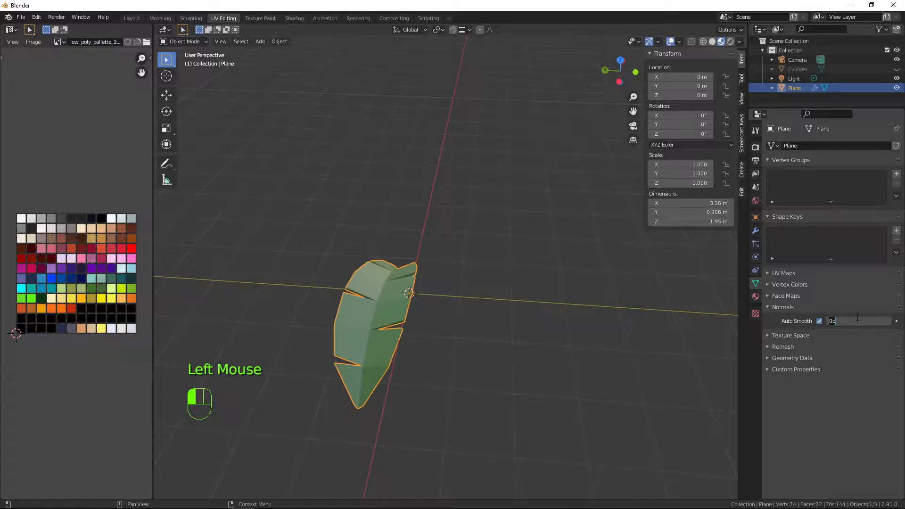
pyautogui.write('50')
pyautogui.press('Return')
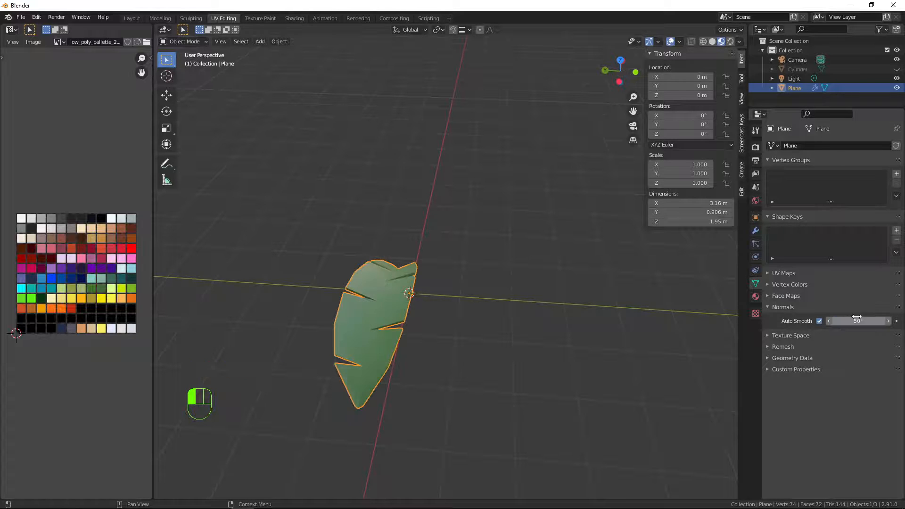
# Step: Unhide the brown trunk and apply its rotation and scale
pyautogui.moveTo(537, 276); pyautogui.dragTo(514, 252, button='middle')
pyautogui.moveTo(397, 270); pyautogui.dragTo(411, 152, button='middle')
pyautogui.hotkey('alt', 'h')
pyautogui.hotkey('alt', 'g')
pyautogui.scroll(-3, 570, 272)
pyautogui.click(412, 152)
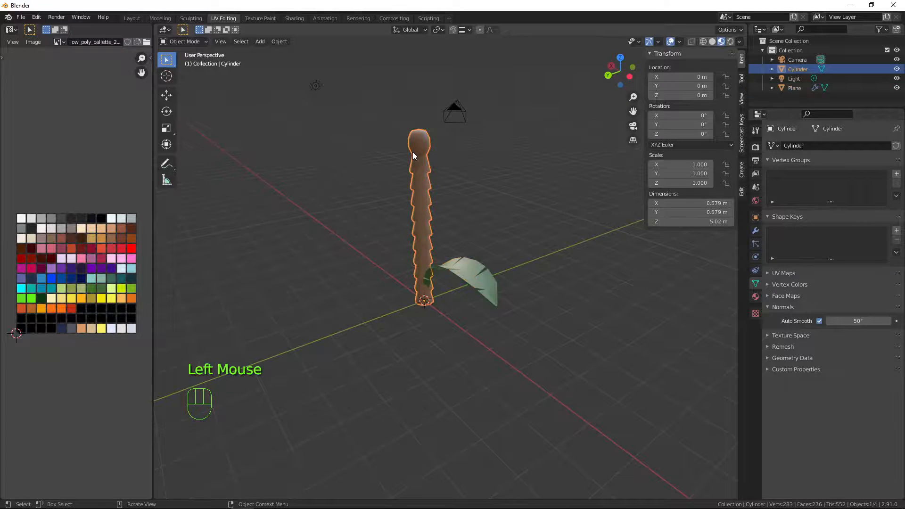
pyautogui.hotkey('ctrl', 'a')
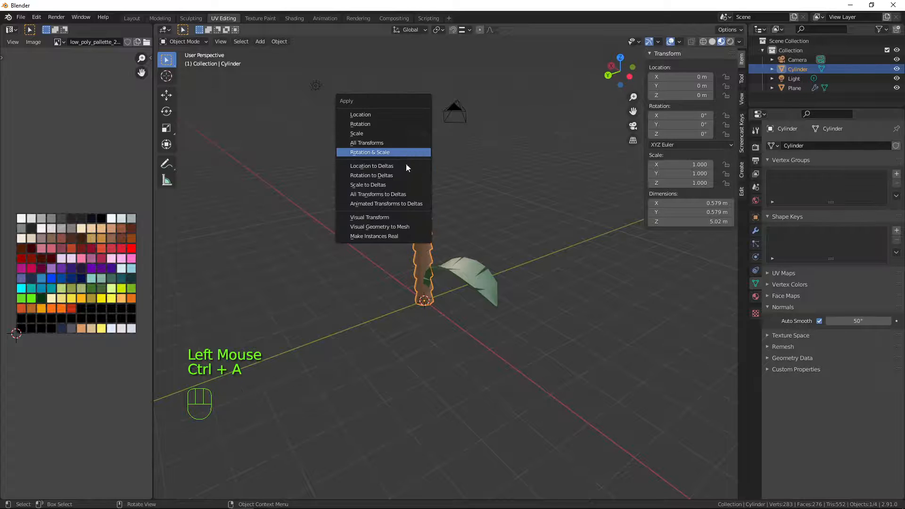
pyautogui.click(379, 153)
# Step: Bend the trunk 45° about the Y axis with a Simple Deform modifier, and apply the modifier
pyautogui.press('KP_1')
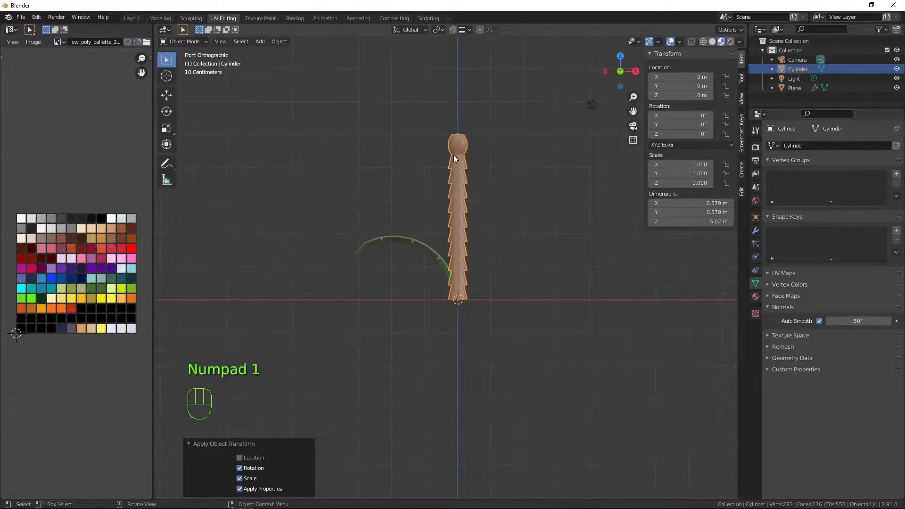
pyautogui.click(757, 228)
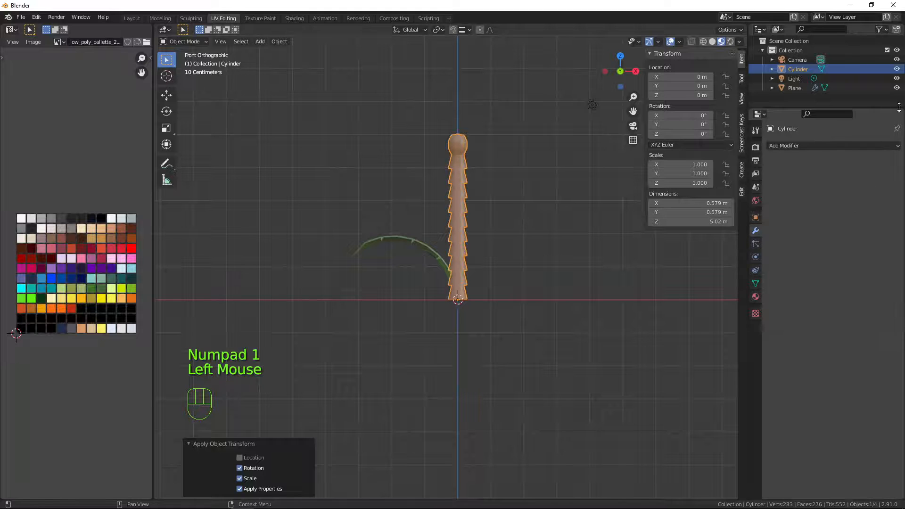
pyautogui.click(784, 144)
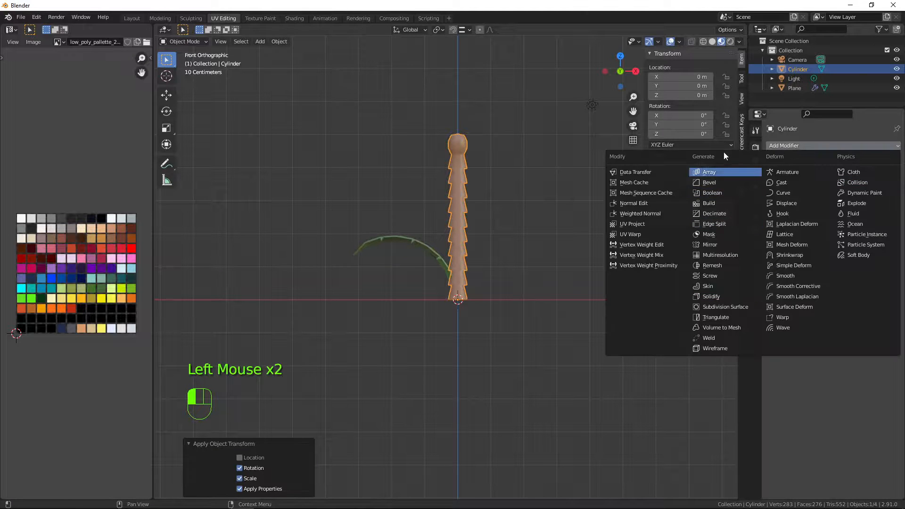
pyautogui.click(798, 266)
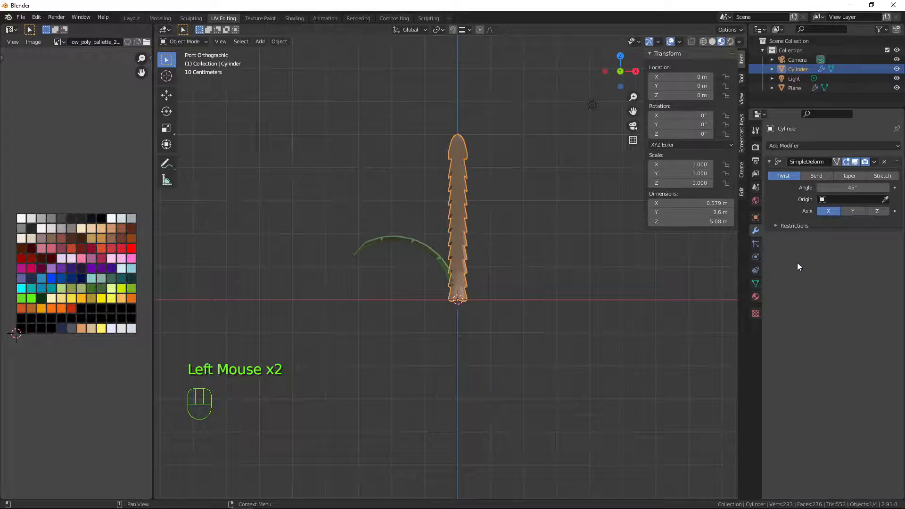
pyautogui.click(812, 178)
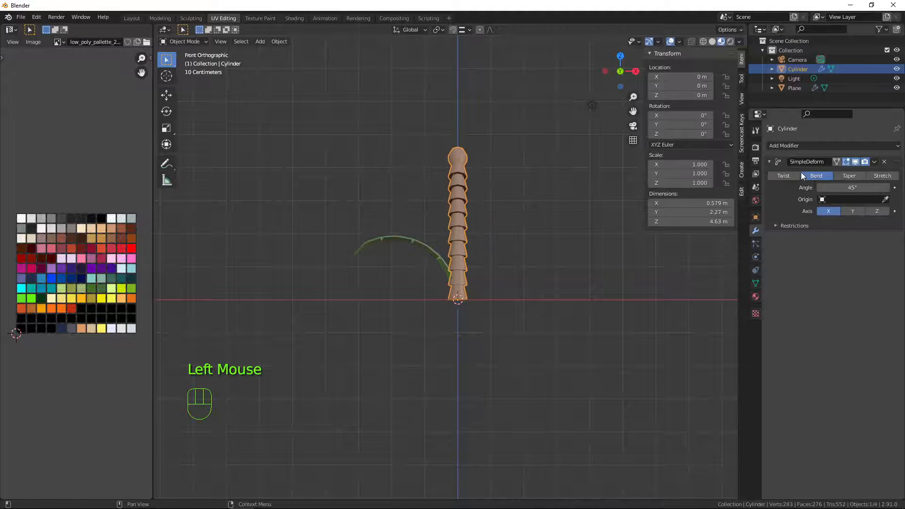
pyautogui.click(854, 211)
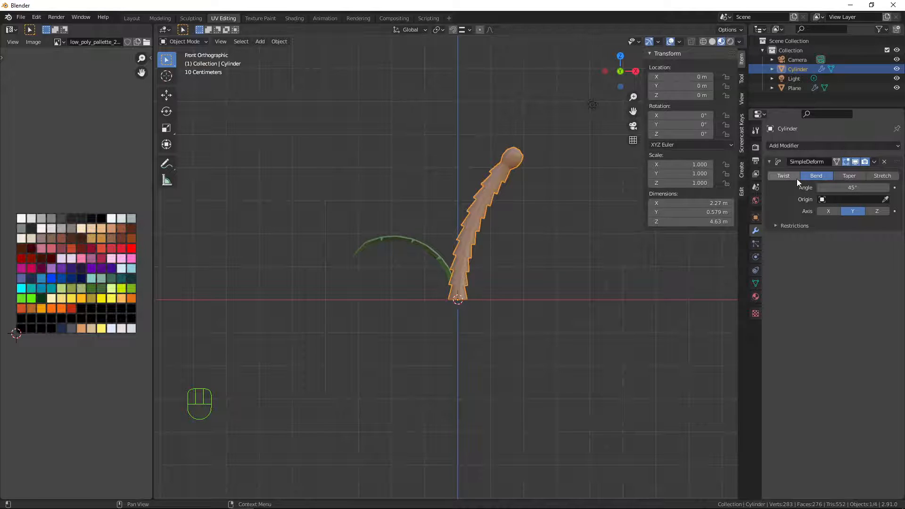
pyautogui.press('ctrl')
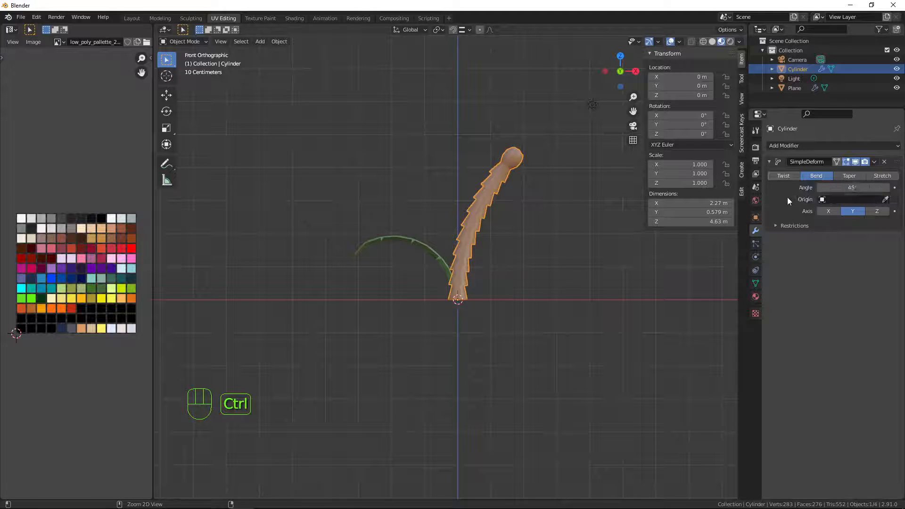
pyautogui.hotkey('ctrl', 'a')
# Step: Rotate the leaf about 44° in the front view so that it arches outward and down from its base
pyautogui.scroll(3, 544, 223)
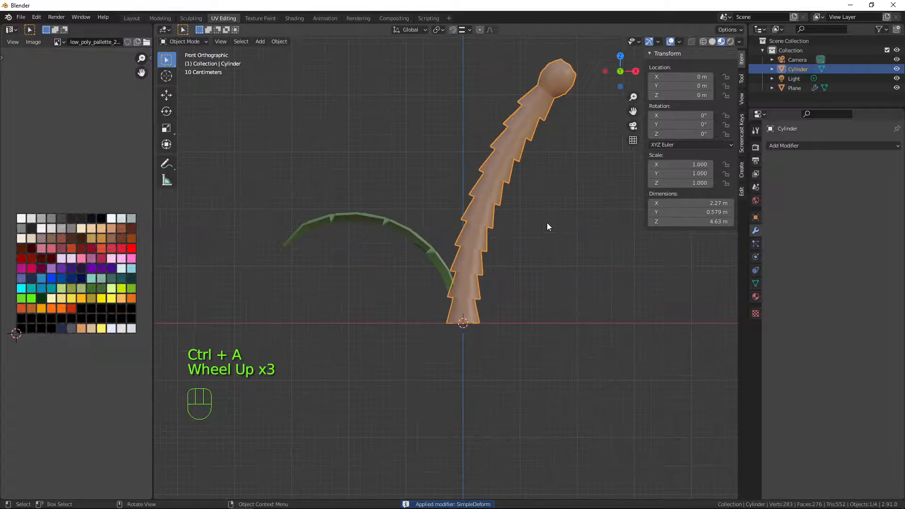
pyautogui.moveTo(505, 239); pyautogui.dragTo(555, 189, button='middle')
pyautogui.click(414, 222)
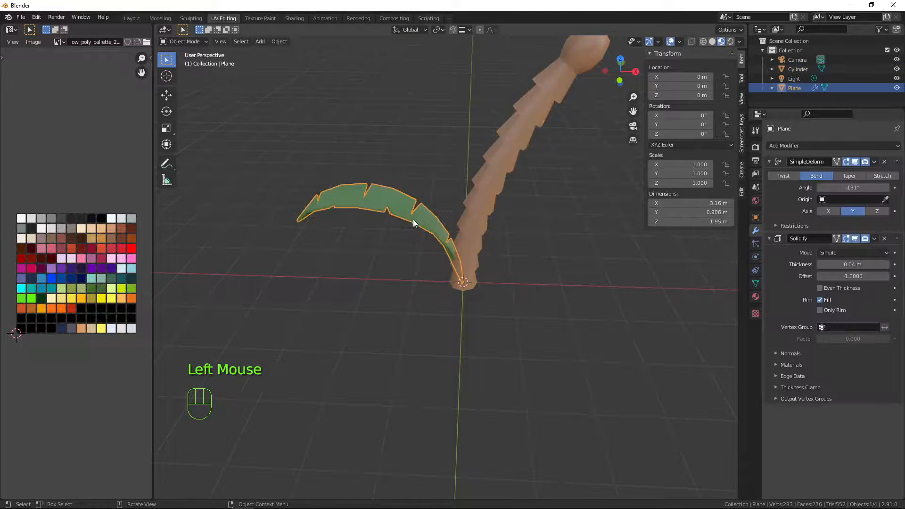
pyautogui.press('KP_1')
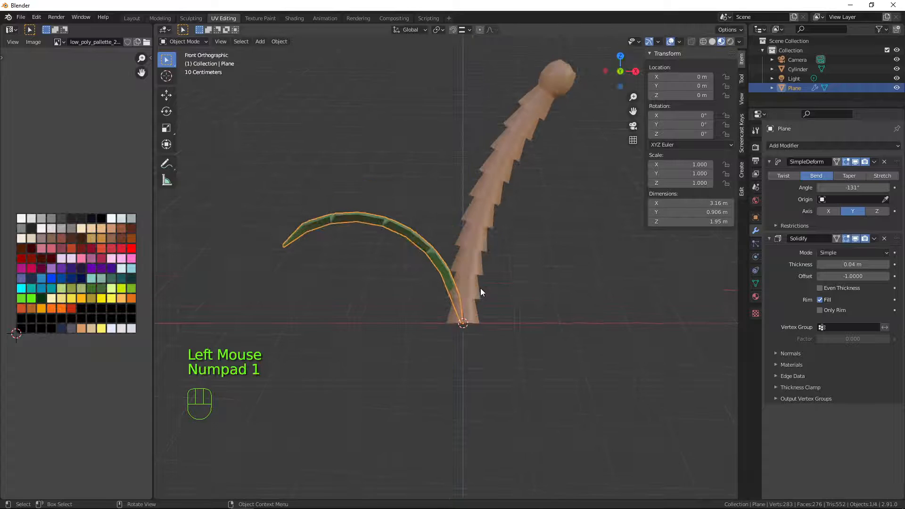
pyautogui.press('r')
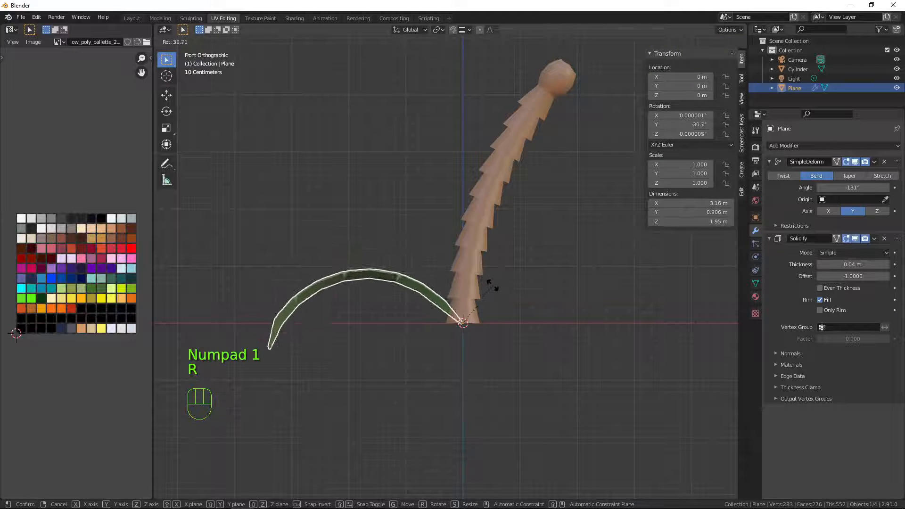
pyautogui.click(477, 274)
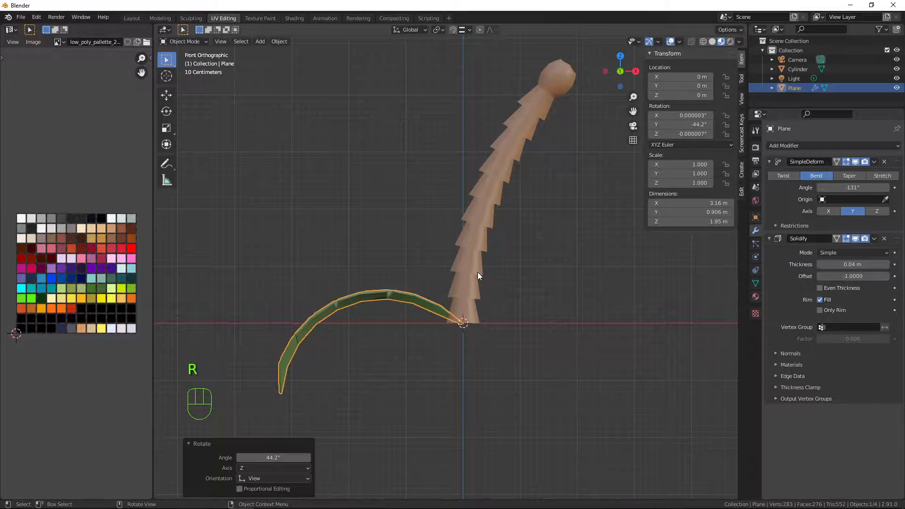
# Step: Duplicate the leaf in place and rotate the copy 90° about the global Z axis
pyautogui.press('KP_7')
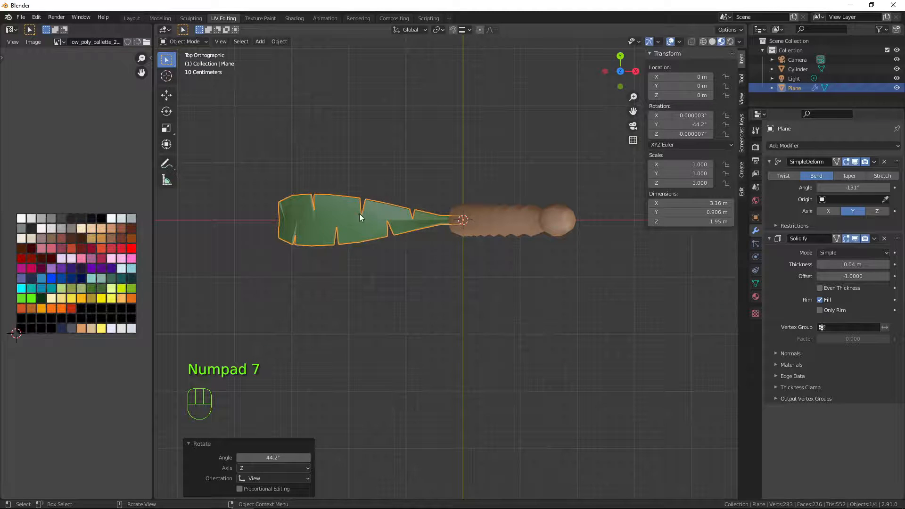
pyautogui.hotkey('shift', 'd')
pyautogui.rightClick(425, 199)
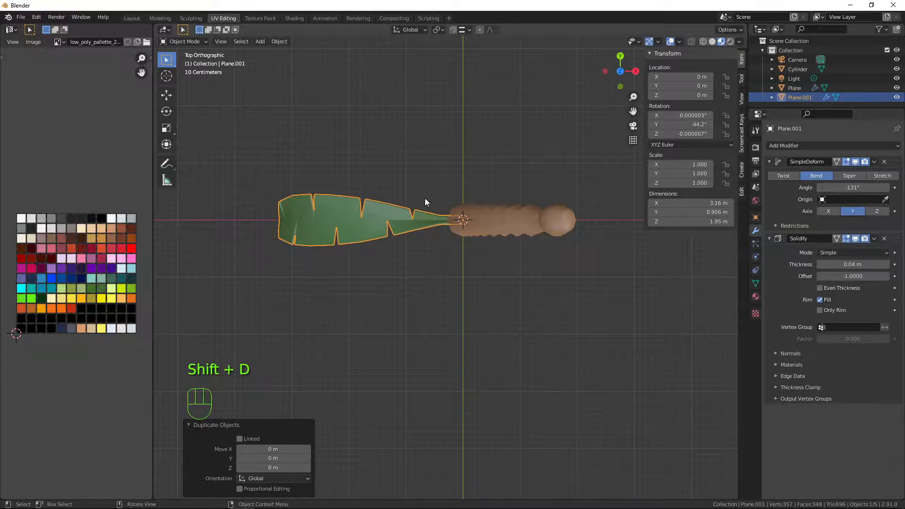
pyautogui.press('r')
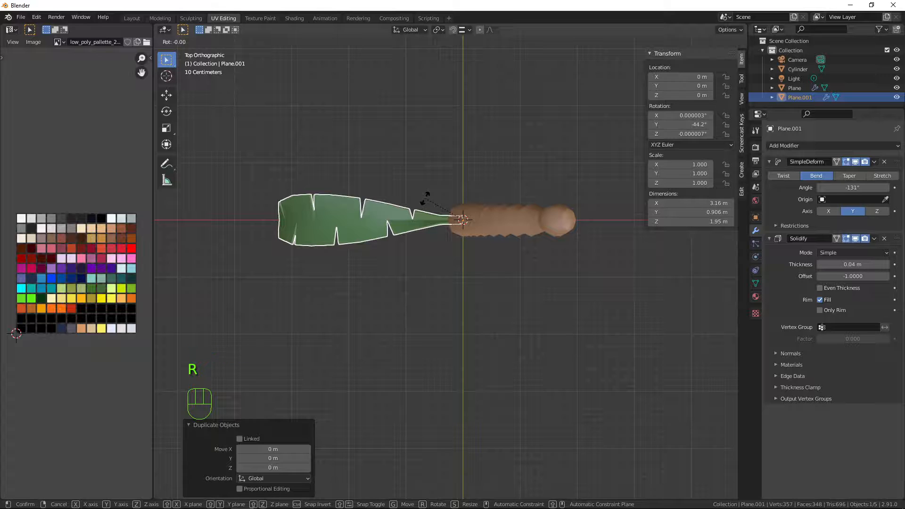
pyautogui.write('z')
pyautogui.write('90')
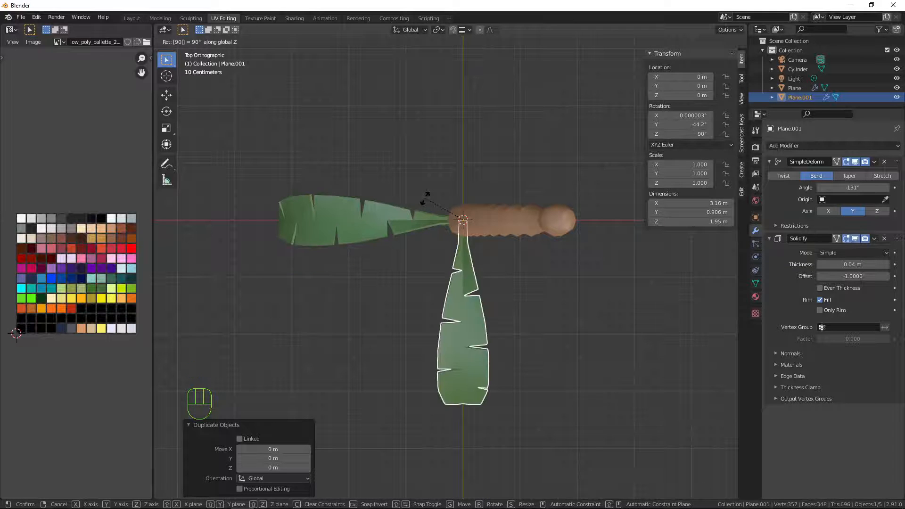
pyautogui.press('Return')
# Step: Duplicate both leaves in place and rotate the copies 180° about the global Z axis to form a four-leaf cross
pyautogui.keyDown('shift'); pyautogui.click(321, 203); pyautogui.keyUp('shift')
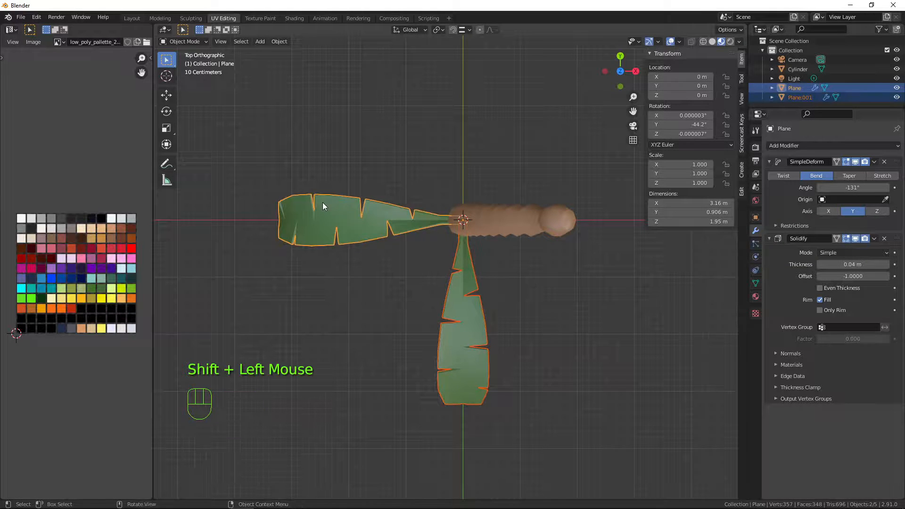
pyautogui.hotkey('shift', 'd')
pyautogui.press('r')
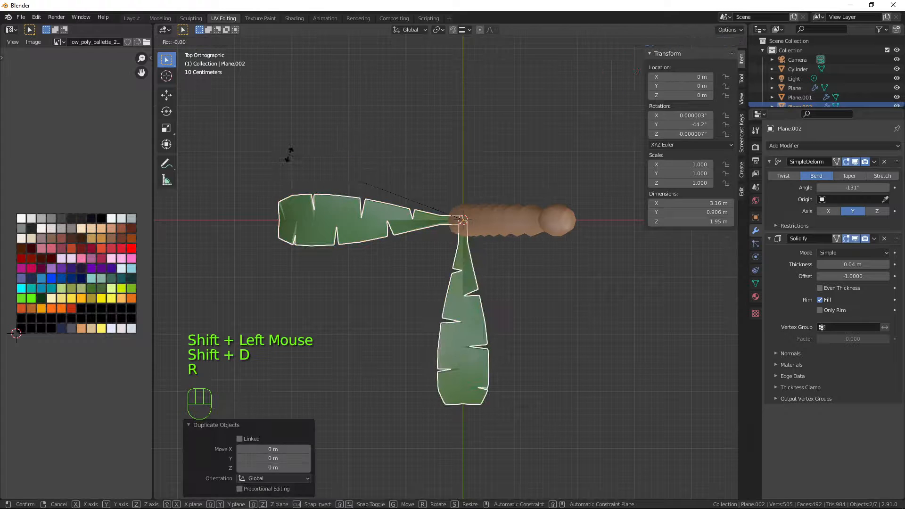
pyautogui.press('z')
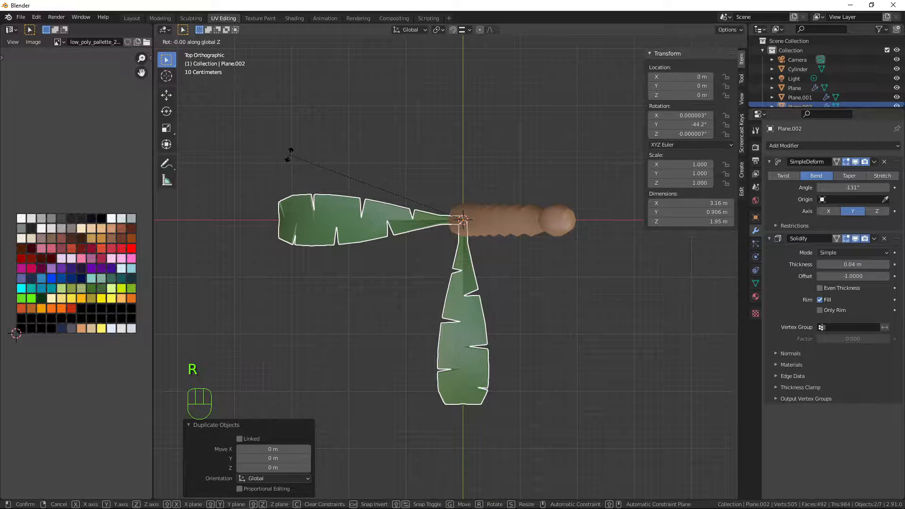
pyautogui.write('90')
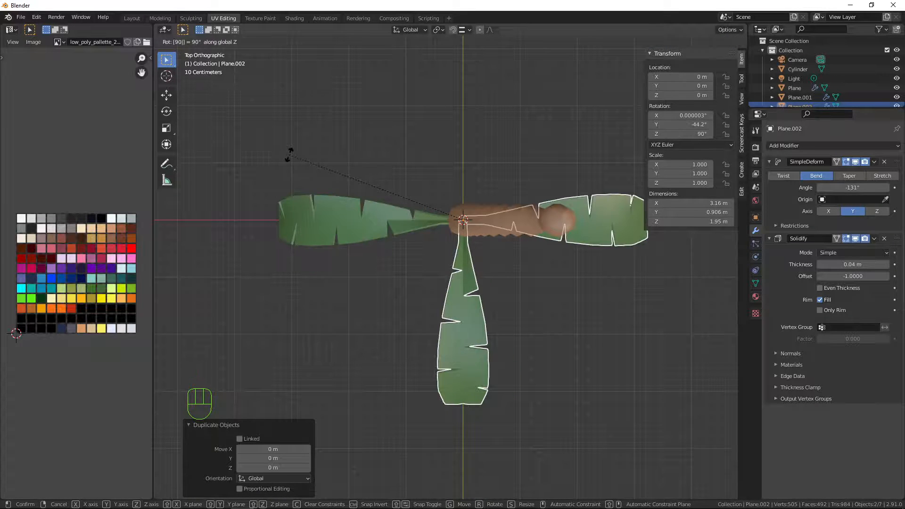
pyautogui.press('BackSpace')
pyautogui.press('BackSpace')
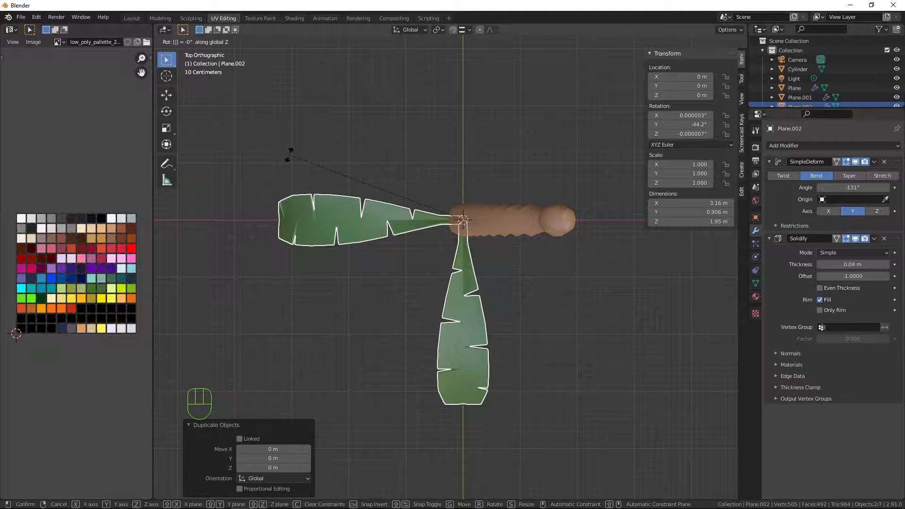
pyautogui.write('180')
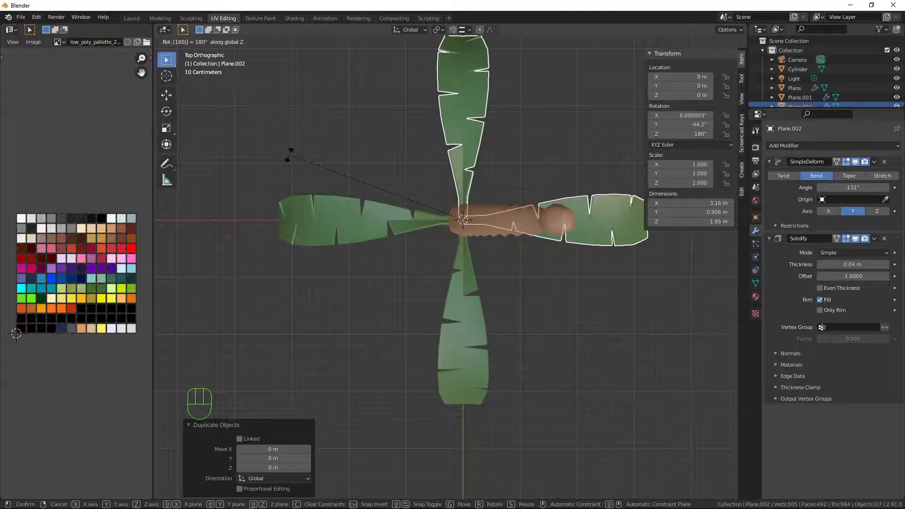
pyautogui.press('Return')
# Step: Duplicate all four leaves and raise the copies about 0.39 m along the global Z axis
pyautogui.moveTo(432, 255)
pyautogui.mouseDown(button='middle')
pyautogui.moveTo(444, 283)
pyautogui.moveTo(476, 187)
pyautogui.moveTo(465, 195)
pyautogui.moveTo(470, 241)
pyautogui.moveTo(588, 176)
pyautogui.moveTo(467, 244)
pyautogui.moveTo(448, 184)
pyautogui.moveTo(440, 235)
pyautogui.moveTo(457, 265)
pyautogui.moveTo(414, 259)
pyautogui.moveTo(448, 257)
pyautogui.mouseUp(button='middle')
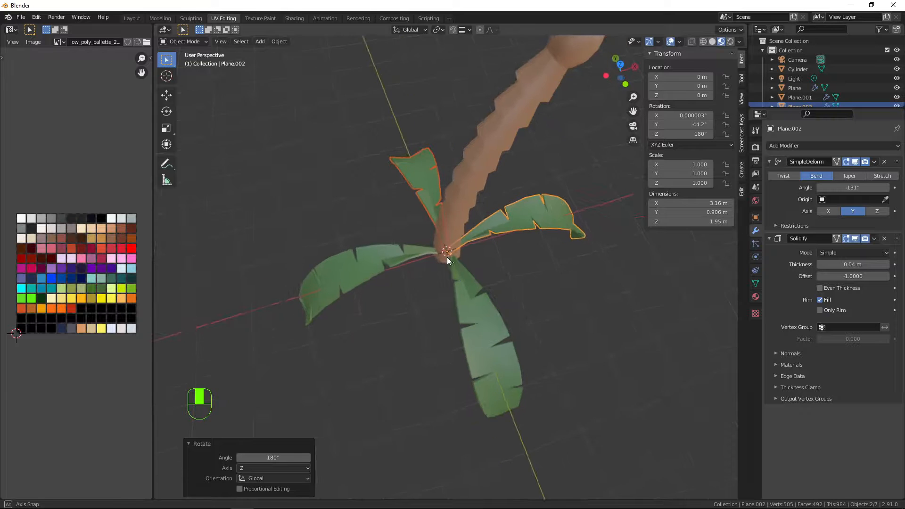
pyautogui.keyDown('shift'); pyautogui.click(369, 257); pyautogui.keyUp('shift')
pyautogui.keyDown('shift'); pyautogui.click(455, 292); pyautogui.keyUp('shift')
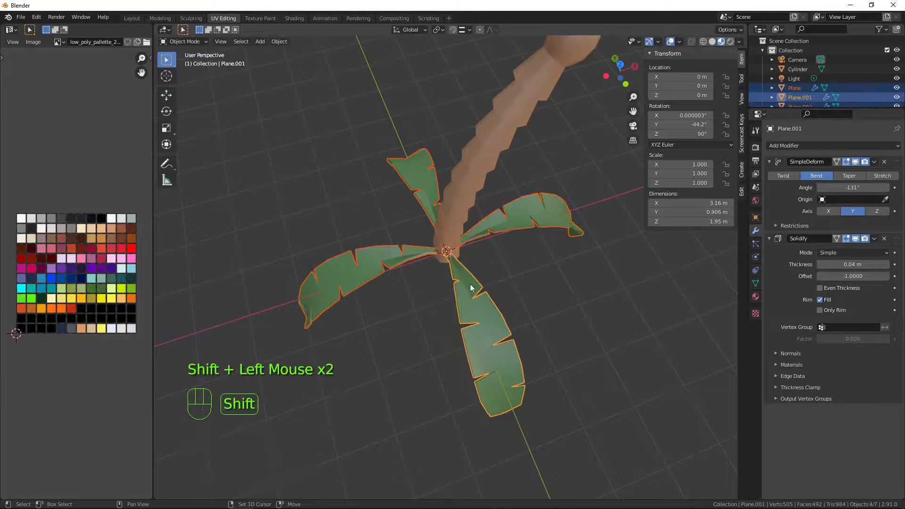
pyautogui.hotkey('shift', 'd')
pyautogui.rightClick(492, 271)
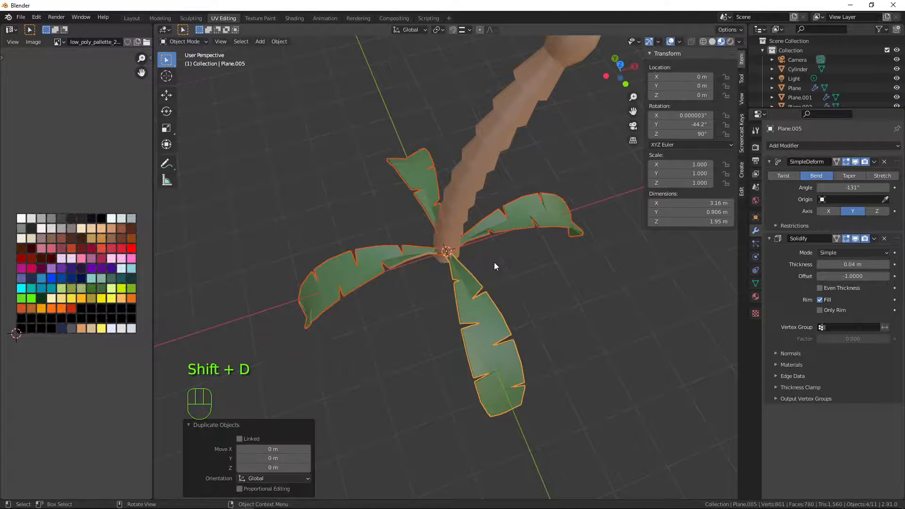
pyautogui.press('KP_1')
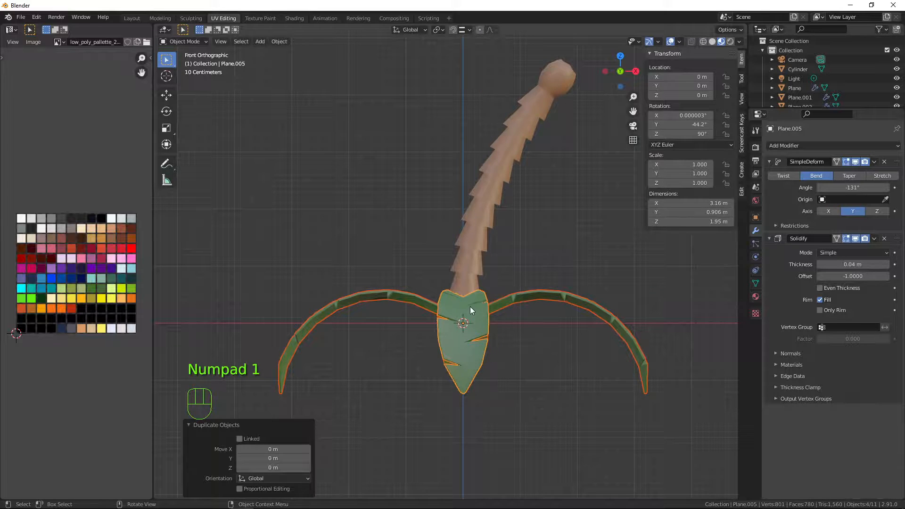
pyautogui.moveTo(470, 307); pyautogui.dragTo(501, 310, button='middle')
pyautogui.press('g')
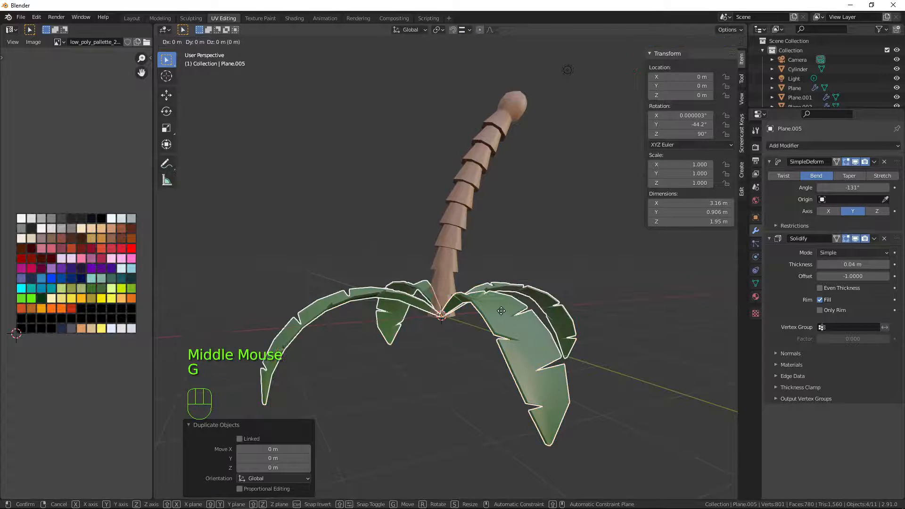
pyautogui.press('z')
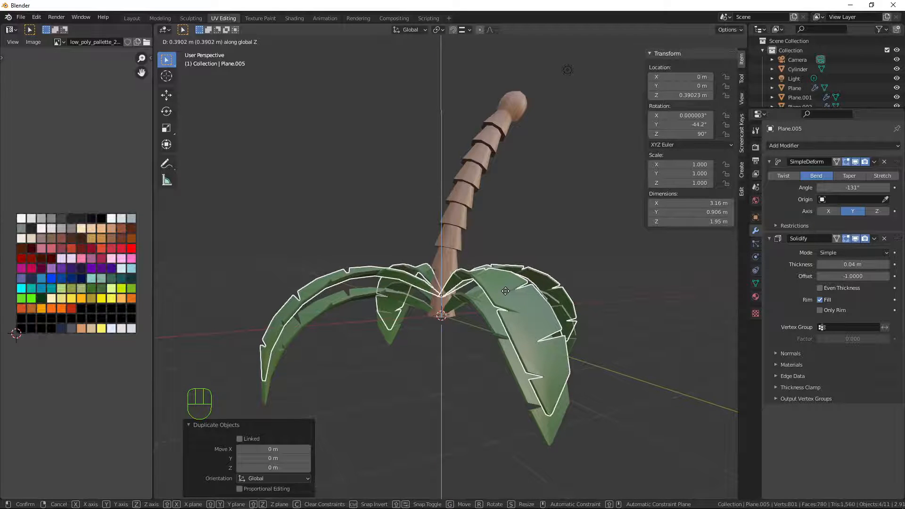
pyautogui.click(505, 291)
# Step: Rotate the four raised leaves 45° about the global Z axis so that they fill the gaps between the lower ones
pyautogui.press('KP_7')
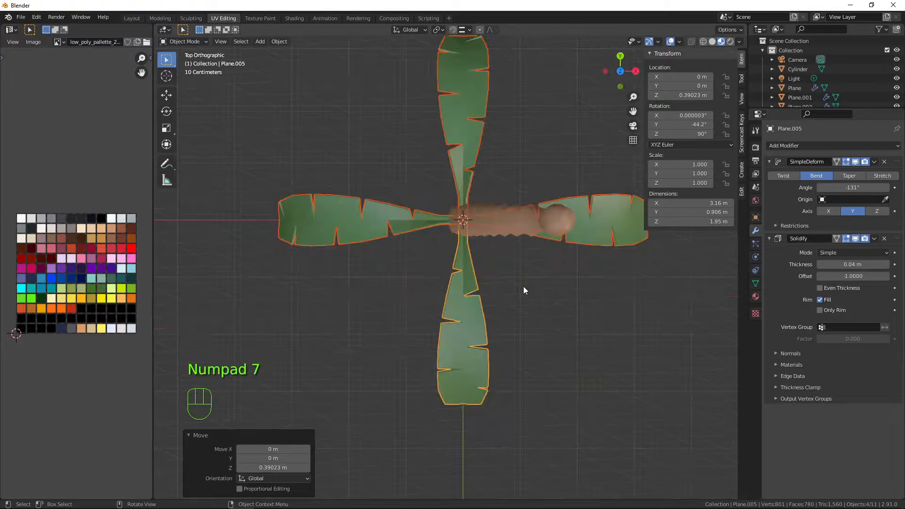
pyautogui.press('r')
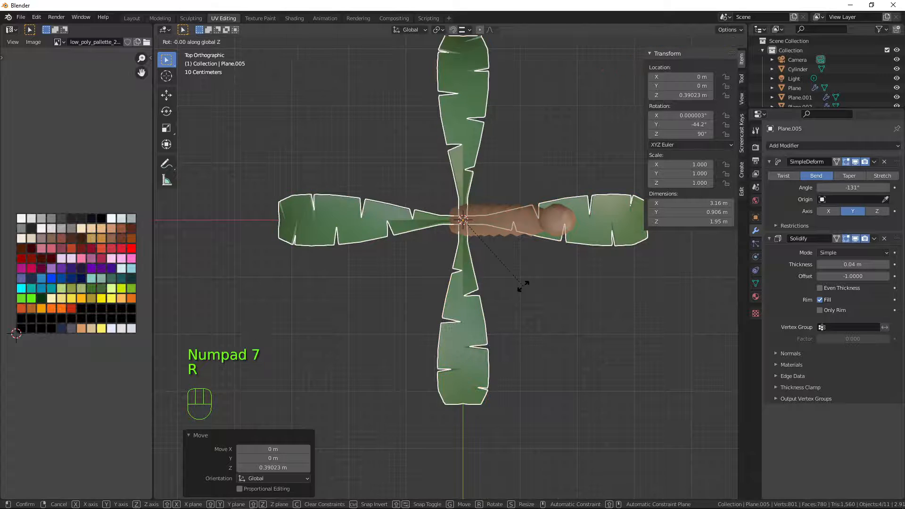
pyautogui.write('45')
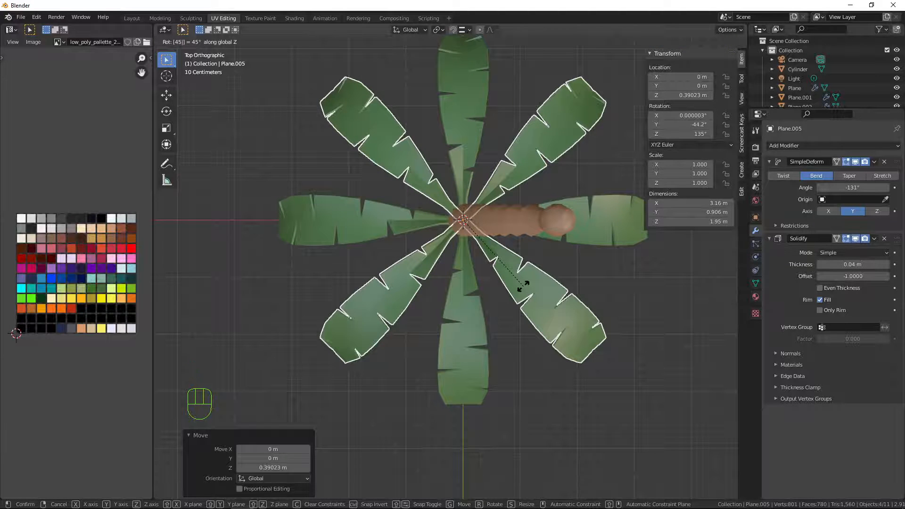
pyautogui.press('Return')
# Step: Scale the four raised leaves to about 0.81 around their individual origins
pyautogui.moveTo(548, 368); pyautogui.dragTo(605, 303, button='middle')
pyautogui.click(438, 29)
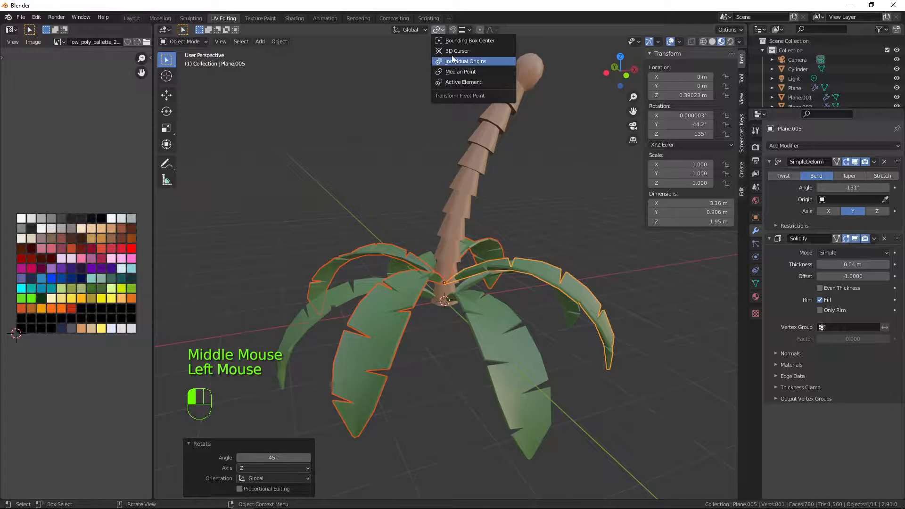
pyautogui.click(452, 60)
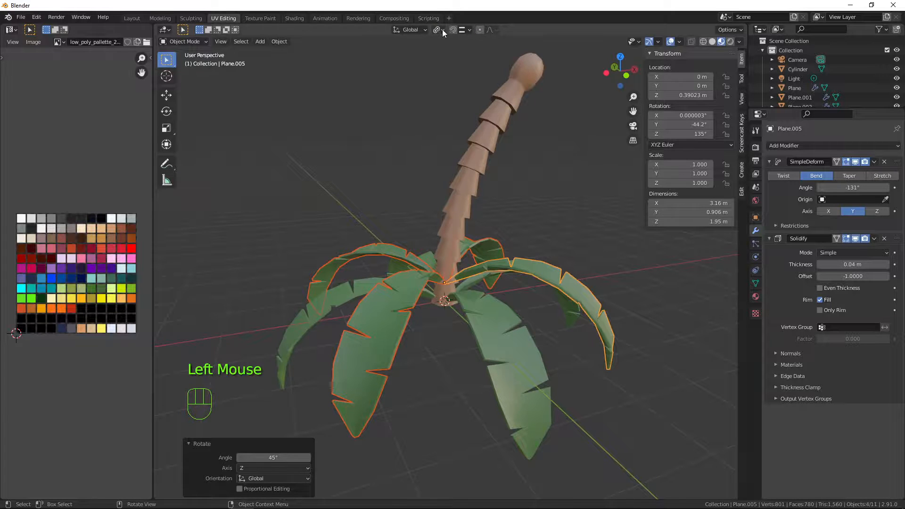
pyautogui.press('s')
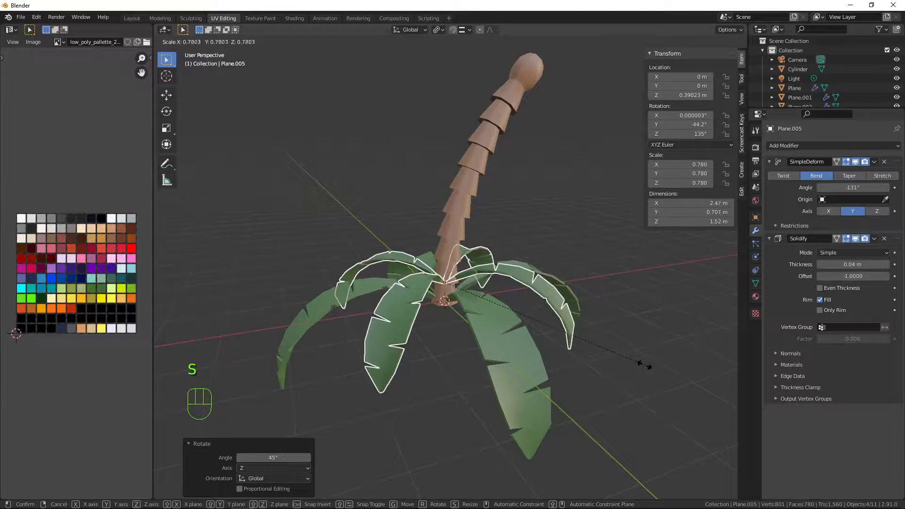
pyautogui.click(650, 370)
pyautogui.moveTo(651, 370); pyautogui.dragTo(596, 344, button='middle')
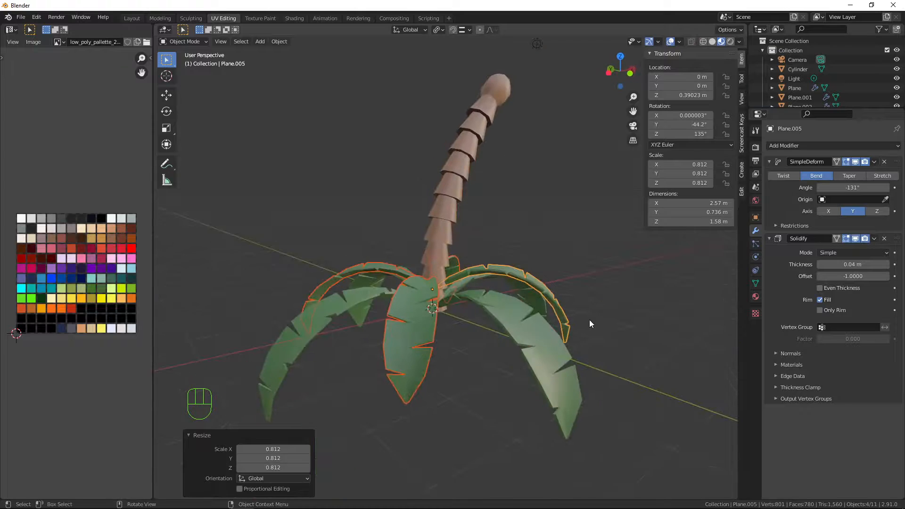
# Step: Apply the Simple Deform and Solidify modifiers on the two small upper leaves with Z rotations of 45° and 135°
pyautogui.press('a')
pyautogui.moveTo(453, 358); pyautogui.dragTo(376, 270, button='middle')
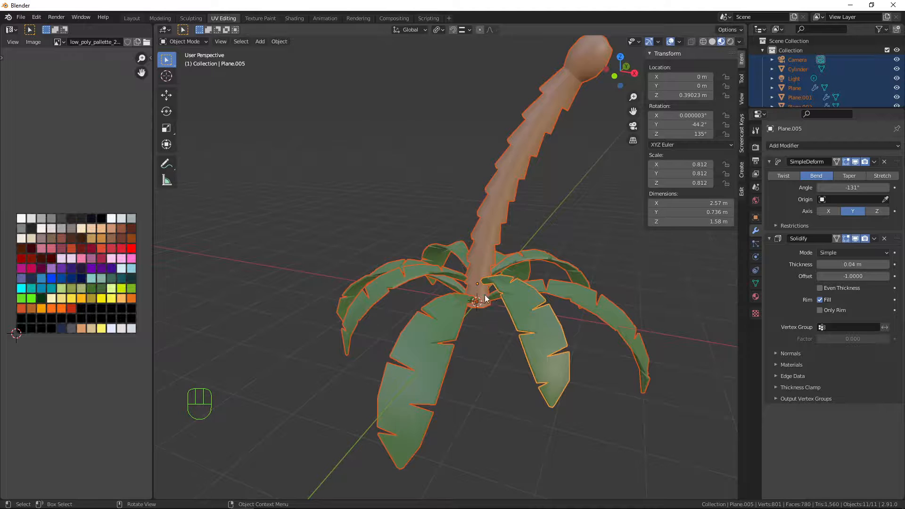
pyautogui.moveTo(486, 297); pyautogui.dragTo(525, 316, button='middle')
pyautogui.click(423, 290)
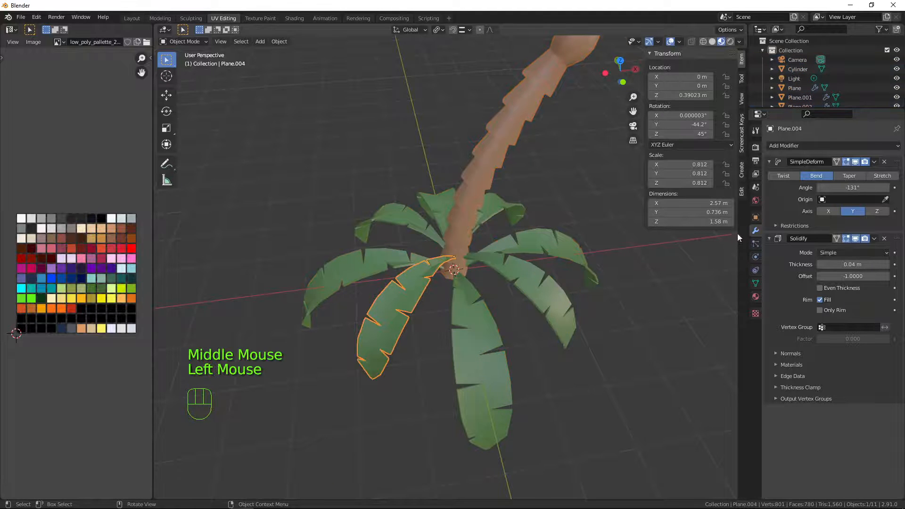
pyautogui.hotkey('ctrl', 'a')
pyautogui.hotkey('ctrl', 'a')
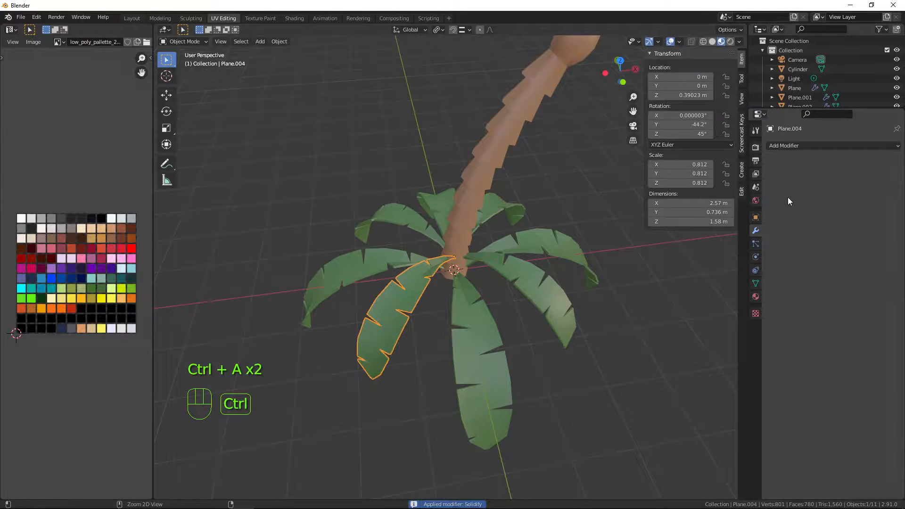
pyautogui.click(529, 283)
pyautogui.hotkey('ctrl', 'a')
pyautogui.hotkey('ctrl', 'a')
pyautogui.hotkey('ctrl', 'a')
# Step: Apply both modifiers on the large leaf rotated 180° about Z and on the small upper leaf rotated 225°
pyautogui.click(542, 241)
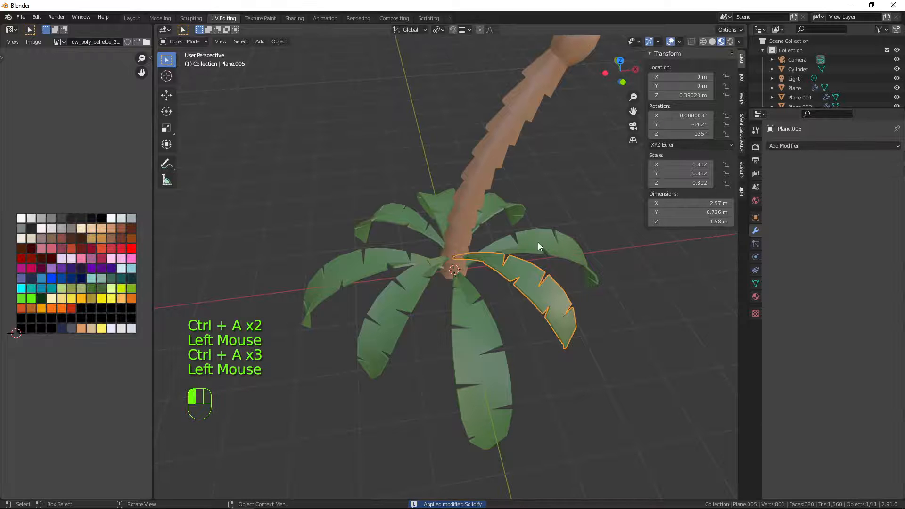
pyautogui.hotkey('ctrl', 'a')
pyautogui.hotkey('ctrl', 'a')
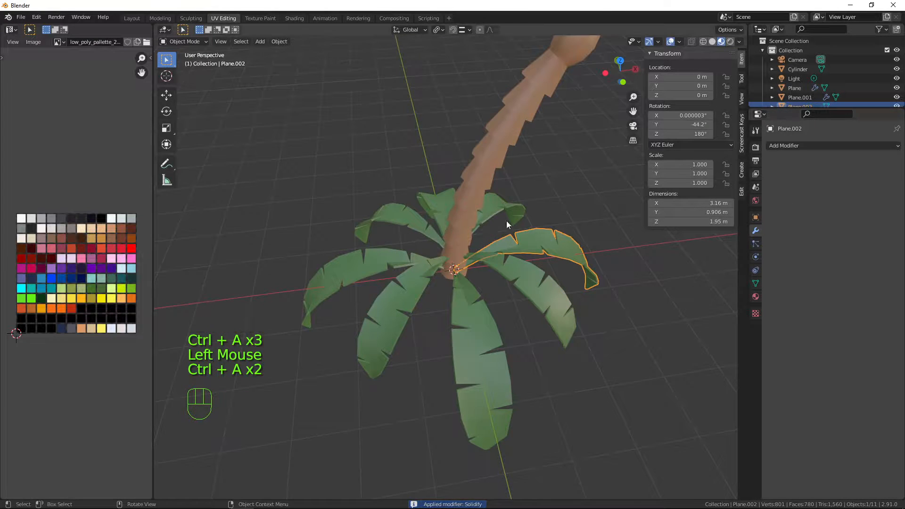
pyautogui.scroll(-1, 506, 221)
pyautogui.moveTo(506, 221); pyautogui.dragTo(519, 300, button='middle')
pyautogui.click(531, 310)
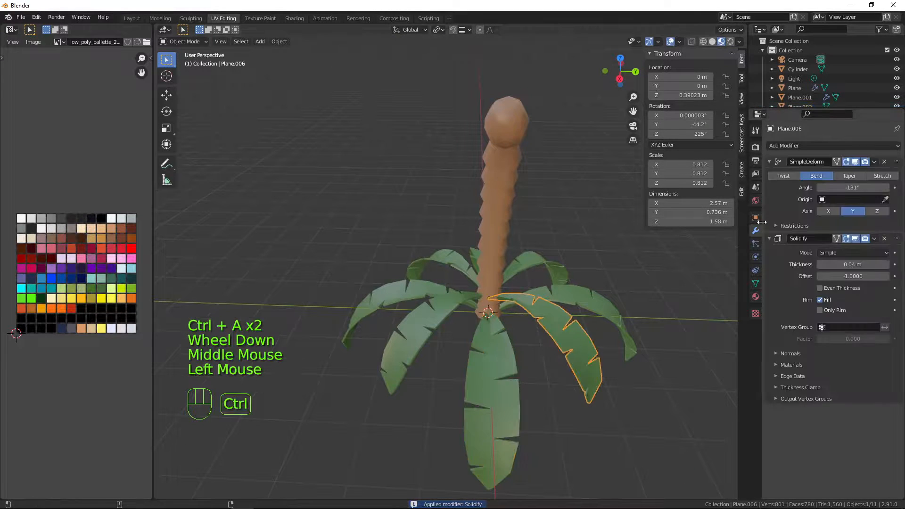
pyautogui.hotkey('ctrl', 'a')
pyautogui.hotkey('ctrl', 'a')
pyautogui.hotkey('ctrl', 'a')
# Step: Apply both modifiers on the small upper leaf rotated 315° about Z and on the original large leaf
pyautogui.moveTo(632, 321); pyautogui.dragTo(526, 338, button='middle')
pyautogui.click(507, 340)
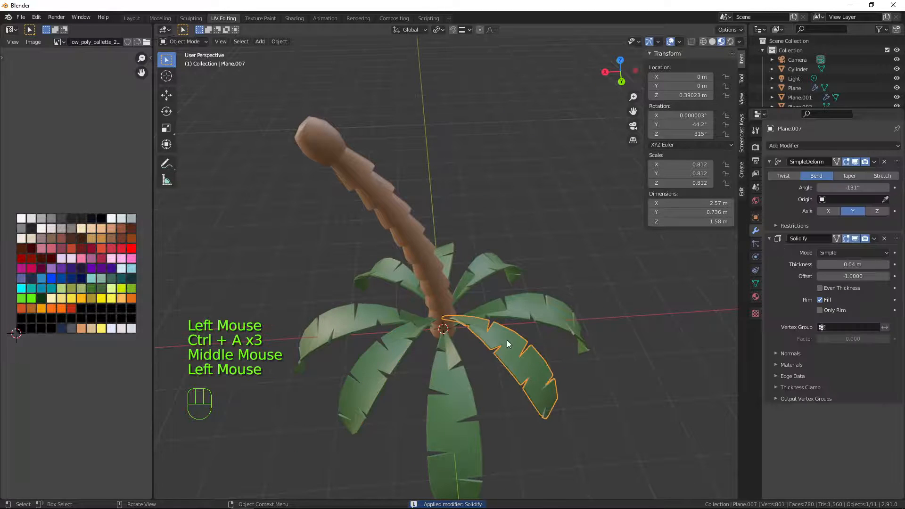
pyautogui.hotkey('ctrl', 'a')
pyautogui.hotkey('ctrl', 'a')
pyautogui.hotkey('ctrl', 'a')
pyautogui.click(524, 312)
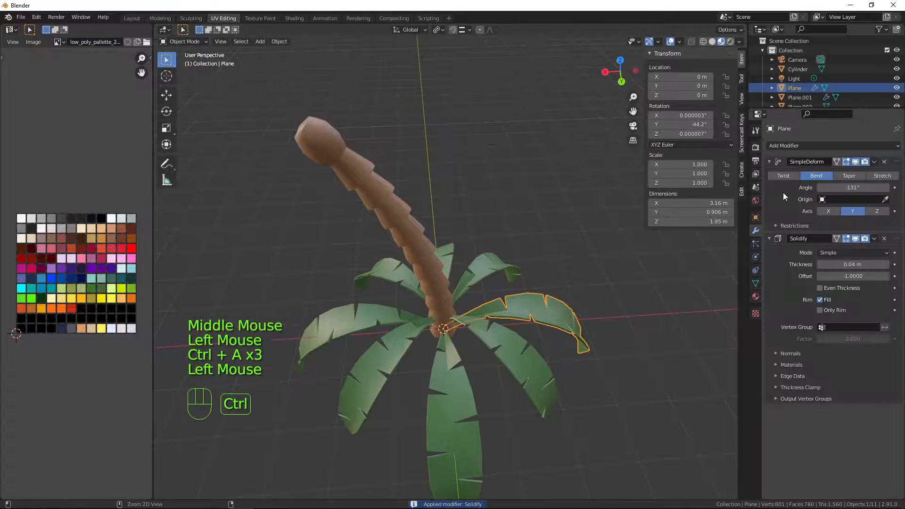
pyautogui.hotkey('ctrl', 'a')
pyautogui.hotkey('ctrl', 'a')
pyautogui.hotkey('ctrl', 'a')
# Step: Apply both modifiers on the two remaining large leaves, rotated 90° and 270° about Z
pyautogui.click(465, 267)
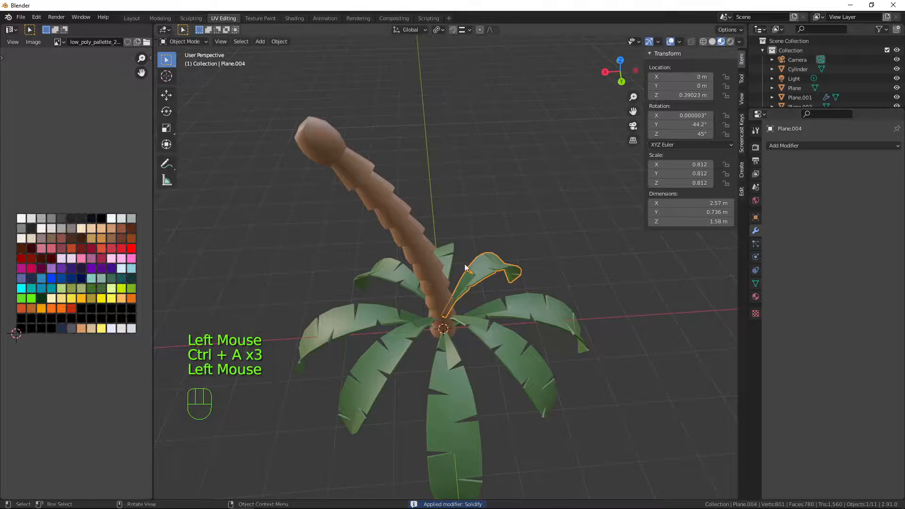
pyautogui.click(438, 248)
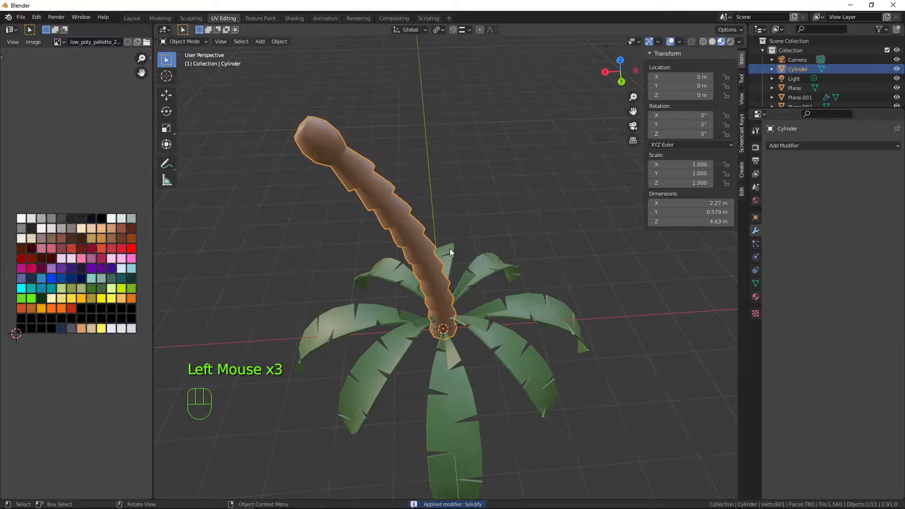
pyautogui.click(449, 248)
pyautogui.hotkey('ctrl', 'a')
pyautogui.hotkey('ctrl', 'a')
pyautogui.hotkey('ctrl', 'a')
pyautogui.moveTo(643, 334); pyautogui.dragTo(472, 365, button='middle')
pyautogui.click(465, 370)
pyautogui.click(562, 366)
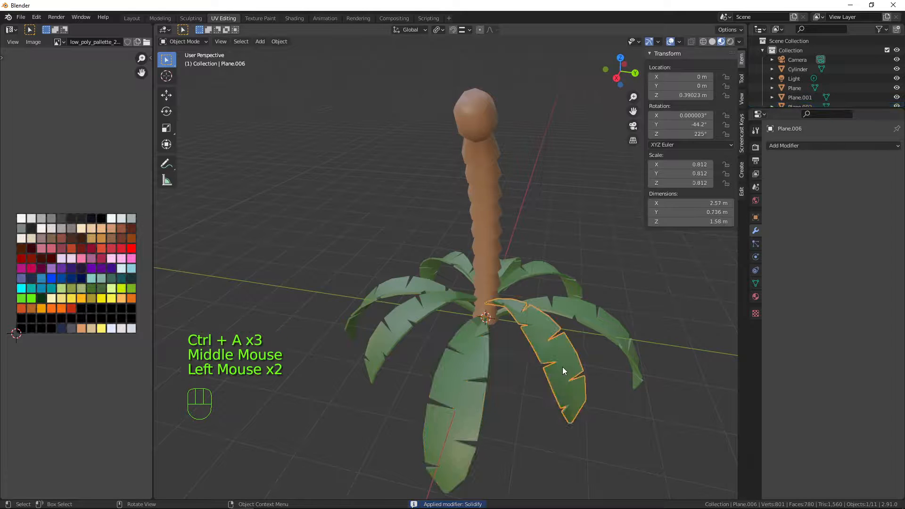
pyautogui.click(604, 332)
pyautogui.hotkey('ctrl', 'a')
pyautogui.hotkey('ctrl', 'a')
pyautogui.hotkey('ctrl', 'a')
# Step: Check the leaves around the crown one by one for modifiers that are not yet applied
pyautogui.moveTo(698, 288); pyautogui.dragTo(528, 360, button='middle')
pyautogui.click(552, 343)
pyautogui.click(532, 353)
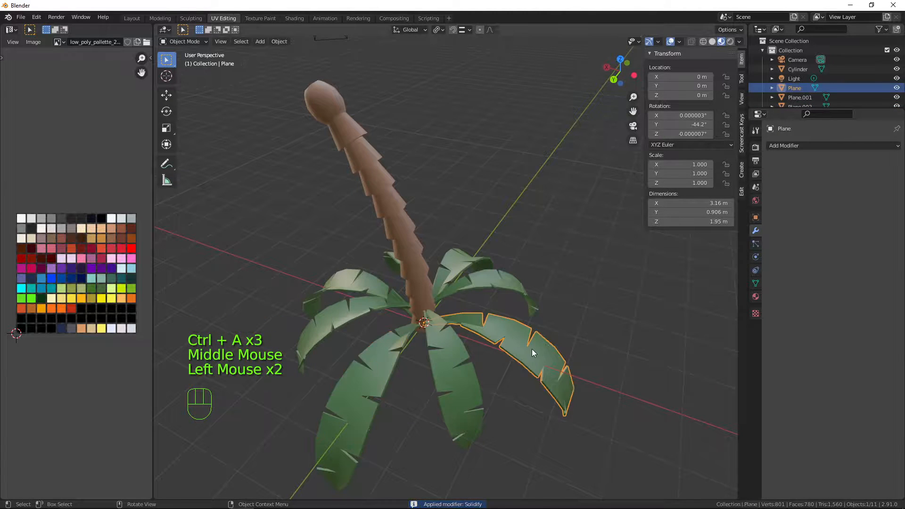
pyautogui.click(445, 346)
pyautogui.click(488, 289)
pyautogui.click(466, 262)
# Step: Select all eight leaves around the crown and join them into a single object
pyautogui.click(393, 262)
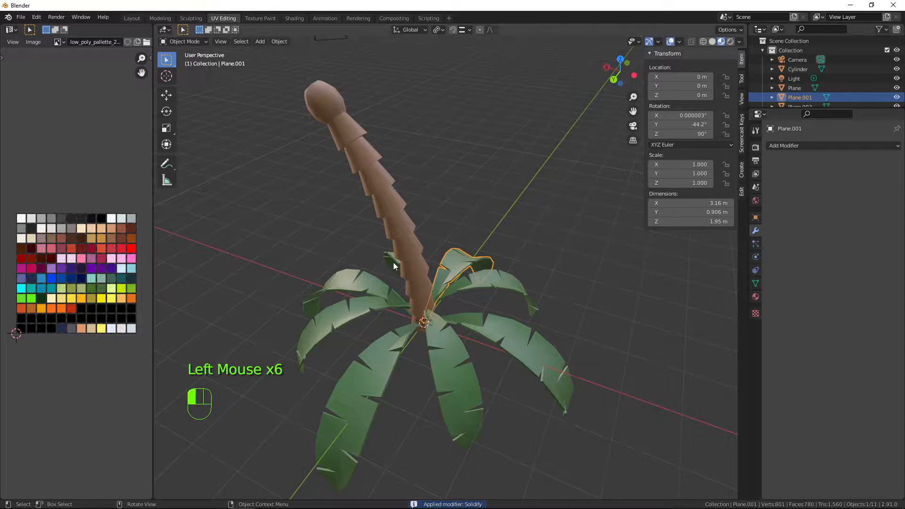
pyautogui.keyDown('shift'); pyautogui.click(359, 289); pyautogui.keyUp('shift')
pyautogui.keyDown('shift'); pyautogui.click(351, 316); pyautogui.keyUp('shift')
pyautogui.keyDown('shift'); pyautogui.click(344, 330); pyautogui.keyUp('shift')
pyautogui.keyDown('shift'); pyautogui.click(380, 358); pyautogui.keyUp('shift')
pyautogui.keyDown('shift'); pyautogui.click(466, 344); pyautogui.keyUp('shift')
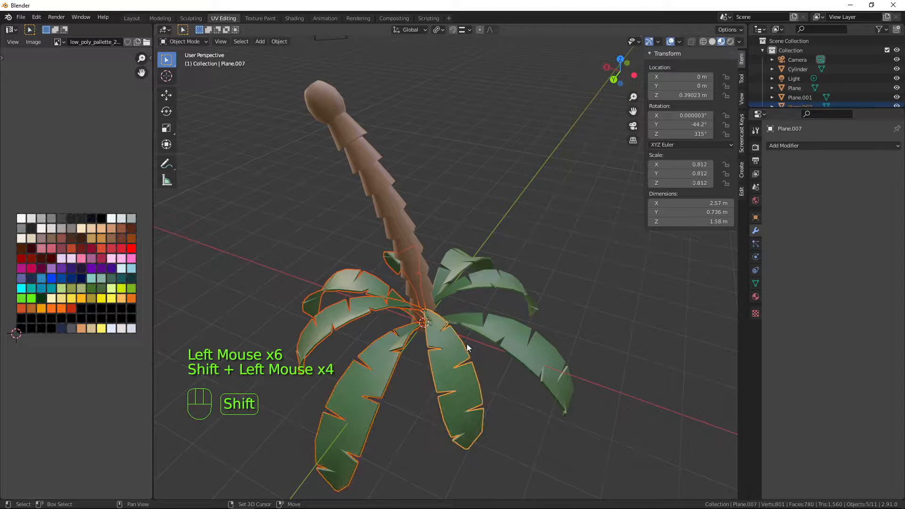
pyautogui.keyDown('shift'); pyautogui.click(481, 289); pyautogui.keyUp('shift')
pyautogui.keyDown('shift'); pyautogui.click(514, 337); pyautogui.keyUp('shift')
pyautogui.keyDown('shift'); pyautogui.click(469, 264); pyautogui.keyUp('shift')
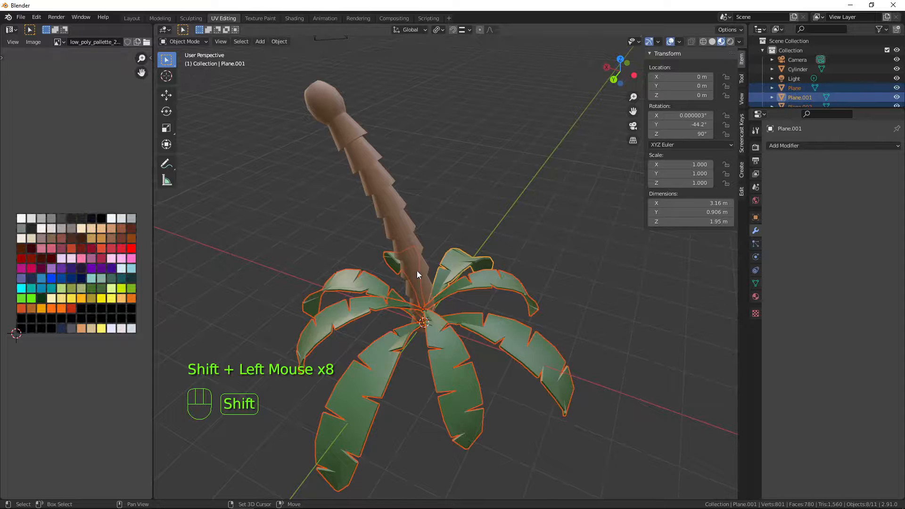
pyautogui.scroll(-1, 499, 317)
pyautogui.moveTo(499, 317); pyautogui.dragTo(529, 332, button='middle')
pyautogui.press('ctrl')
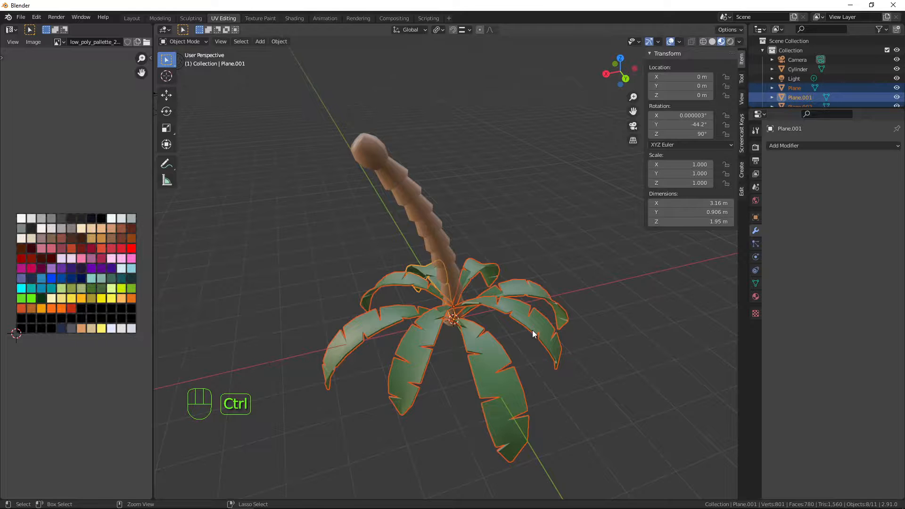
pyautogui.hotkey('ctrl', 'j')
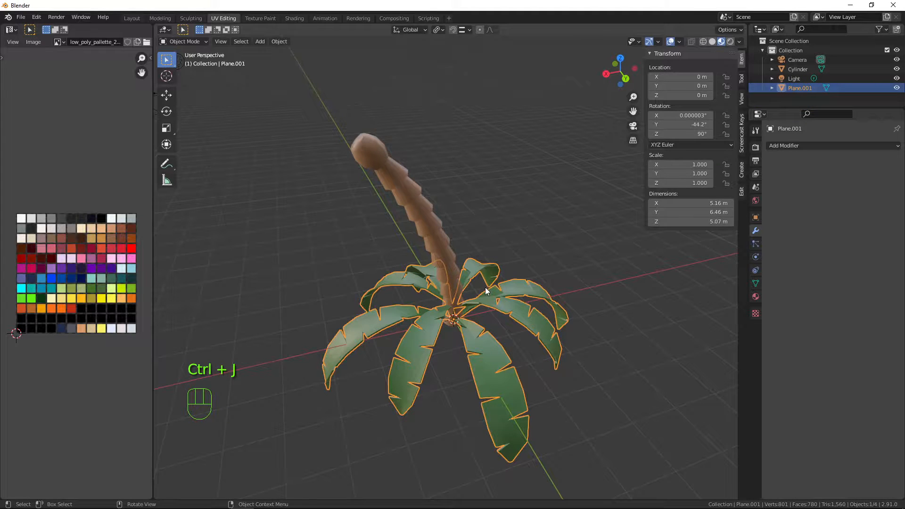
# Step: Move the joined leaf crown in front view onto the trunk's top, about 1.71 m along X and 4.15 m along Z
pyautogui.press('KP_1')
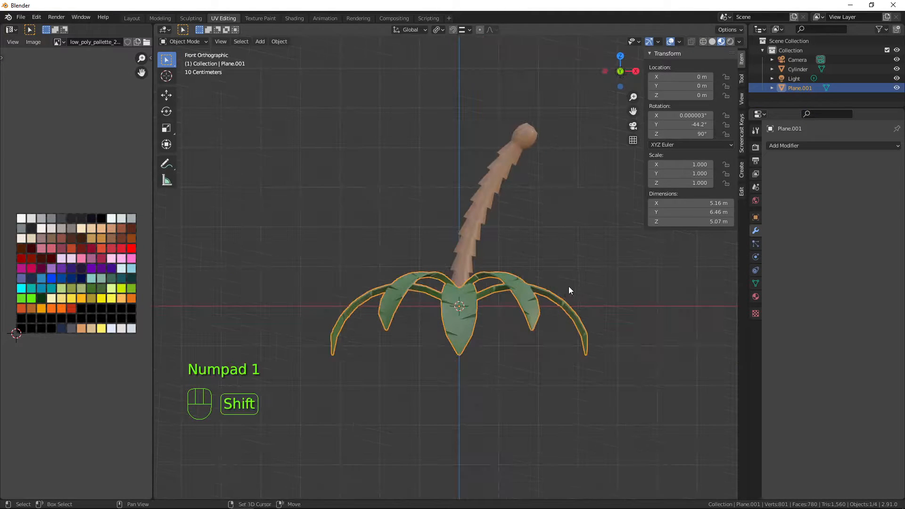
pyautogui.keyDown('shift'); pyautogui.moveTo(568, 290); pyautogui.dragTo(501, 324, button='middle'); pyautogui.keyUp('shift')
pyautogui.press('g')
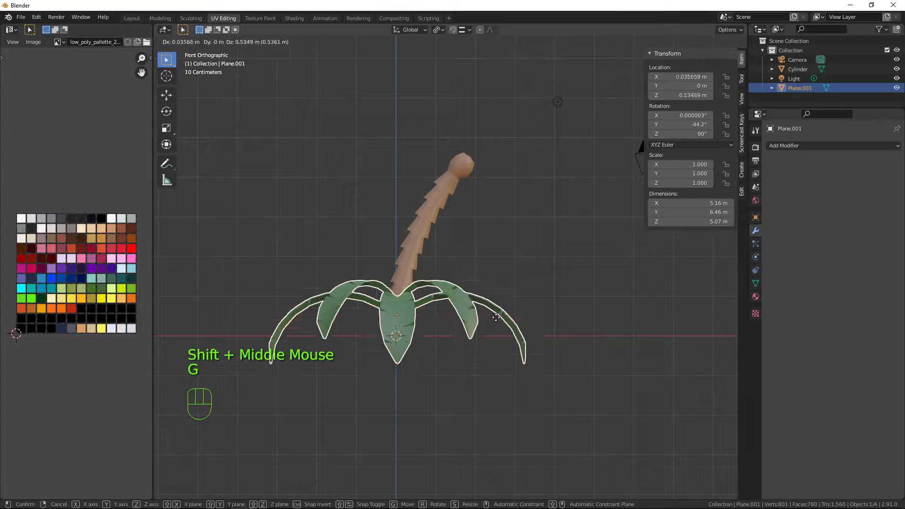
pyautogui.click(561, 178)
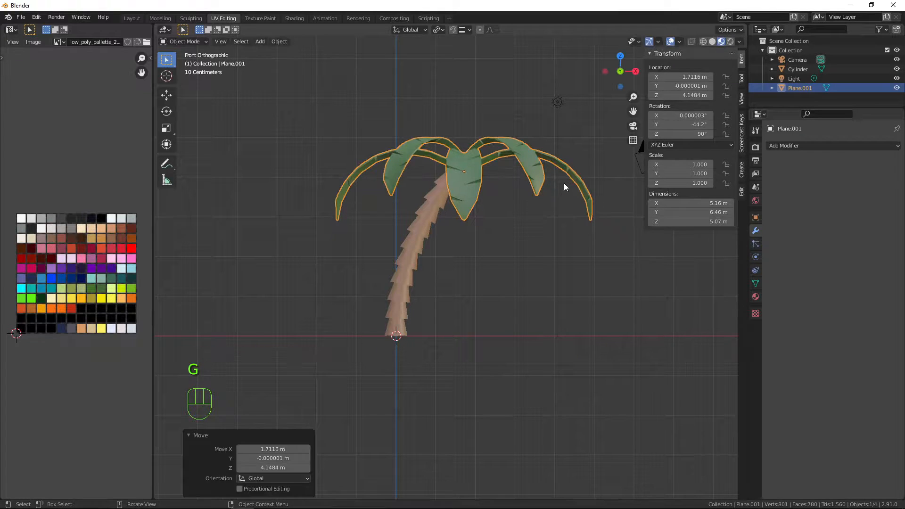
# Step: Rotate the leaf crown 45° about the global Z axis
pyautogui.press('KP_7')
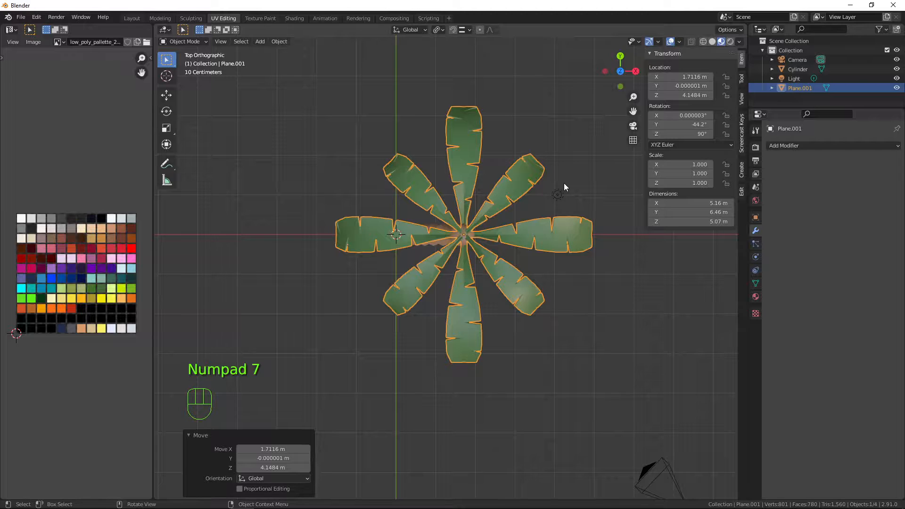
pyautogui.press('r')
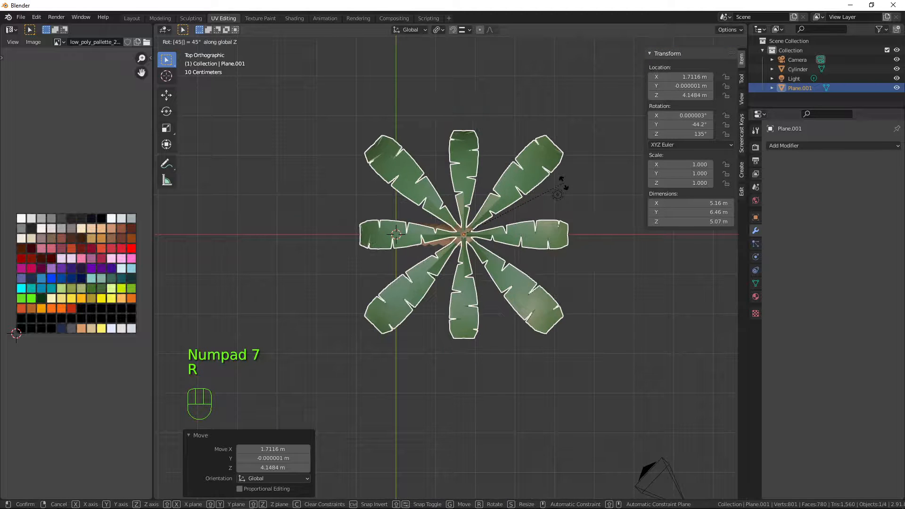
pyautogui.click(564, 185)
pyautogui.press('KP_1')
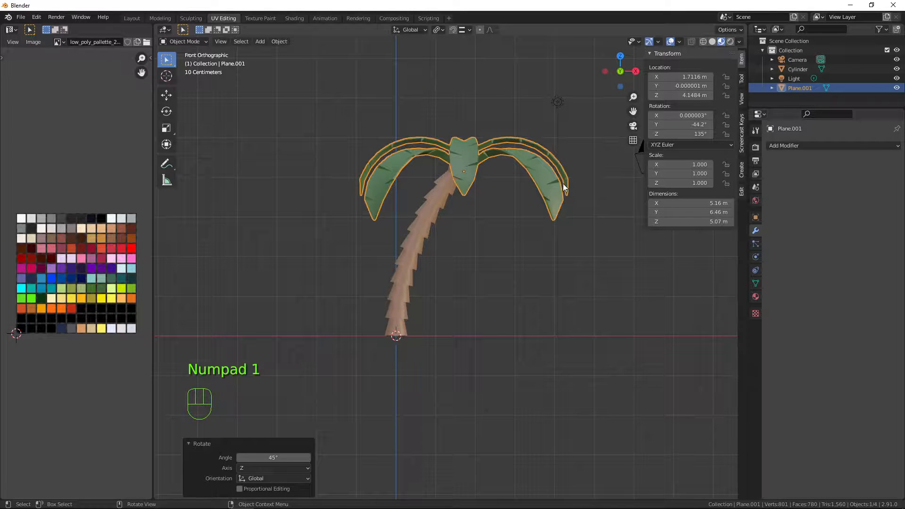
pyautogui.moveTo(467, 176); pyautogui.dragTo(509, 197, button='middle')
# Step: Tilt the leaf crown about 33° clockwise in front view to follow the trunk's lean
pyautogui.press('KP_1')
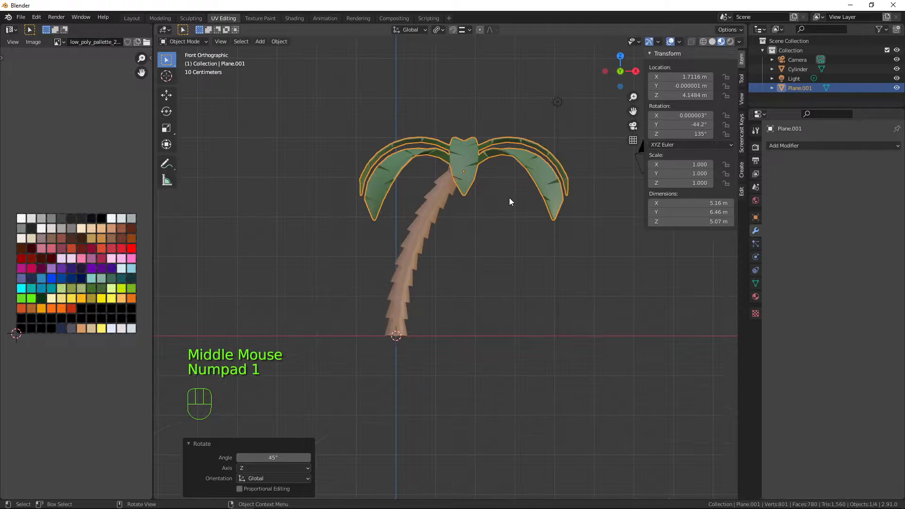
pyautogui.press('r')
pyautogui.click(562, 245)
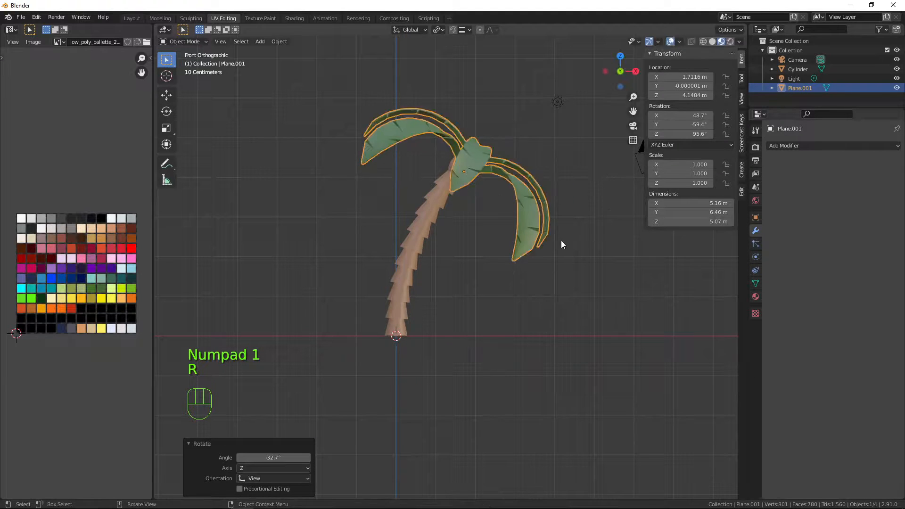
pyautogui.moveTo(499, 151); pyautogui.dragTo(422, 275, button='middle')
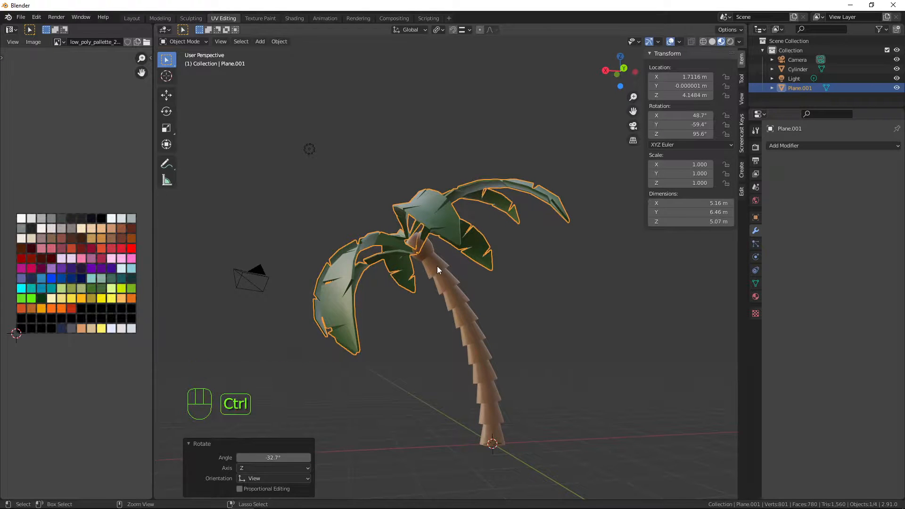
# Step: Using wireframe in back view, shift the leaf crown about -0.19 m along X and -0.02 m along Z to seat it on the trunk
pyautogui.press('ctrl+KP_1')
pyautogui.scroll(4, 441, 262)
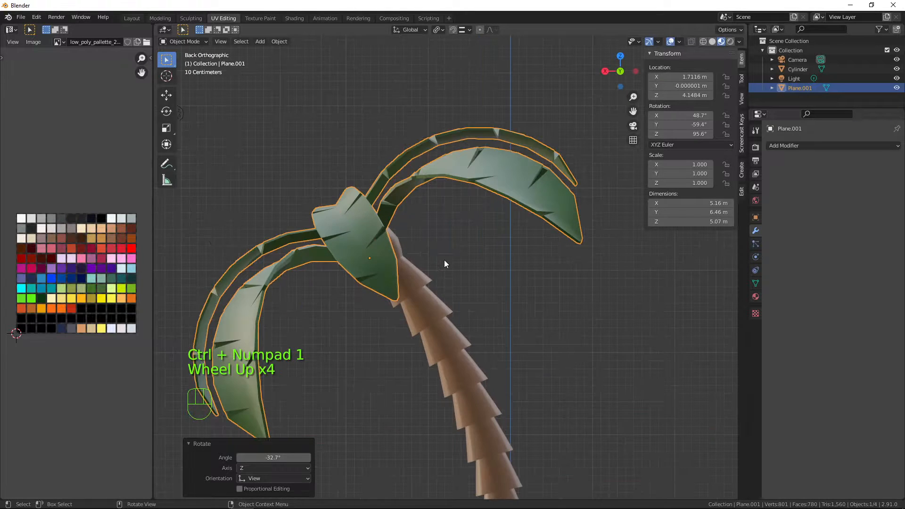
pyautogui.hotkey('shift', 'z')
pyautogui.keyDown('shift'); pyautogui.moveTo(425, 307); pyautogui.dragTo(447, 262, button='middle'); pyautogui.keyUp('shift')
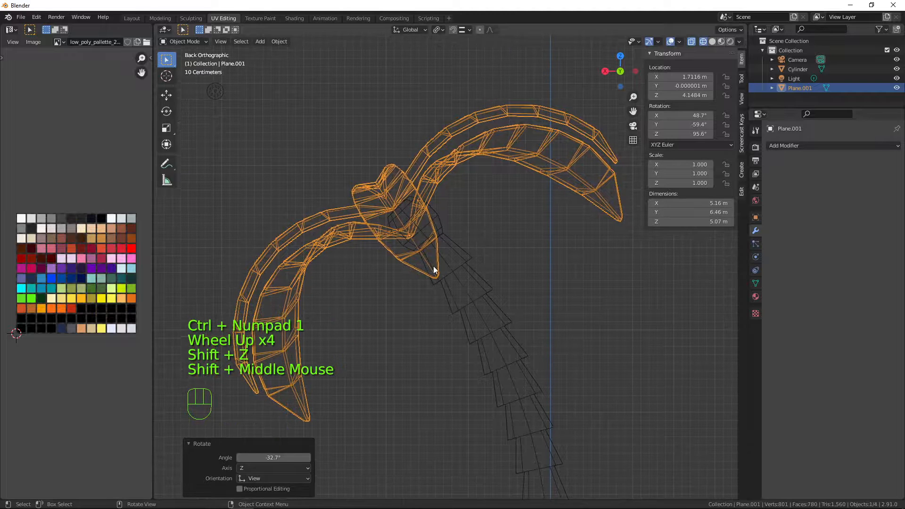
pyautogui.press('g')
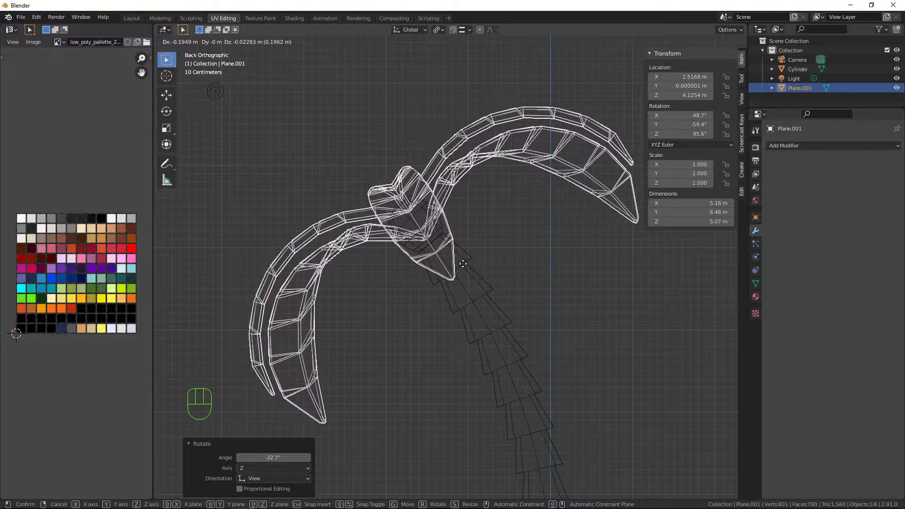
pyautogui.click(463, 263)
pyautogui.hotkey('shift', 'z')
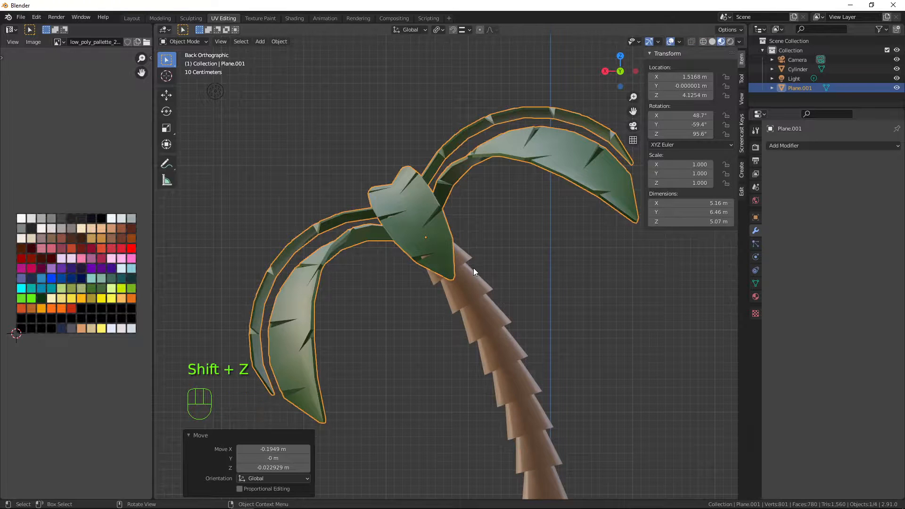
# Step: Deselect everything and switch the viewport to rendered shading
pyautogui.press('a')
pyautogui.press('a')
pyautogui.press('a')
pyautogui.scroll(-4, 472, 269)
pyautogui.click(730, 41)
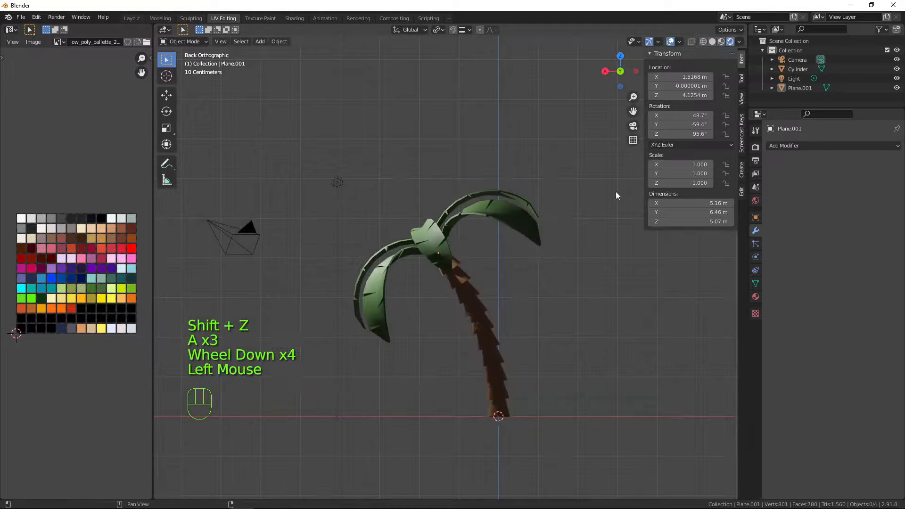
# Step: Examine the finished palm tree from several sides and distances in rendered shading
pyautogui.moveTo(616, 192); pyautogui.dragTo(596, 267, button='middle')
pyautogui.scroll(-3, 553, 300)
pyautogui.moveTo(553, 301); pyautogui.dragTo(482, 303, button='middle')
pyautogui.scroll(3, 577, 287)
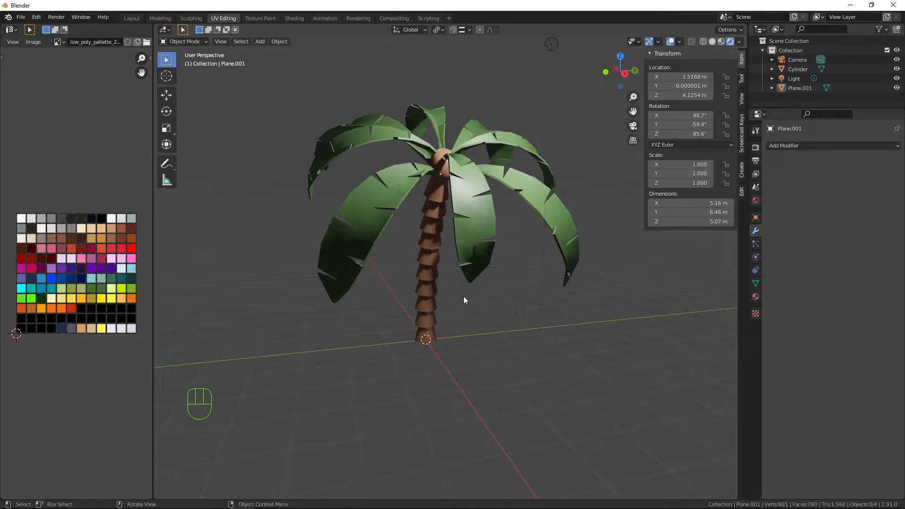
pyautogui.scroll(2, 464, 298)
pyautogui.moveTo(419, 315); pyautogui.dragTo(415, 295, button='middle')
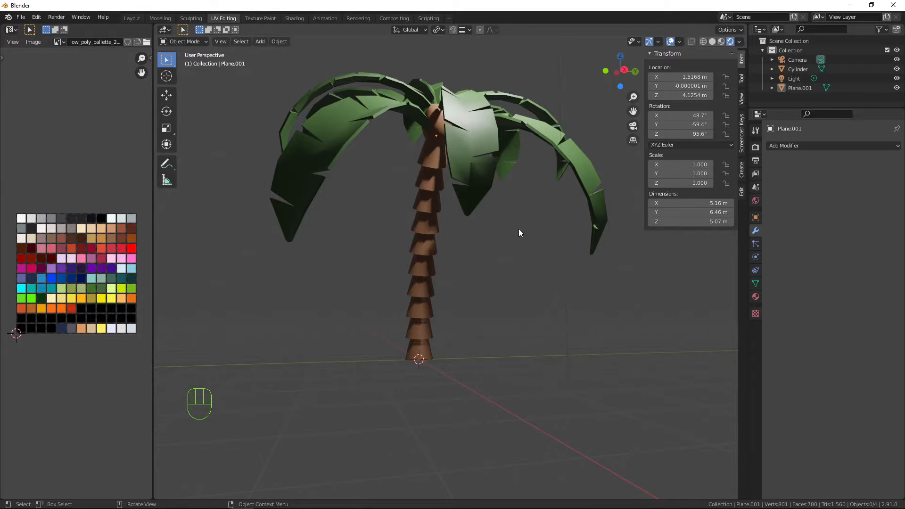
pyautogui.moveTo(521, 205)
pyautogui.mouseDown(button='middle')
pyautogui.moveTo(501, 222)
pyautogui.moveTo(445, 236)
pyautogui.moveTo(397, 229)
pyautogui.moveTo(392, 254)
pyautogui.moveTo(411, 262)
pyautogui.moveTo(508, 214)
pyautogui.mouseUp(button='middle')
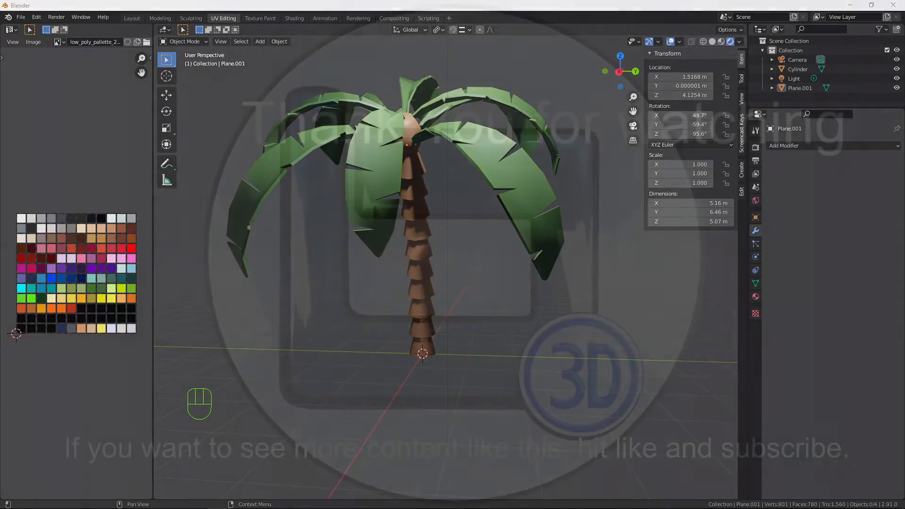